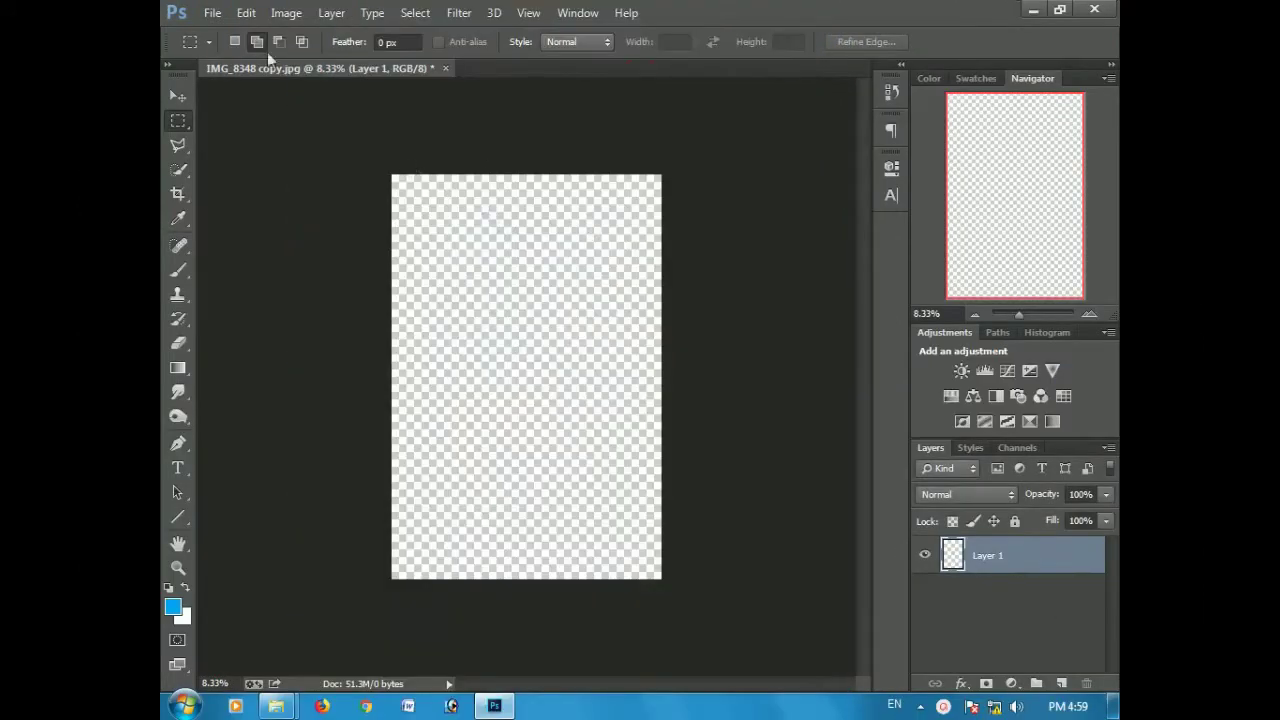
- Place the SKY background from E:\STOCK\Background and scale it to fill the canvas
left_click(212, 12)
left_click(231, 315)
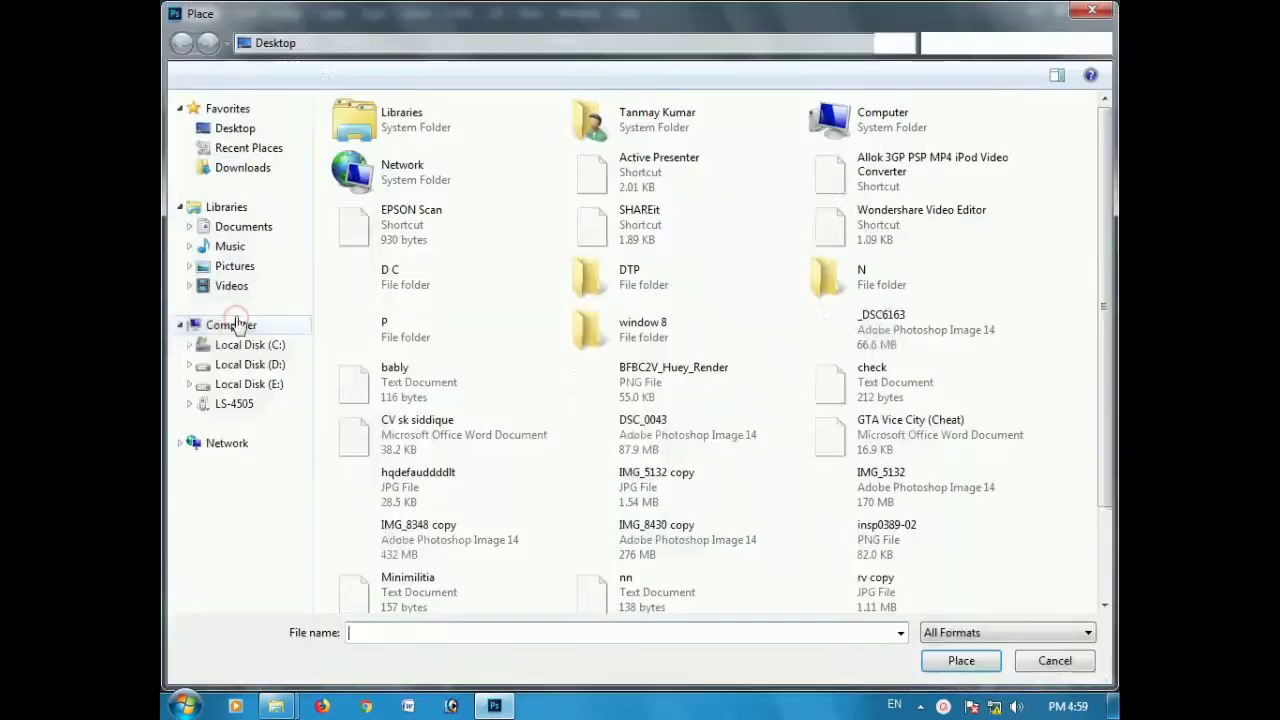
left_click(252, 385)
double_click(368, 394)
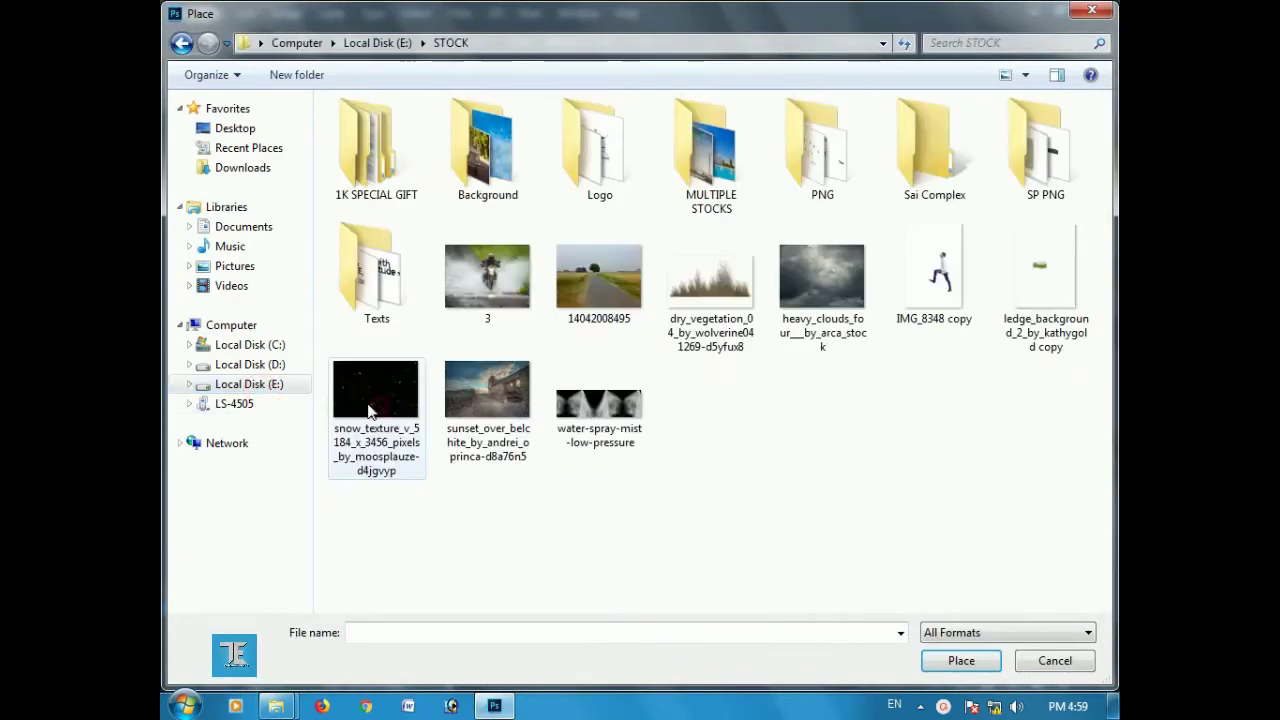
double_click(488, 150)
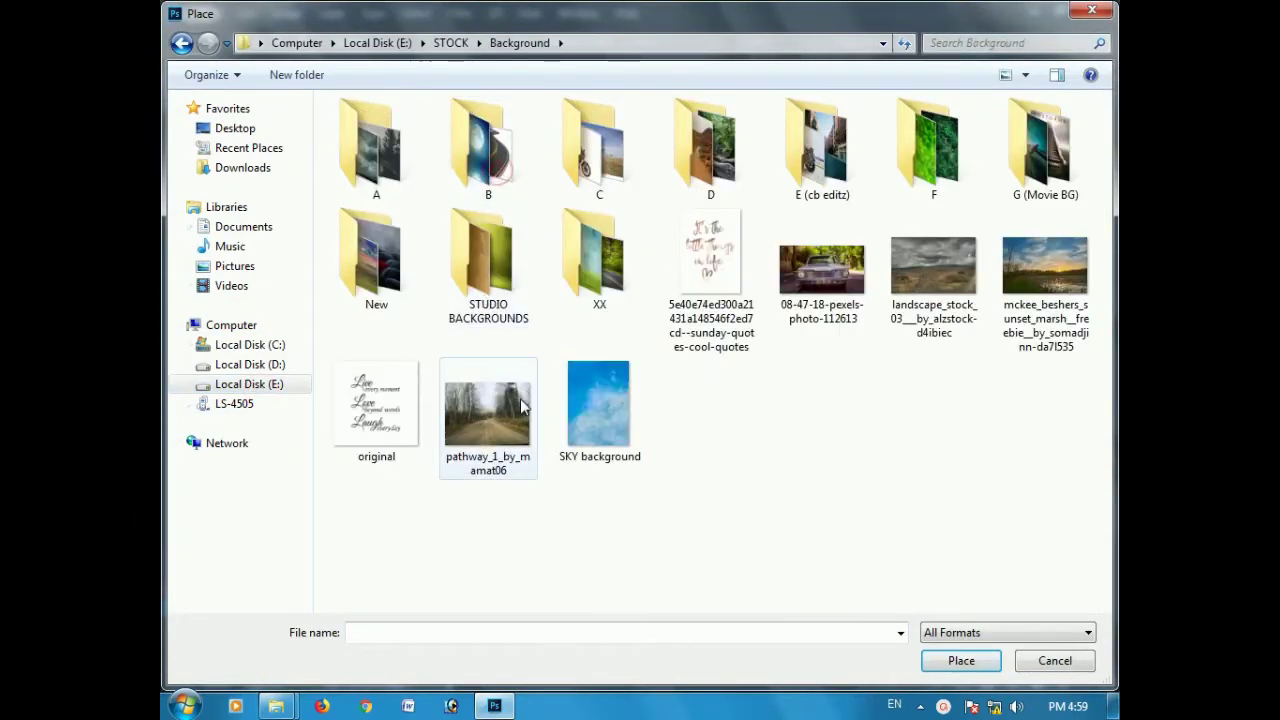
left_click(609, 410)
left_click(960, 660)
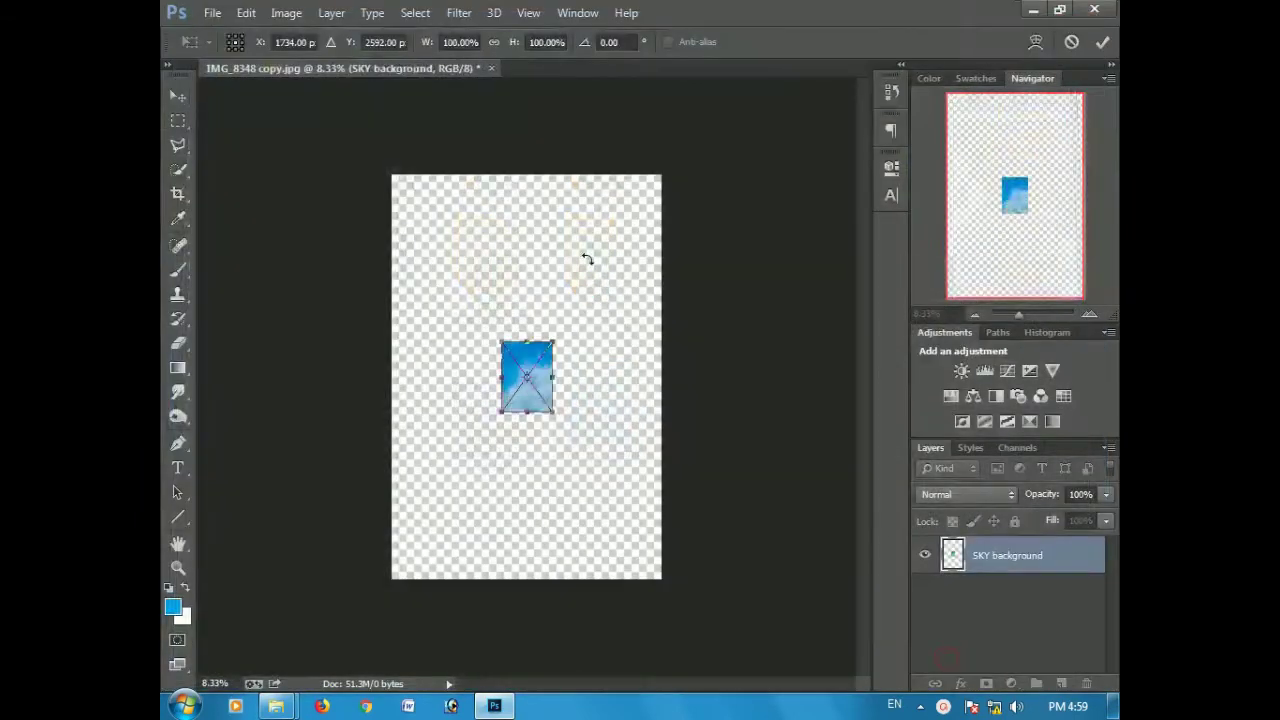
left_click_drag(556, 414, 673, 580)
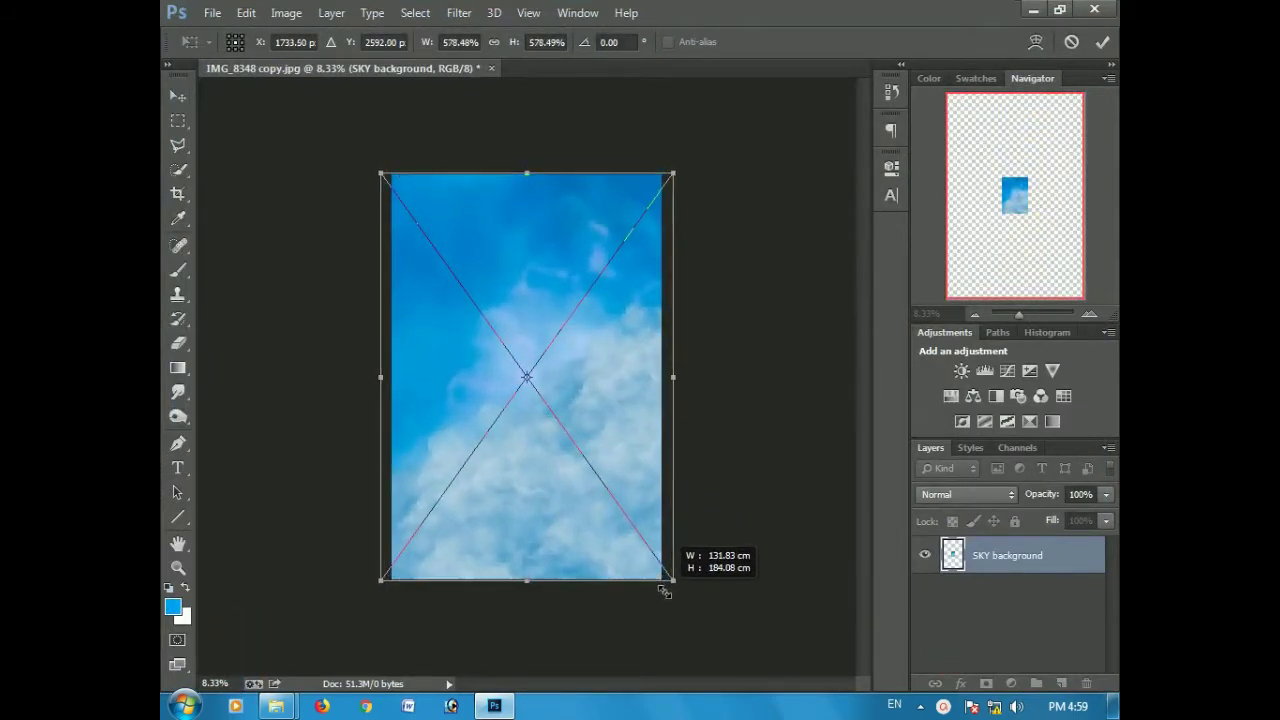
key("Return")
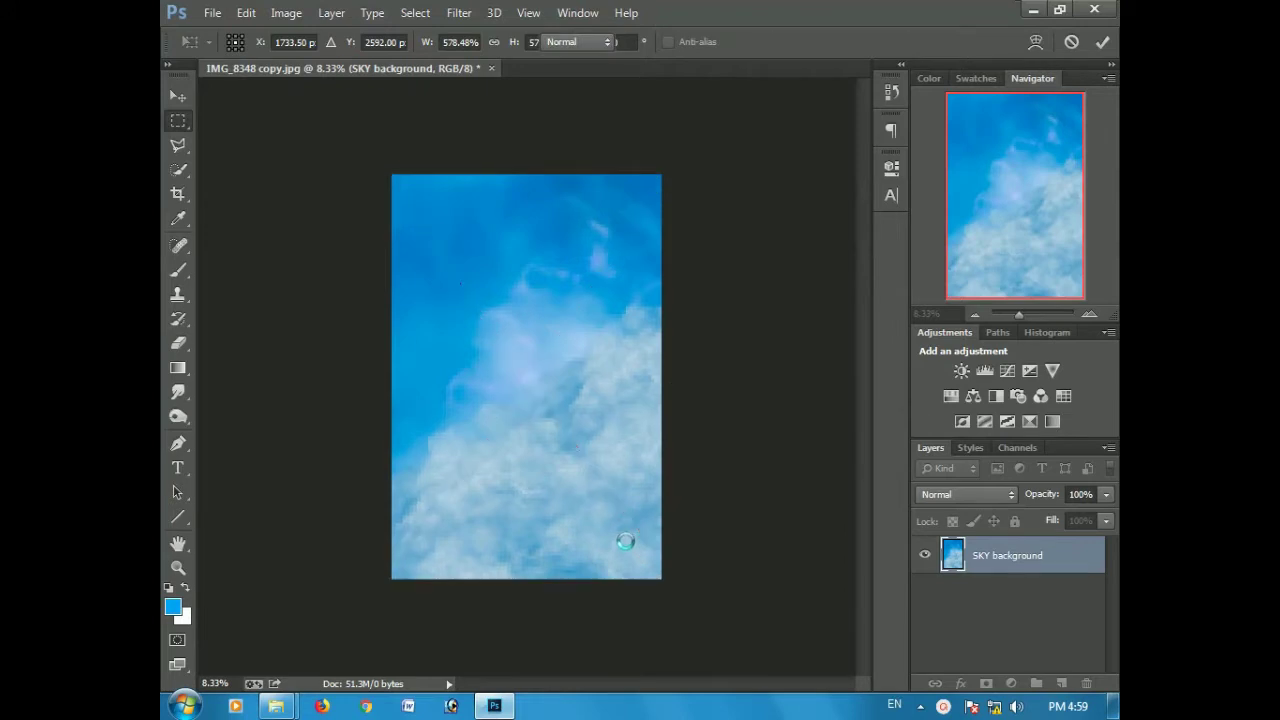
- Crop the canvas to the sky image's edges and rasterize the SKY layer
left_click(179, 197)
left_click_drag(667, 379, 671, 377)
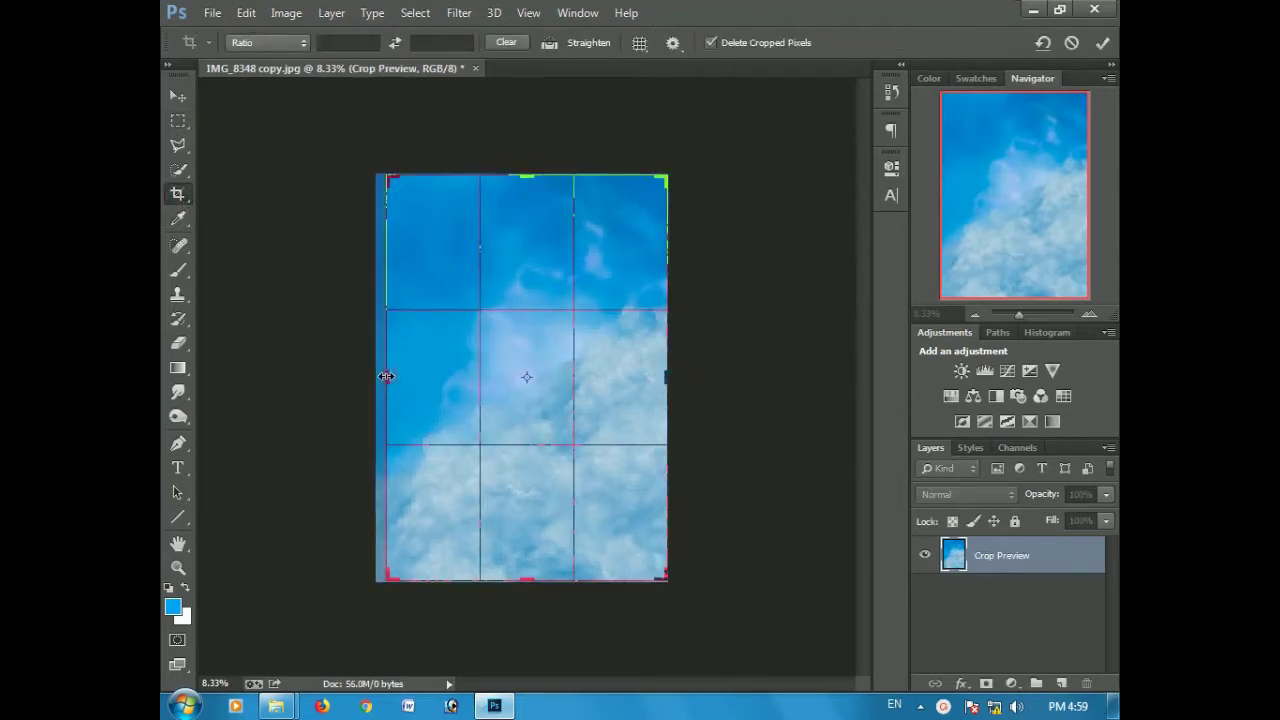
left_click_drag(389, 375, 381, 355)
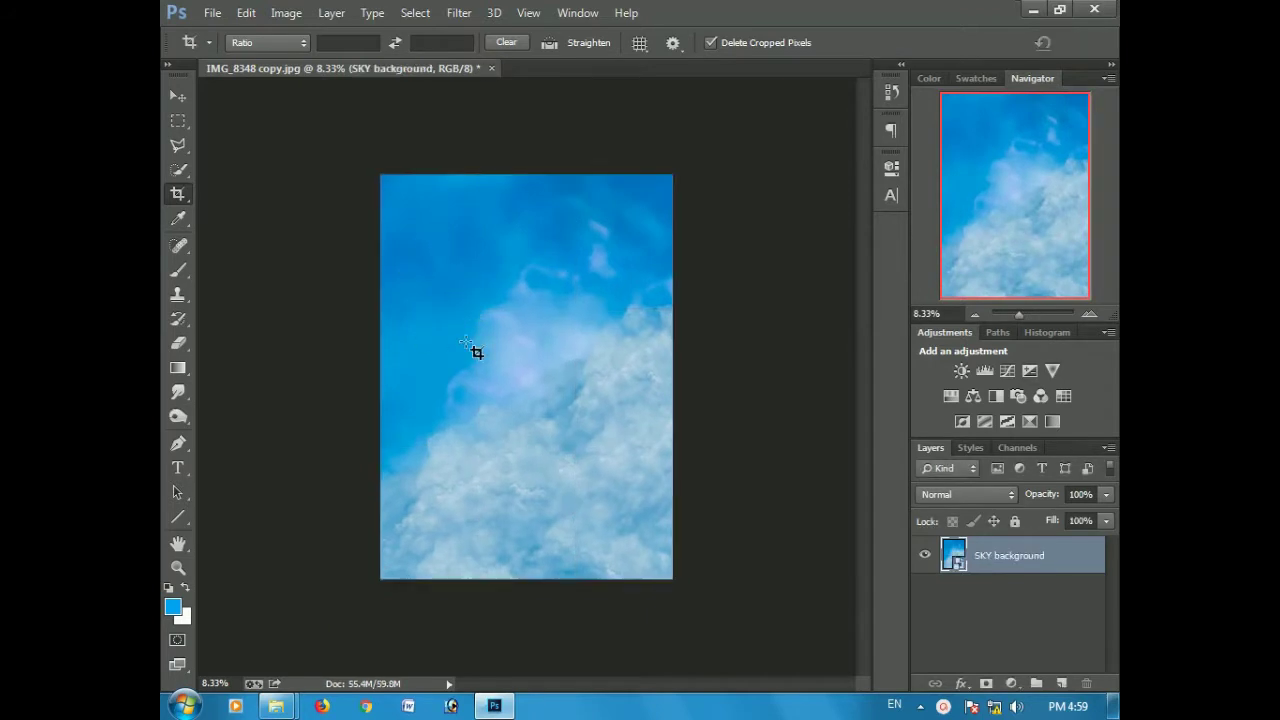
right_click(969, 570)
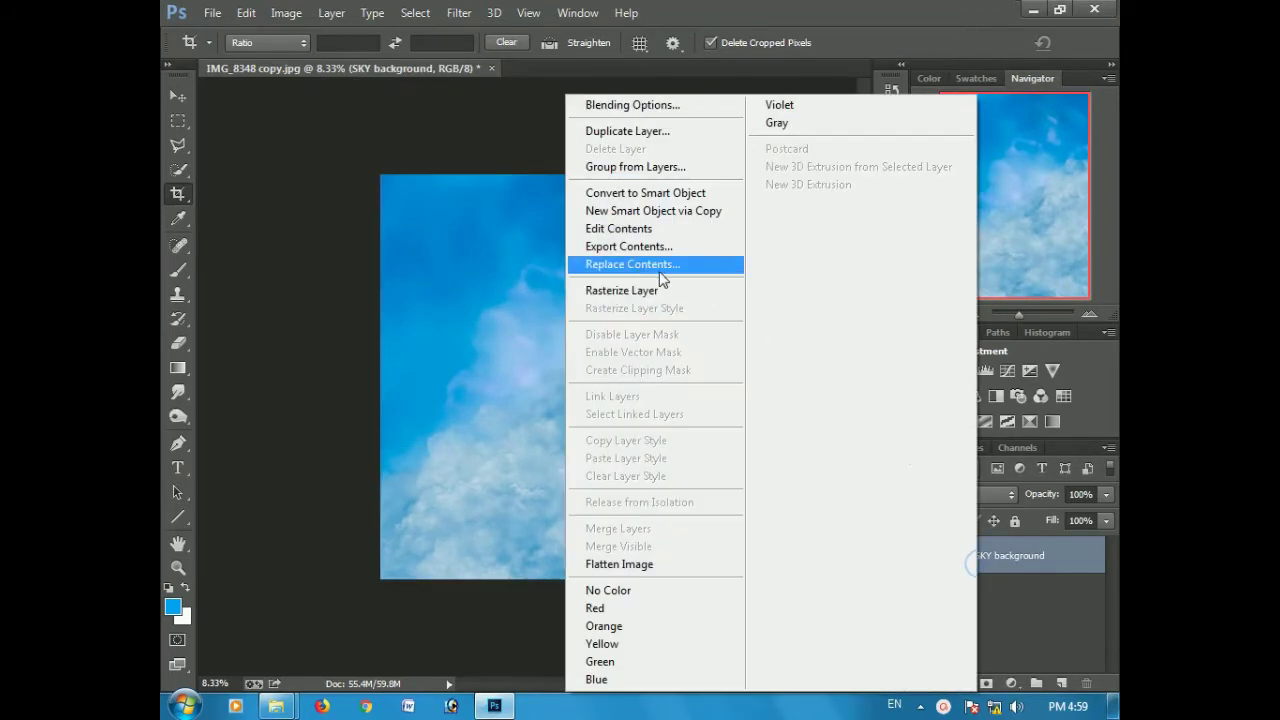
left_click(623, 287)
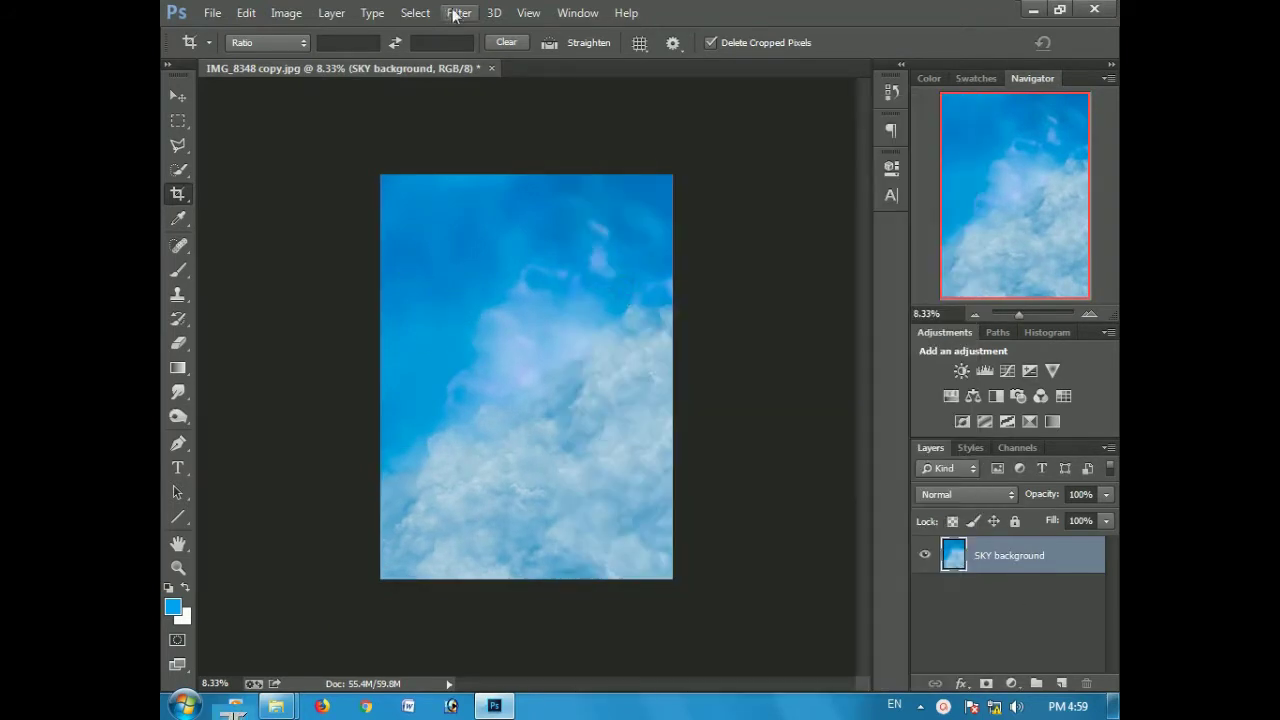
- Apply Shadows/Highlights to the sky with shadows and highlights at about 3%
left_click(447, 12)
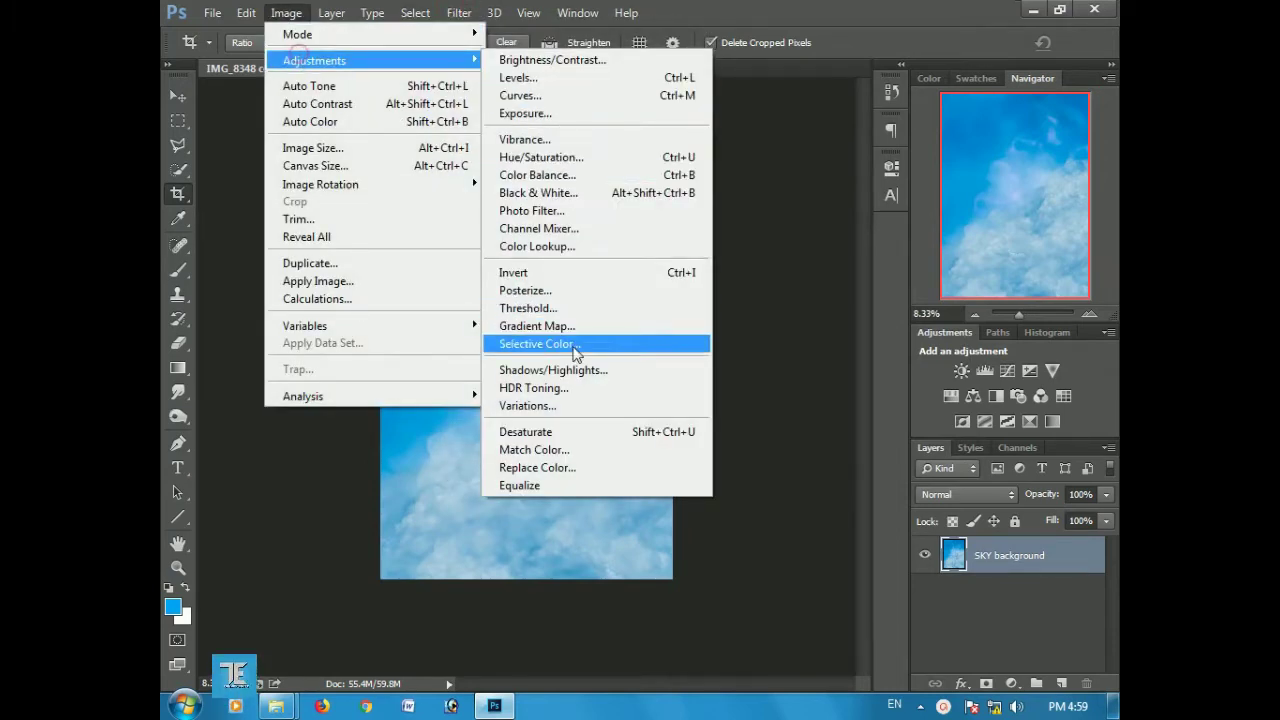
left_click(565, 369)
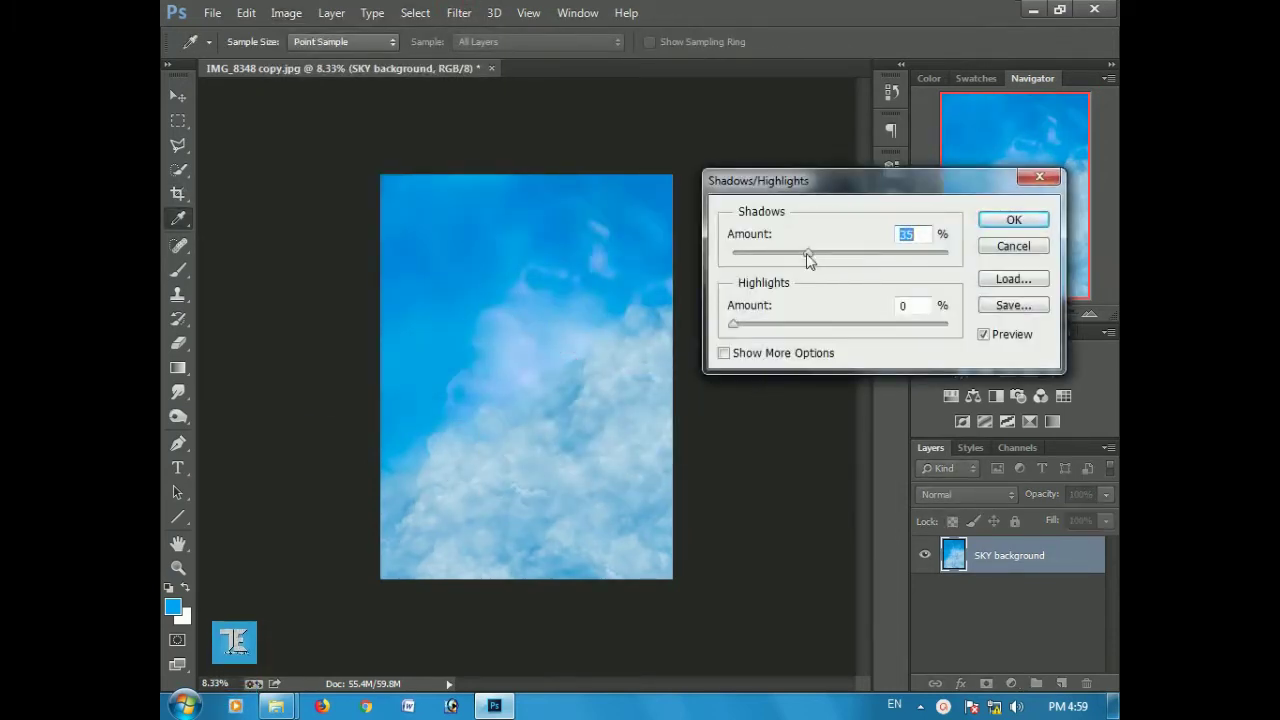
left_click_drag(763, 255, 727, 257)
left_click_drag(733, 324, 739, 324)
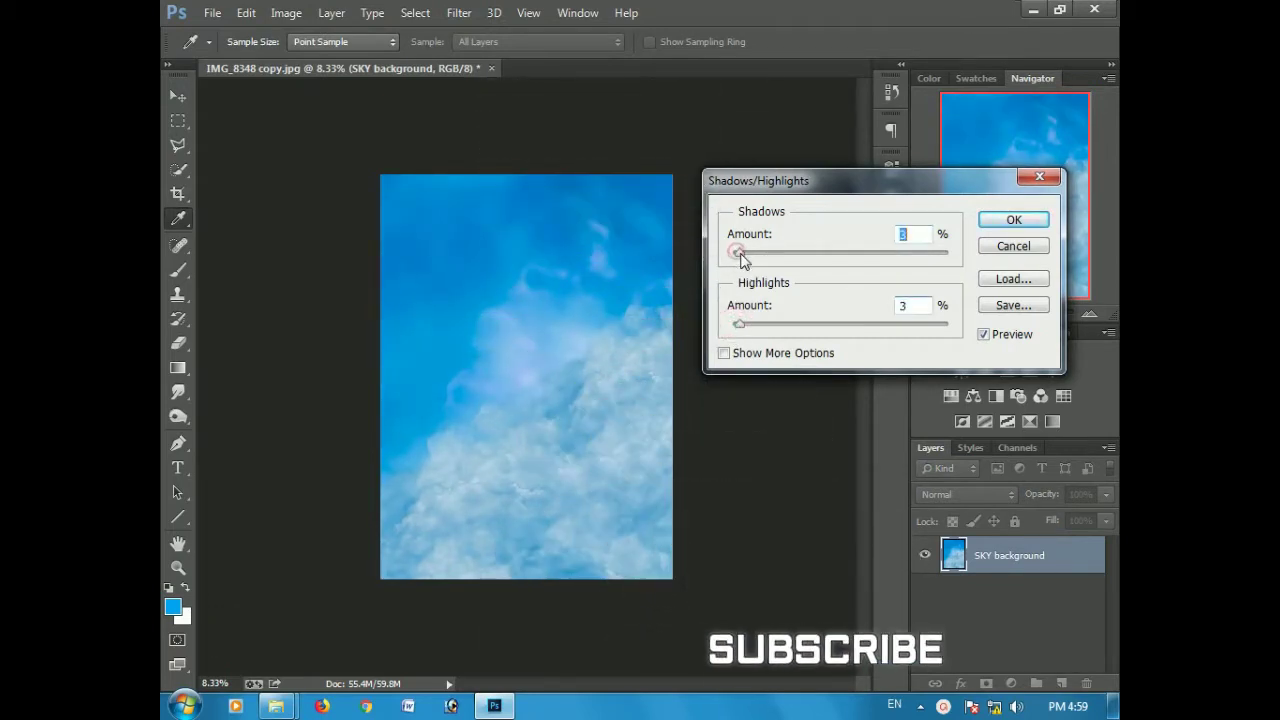
key("Return")
key("c")
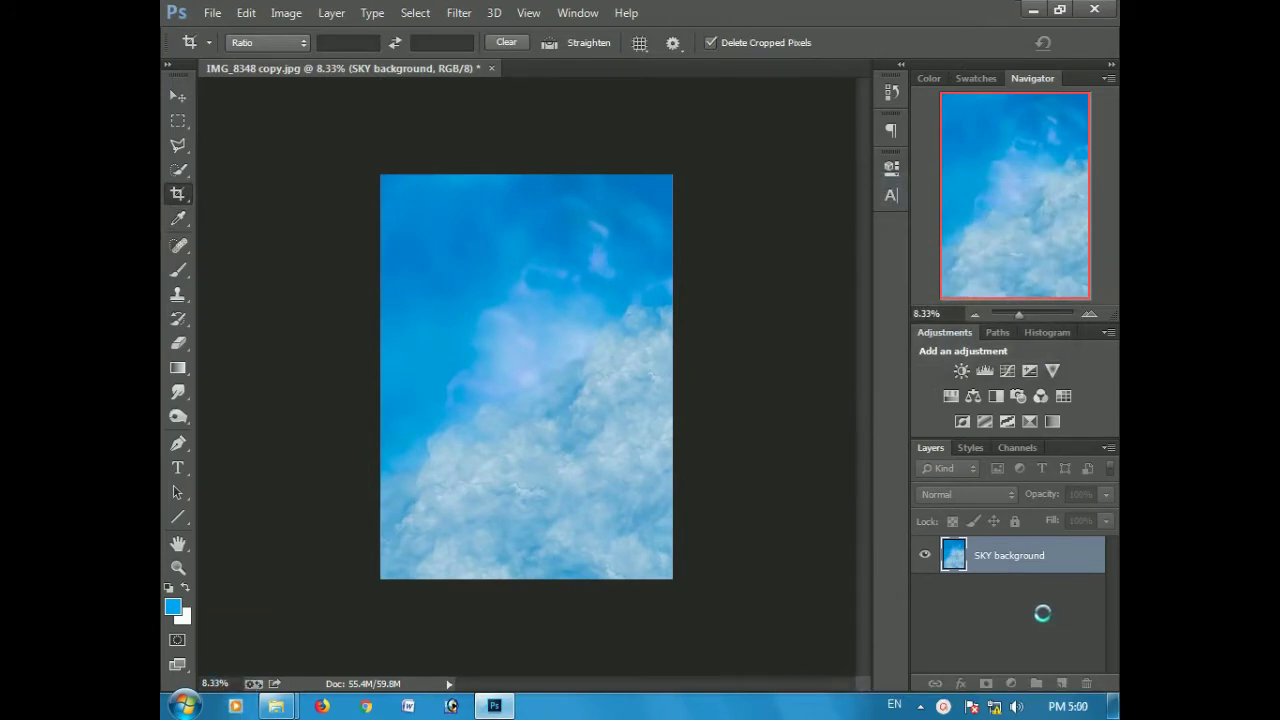
- Place the ledge_background_2 image from STOCK, enlarge it, and rasterize its layer
left_click(213, 13)
left_click(278, 318)
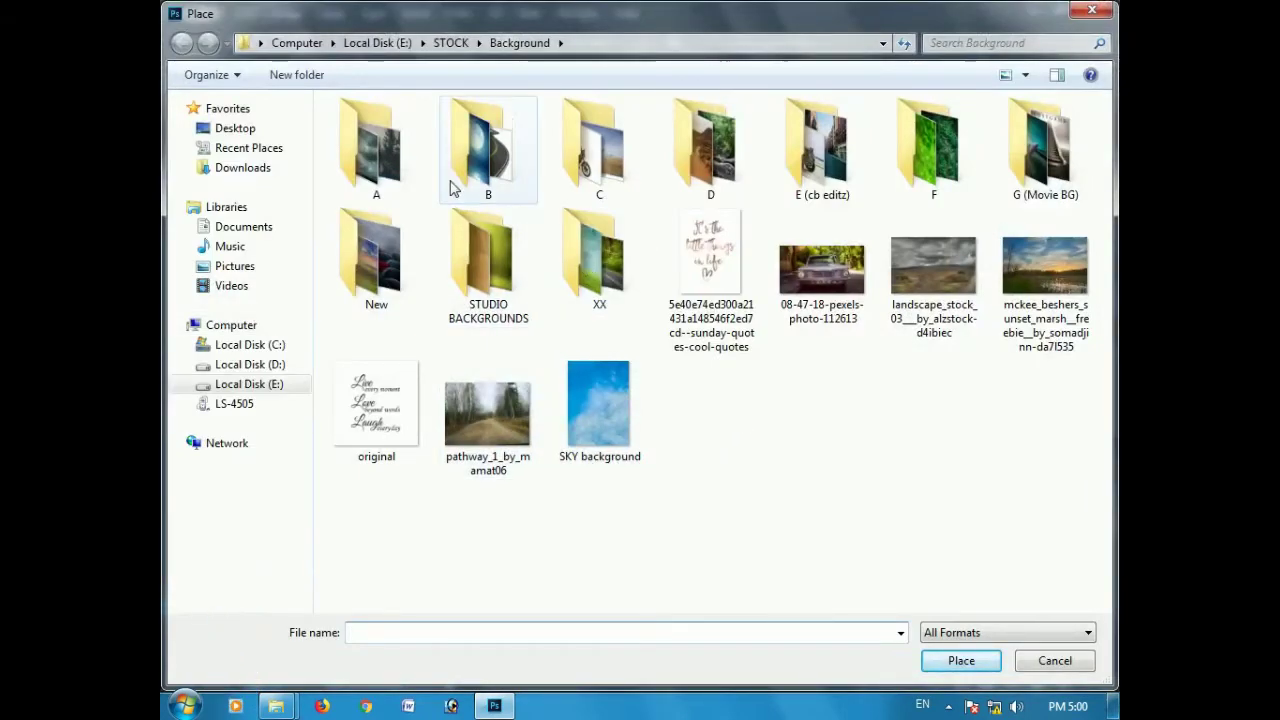
left_click(450, 42)
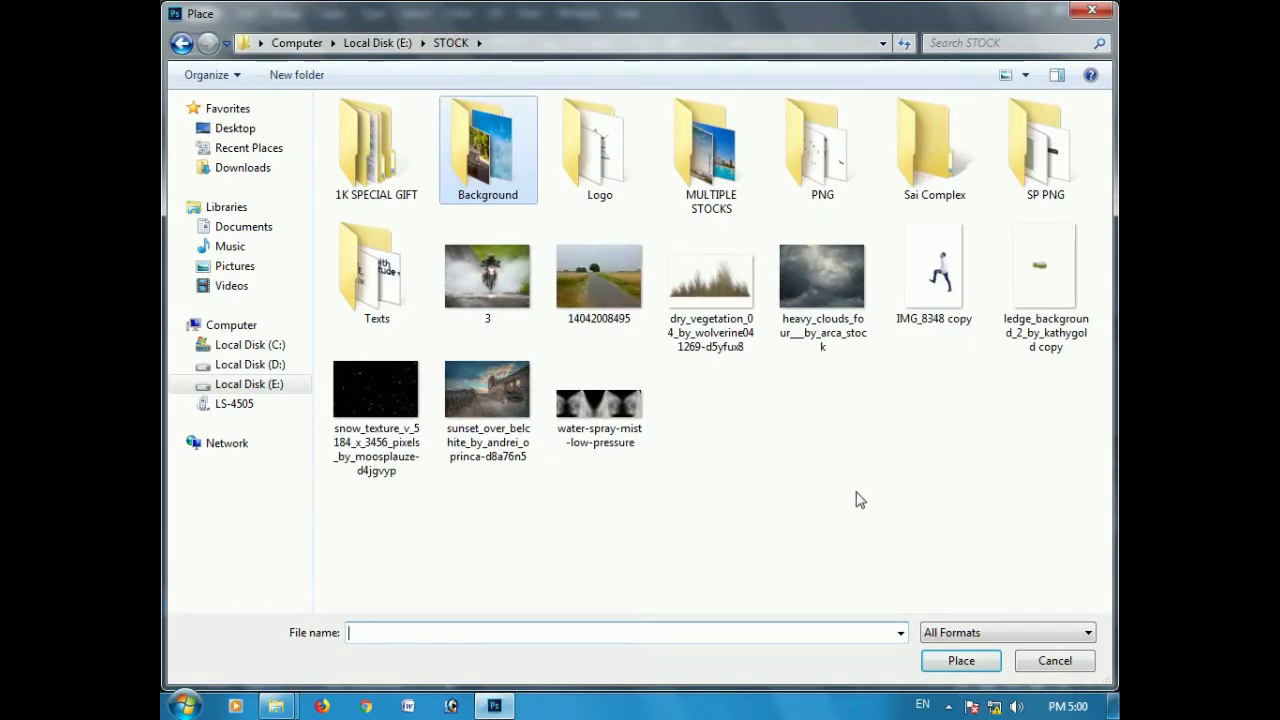
left_click(1025, 292)
left_click(961, 661)
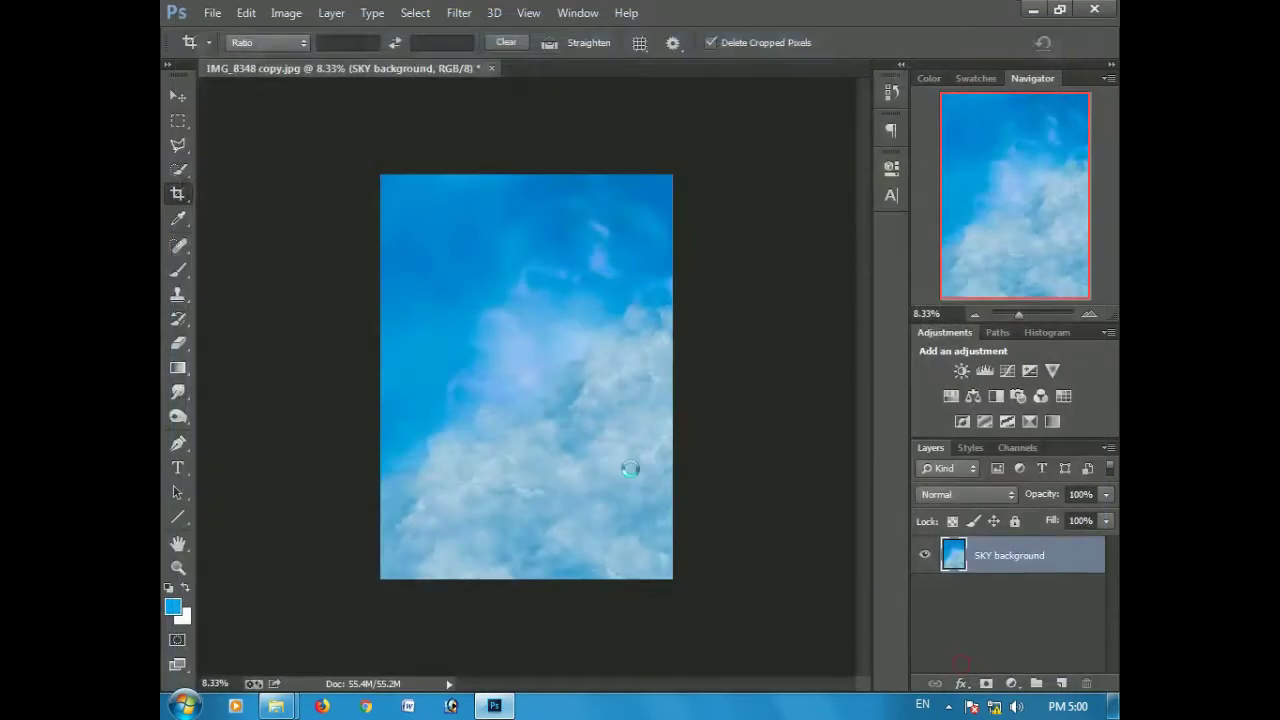
left_click_drag(552, 411, 638, 526)
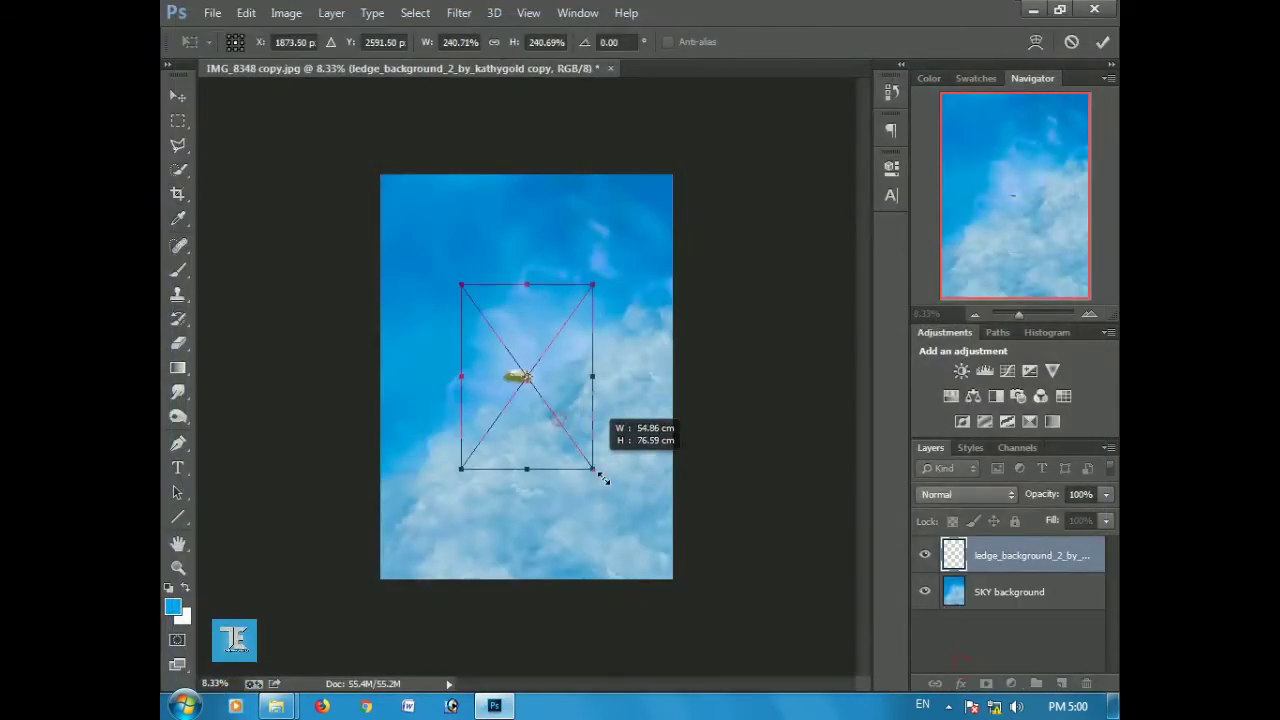
key("c")
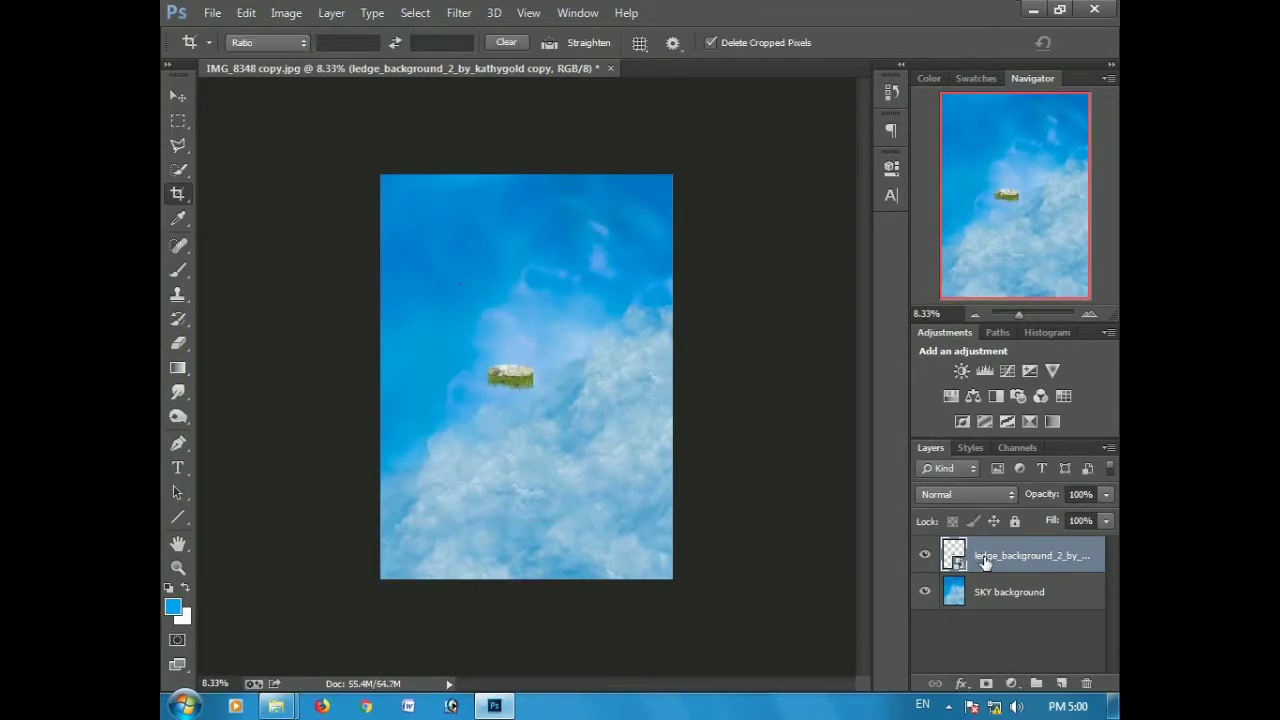
right_click(985, 563)
left_click(650, 298)
- Move the ledge at about 121% into the lower clouds right of centre, then duplicate it
left_click(178, 120)
left_click_drag(516, 399, 548, 462)
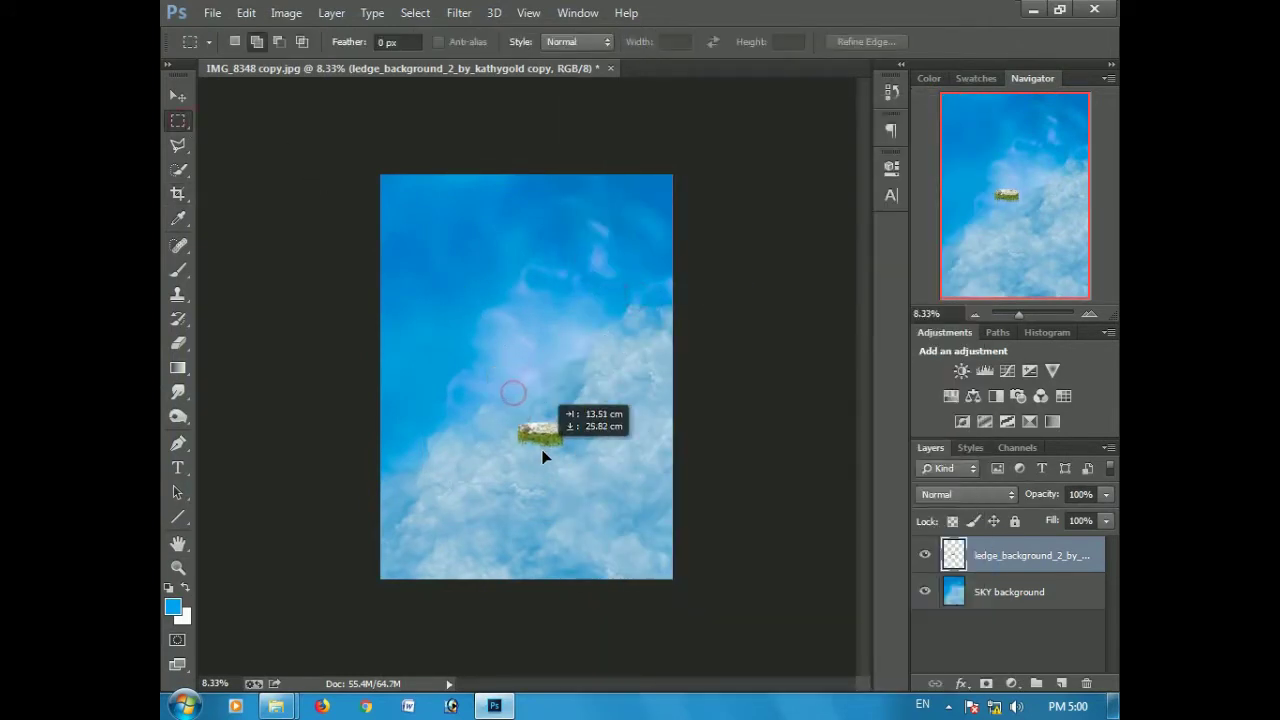
left_click_drag(579, 523, 596, 535)
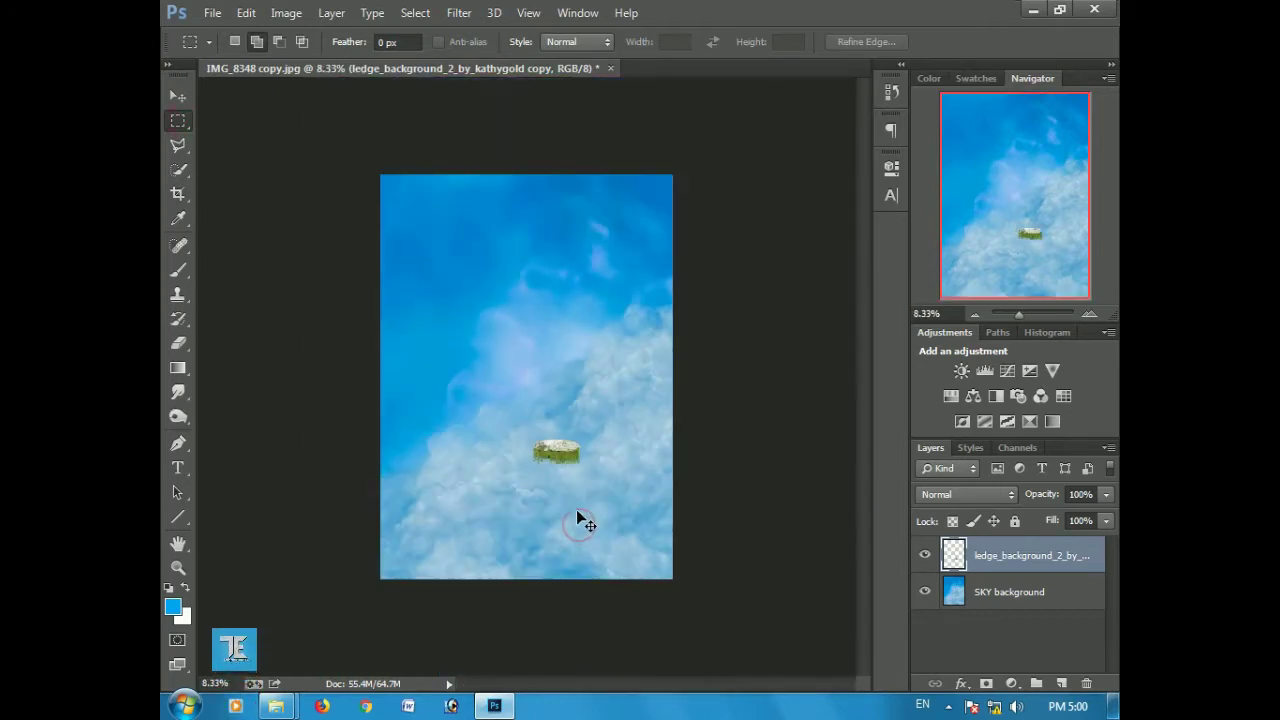
mouse_move(584, 487)
left_mouse_down()
mouse_move(600, 516)
mouse_move(676, 535)
left_mouse_up()
key("ctrl+t")
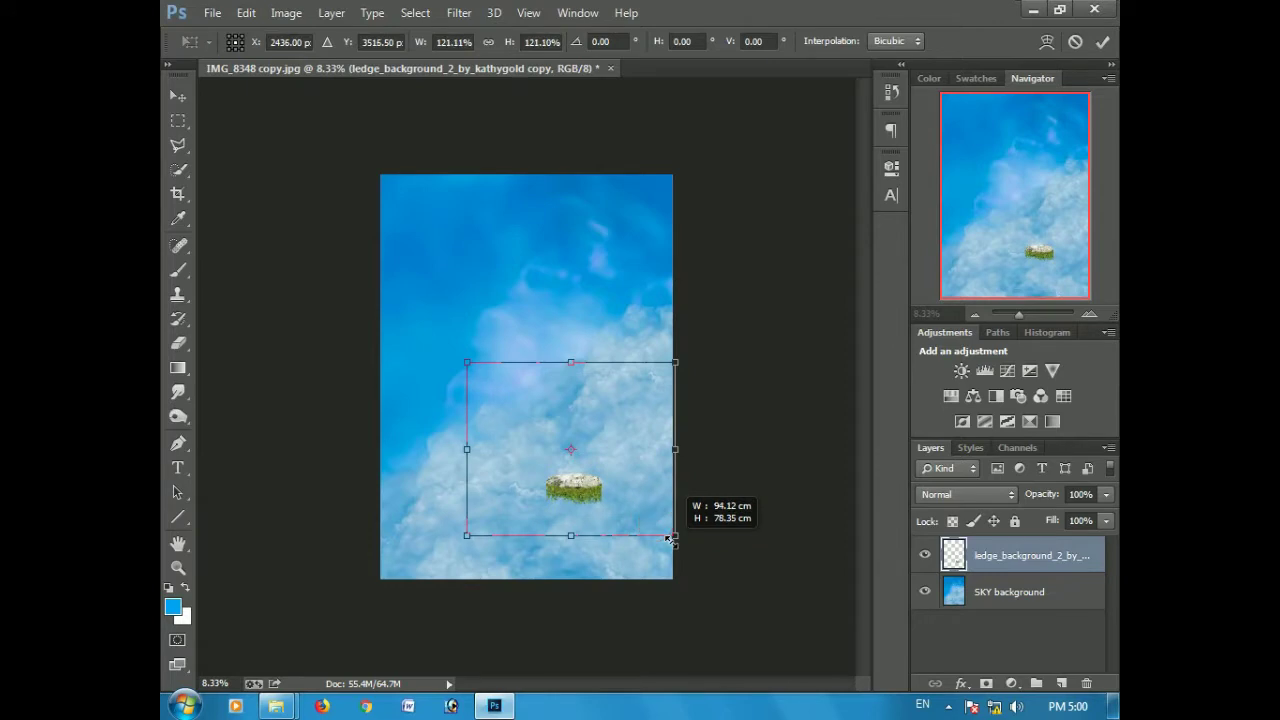
key("Return")
left_click_drag(601, 521, 611, 518)
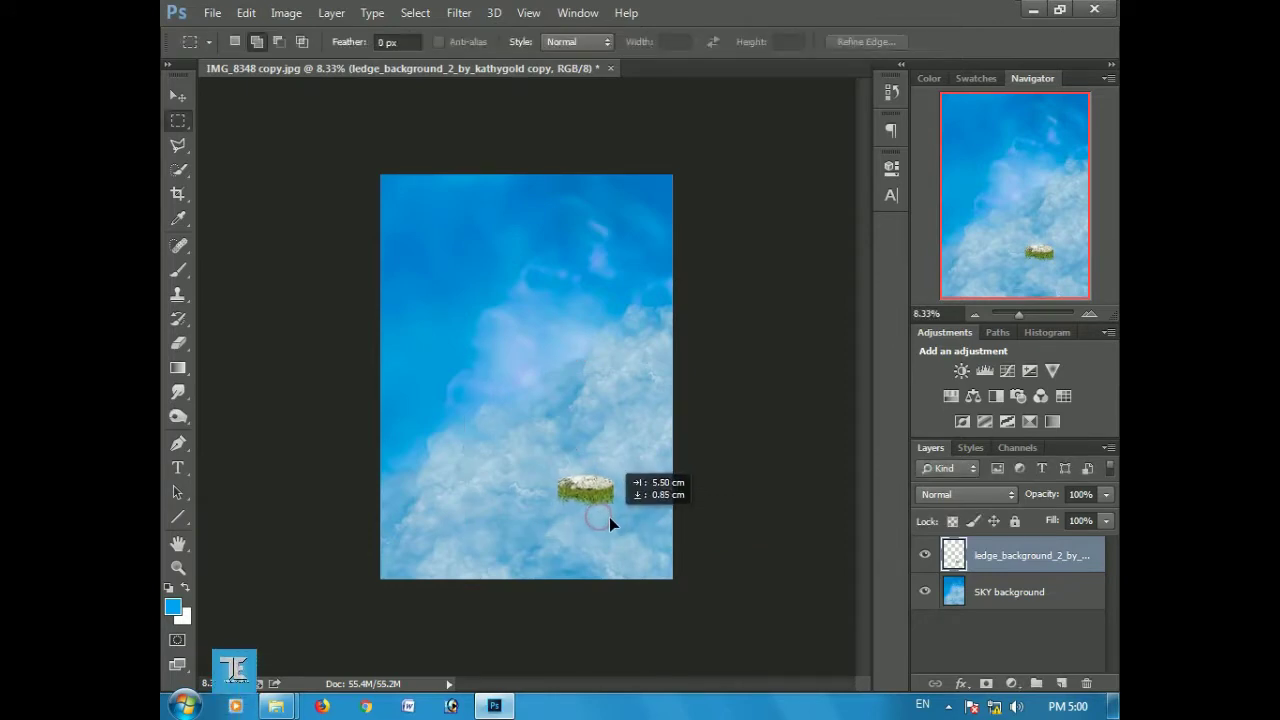
left_click_drag(1040, 556, 1061, 683)
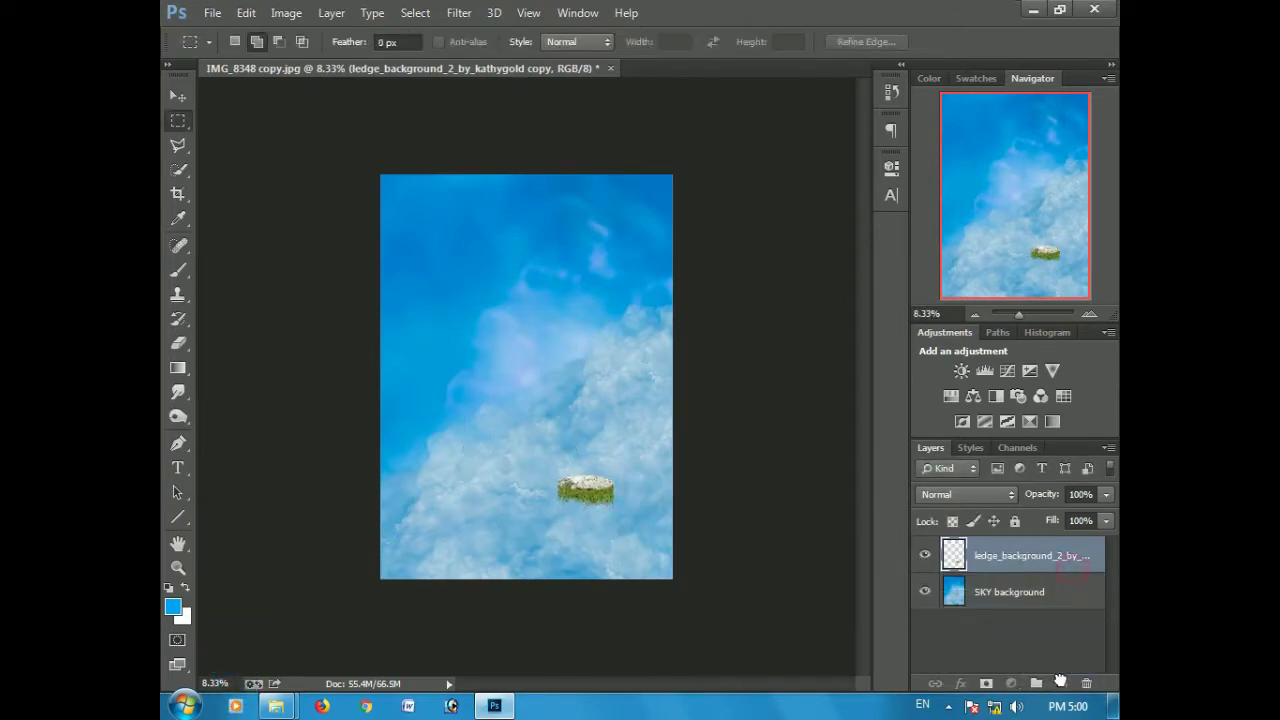
- Duplicate the ledge into four copies stepping diagonally up to the canvas's left edge
left_click_drag(598, 486, 520, 444)
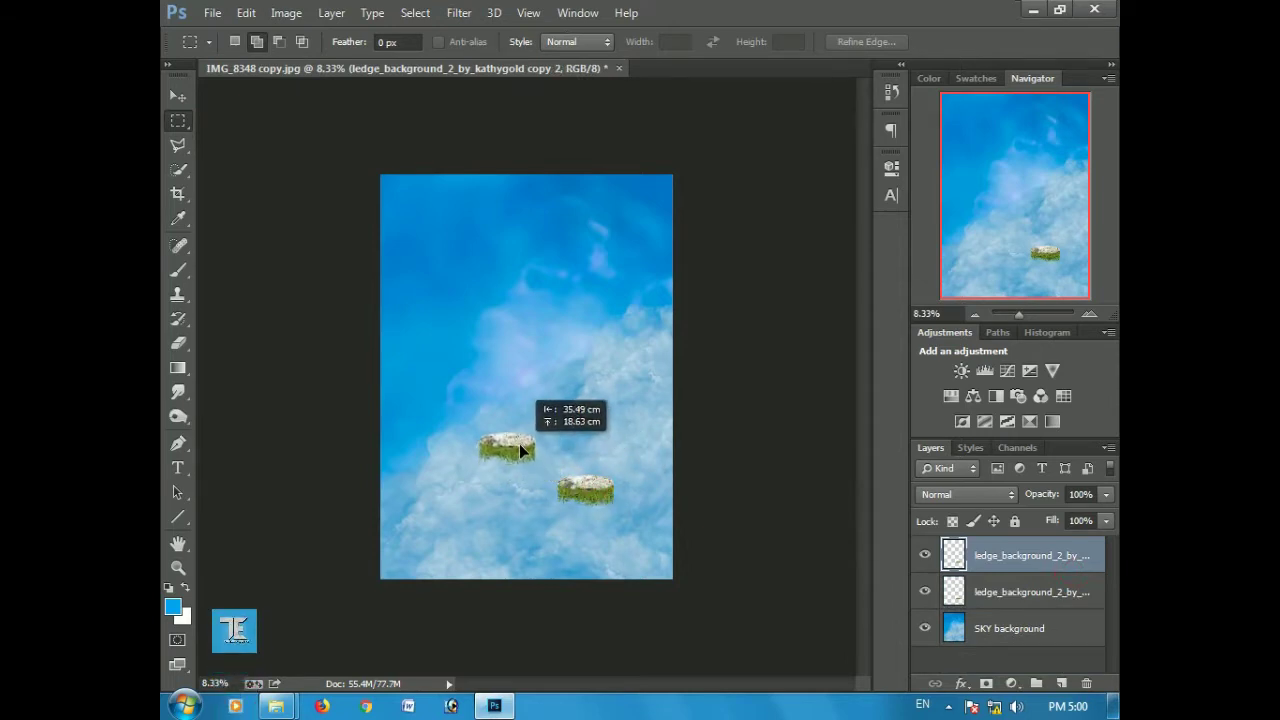
left_click_drag(1044, 553, 1062, 680)
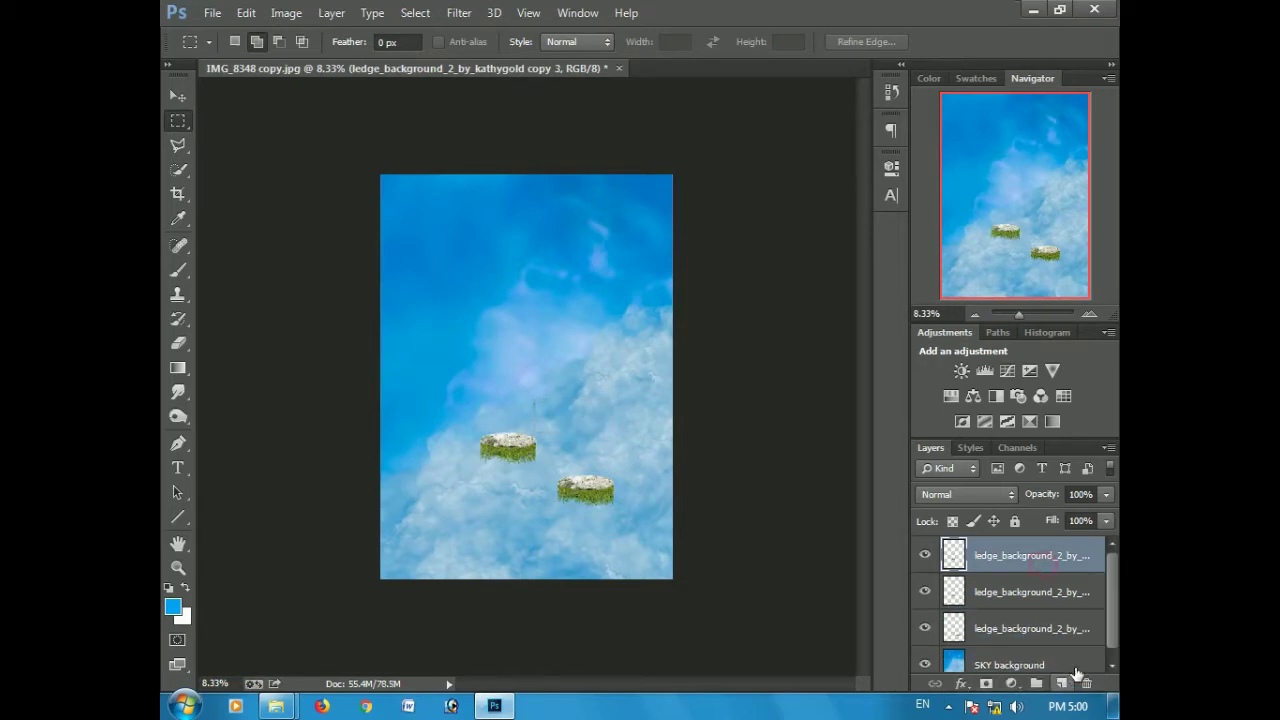
left_click_drag(498, 447, 444, 409)
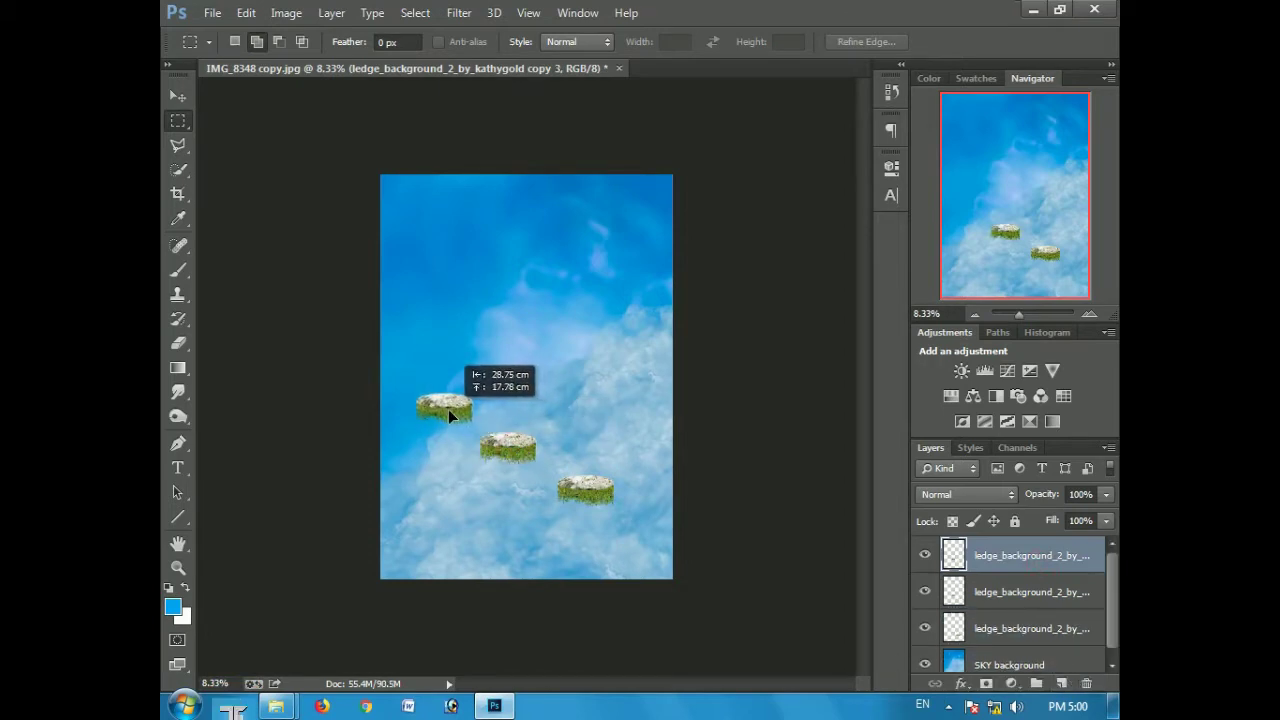
left_click_drag(444, 409, 456, 421)
left_click_drag(1045, 566, 1061, 683)
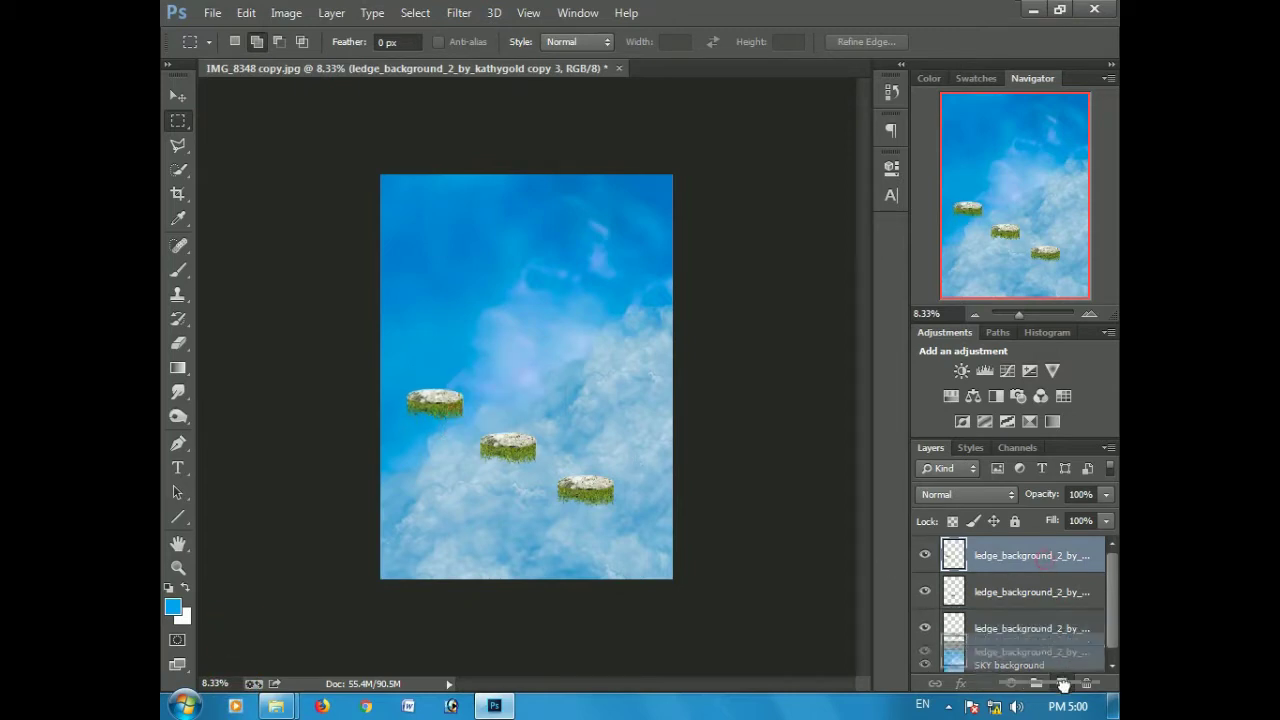
left_click_drag(474, 405, 410, 350)
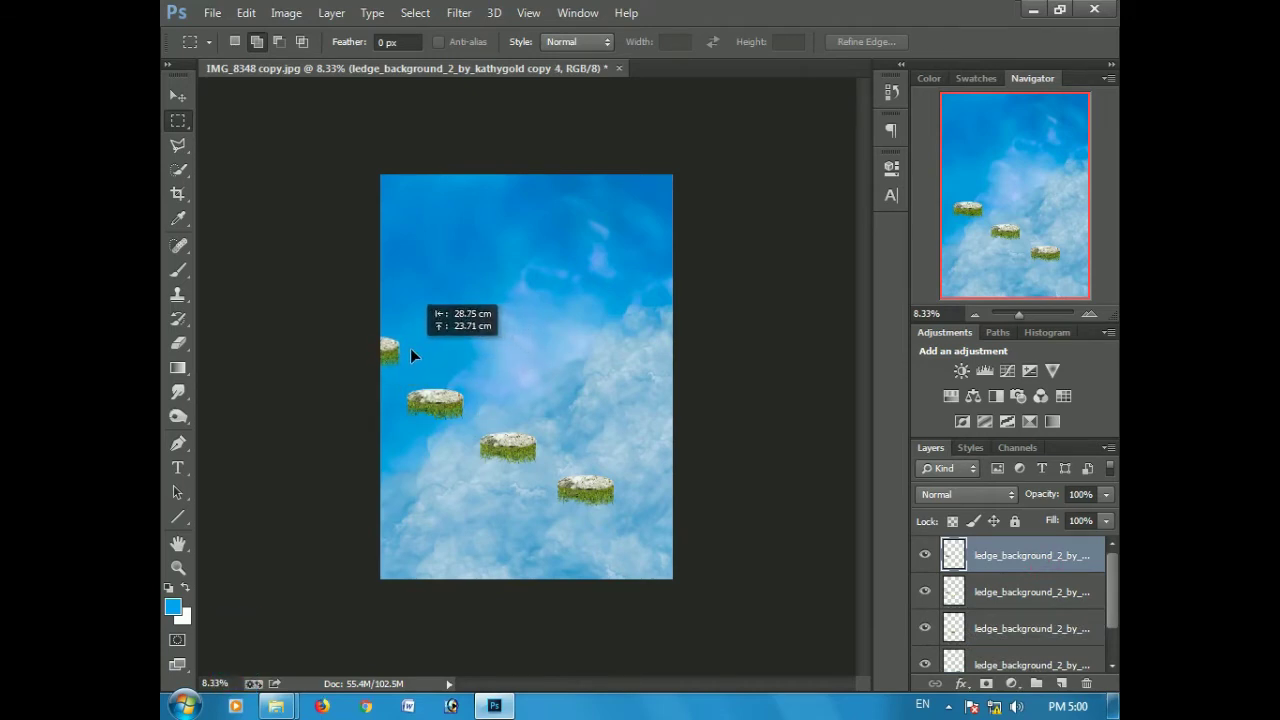
left_click_drag(411, 349, 410, 349)
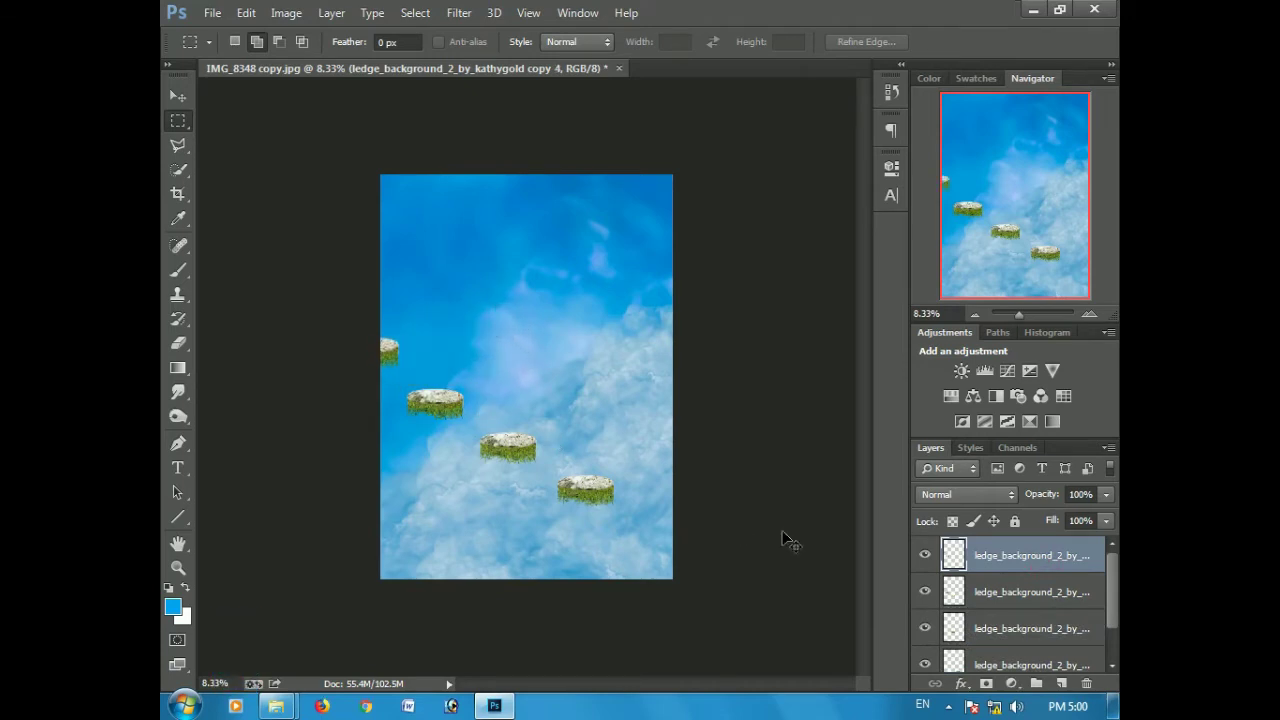
- Shift all four ledges together down and right, then select the top ledge layer
left_click(1047, 593, "shift")
left_click(1030, 664, "shift")
left_click_drag(608, 465, 625, 481)
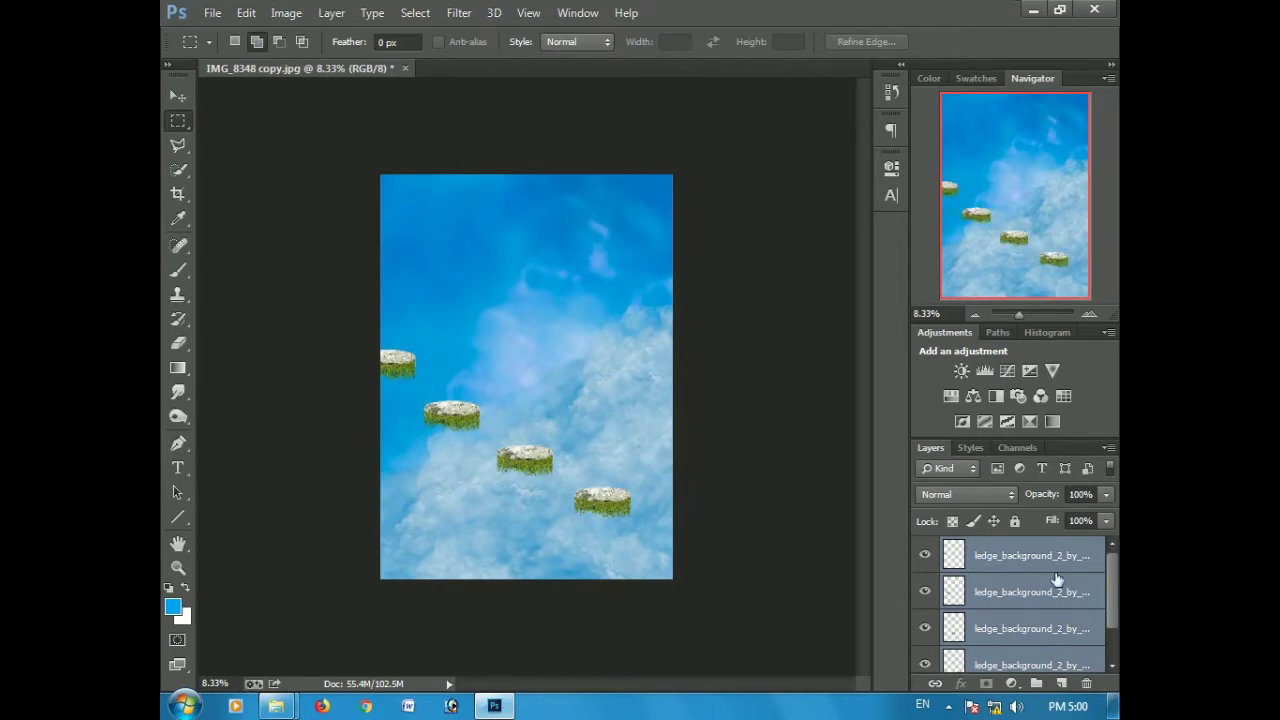
left_click(1053, 582)
left_click(1017, 556)
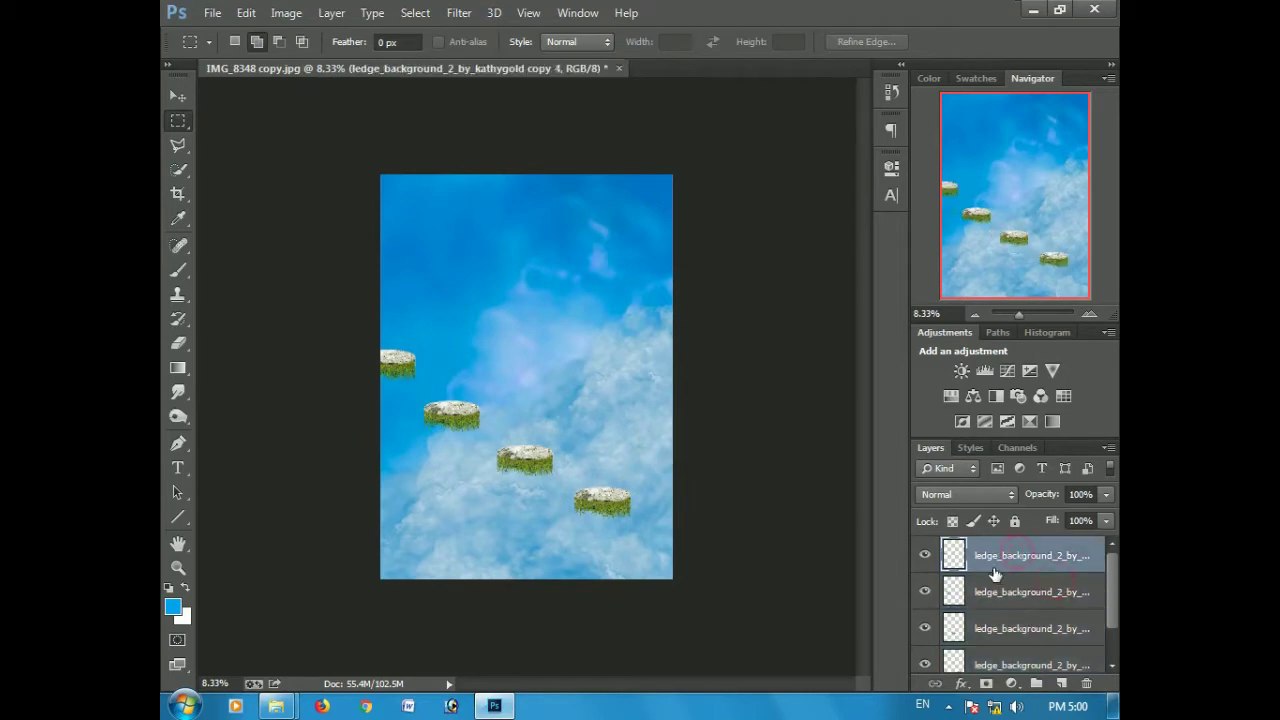
- Place the IMG_8348 copy photo of the man at about 94% and rasterize it
left_click(211, 17)
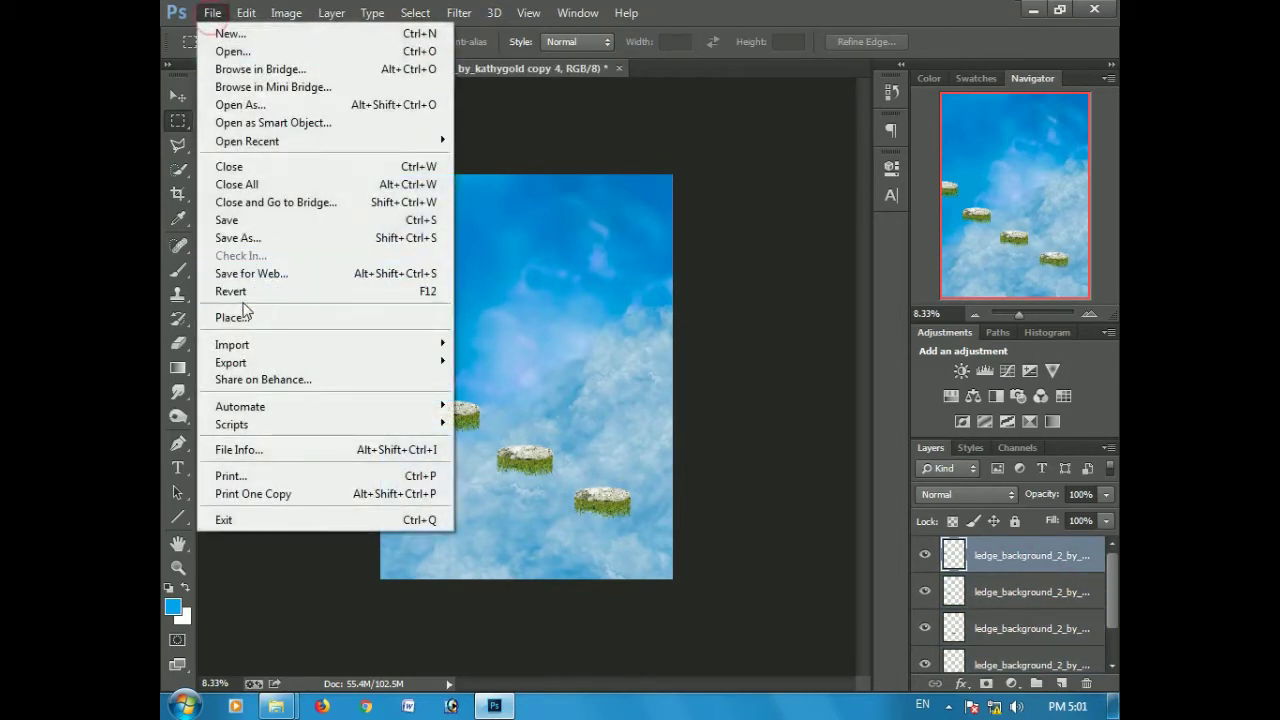
left_click(229, 310)
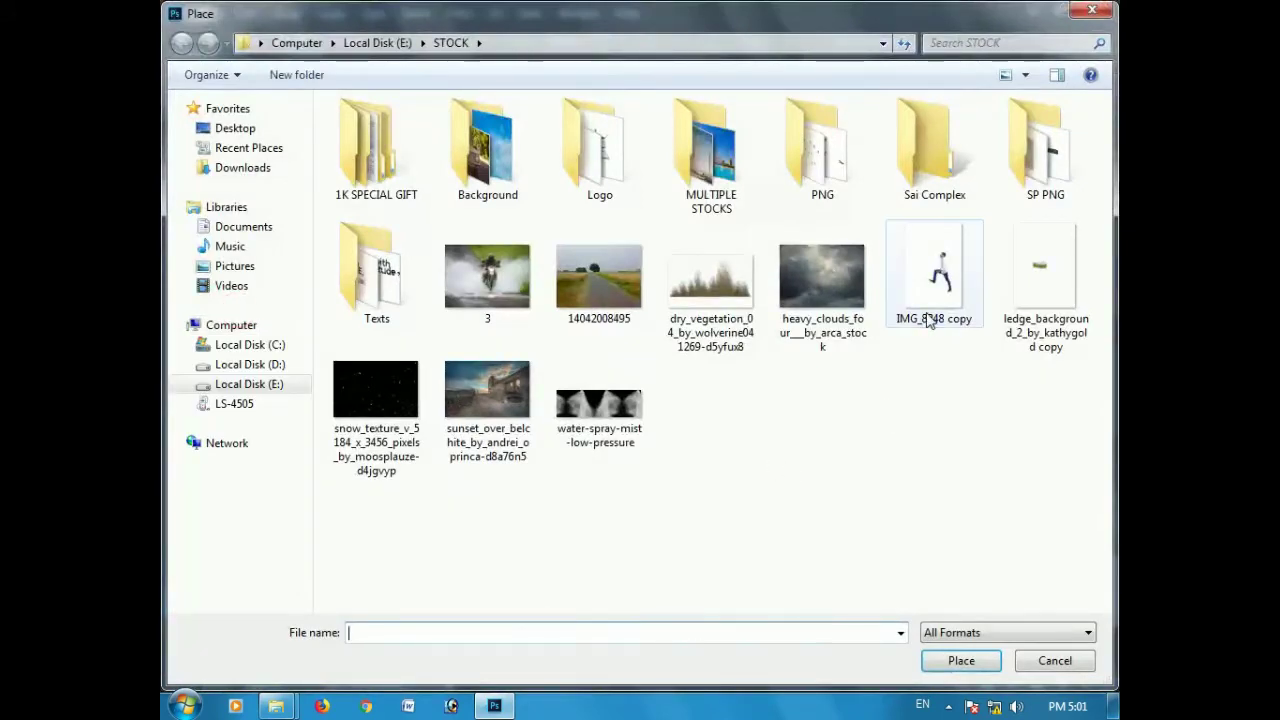
left_click(927, 313)
left_click(958, 660)
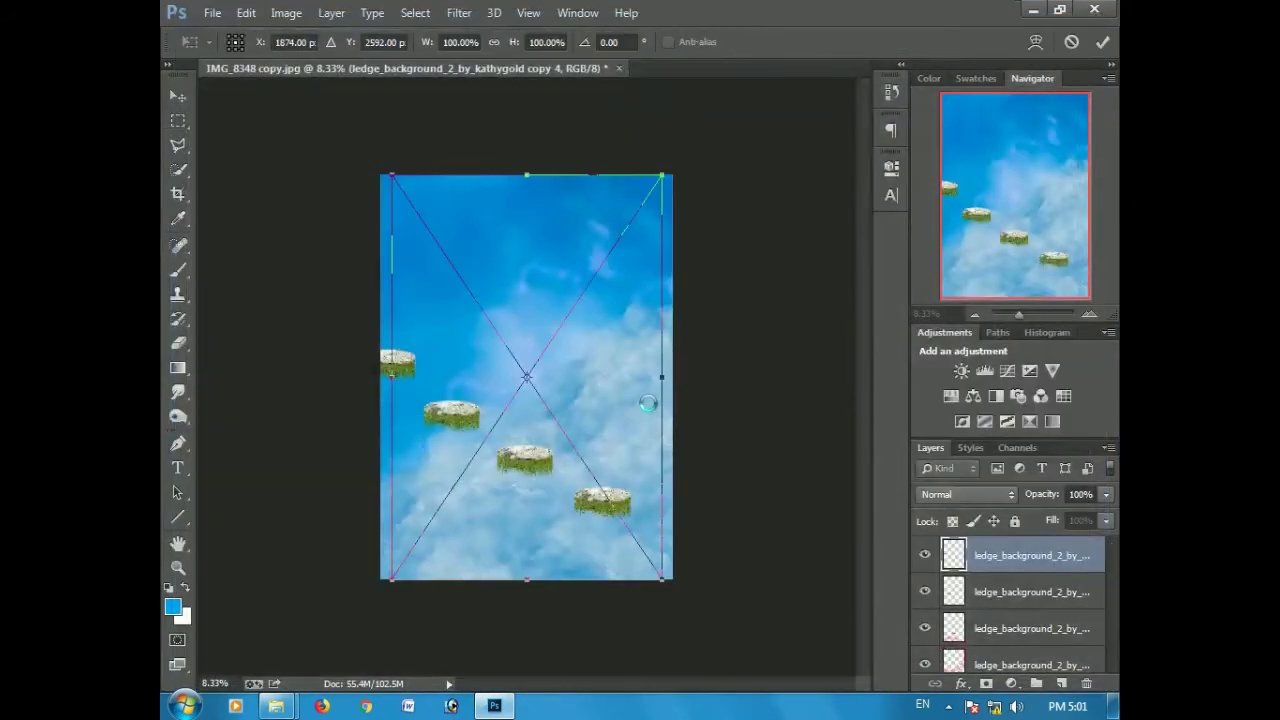
left_click_drag(660, 182, 656, 185)
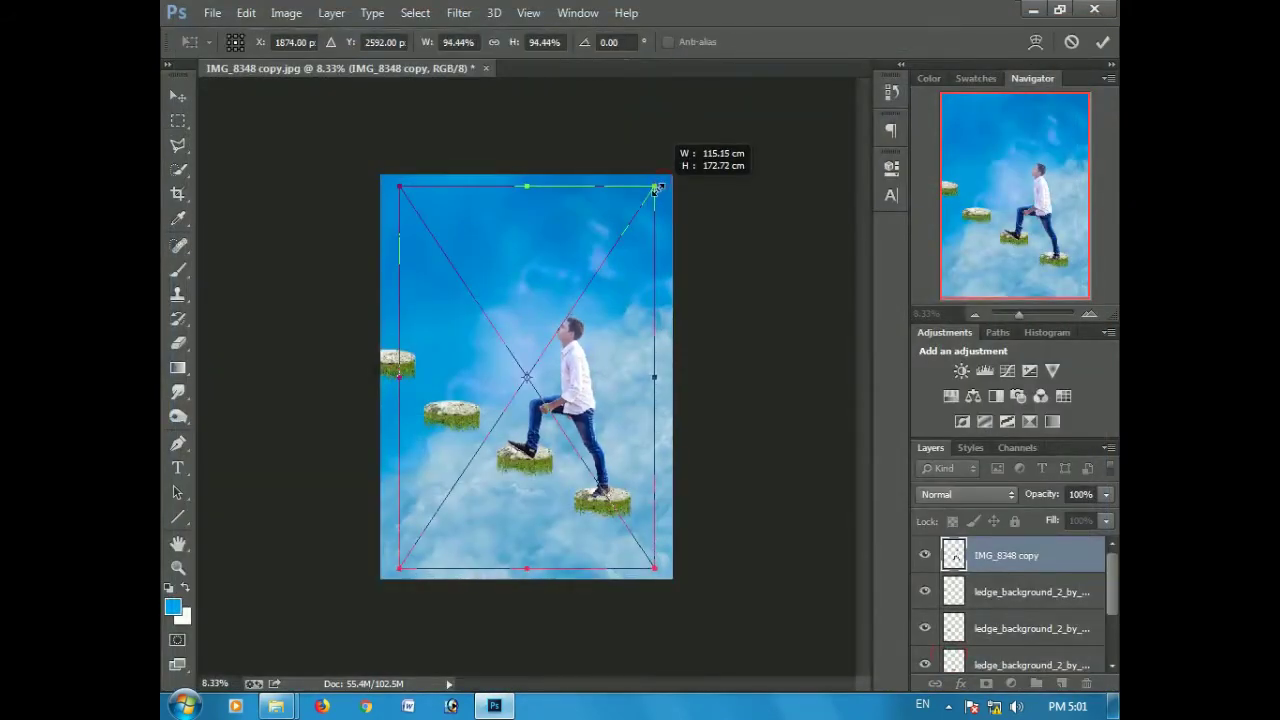
key("Return")
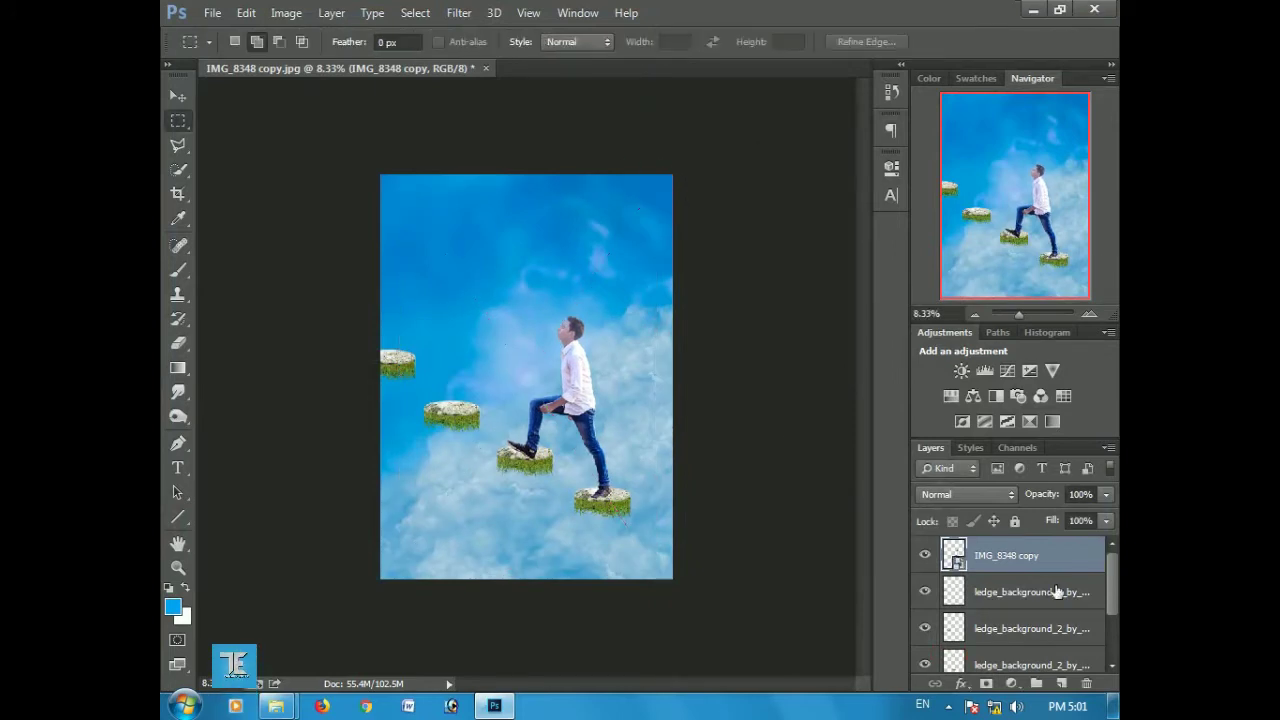
right_click(1036, 549)
left_click(690, 291)
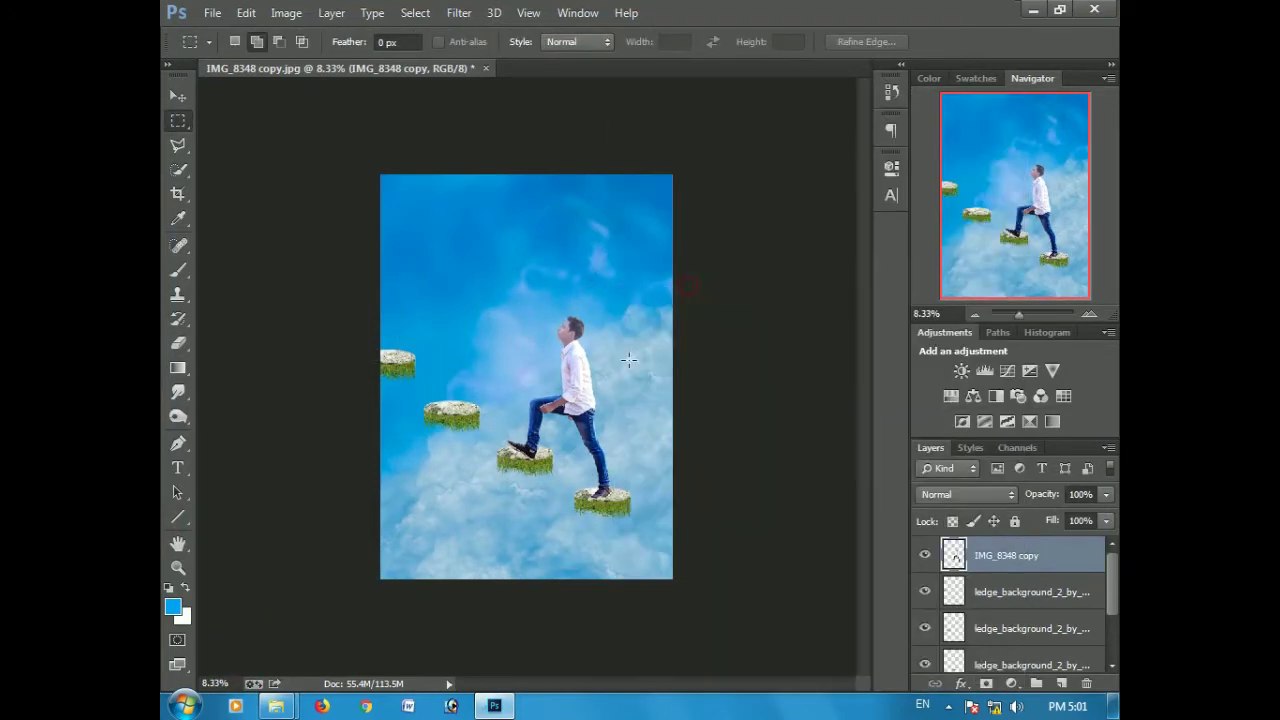
- Position the man so he steps between the lower ledges
left_click_drag(598, 403, 598, 402)
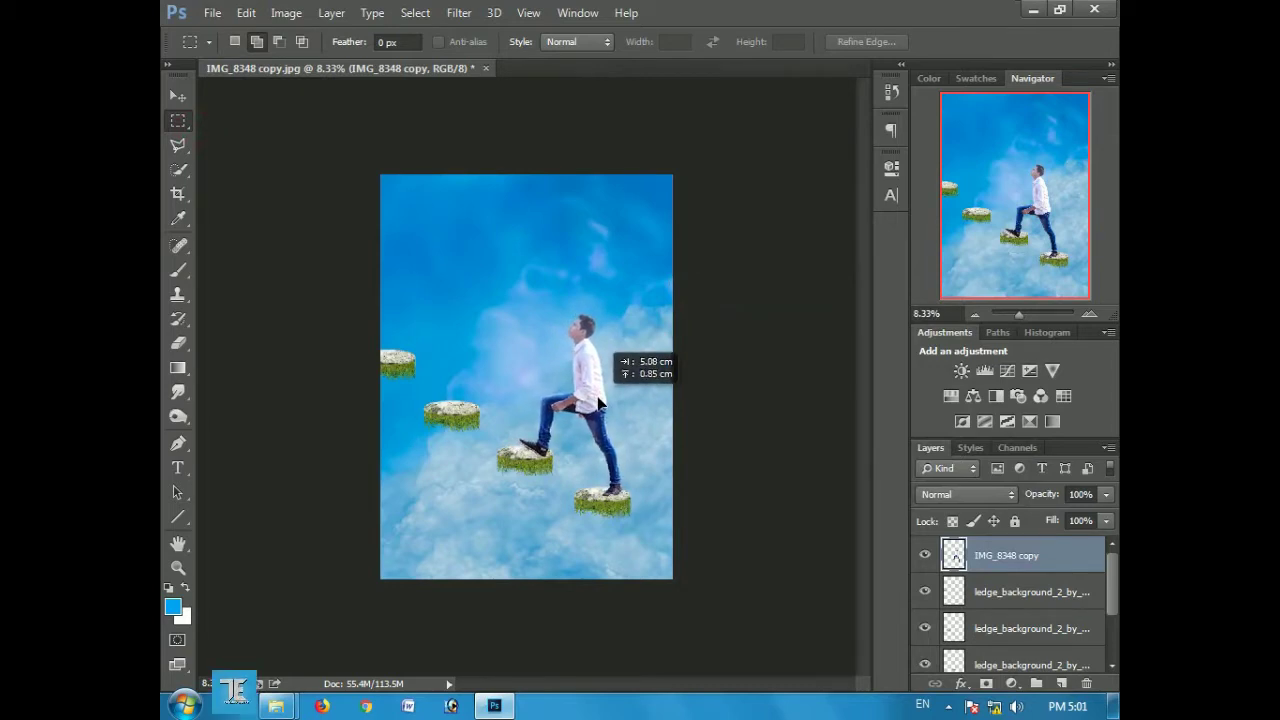
left_click_drag(598, 402, 599, 403)
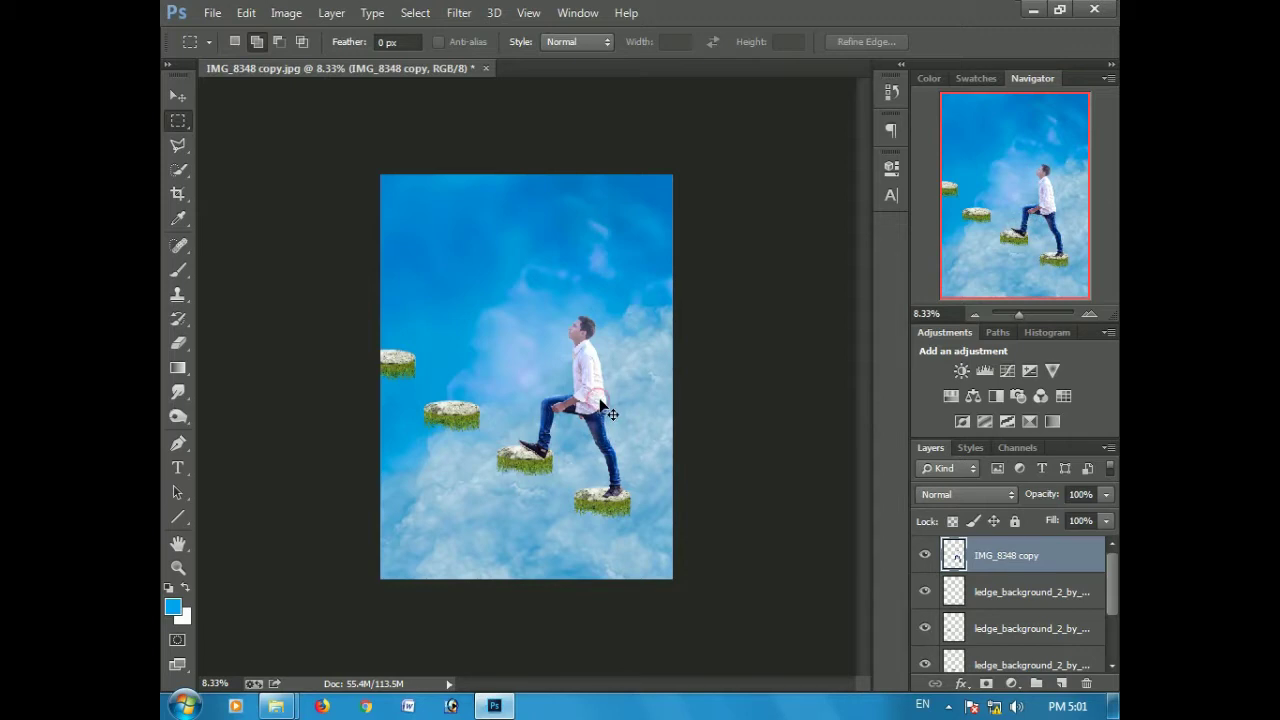
left_click_drag(601, 403, 606, 407)
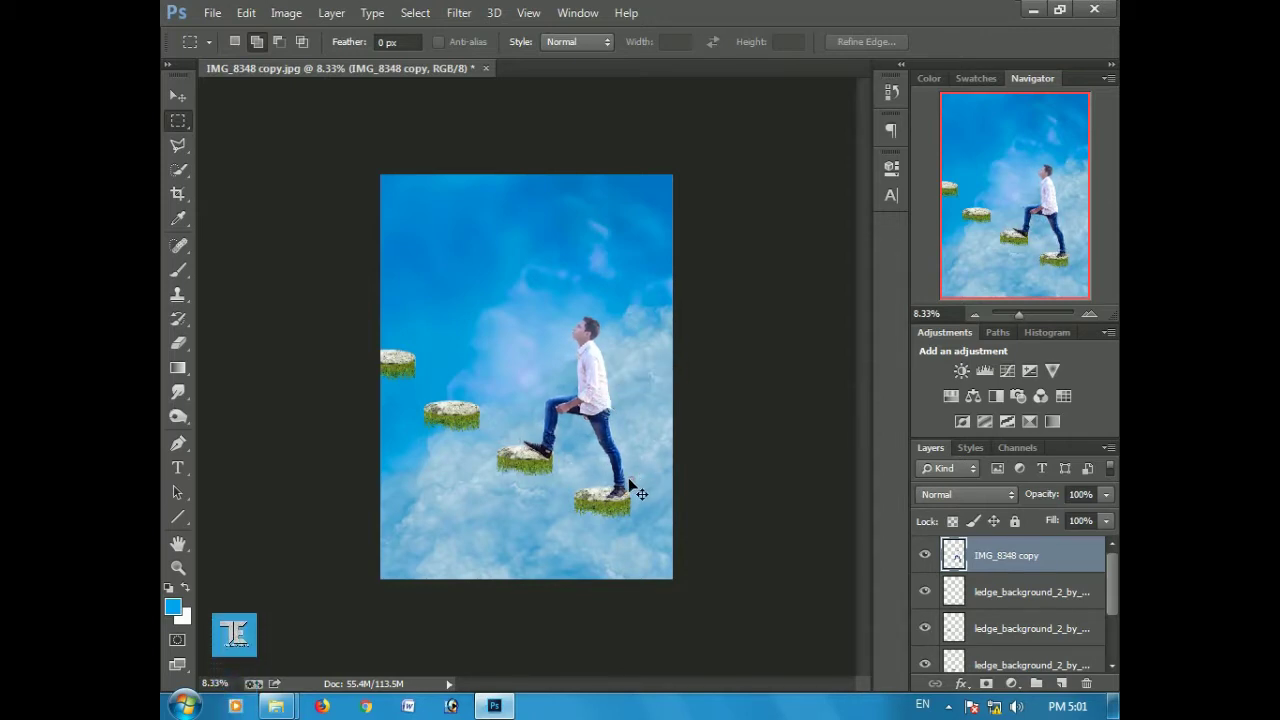
- Rename the lowest ledge layer to 1
left_click_drag(630, 481, 625, 477)
scroll(1014, 643, "down", 2)
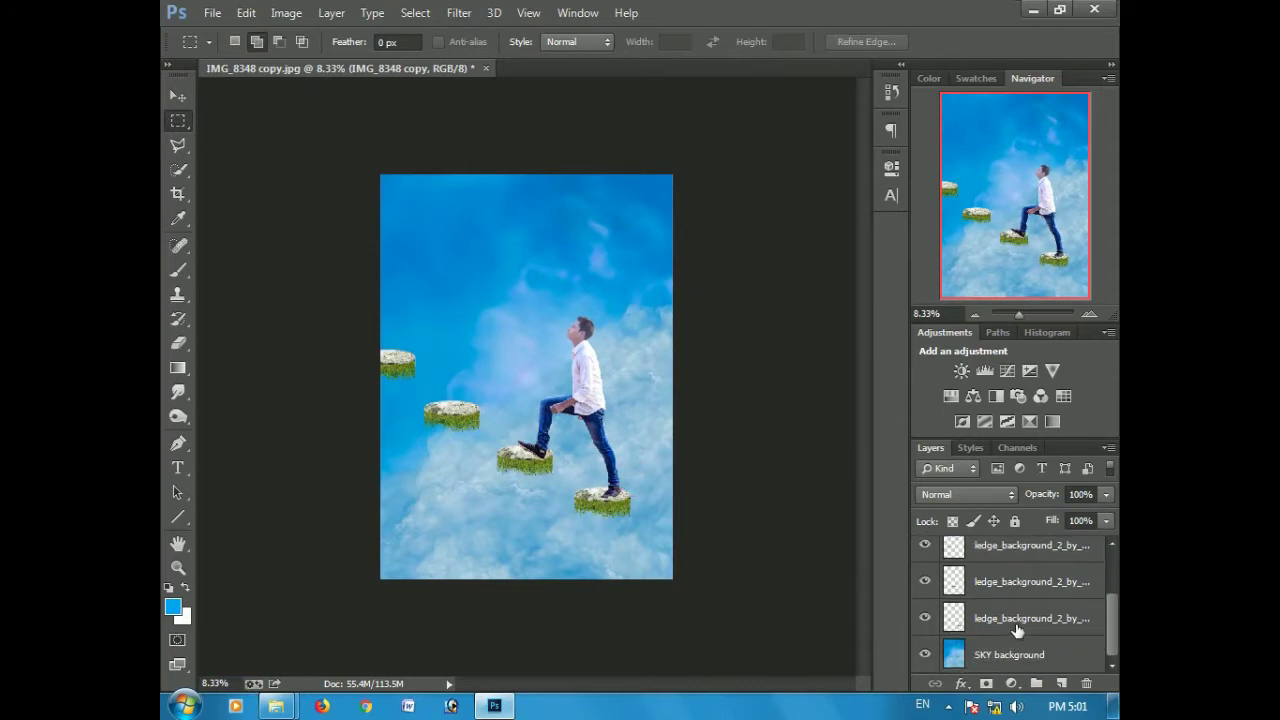
left_click(1017, 622)
type("1")
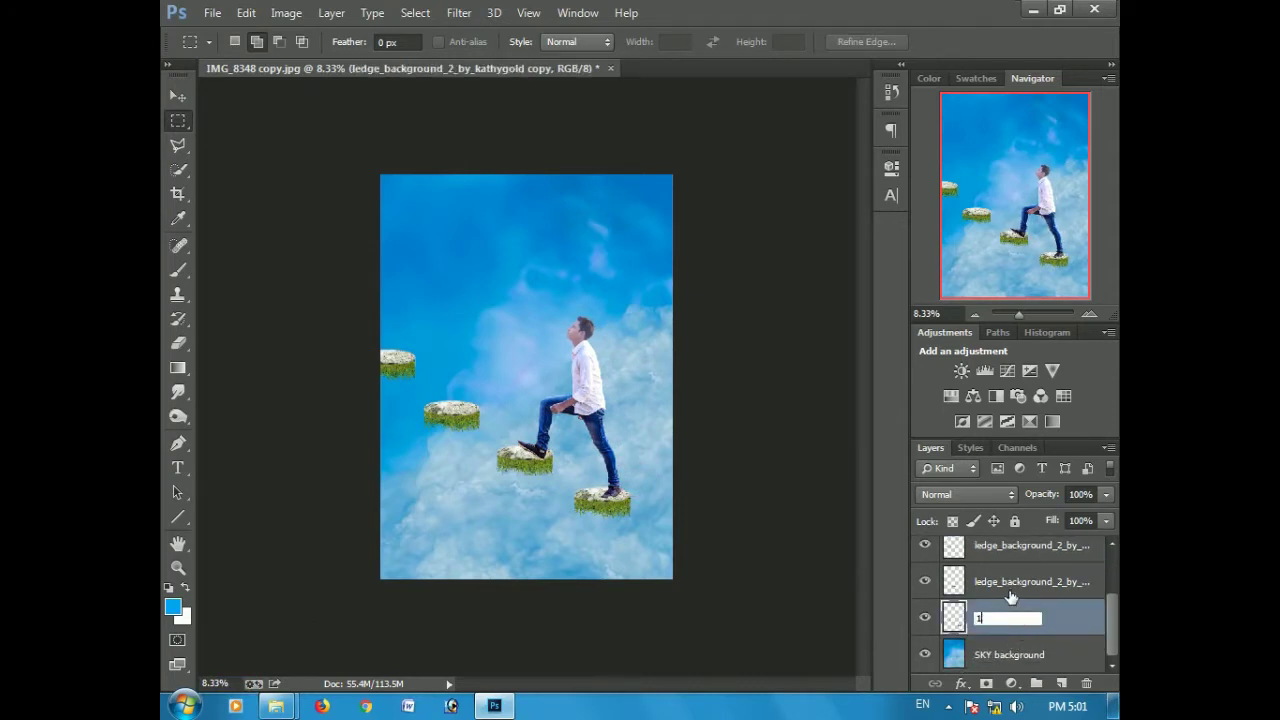
double_click(1012, 581)
type("1")
left_click(1014, 553)
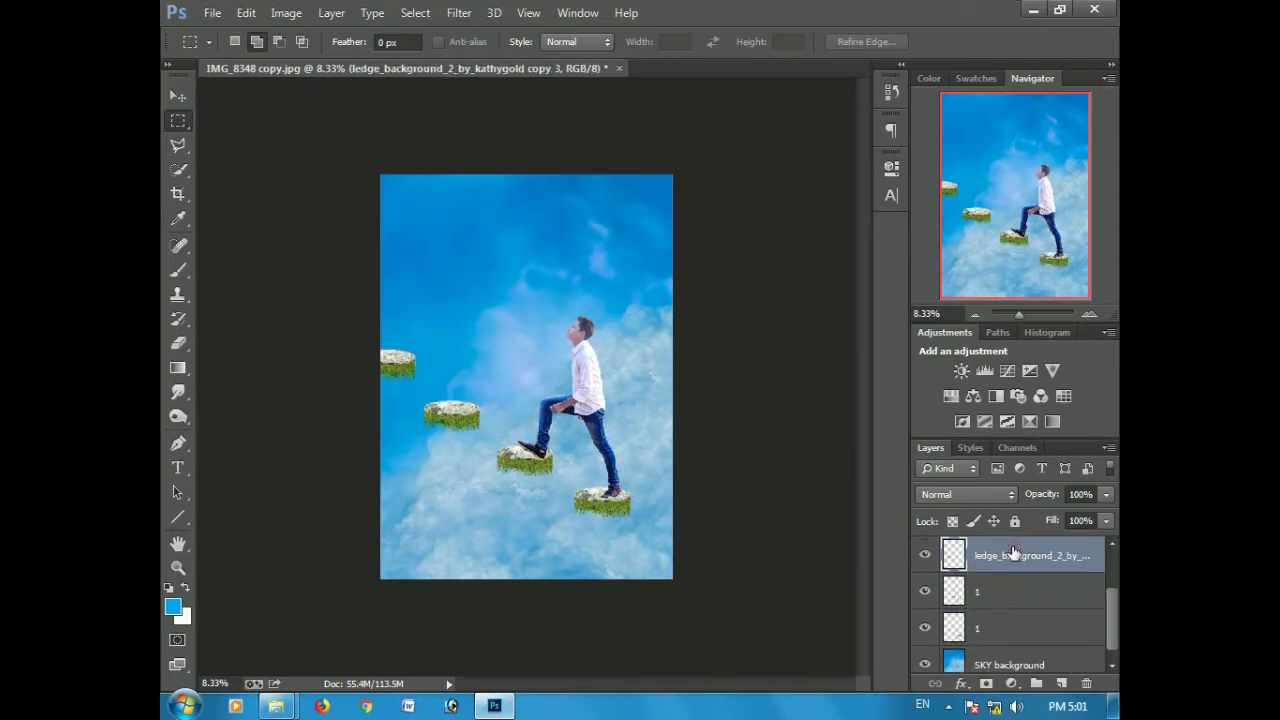
- Name the upper ledge layers 3 and 4
double_click(990, 604)
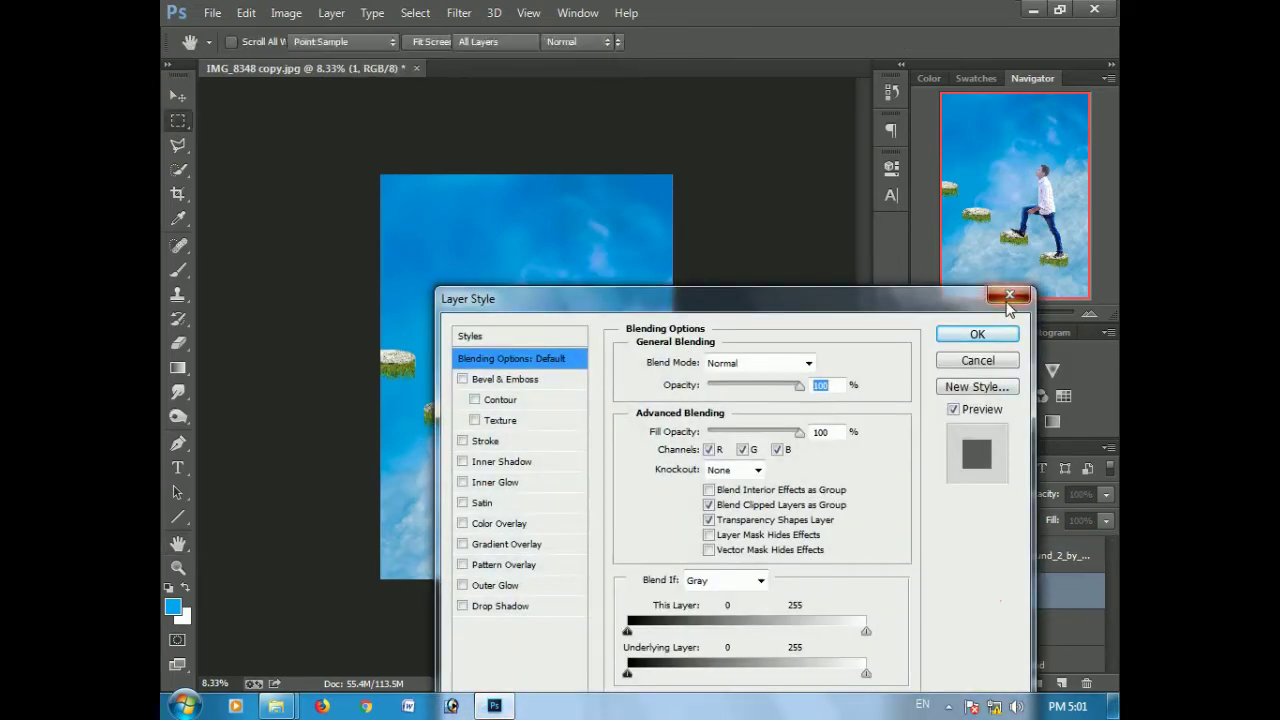
left_click(1008, 298)
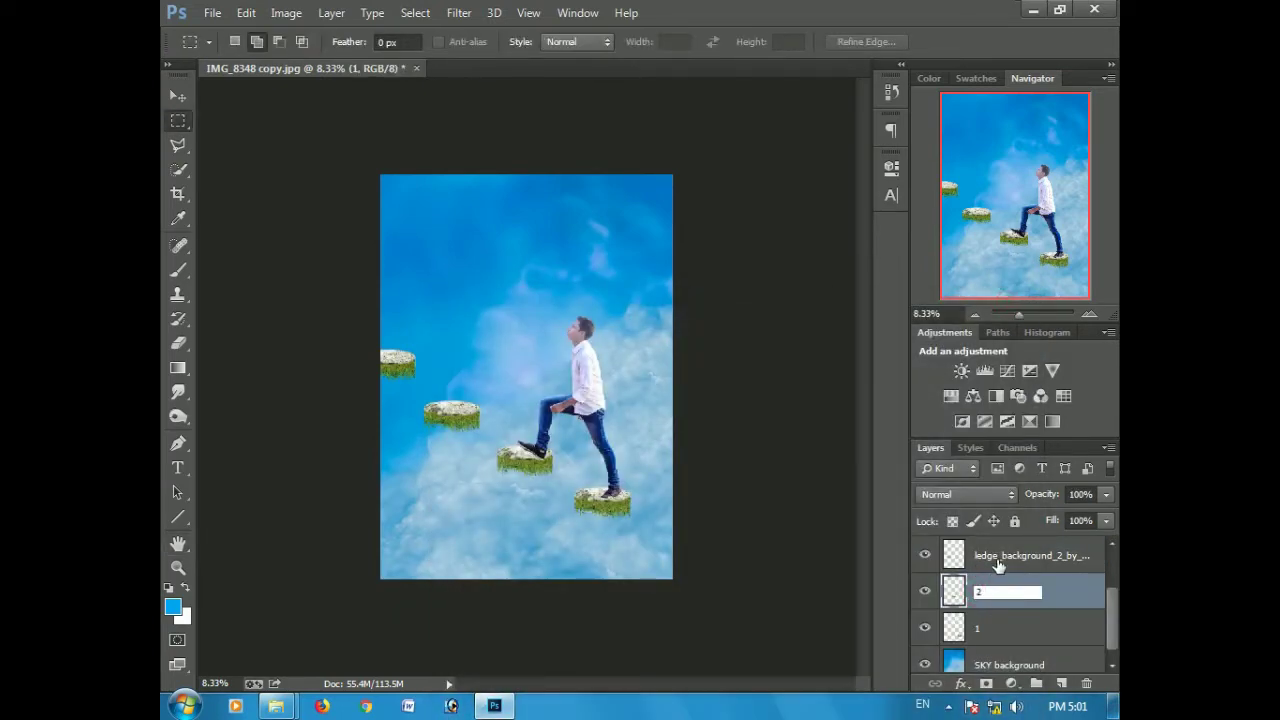
double_click(997, 557)
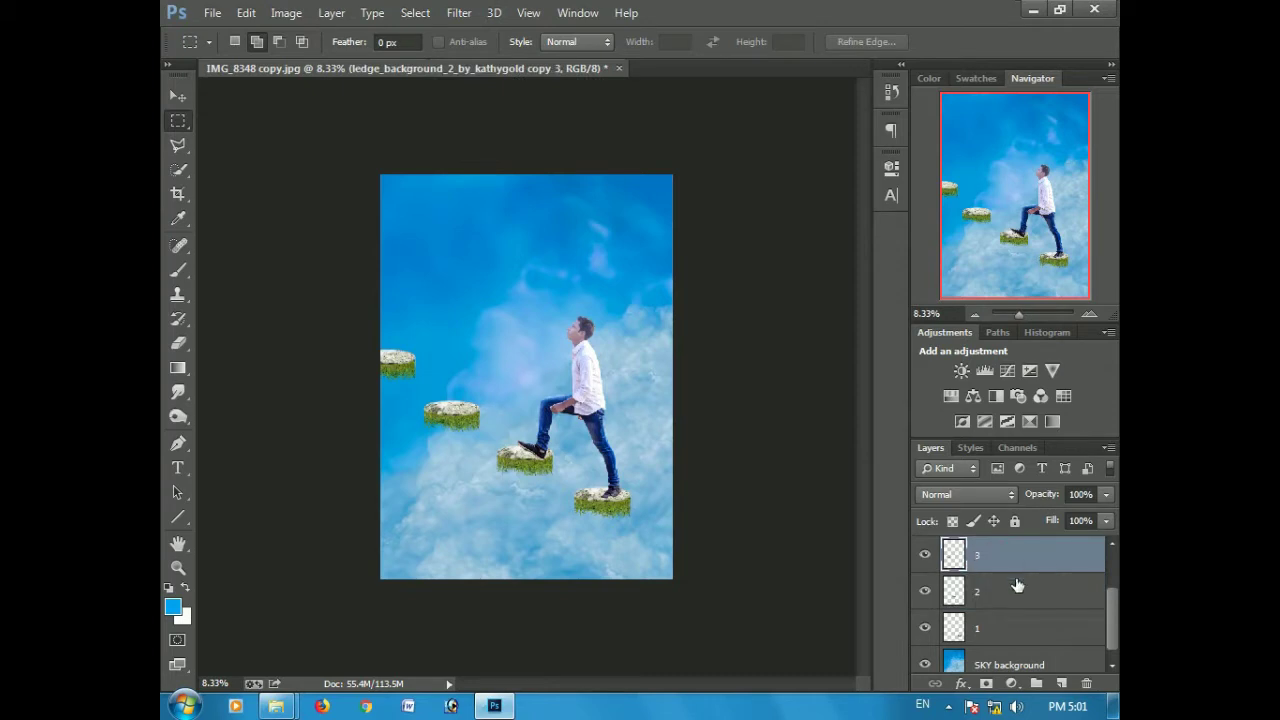
key("ctrl+j")
type("4")
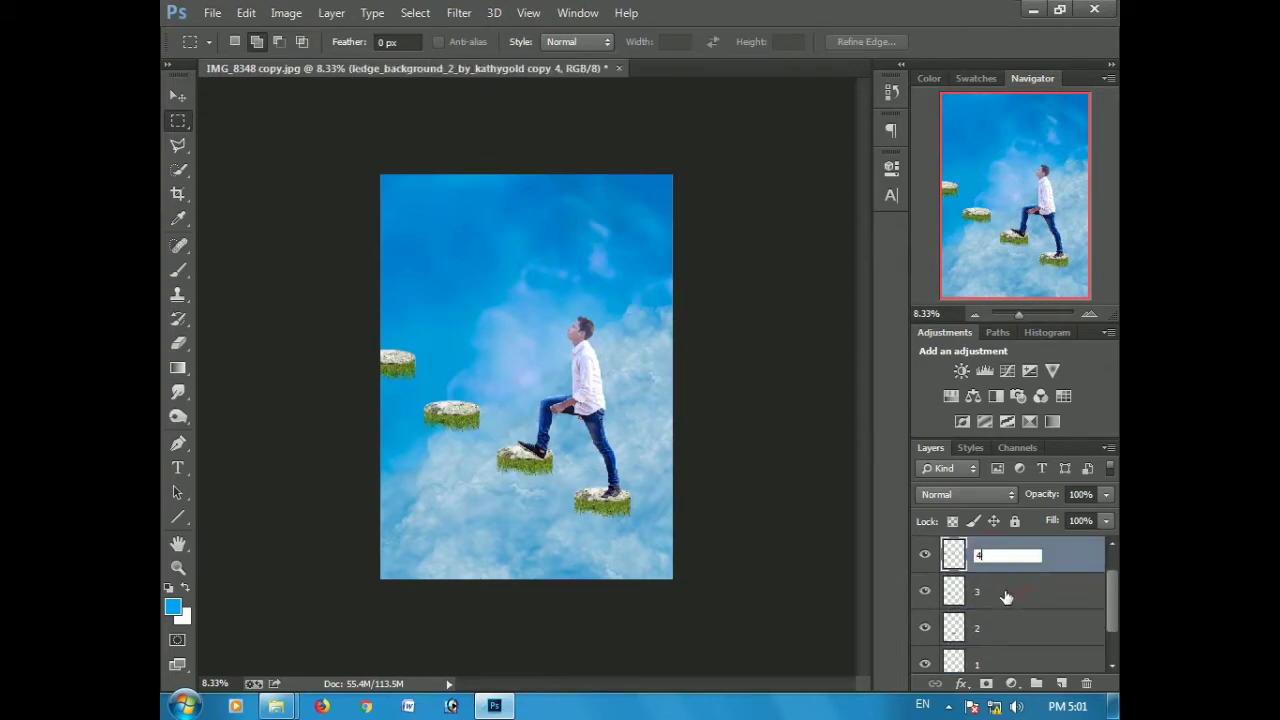
left_click(997, 585)
left_click(990, 650)
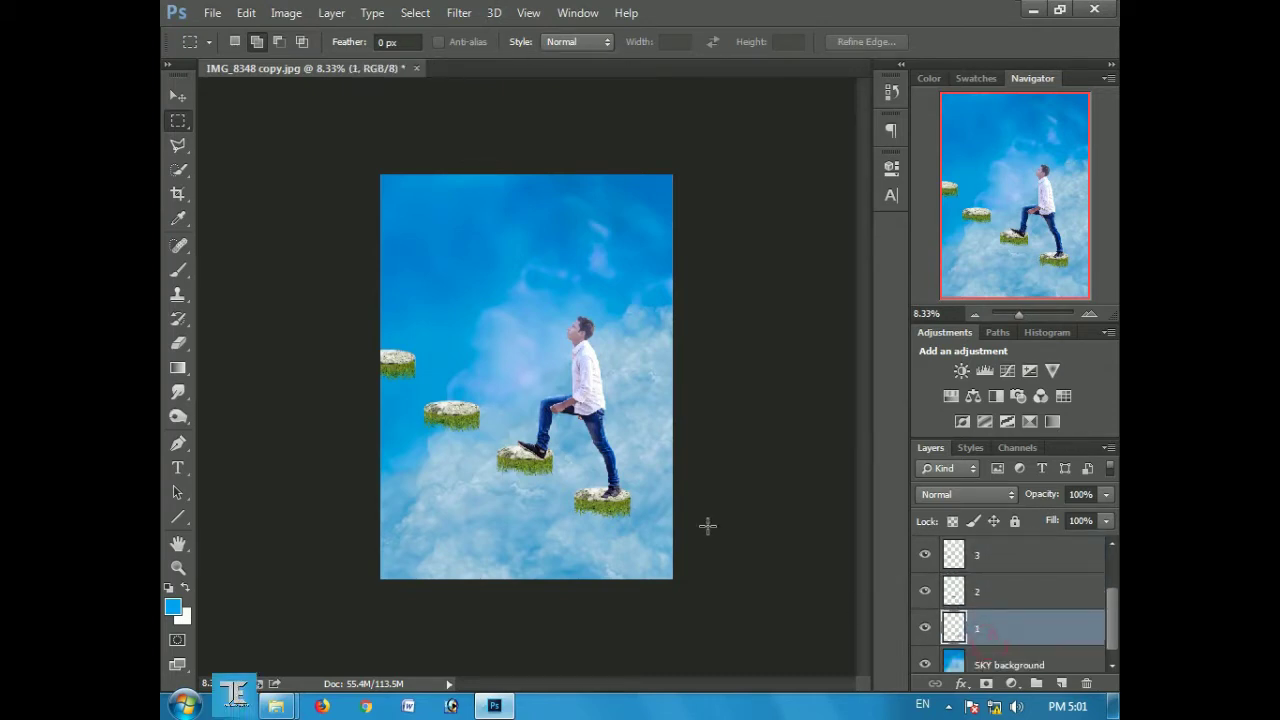
- Nudge ledges 1, 2 and 3 slightly so they line up under the man's feet
left_click_drag(623, 514, 627, 512)
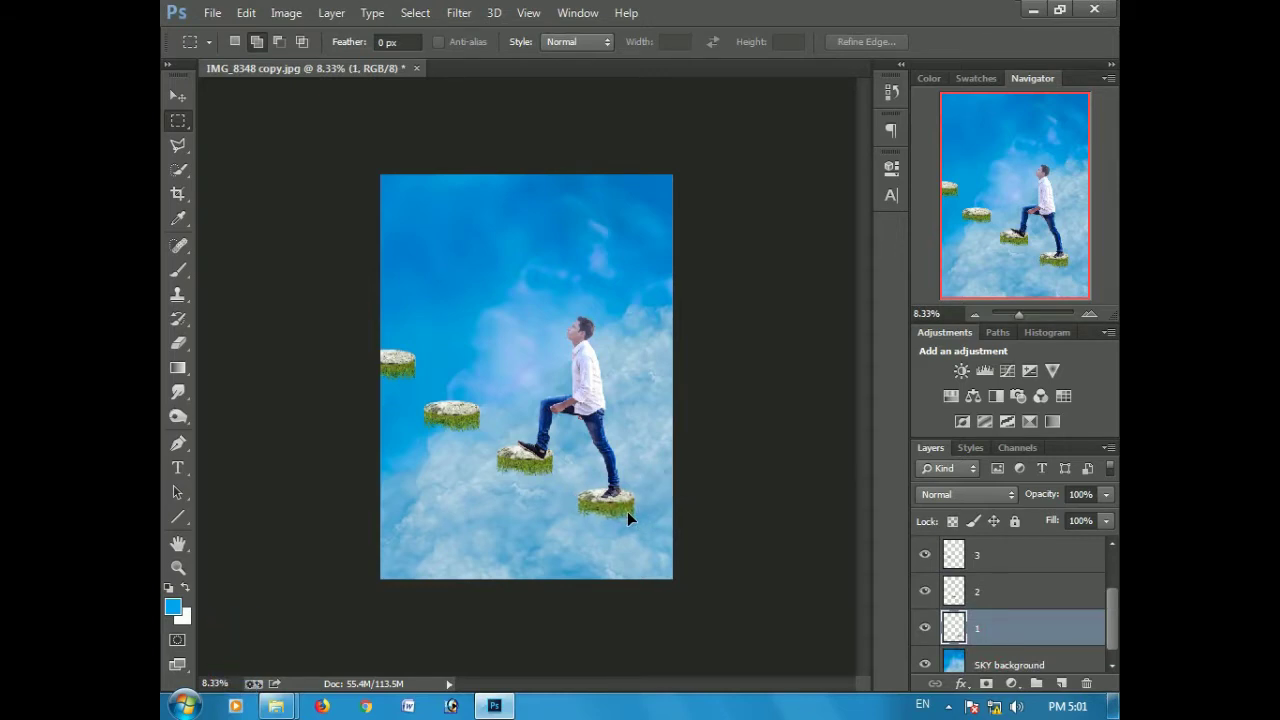
left_click(982, 598)
left_click_drag(518, 467, 521, 470)
left_click(995, 555)
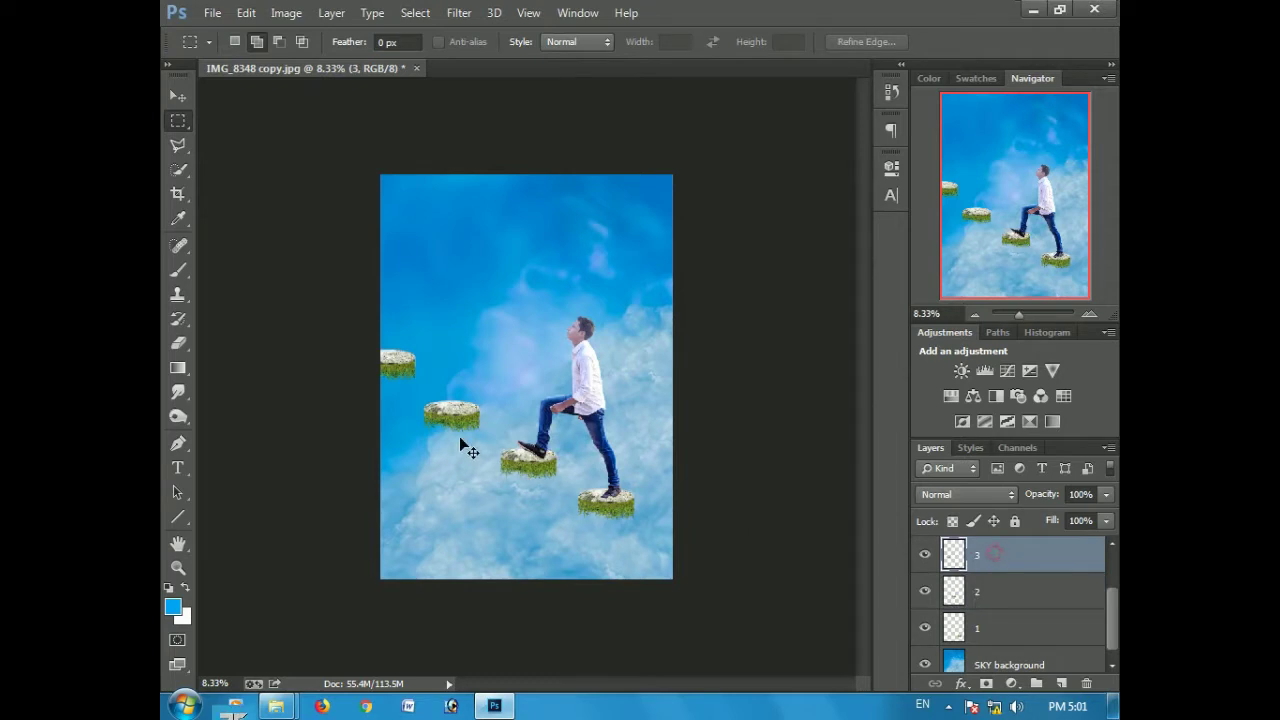
left_click_drag(463, 438, 465, 440)
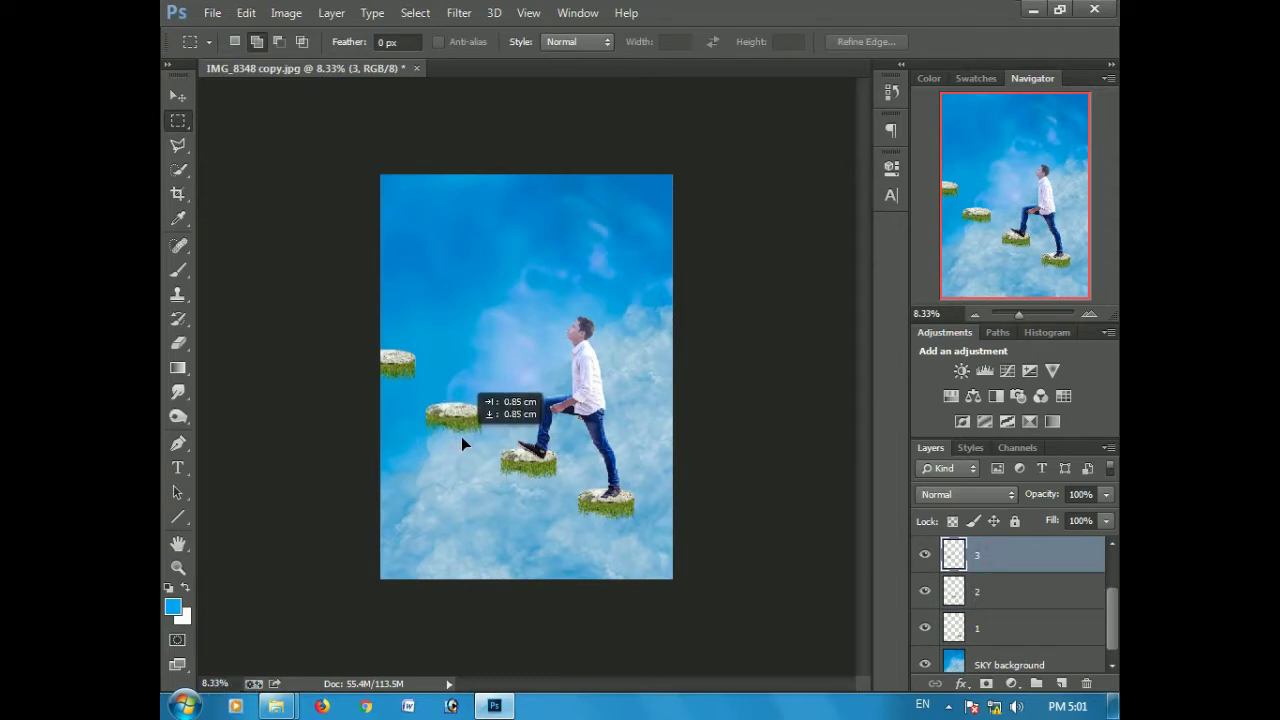
- Select the man's layer, undoing an accidental move of the figure
key("alt+bracketright")
key("alt+bracketright")
mouse_move(440, 380)
left_mouse_down()
mouse_move(429, 370)
mouse_move(419, 384)
left_mouse_up()
key("ctrl+z")
key("alt+bracketleft")
left_click(1030, 558)
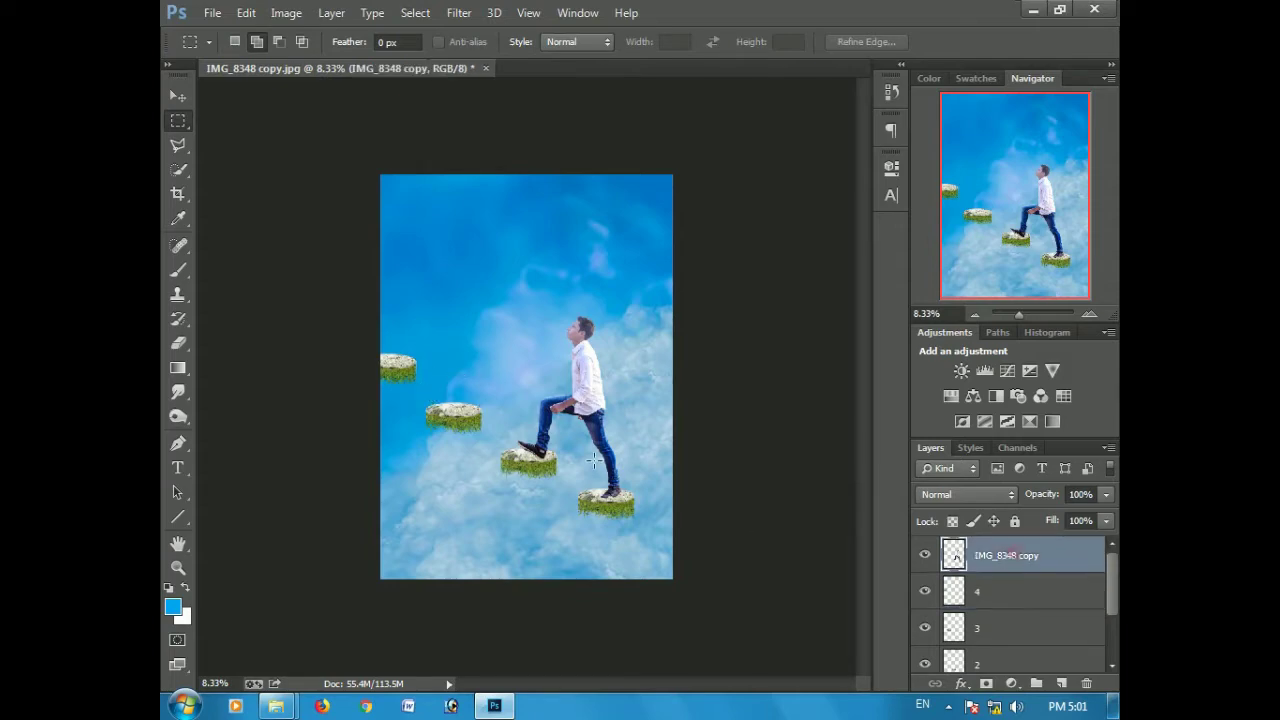
- Set the foreground colour to a light pink sampled from the man's skin tone
scroll(592, 458, "up", 1)
scroll(592, 458, "up", 2)
scroll(620, 478, "up", 1)
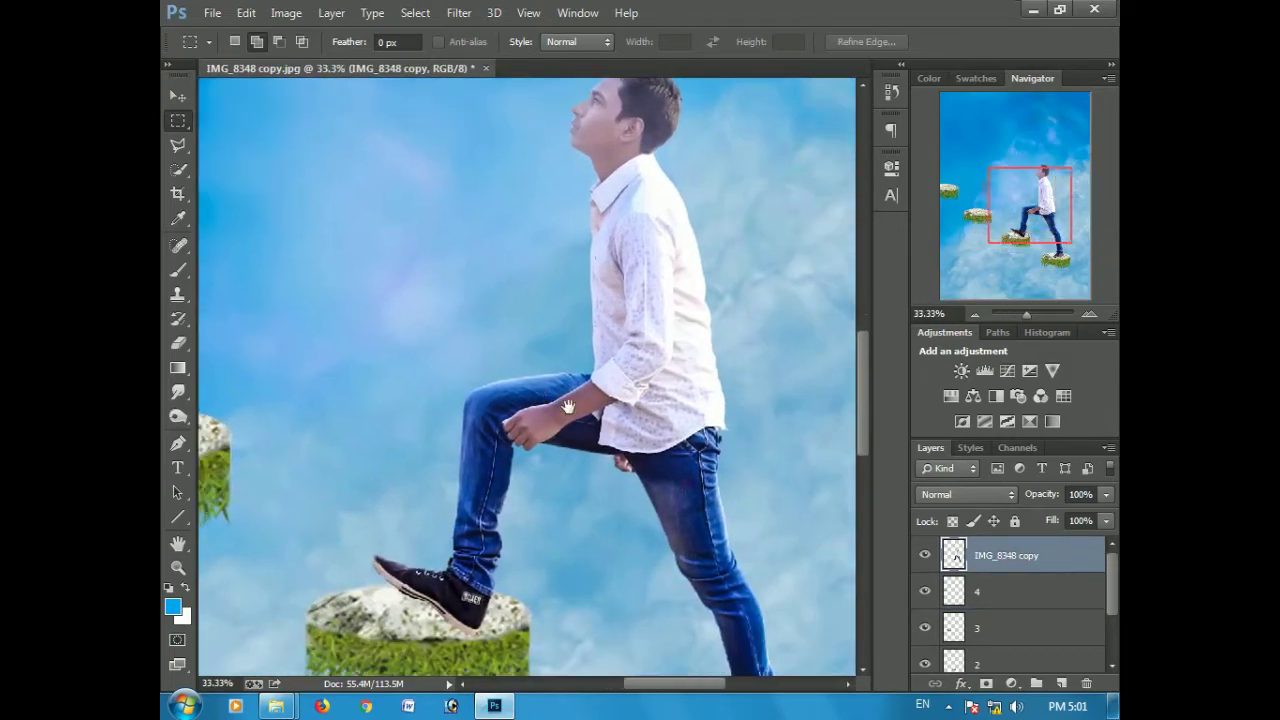
scroll(632, 487, "up", 1)
scroll(686, 477, "up", 1)
scroll(571, 423, "up", 1)
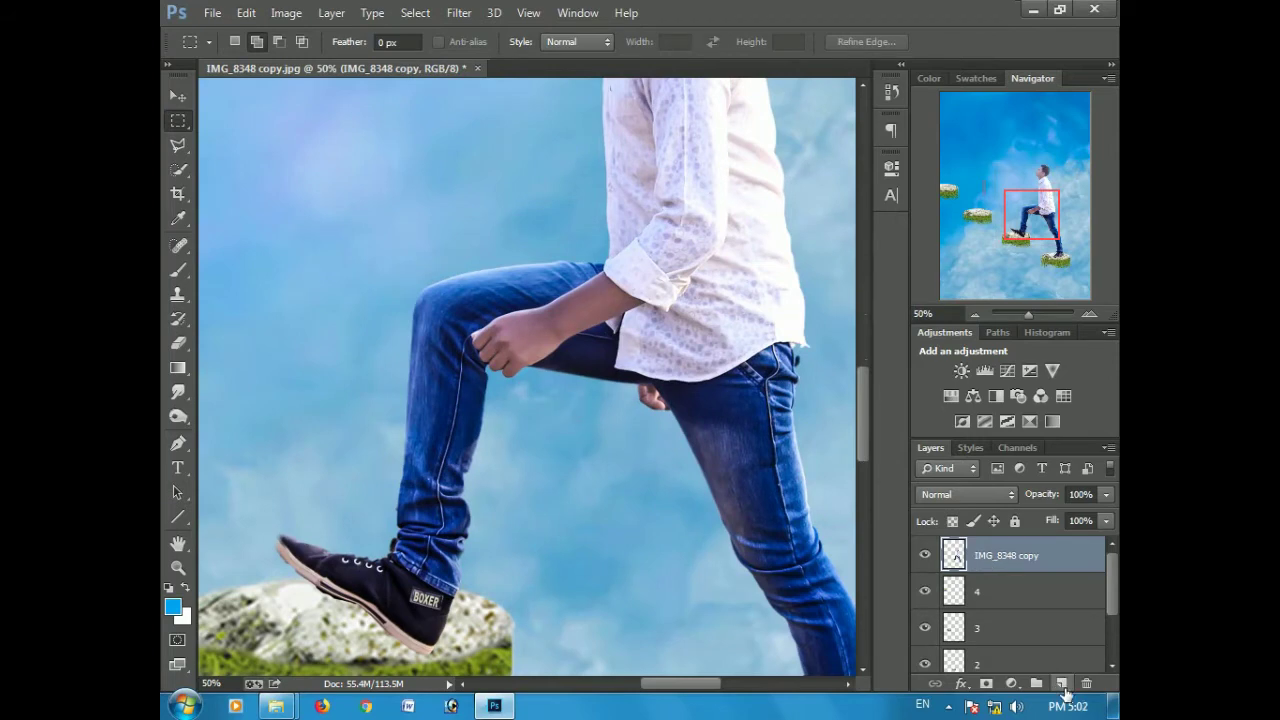
left_click(187, 590)
left_click(172, 605)
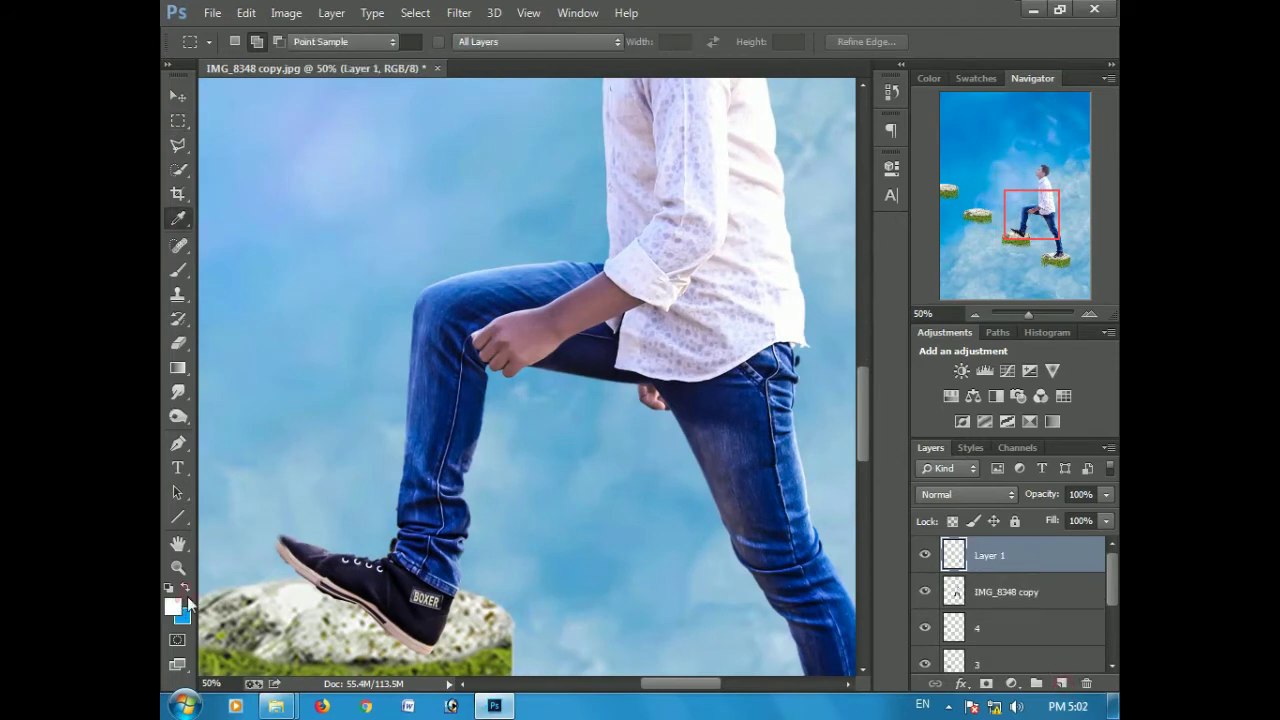
left_click(560, 343)
left_click_drag(688, 401, 665, 351)
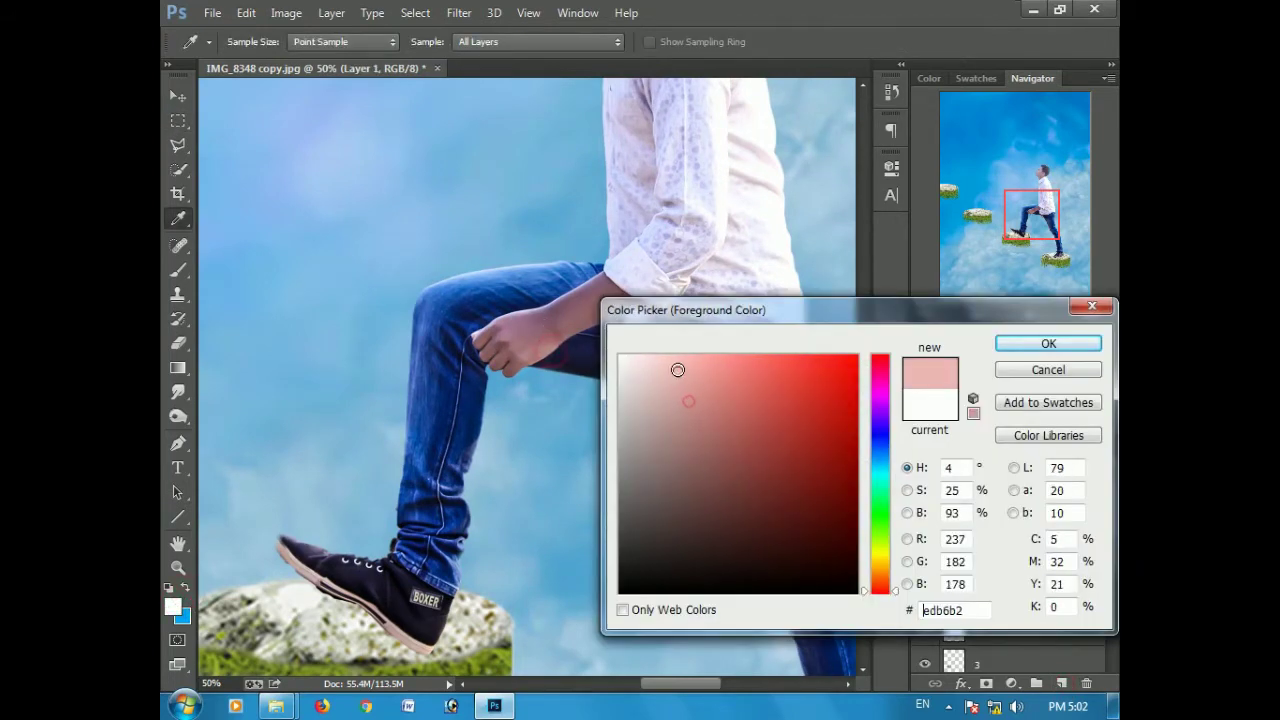
left_click(1048, 343)
left_click(179, 270)
- Set Layer 1 to Overlay blending and toggle its visibility to compare the glow
left_click(964, 494)
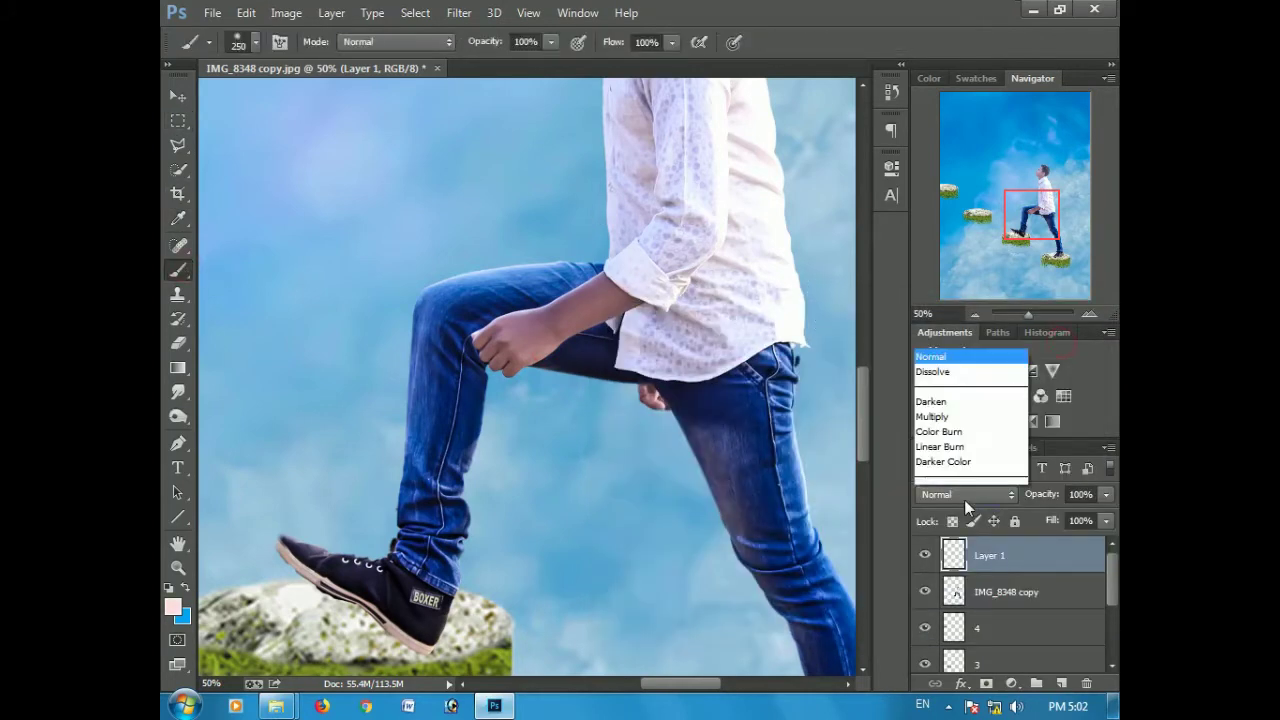
left_click(935, 245)
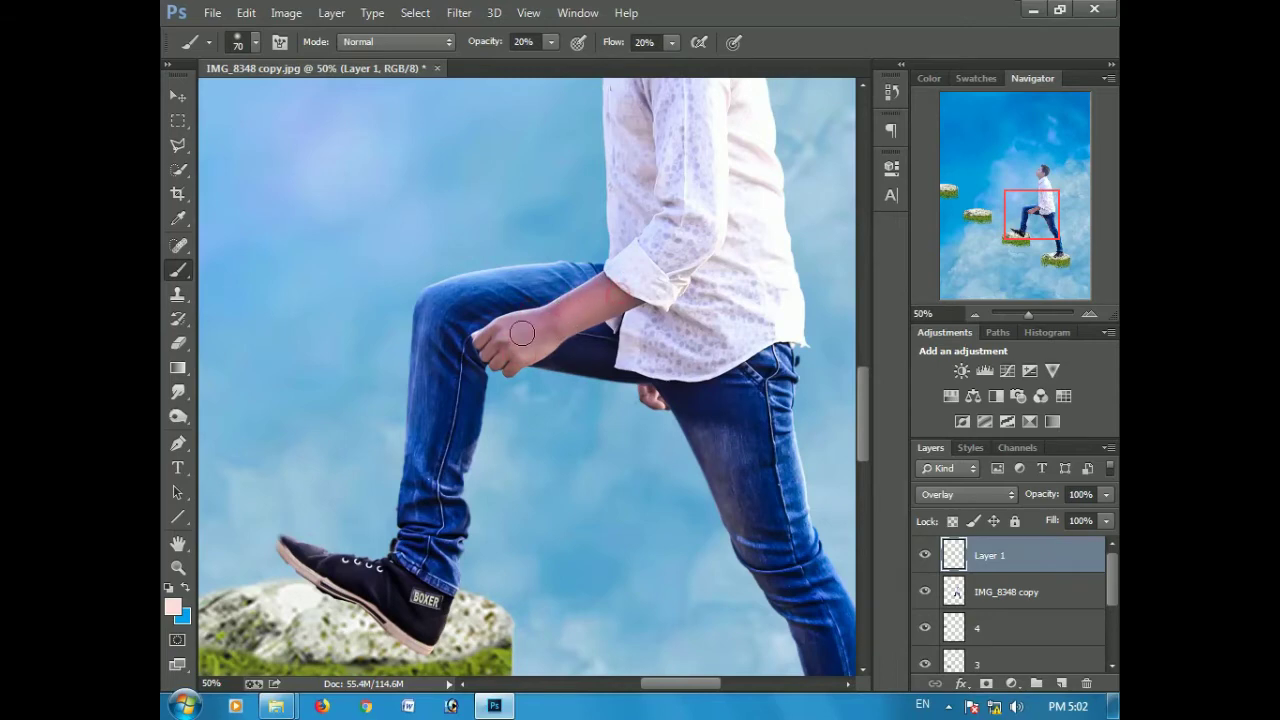
scroll(522, 333, "up", 5)
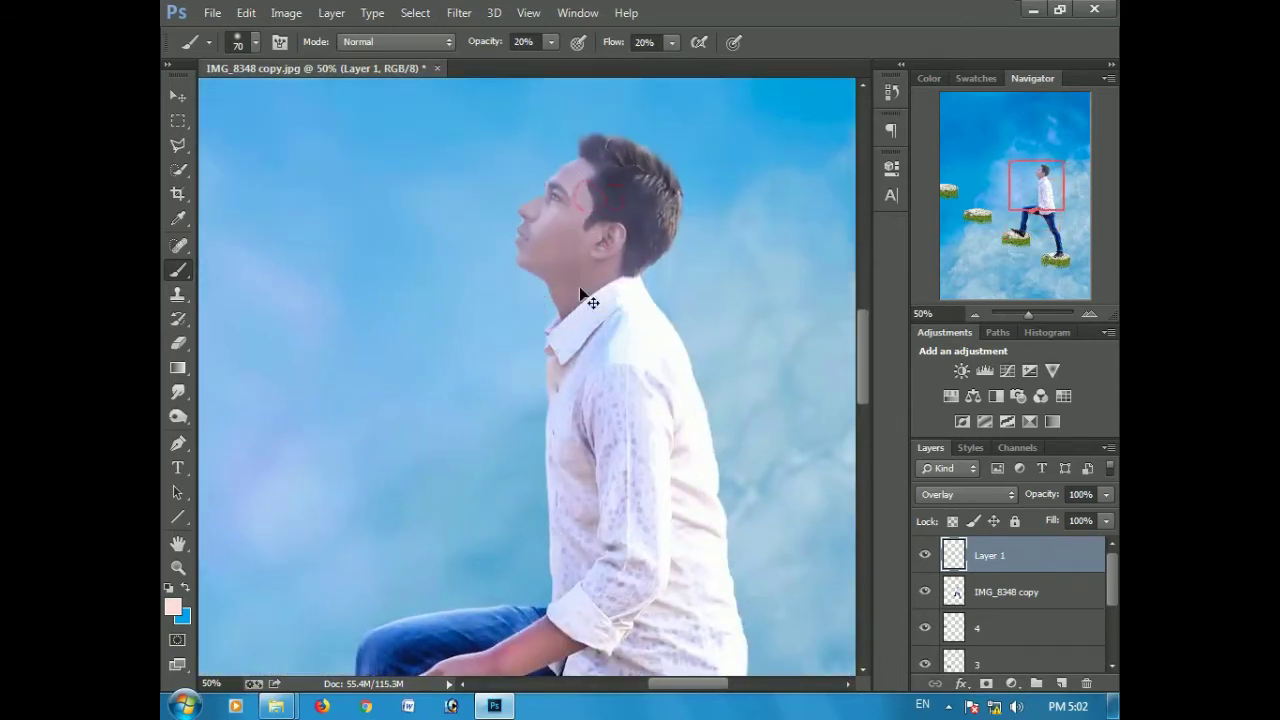
left_click(928, 556)
left_click_drag(633, 520, 643, 337)
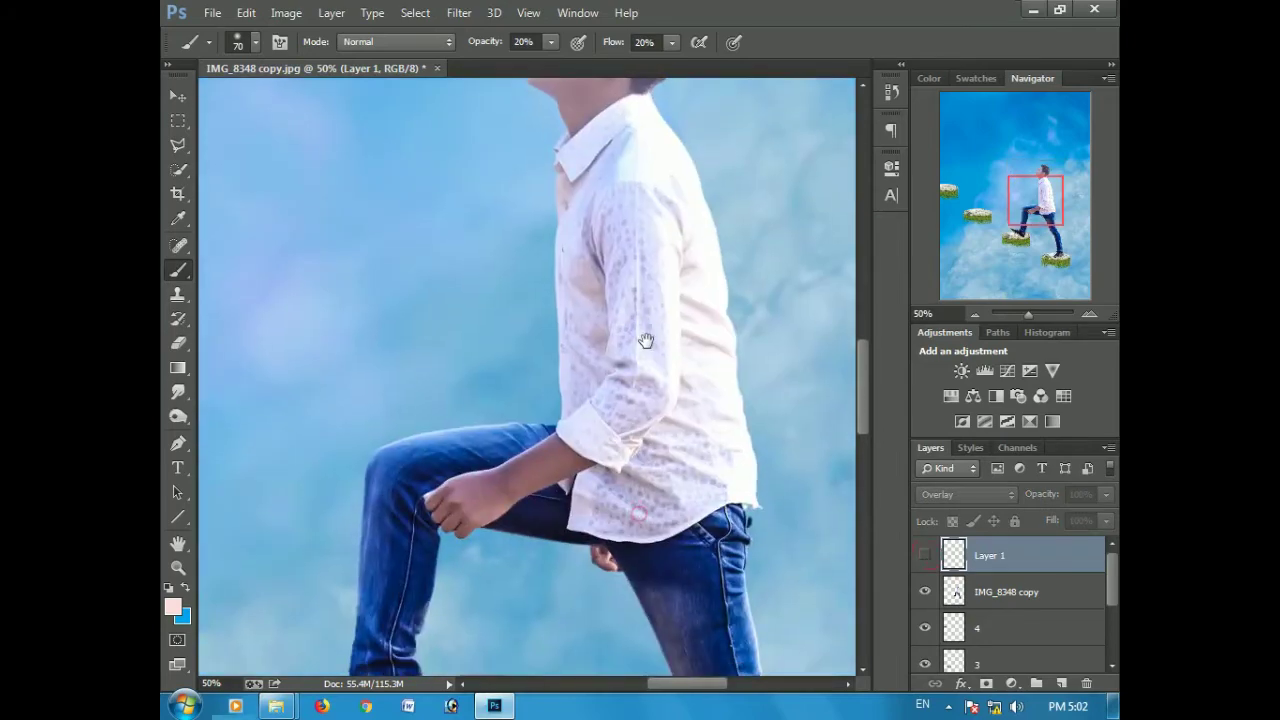
left_click(924, 554)
- Return Layer 1 to Normal blending and merge it down into IMG_8348 copy
left_click(962, 492)
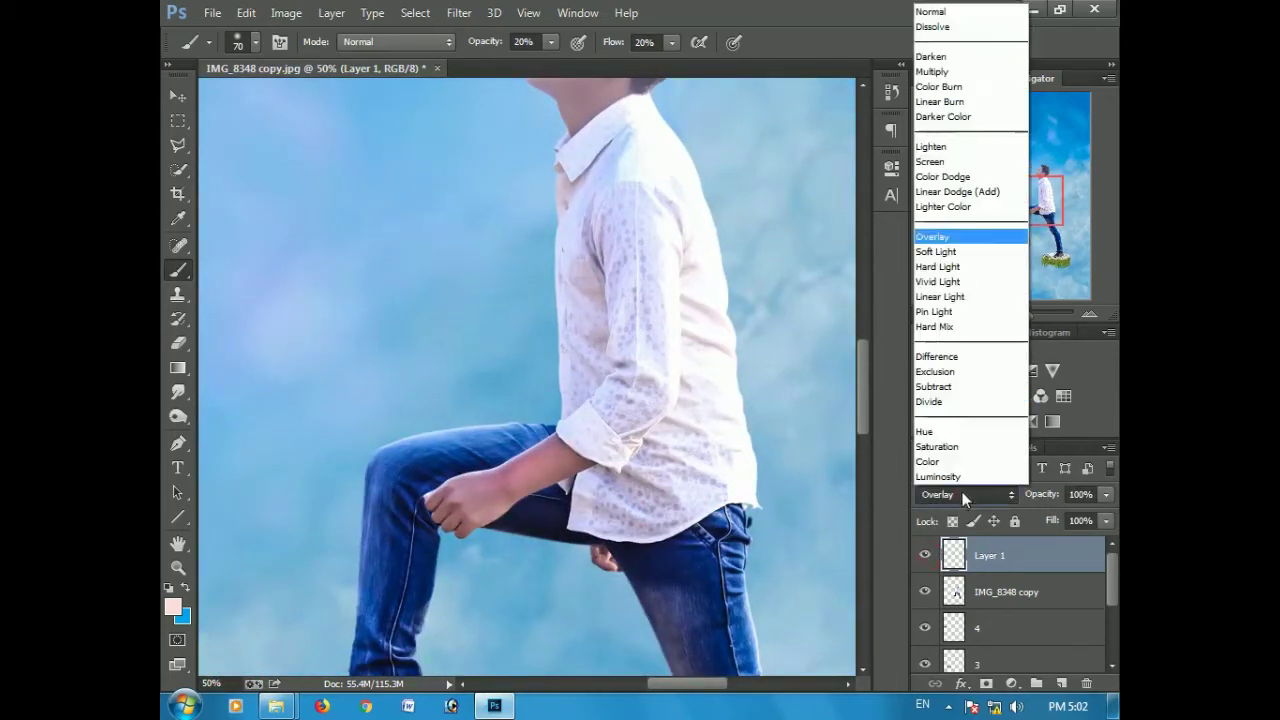
left_click(940, 14)
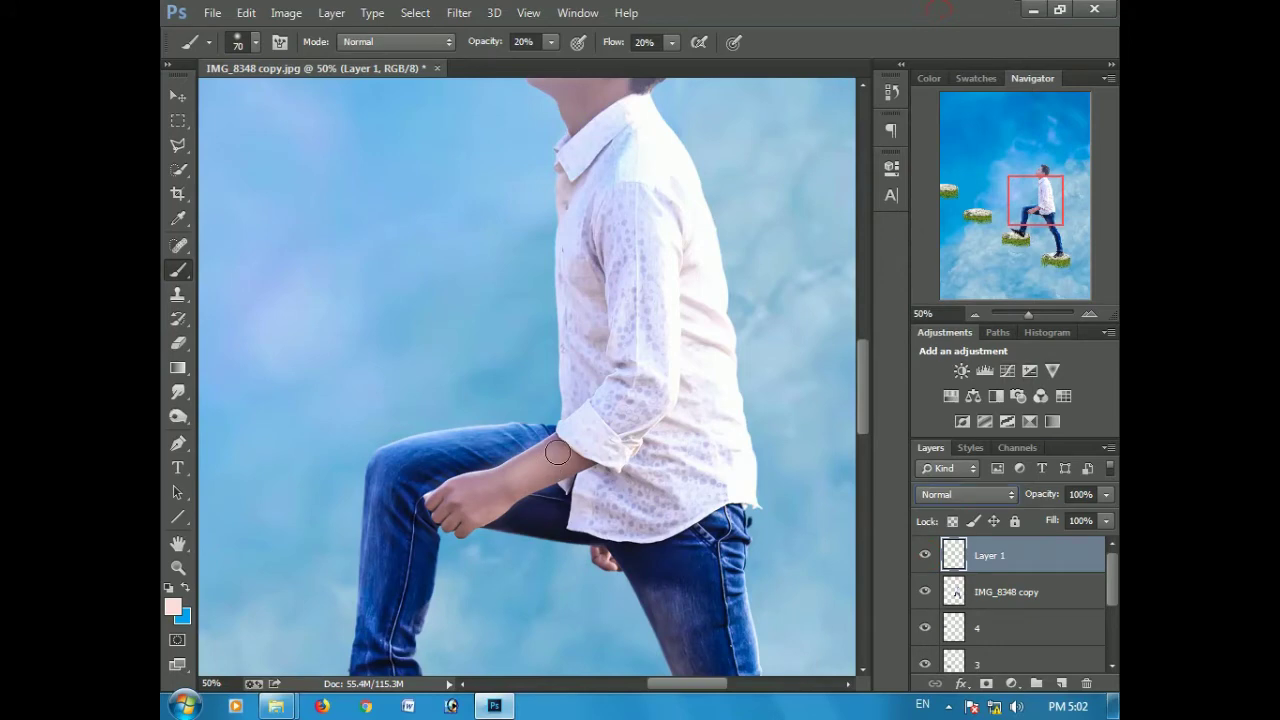
right_click(988, 559)
left_click(677, 543)
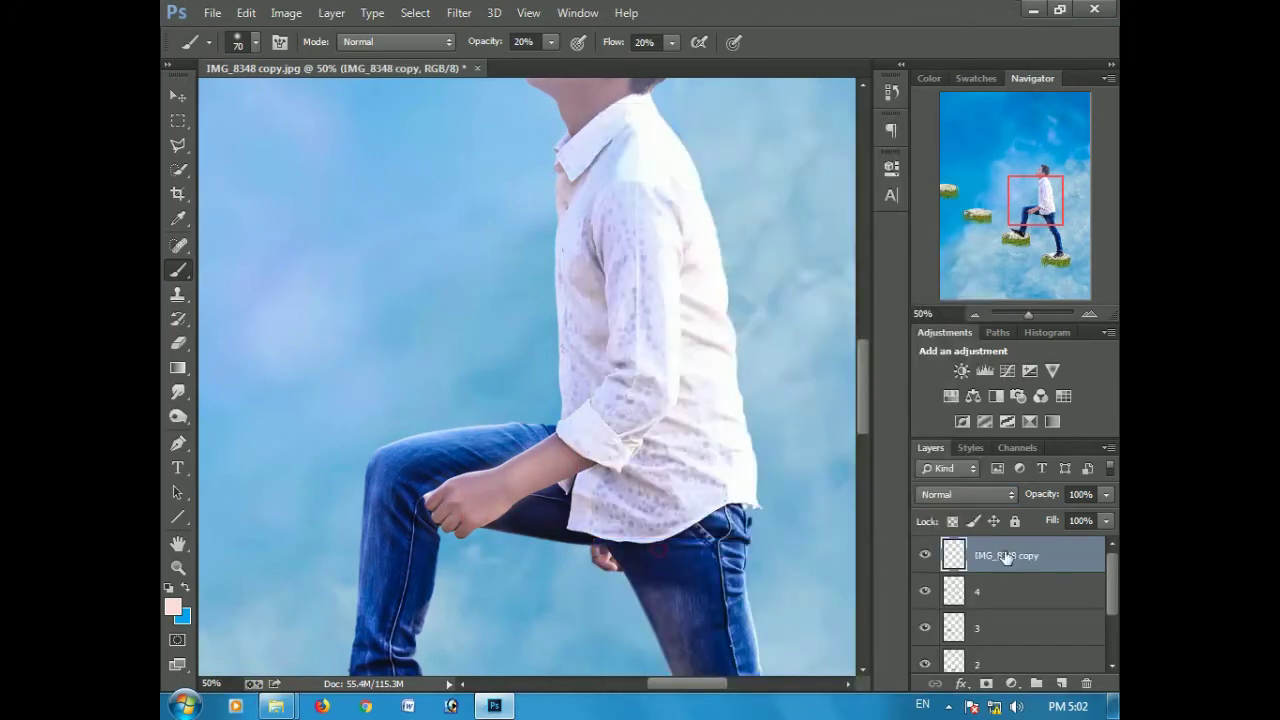
- Blend the pink tone into the man's forearm with a smaller Mixer Brush
right_click(180, 270)
left_click(219, 318)
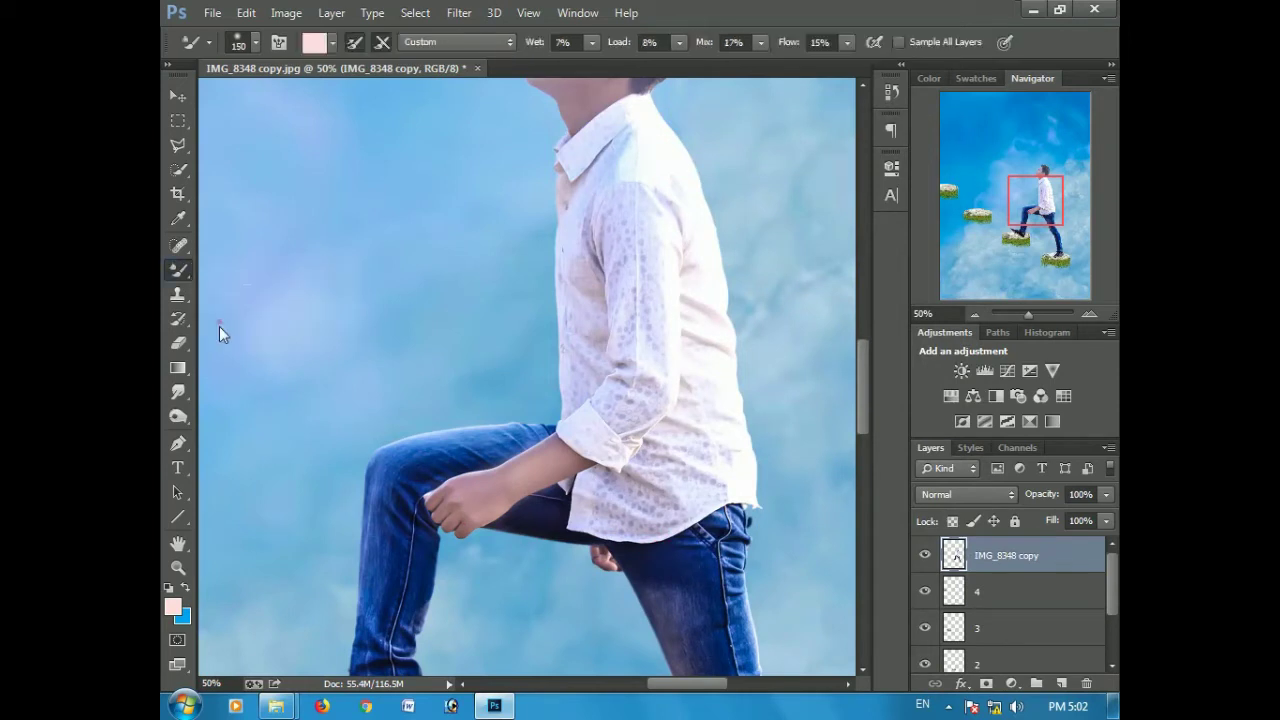
key("bracketleft")
left_click_drag(485, 485, 575, 460)
key("bracketleft")
- Zoom in on the man's front shoe resting on its stone
key("ctrl+minus")
key("ctrl+minus")
key("ctrl+minus")
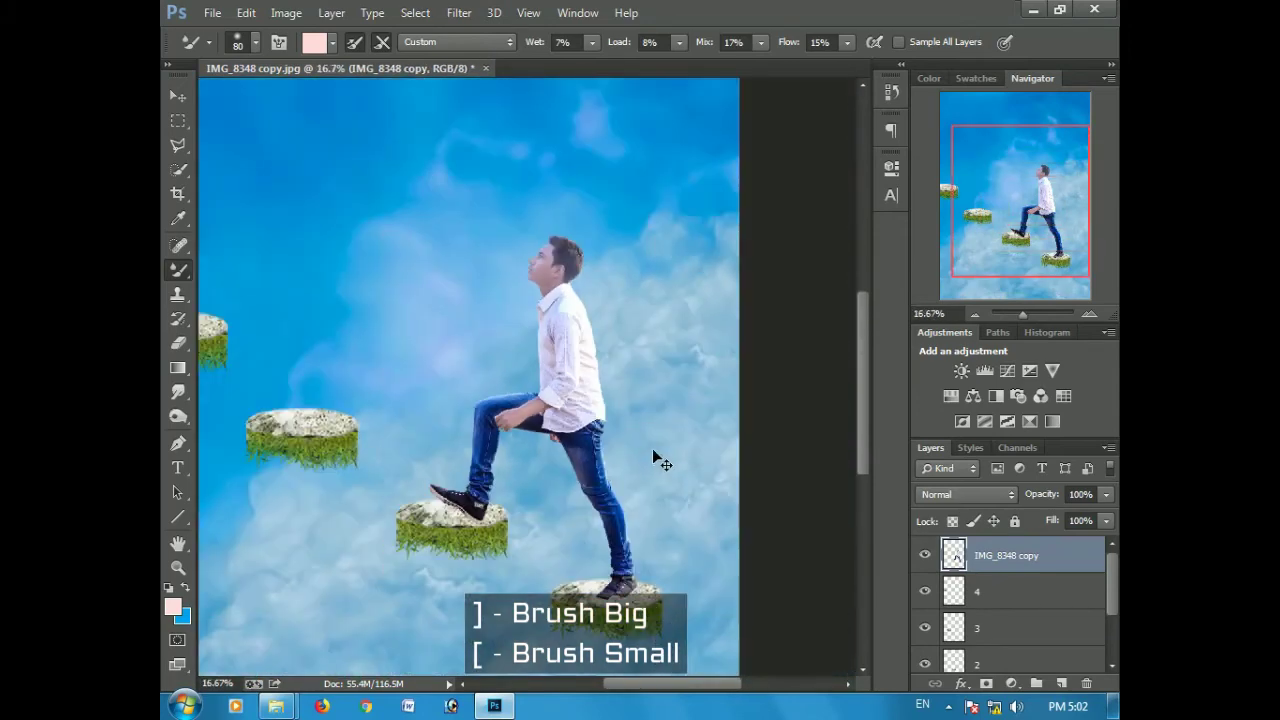
key("ctrl+plus")
key("ctrl+plus")
key("ctrl+plus")
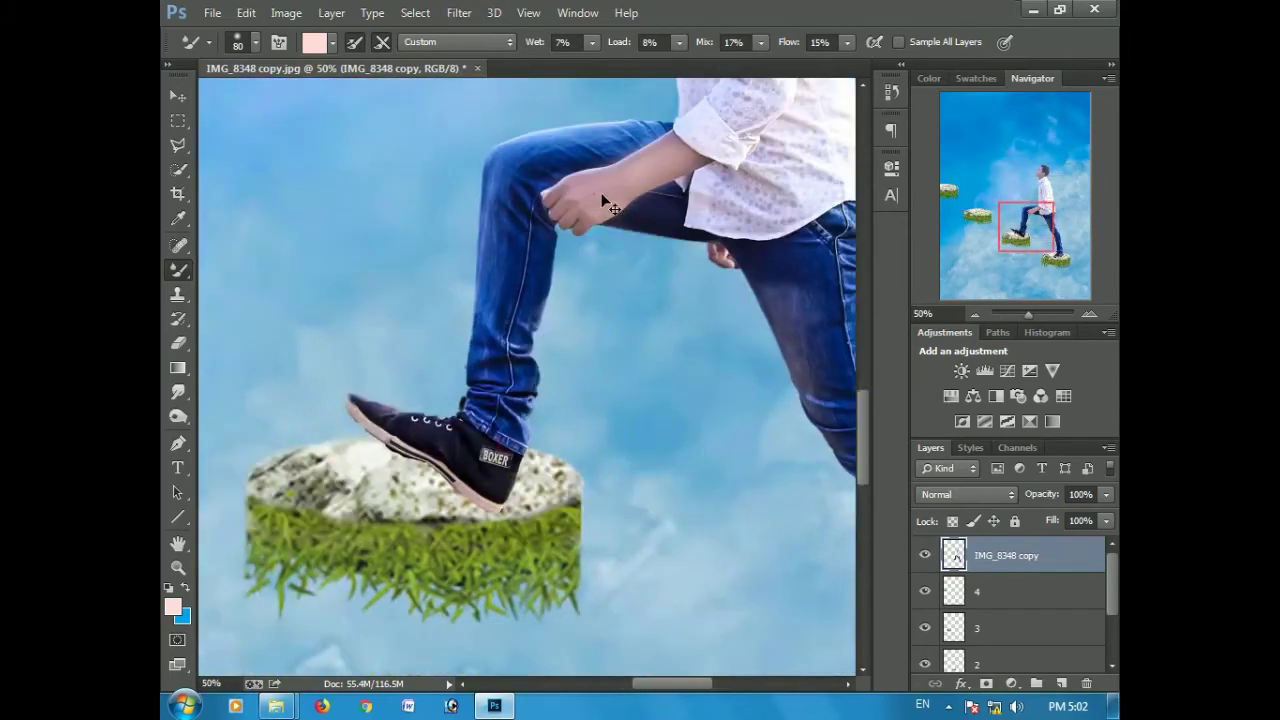
key("ctrl+plus")
scroll(501, 328, "down", 1)
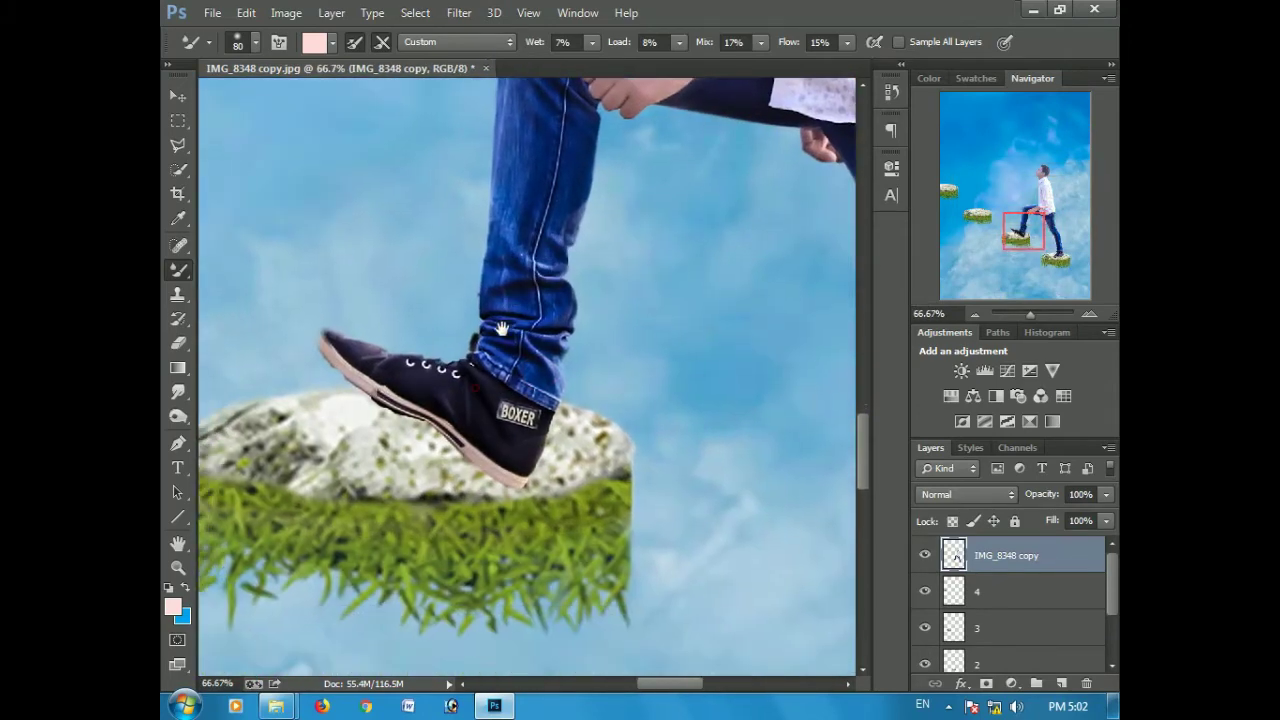
left_click(178, 145)
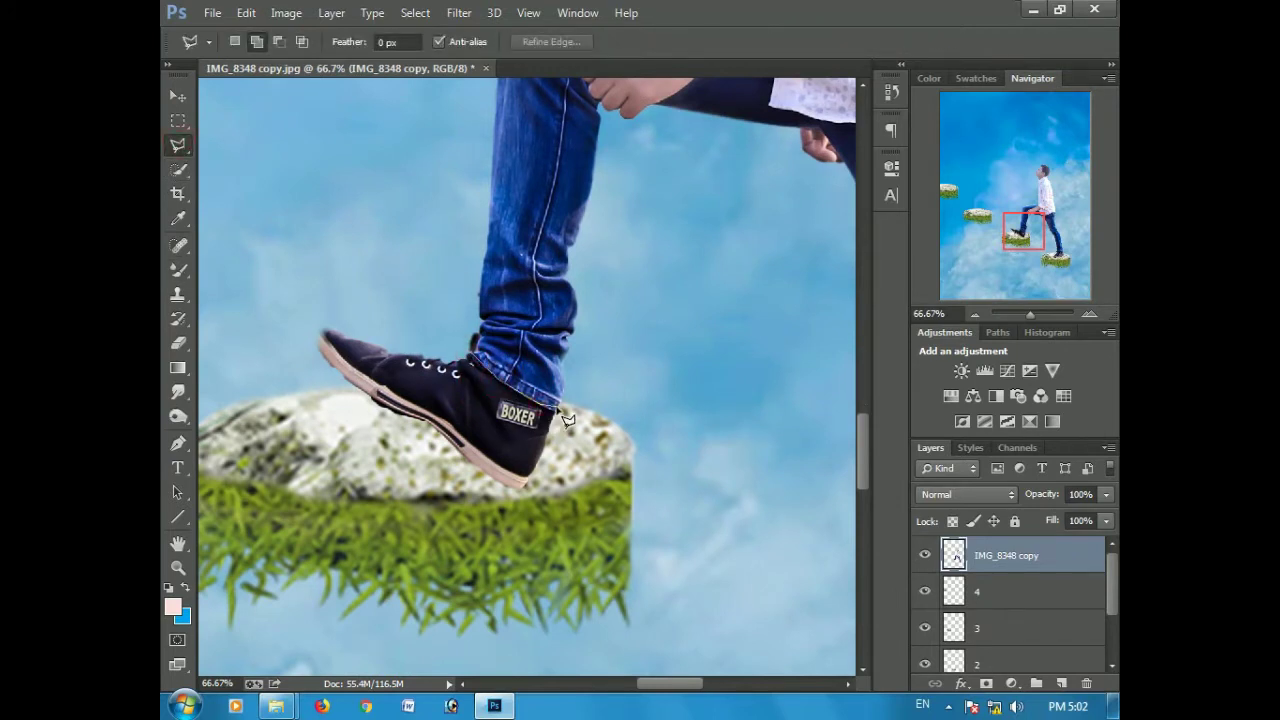
- Outline the front shoe with the Polygonal Lasso and copy it to a new layer
left_click(513, 504)
left_click(301, 403)
left_click(300, 301)
left_click(370, 297)
left_click(479, 358)
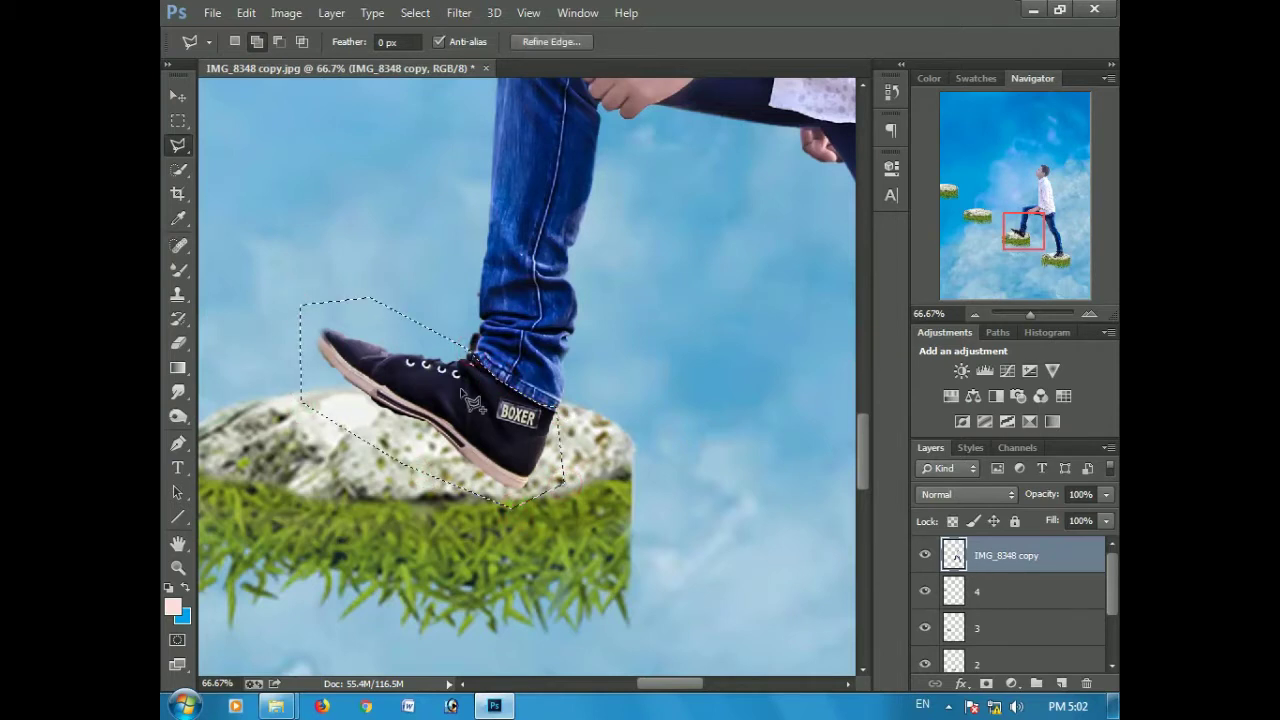
right_click(470, 400)
left_click(545, 443)
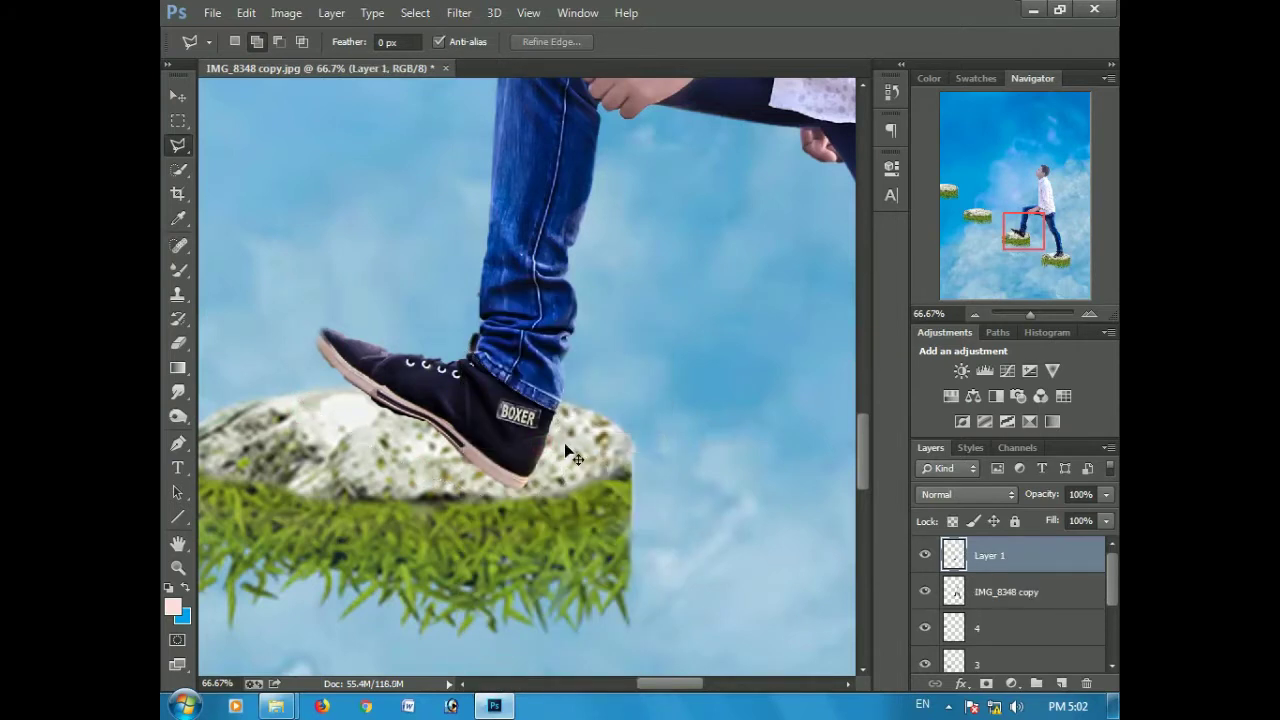
- Rotate the copied shoe about -8.8° and nudge it to sit flat on the stone
key("ctrl+t")
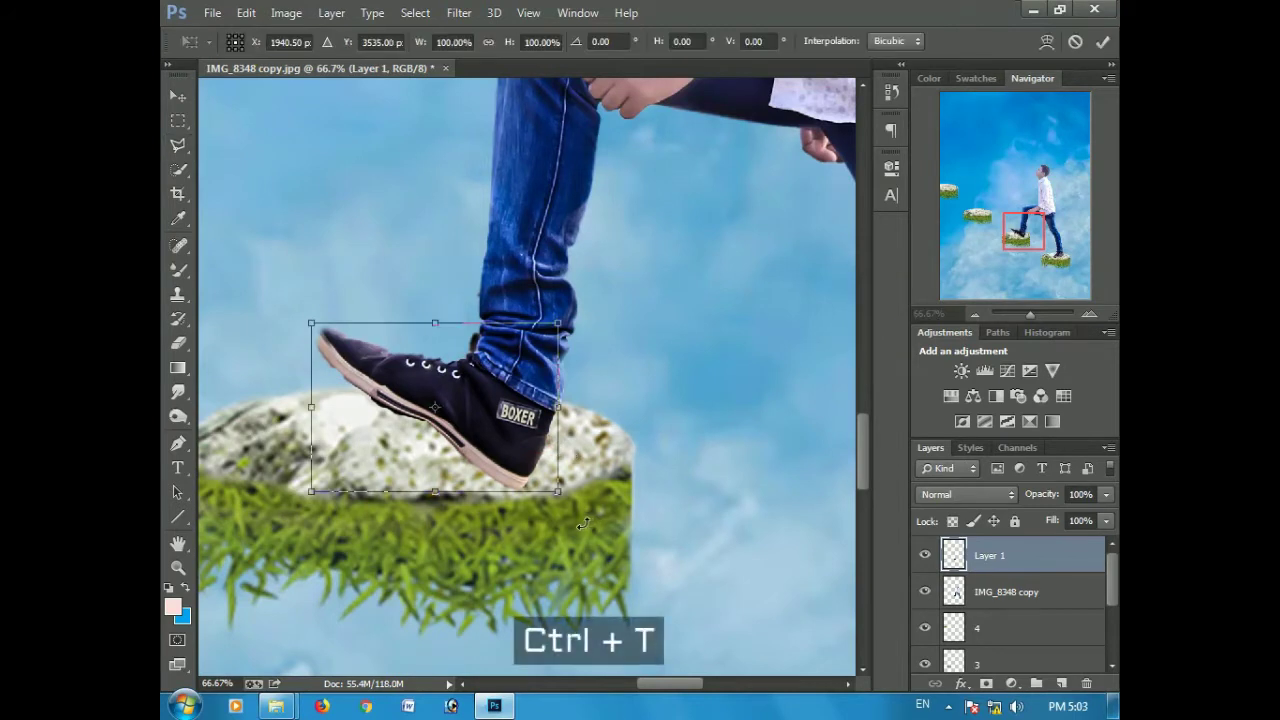
left_click_drag(592, 519, 602, 502)
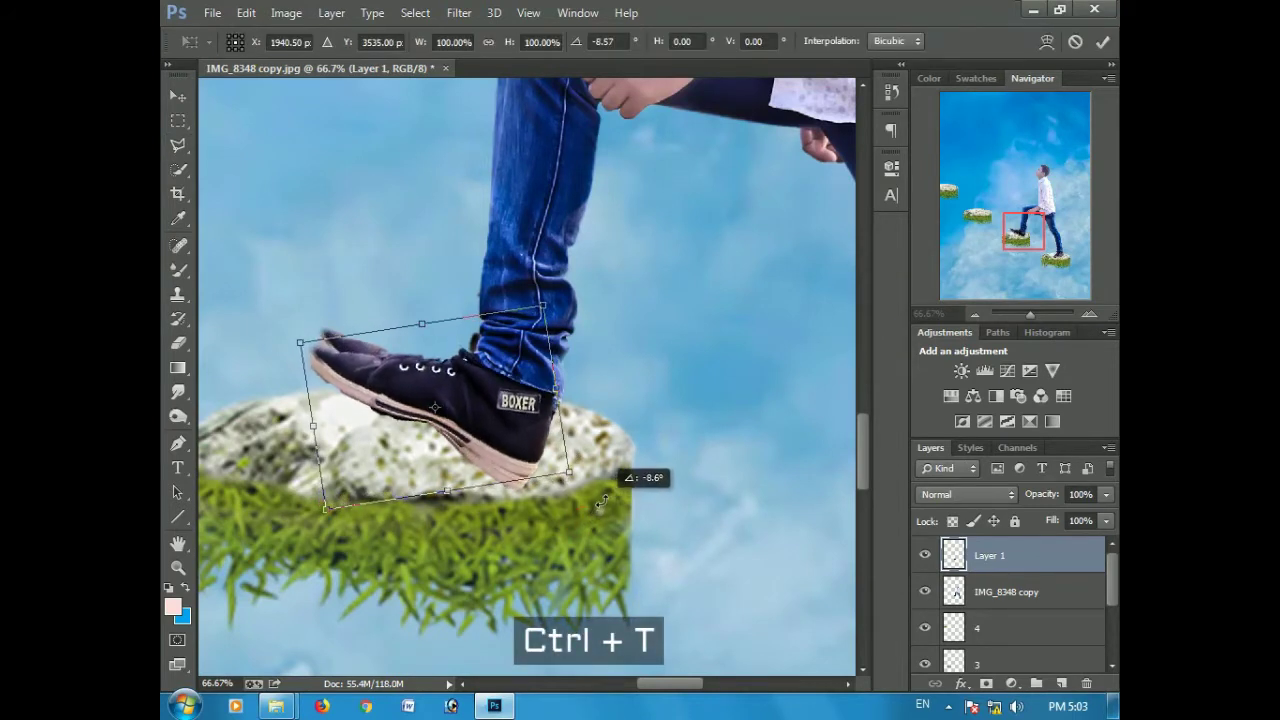
left_click_drag(490, 420, 502, 428)
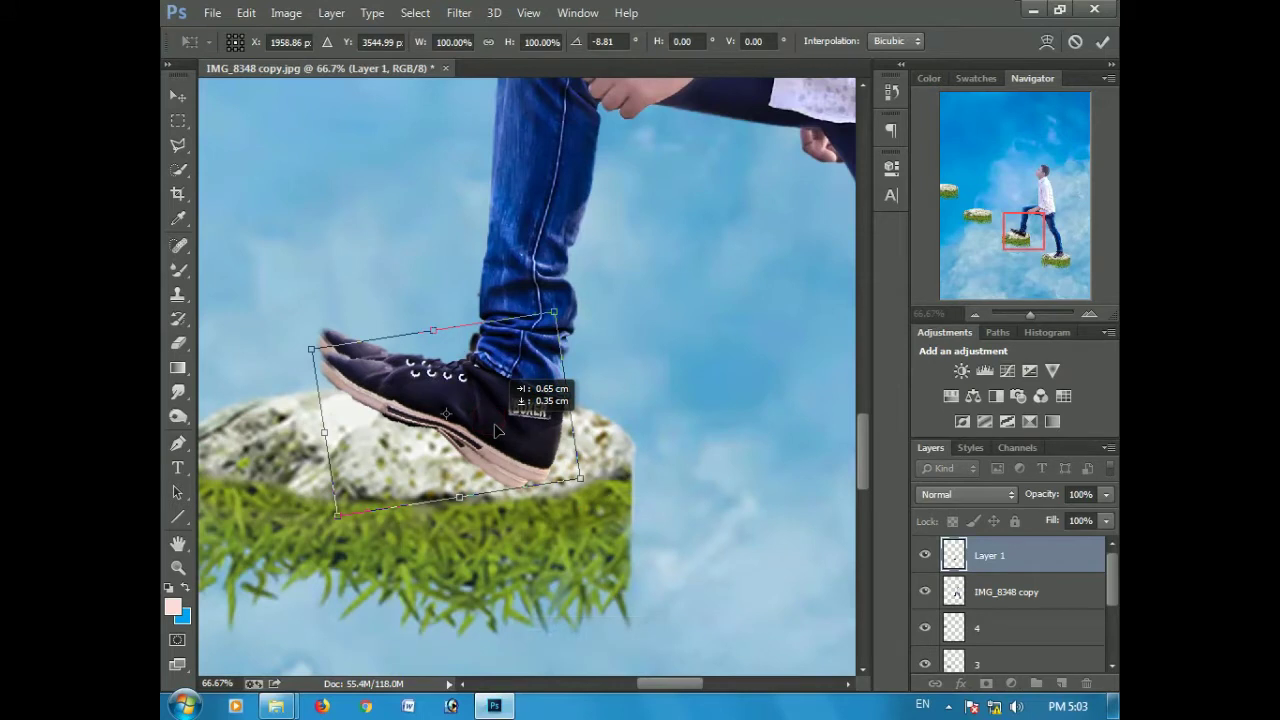
key("Return")
left_click(955, 595)
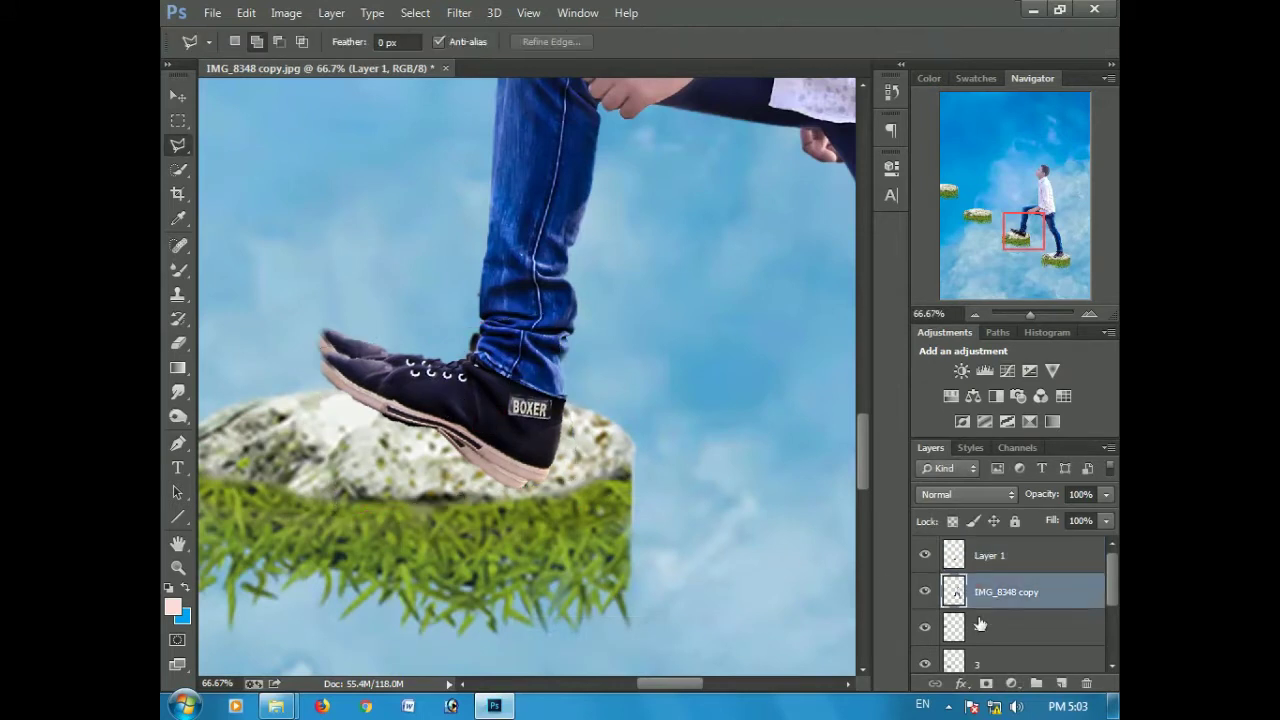
- Mask IMG_8348 copy, painting black at 100% brush to hide the old shoe edge and glow
left_click(986, 683)
right_click(178, 270)
left_click(205, 269)
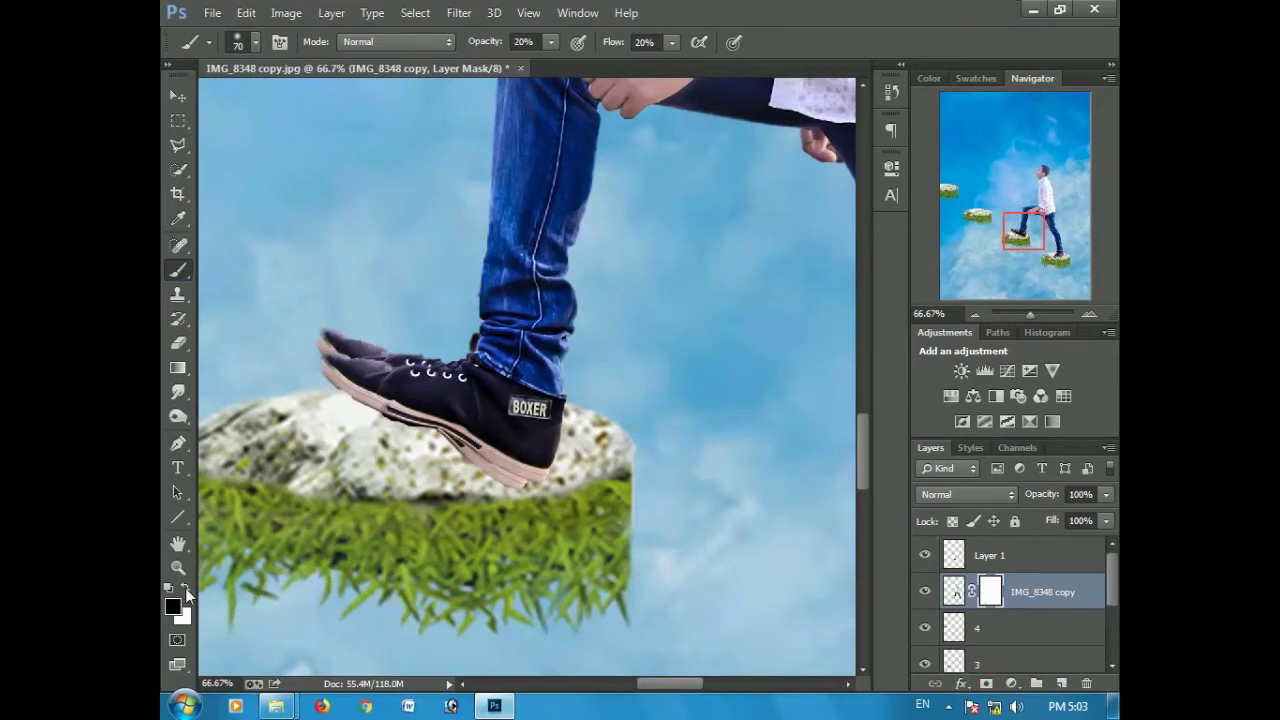
left_click_drag(635, 68, 640, 64)
left_click(671, 42)
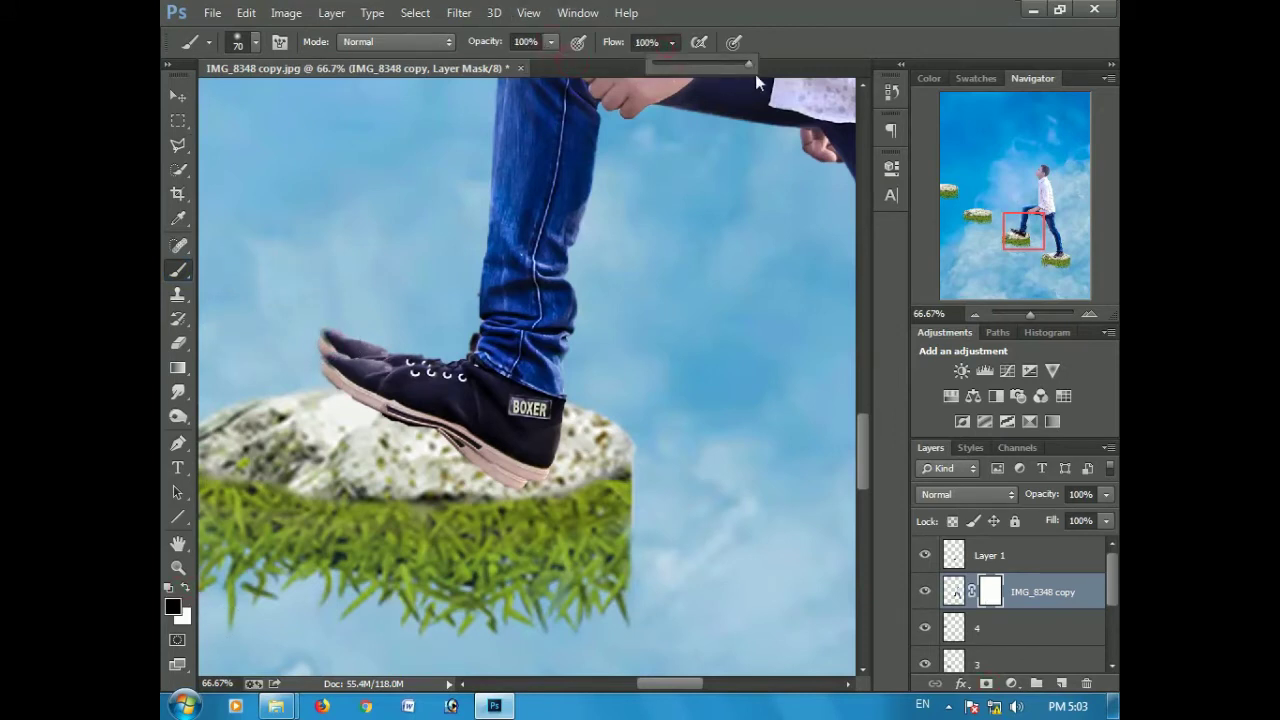
mouse_move(313, 364)
left_mouse_down()
mouse_move(357, 337)
mouse_move(306, 349)
mouse_move(454, 352)
left_mouse_up()
mouse_move(530, 444)
left_mouse_down()
mouse_move(477, 469)
mouse_move(530, 470)
mouse_move(479, 476)
left_mouse_up()
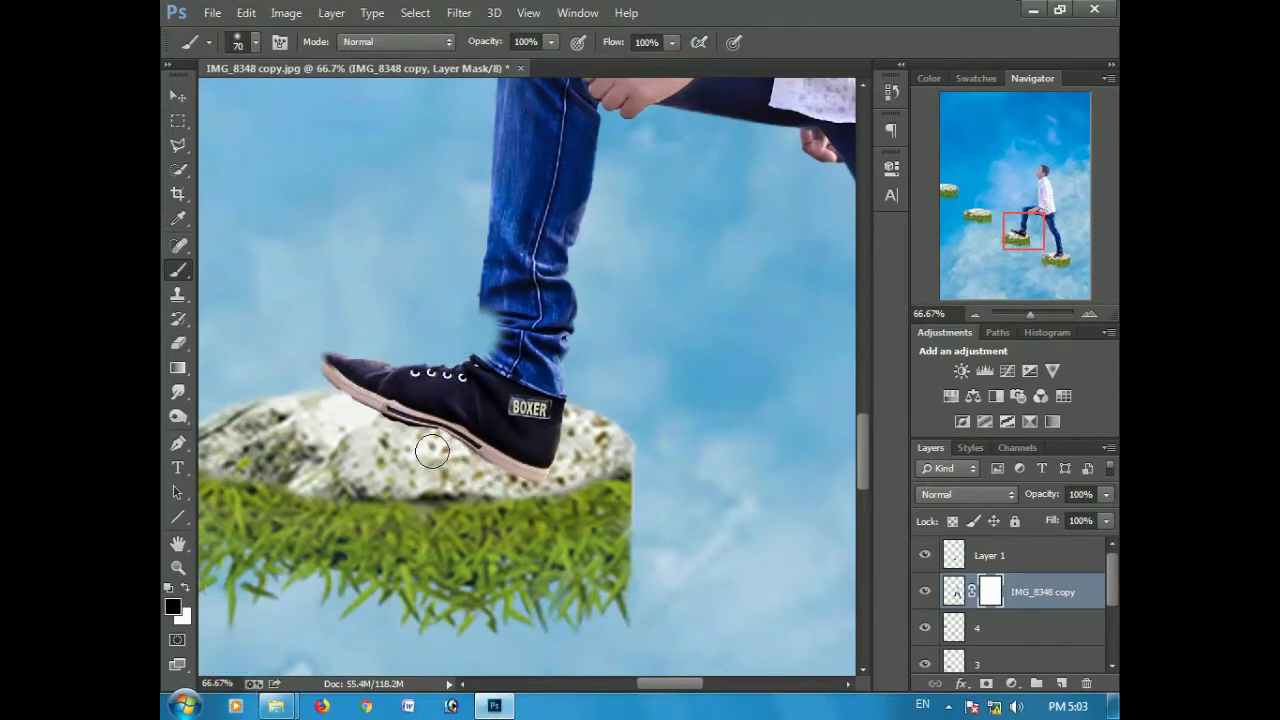
mouse_move(505, 330)
left_mouse_down()
mouse_move(490, 350)
mouse_move(500, 304)
left_mouse_up()
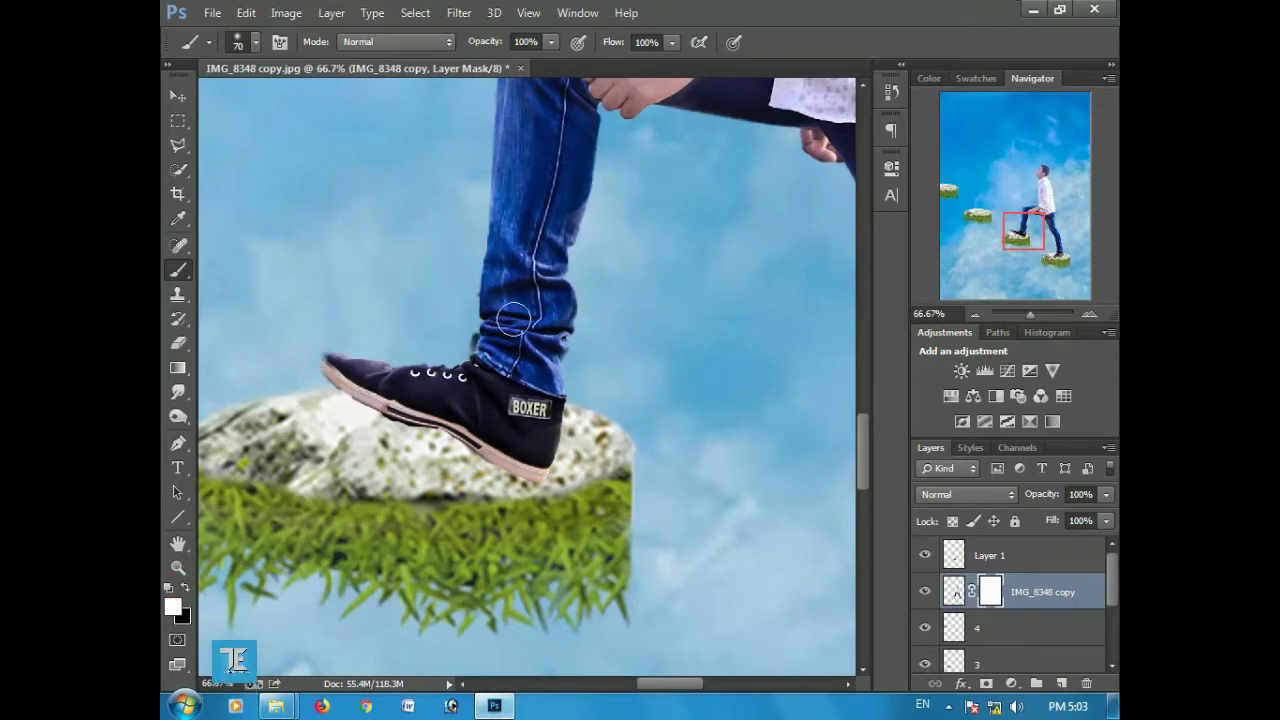
key("ctrl+minus")
key("ctrl+minus")
- Add a mask to Layer 1 and blend the shoe sole edge into the stone
left_click(990, 555)
left_click(986, 683)
key("ctrl+plus")
key("ctrl+plus")
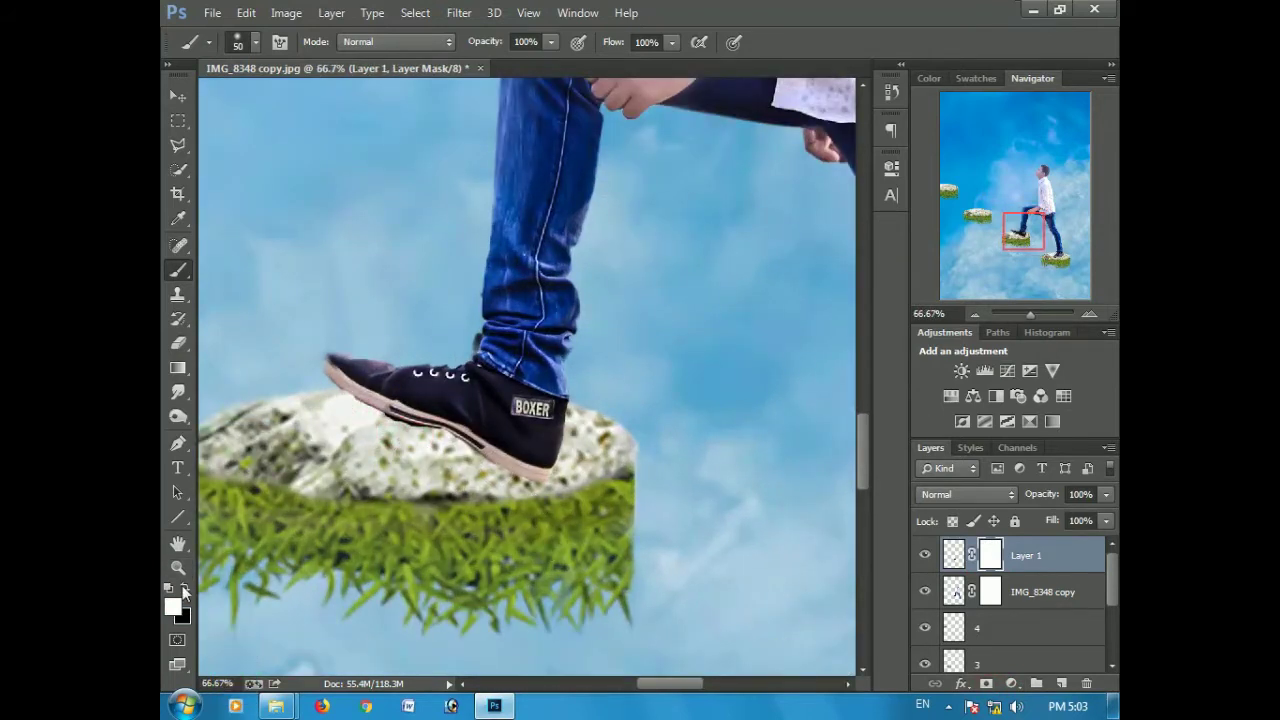
key("bracketleft")
mouse_move(518, 487)
left_mouse_down()
mouse_move(345, 410)
mouse_move(315, 374)
mouse_move(380, 425)
left_mouse_up()
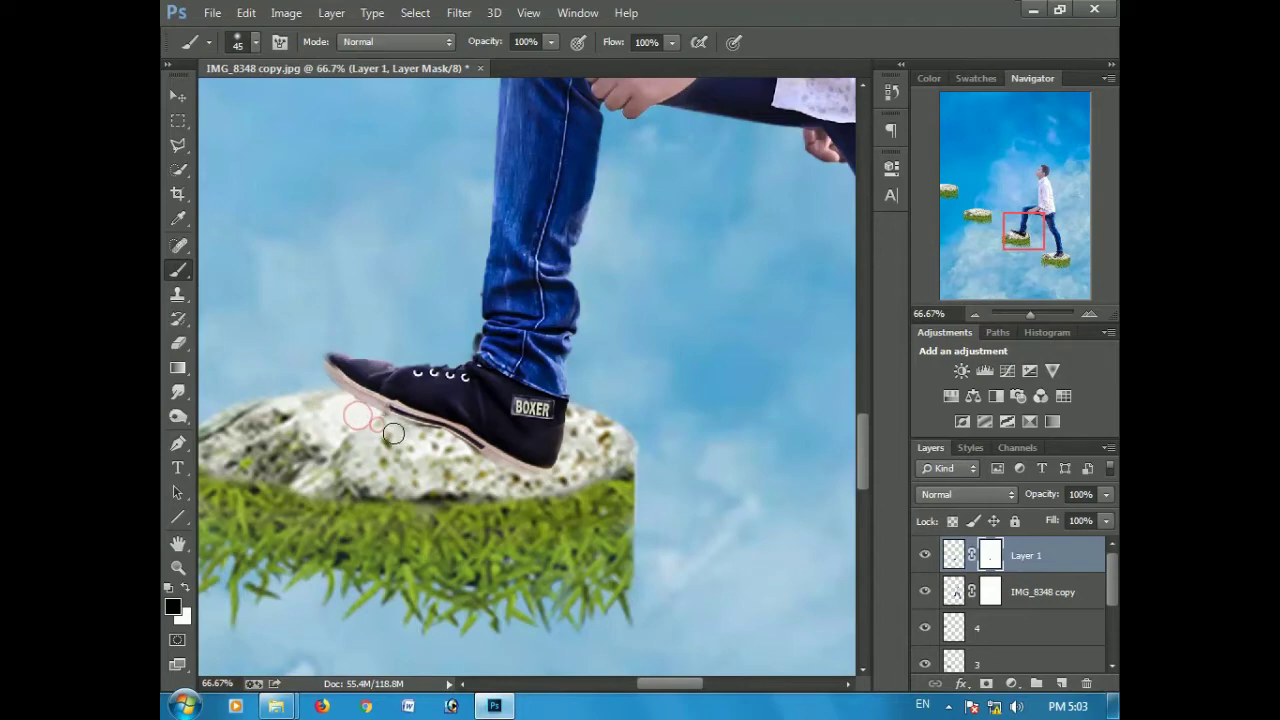
key("ctrl+minus")
key("ctrl+minus")
key("ctrl+minus")
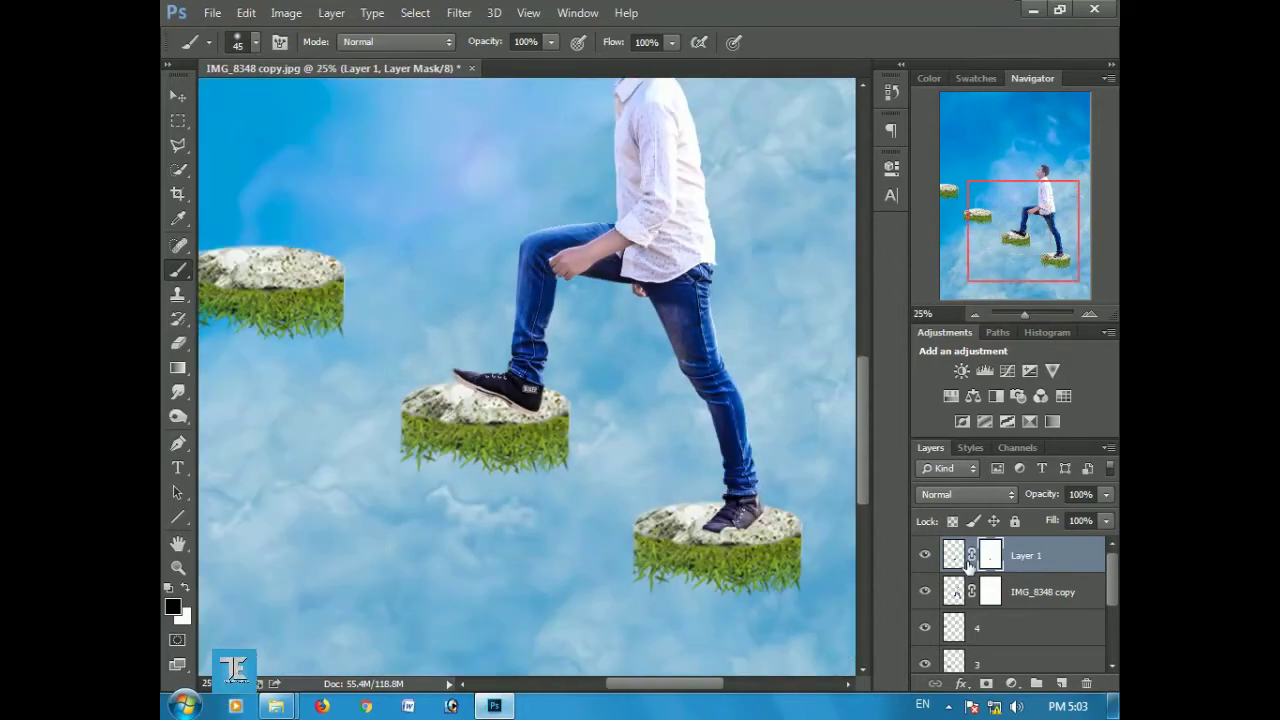
- Give Layer 1's shoe a small extra -2.8° rotation onto its stone
left_click(955, 556)
key("ctrl+t")
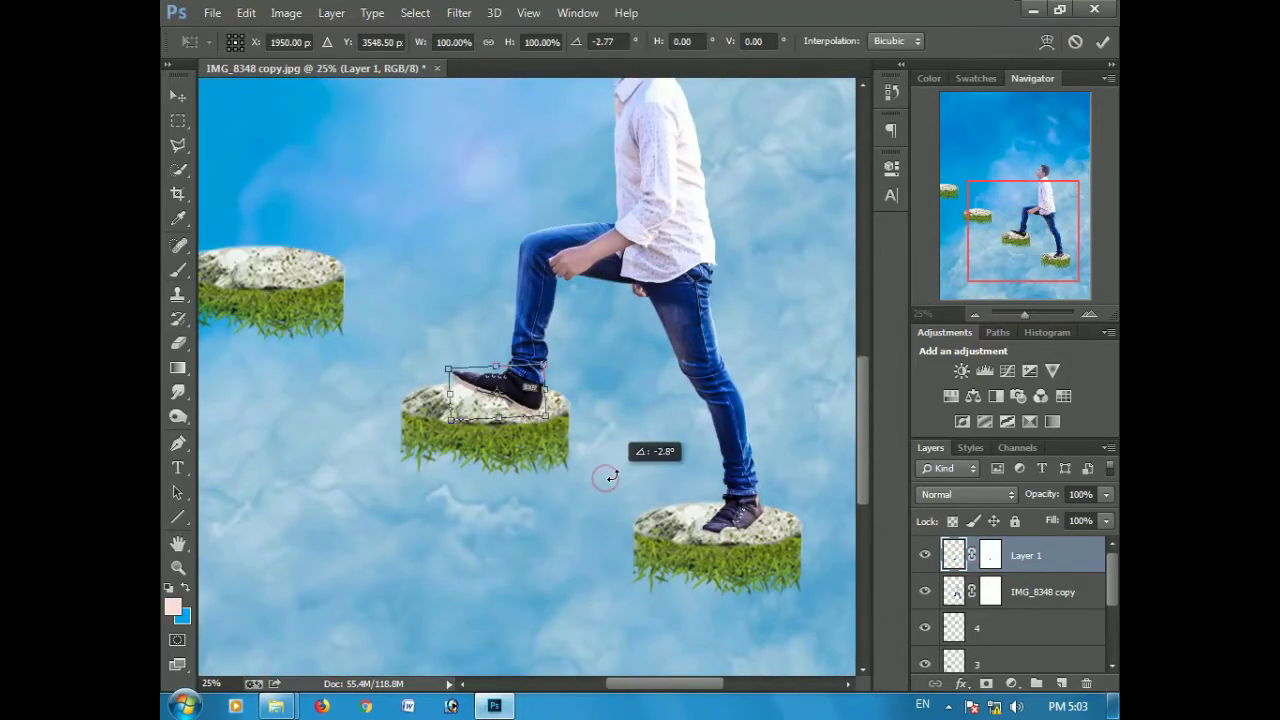
key("Return")
key("ctrl+minus")
key("ctrl+minus")
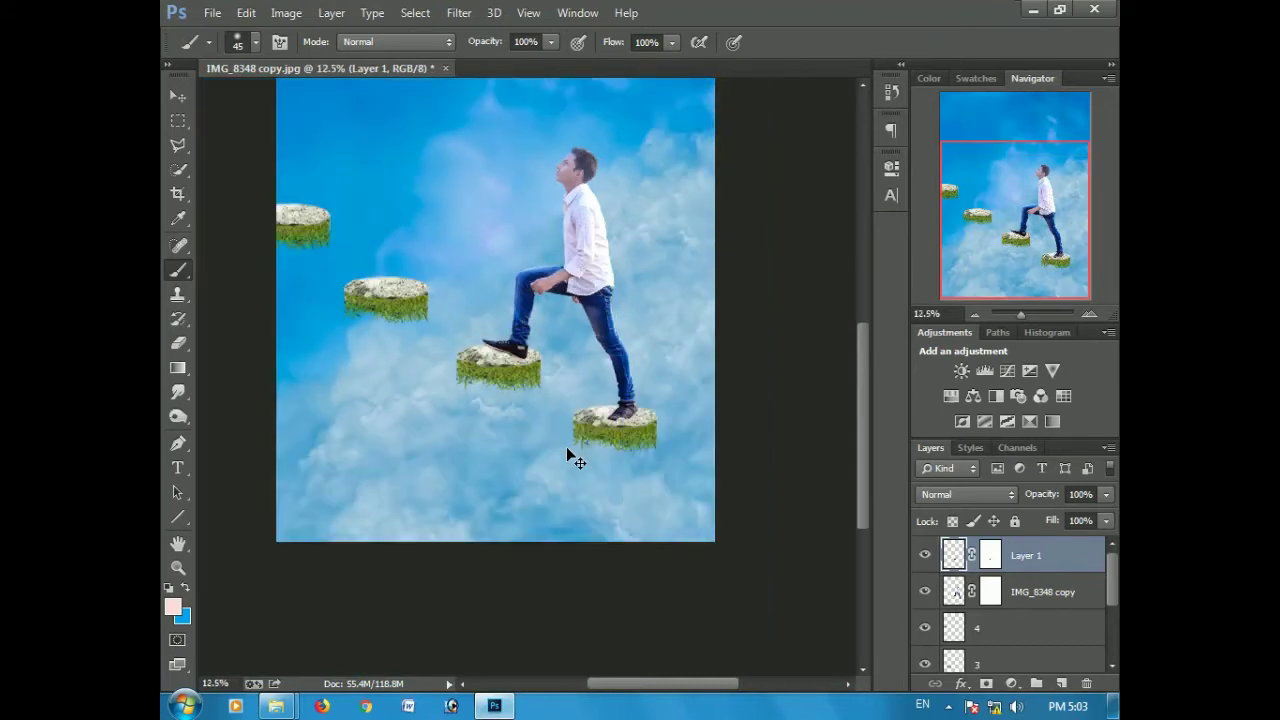
key("ctrl+minus")
- Select the stone layers 4, 3 and 2 together
left_click(985, 633)
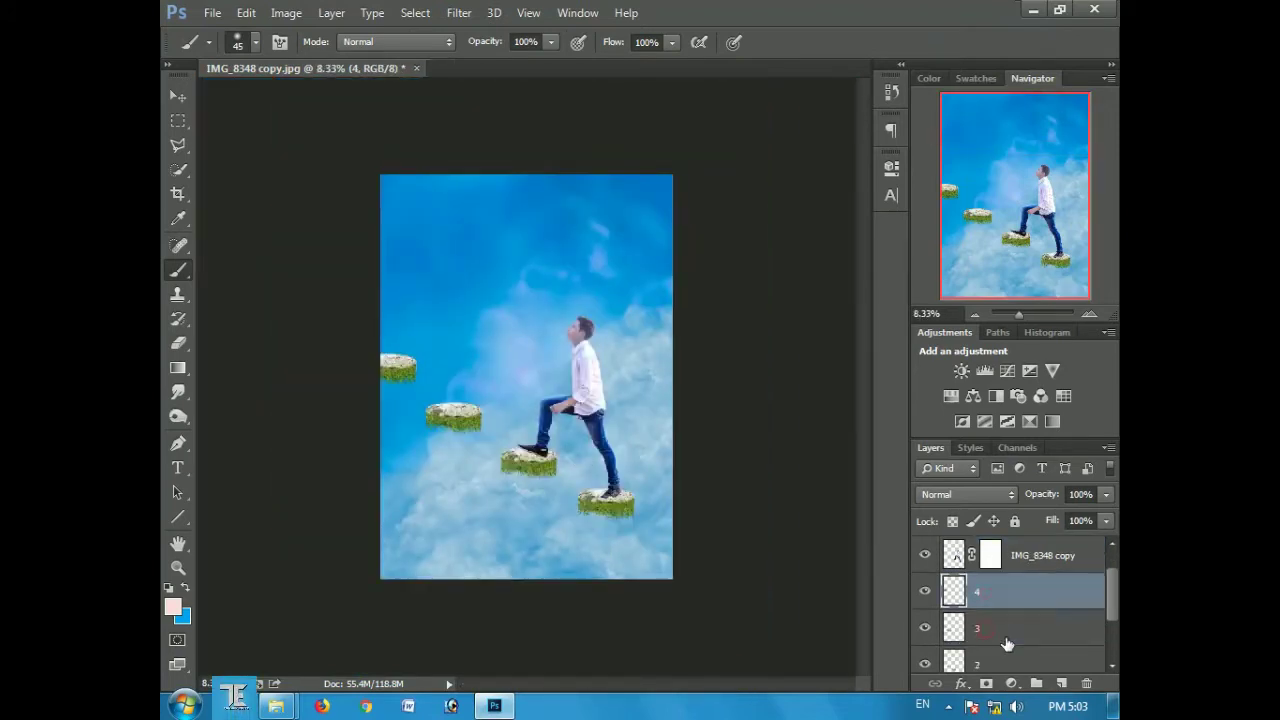
left_click(1006, 622, "shift")
left_click(1008, 662, "shift")
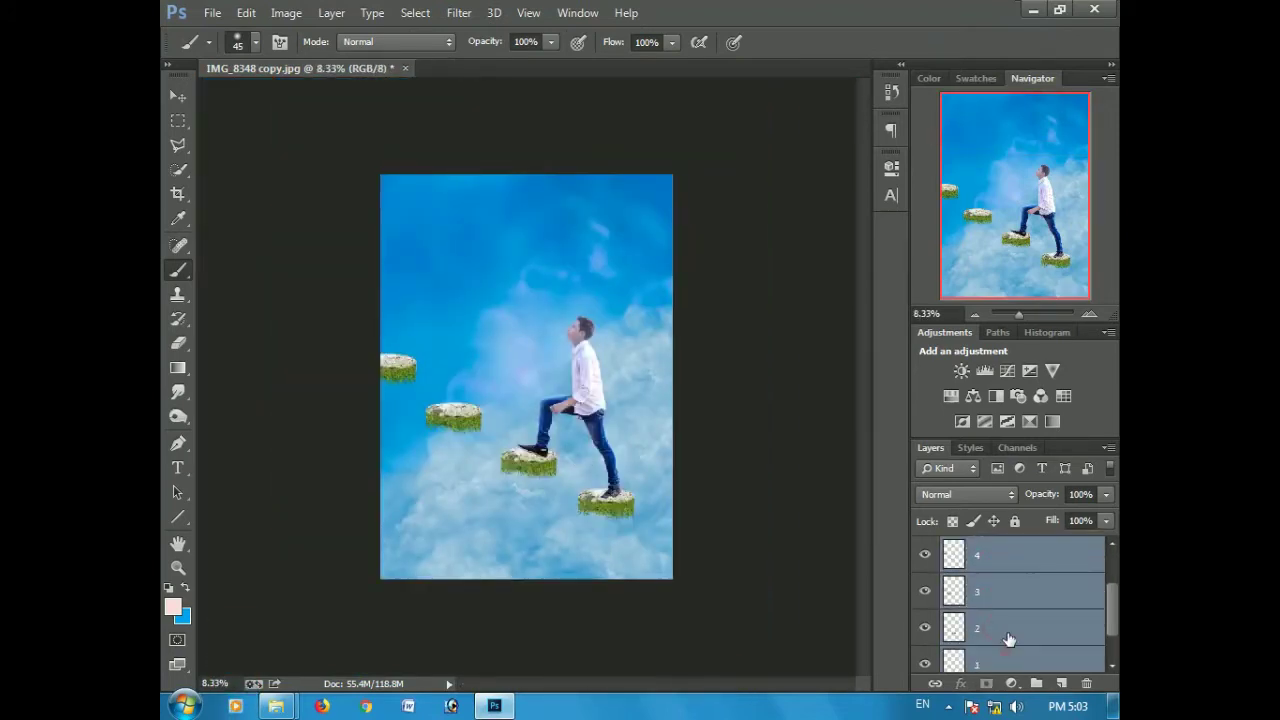
right_click(1012, 628)
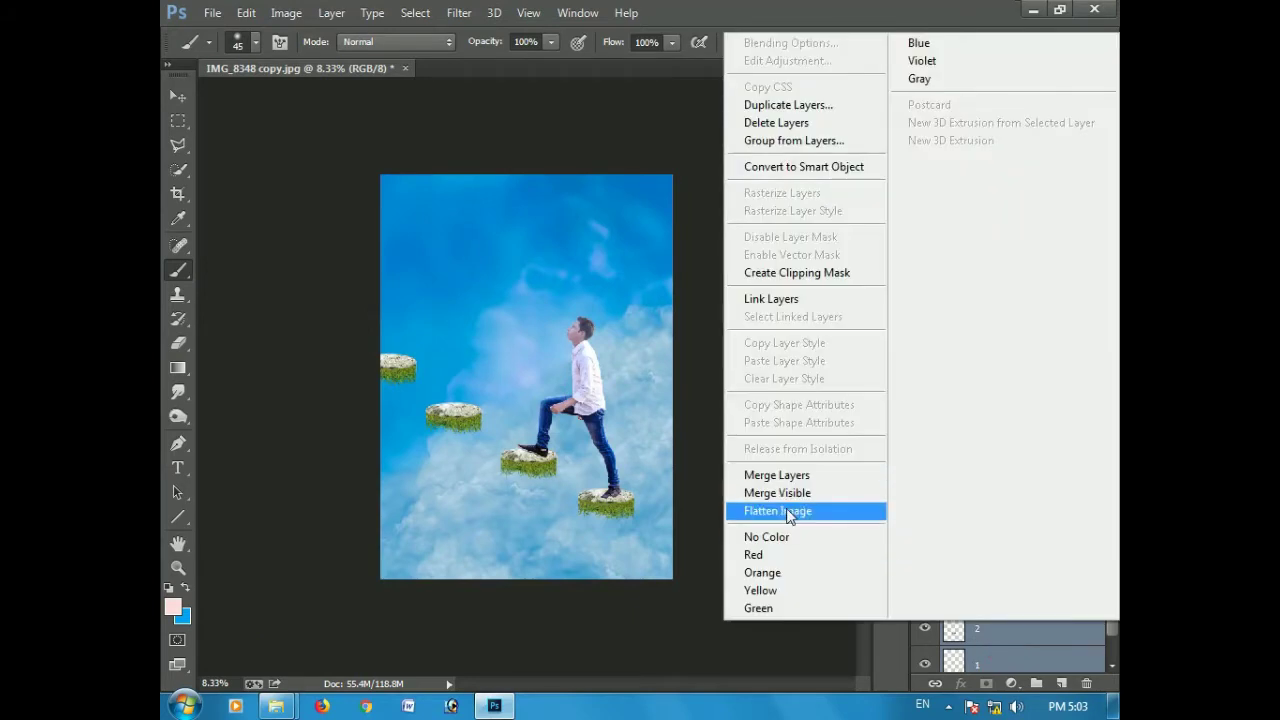
- Merge the stone layers into layer 4, boosting clarity, vibrance and temperature in Camera Raw
left_click(791, 478)
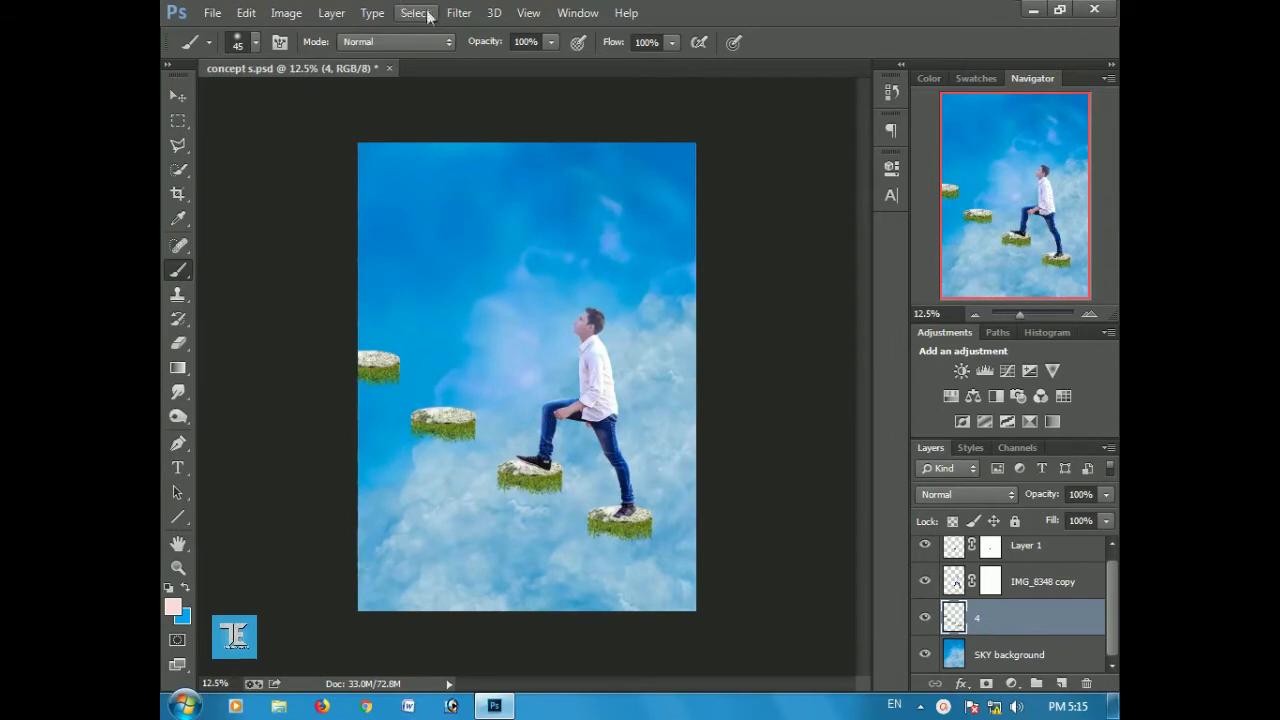
left_click(460, 13)
left_click(487, 120)
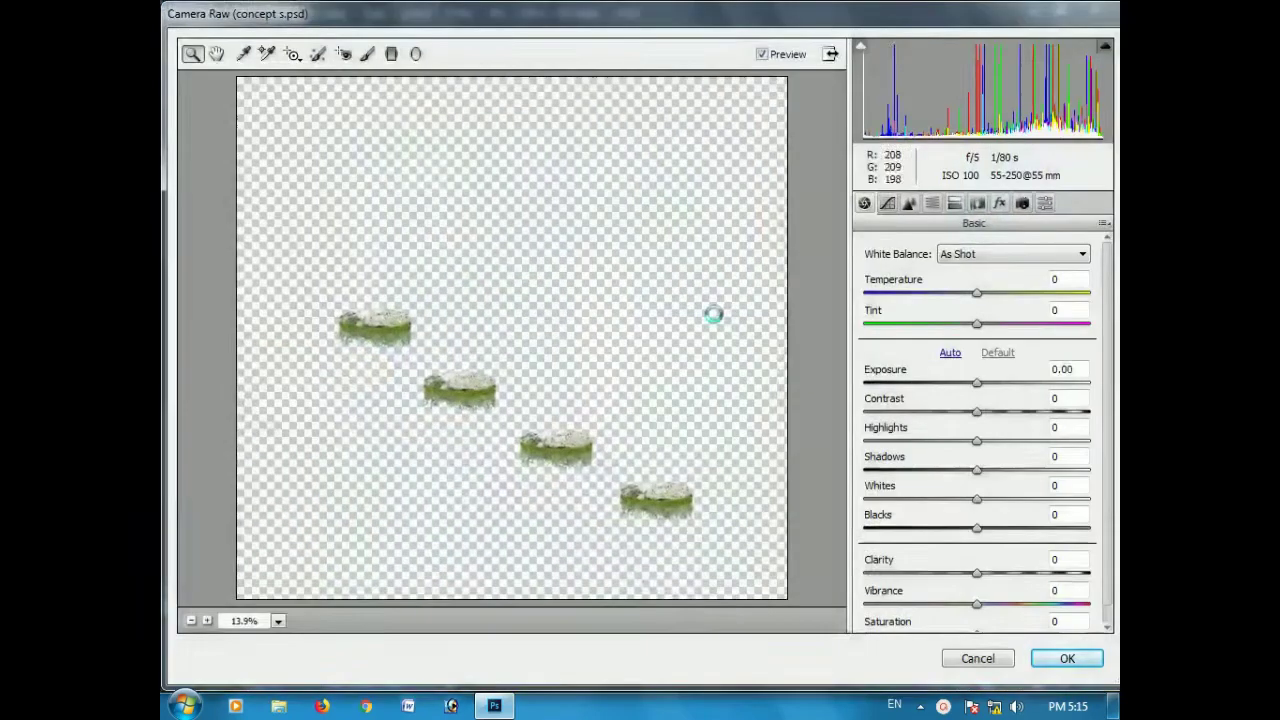
mouse_move(987, 577)
left_mouse_down()
mouse_move(1001, 573)
mouse_move(999, 604)
left_mouse_up()
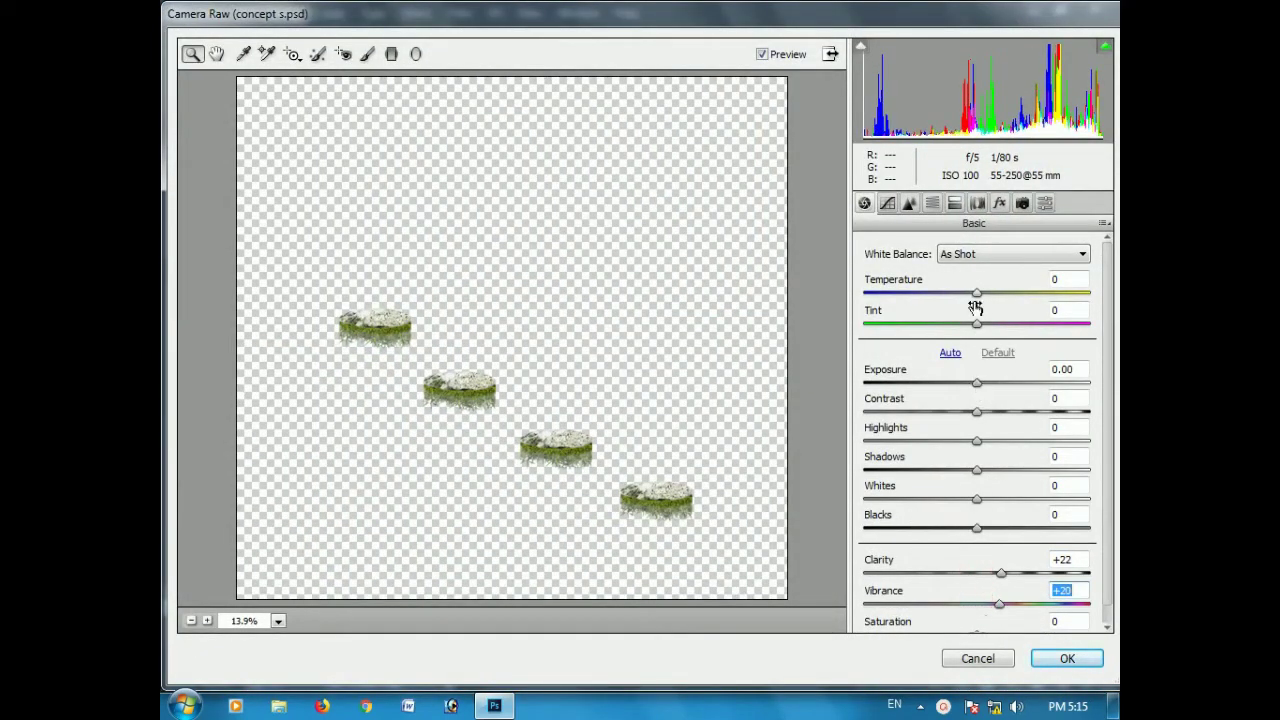
left_click_drag(976, 293, 971, 292)
- Raise the ledges' Yellows to +16 and Aquas to +90 saturation, and apply
left_click(931, 203)
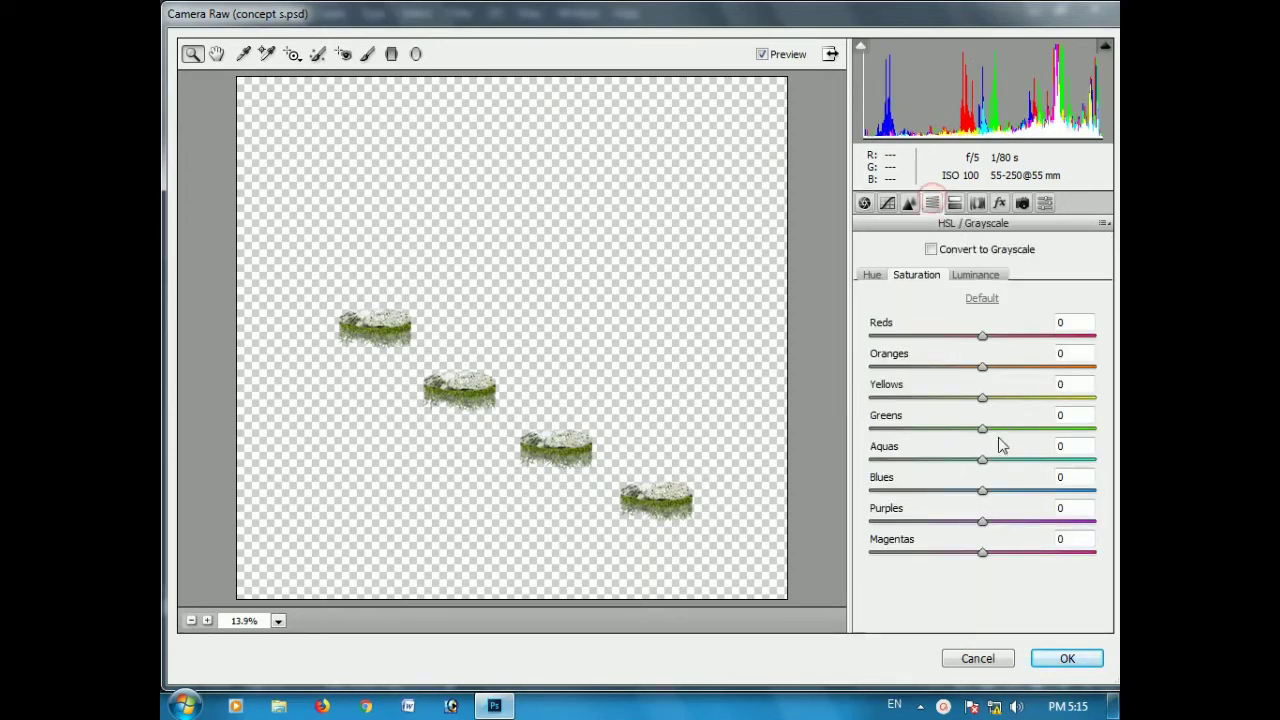
mouse_move(983, 398)
left_mouse_down()
mouse_move(1050, 398)
mouse_move(995, 398)
mouse_move(1100, 428)
left_mouse_up()
left_click_drag(983, 461, 1084, 459)
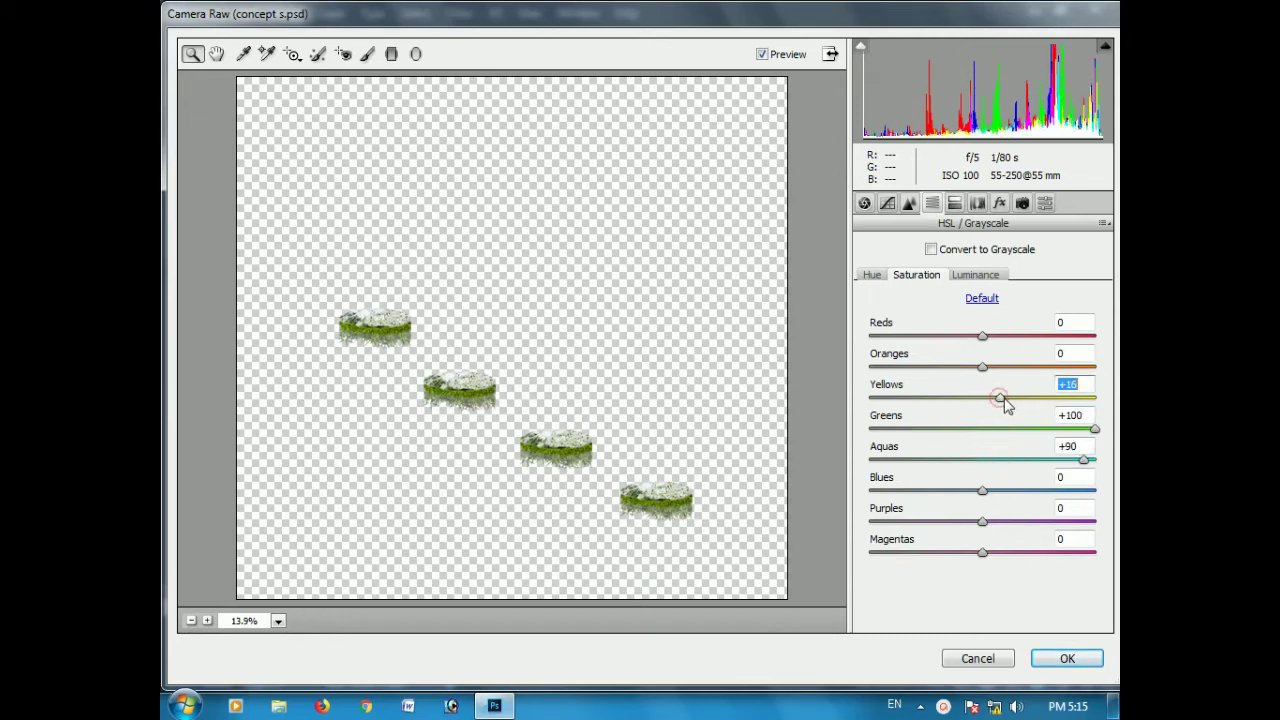
left_click(1067, 658)
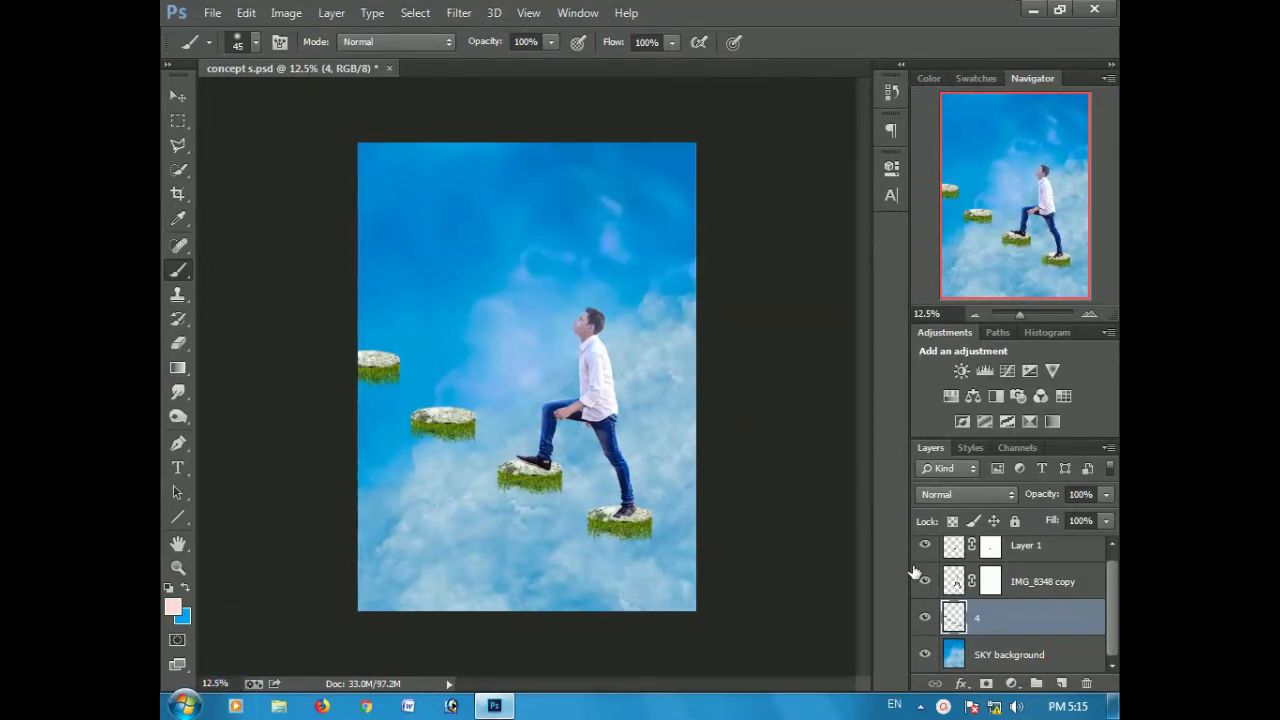
right_click(990, 581)
- Apply the masks on IMG_8348 copy and Layer 1, then merge both into Layer 1
left_click(960, 438)
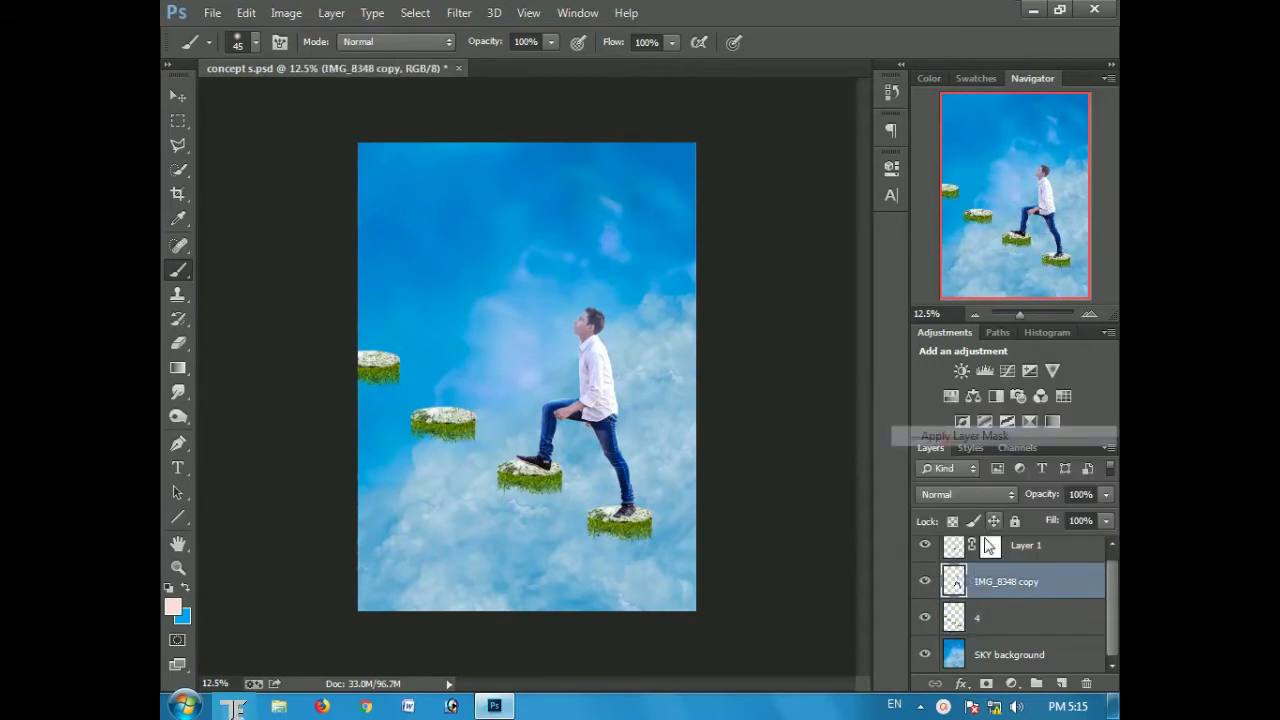
right_click(990, 556)
left_click(960, 412)
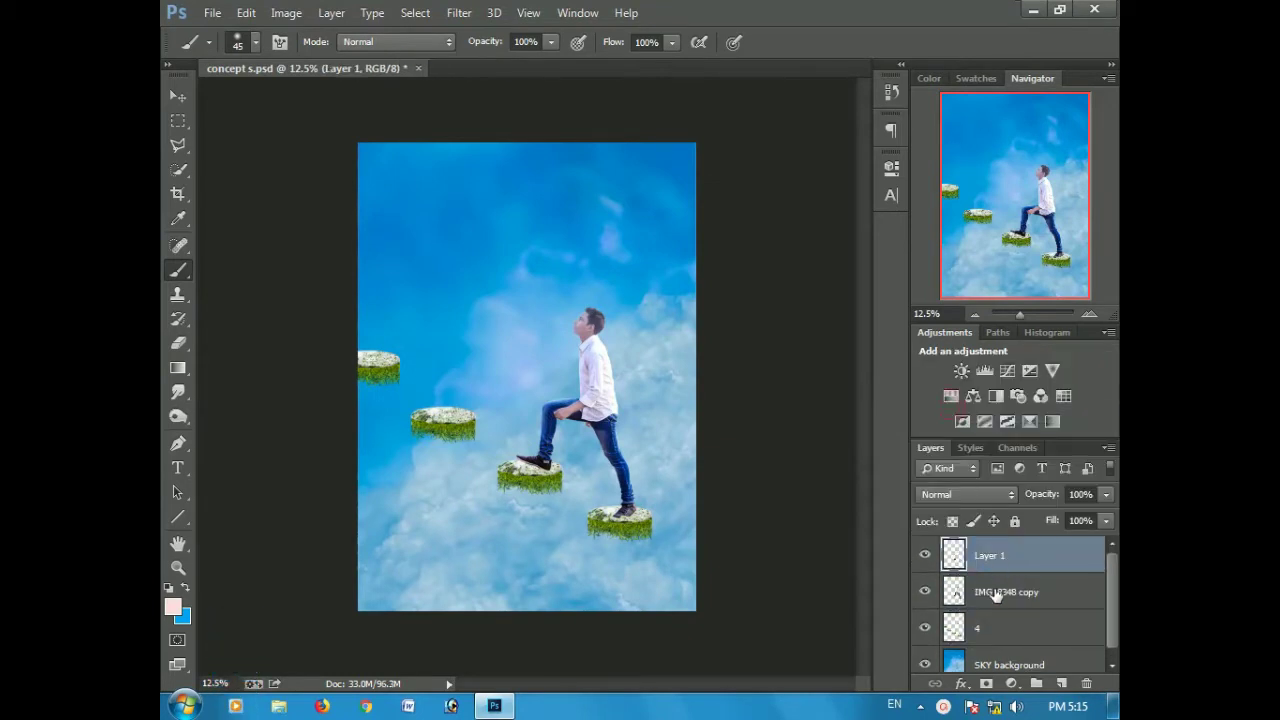
left_click(995, 592, "shift")
right_click(995, 592)
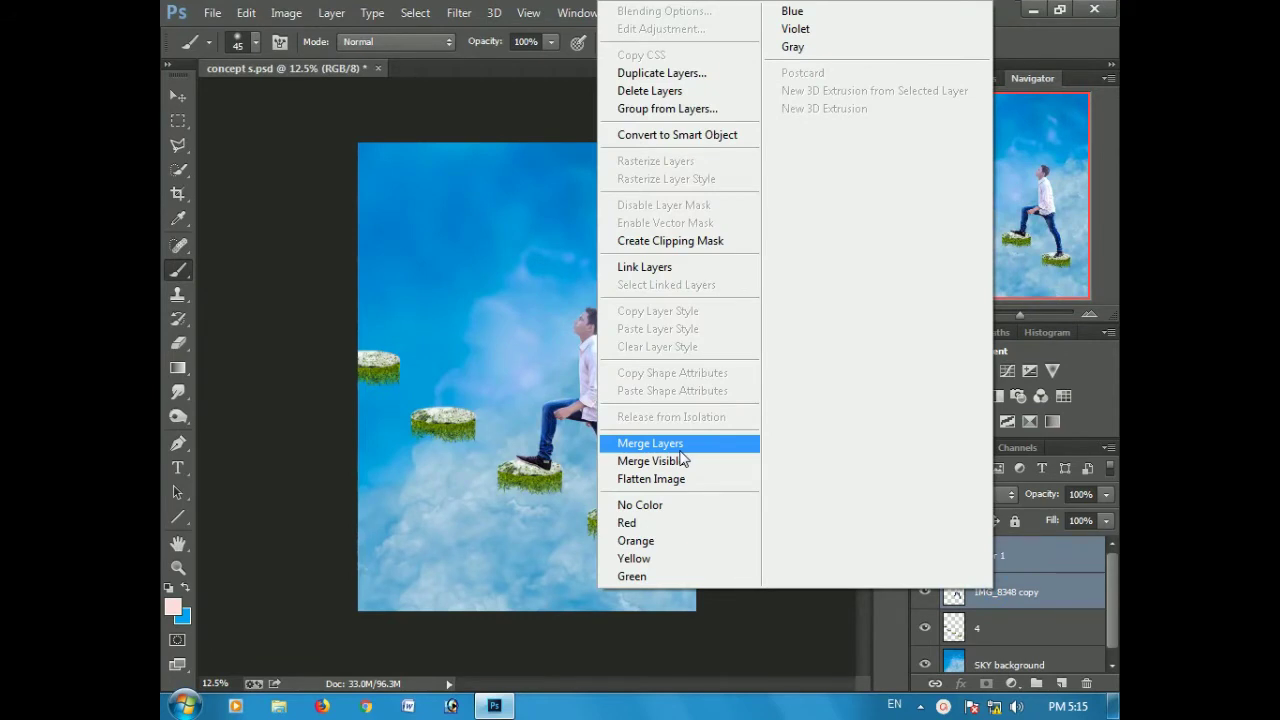
left_click(680, 448)
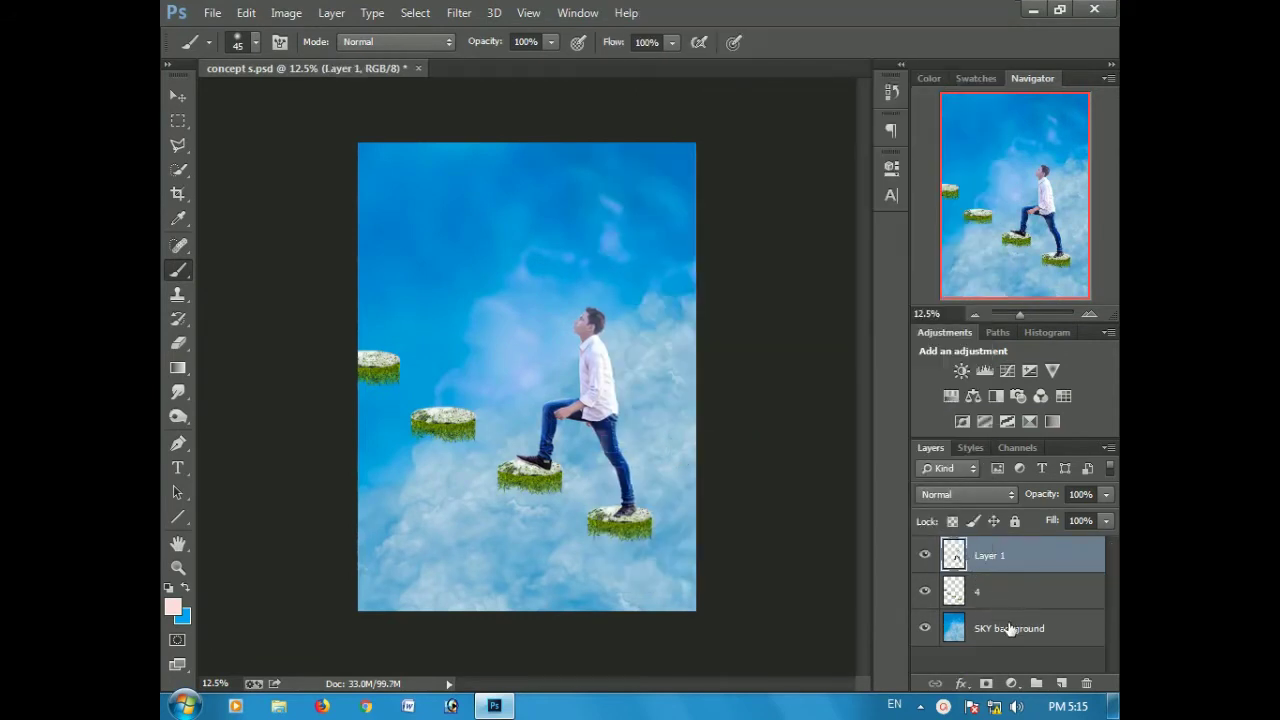
- Camera Raw the SKY: Clarity +24, Vibrance +23, Blues +19, Temperature -4, Exposure -0.10
left_click(1010, 630)
left_click(459, 12)
left_click(485, 124)
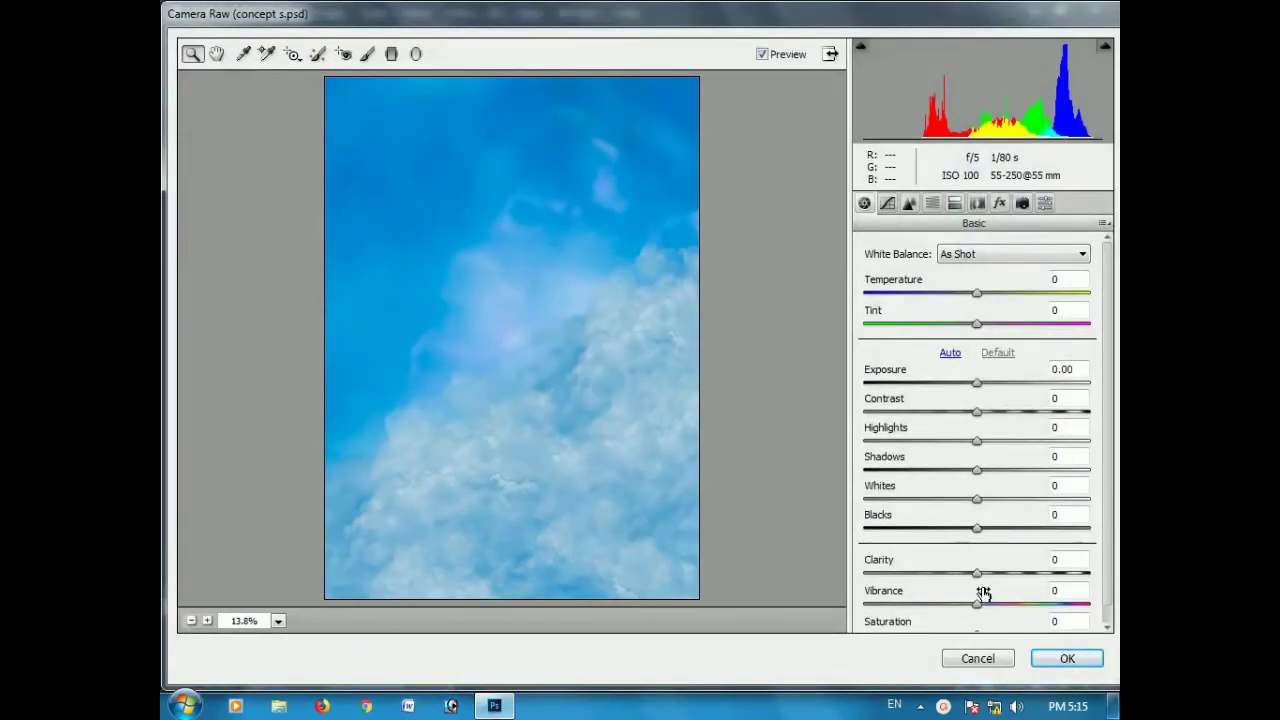
left_click_drag(976, 604, 1007, 604)
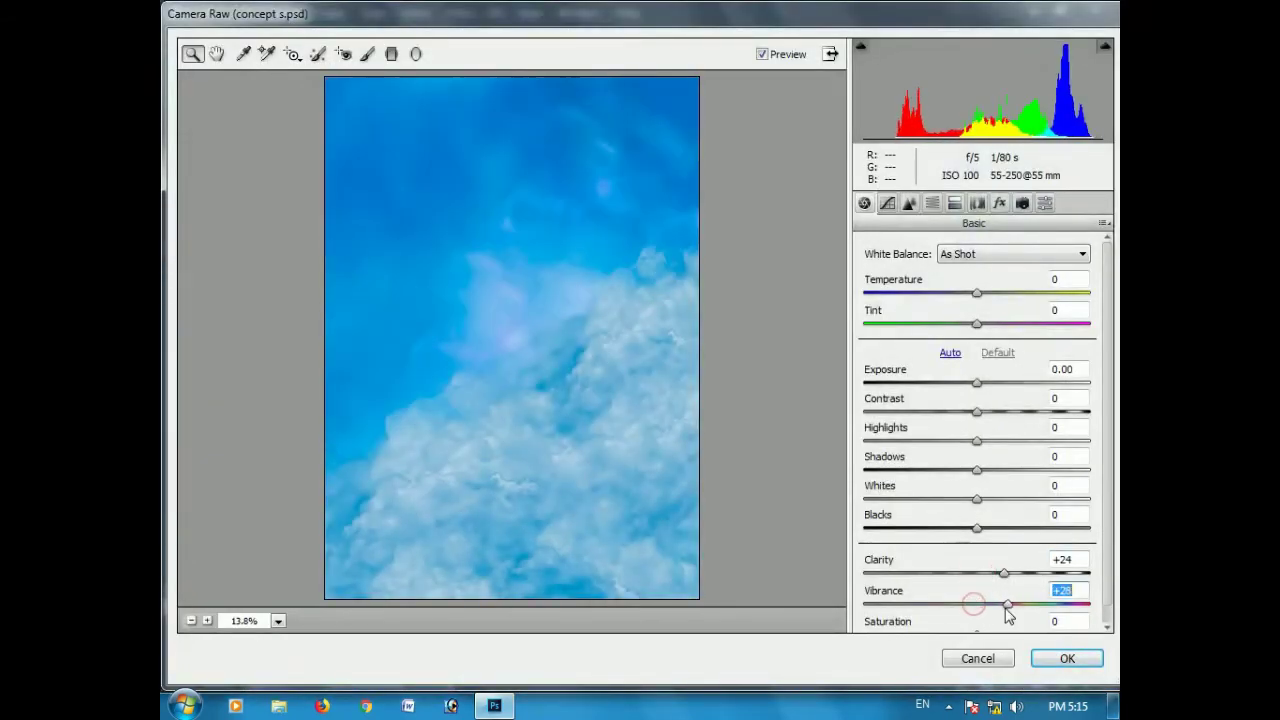
left_click(931, 203)
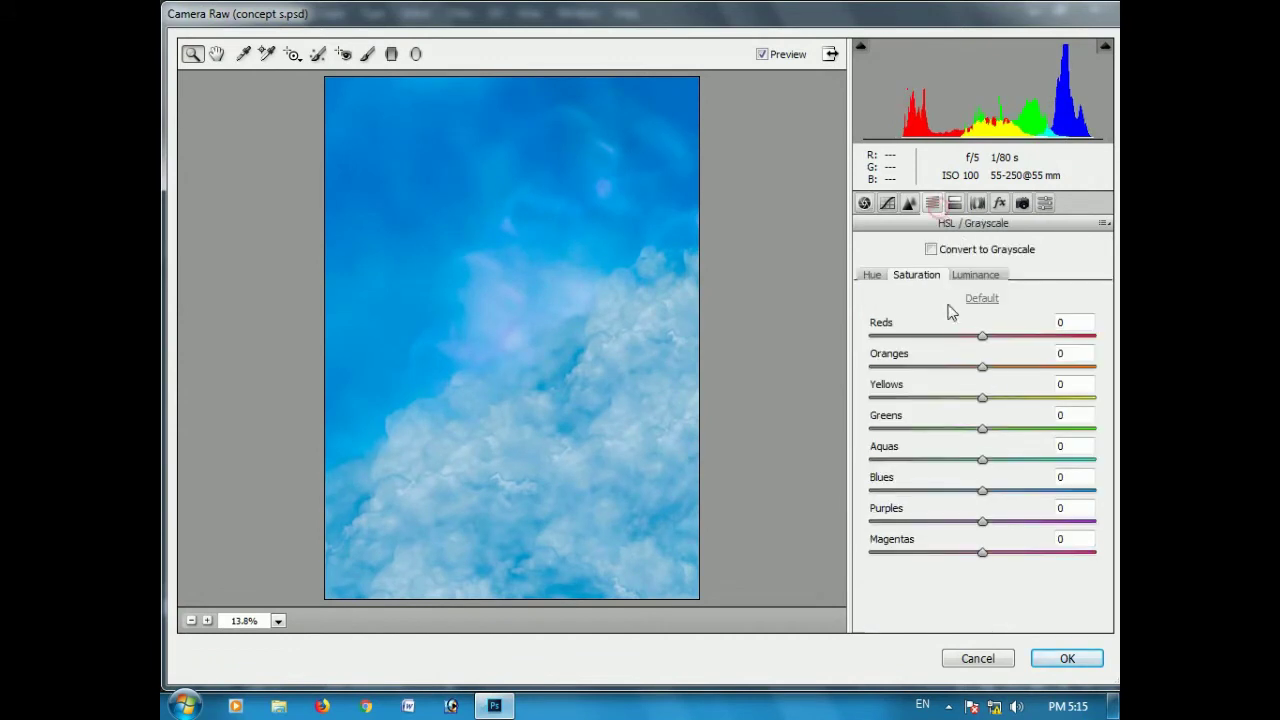
left_click_drag(983, 491, 1002, 491)
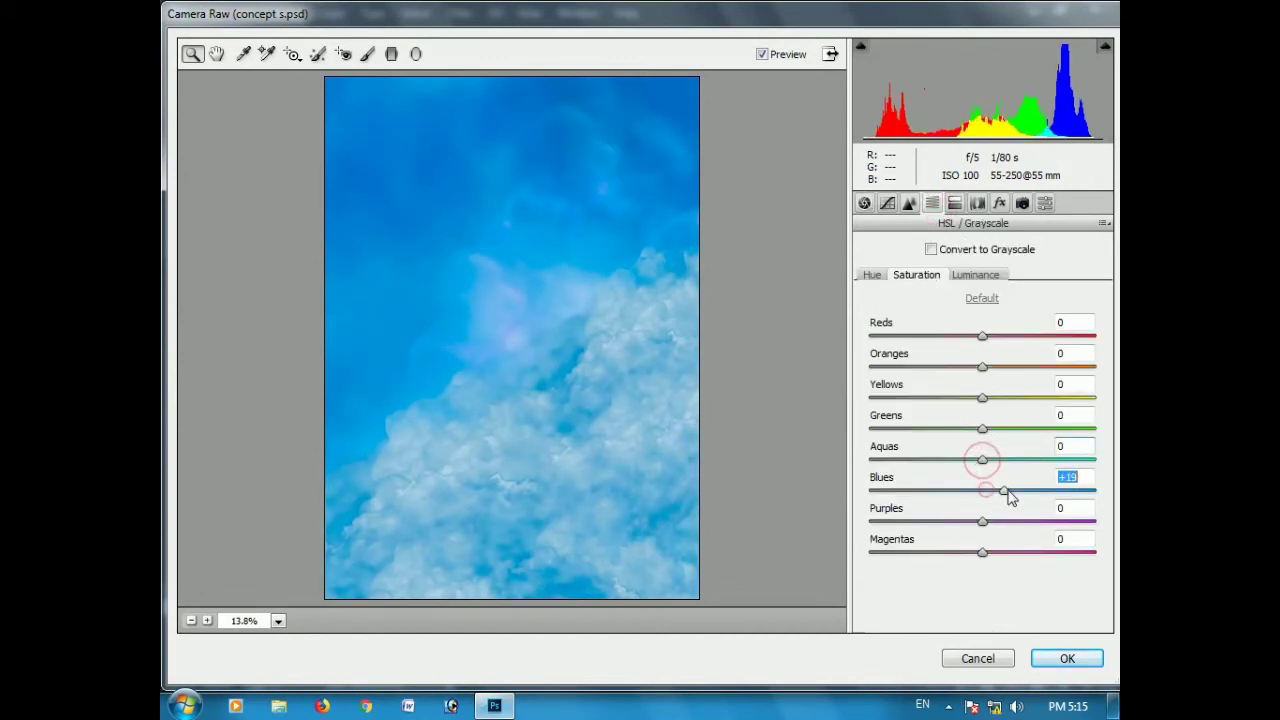
left_click(864, 203)
left_click_drag(977, 294, 972, 293)
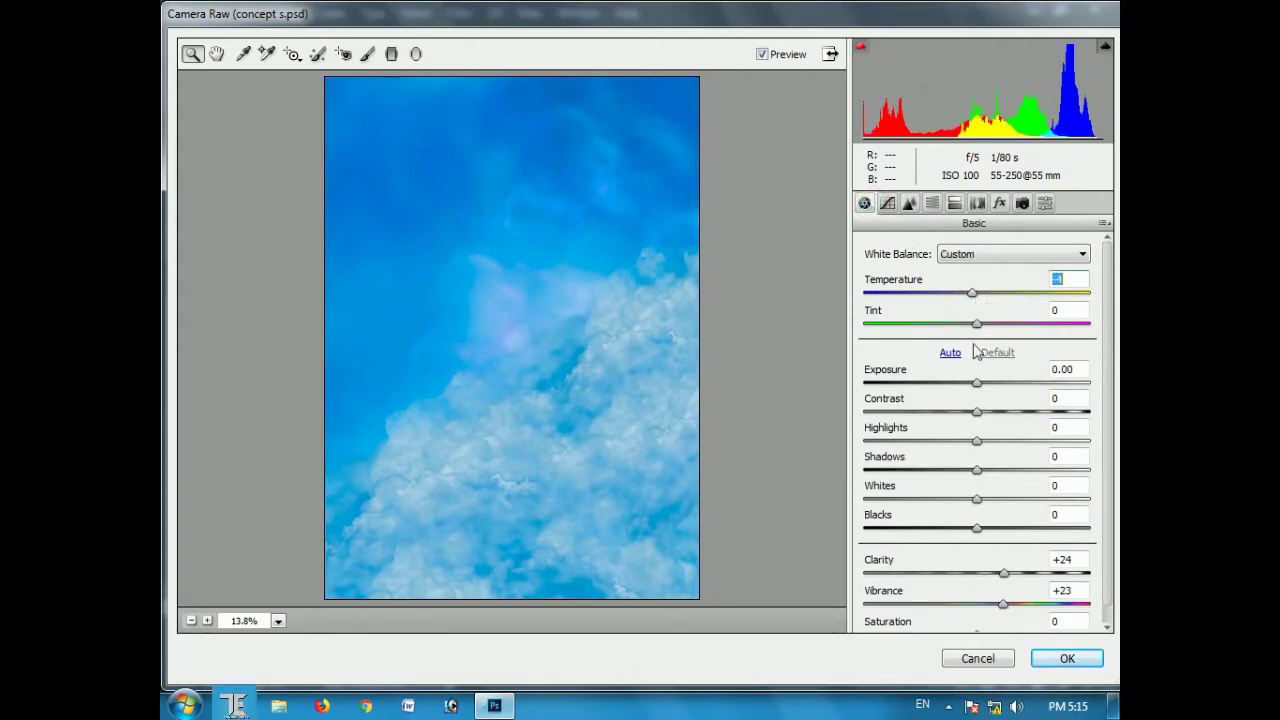
left_click_drag(977, 382, 974, 382)
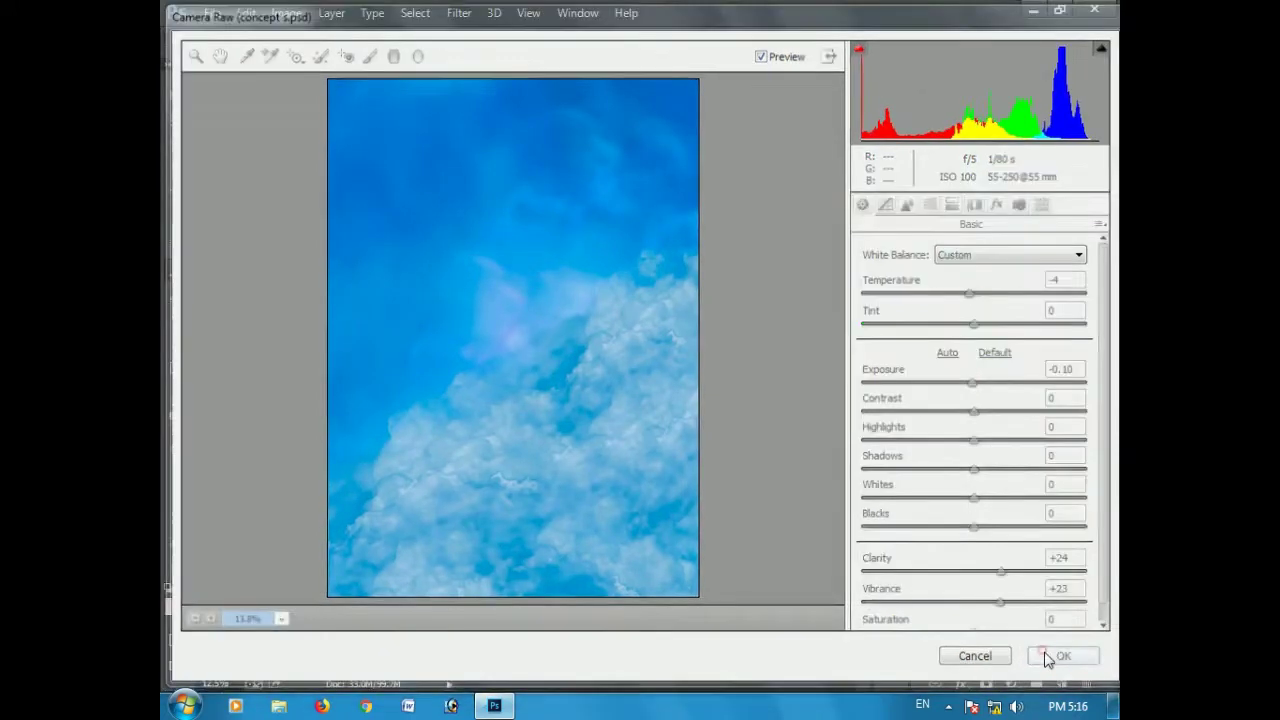
left_click(1058, 657)
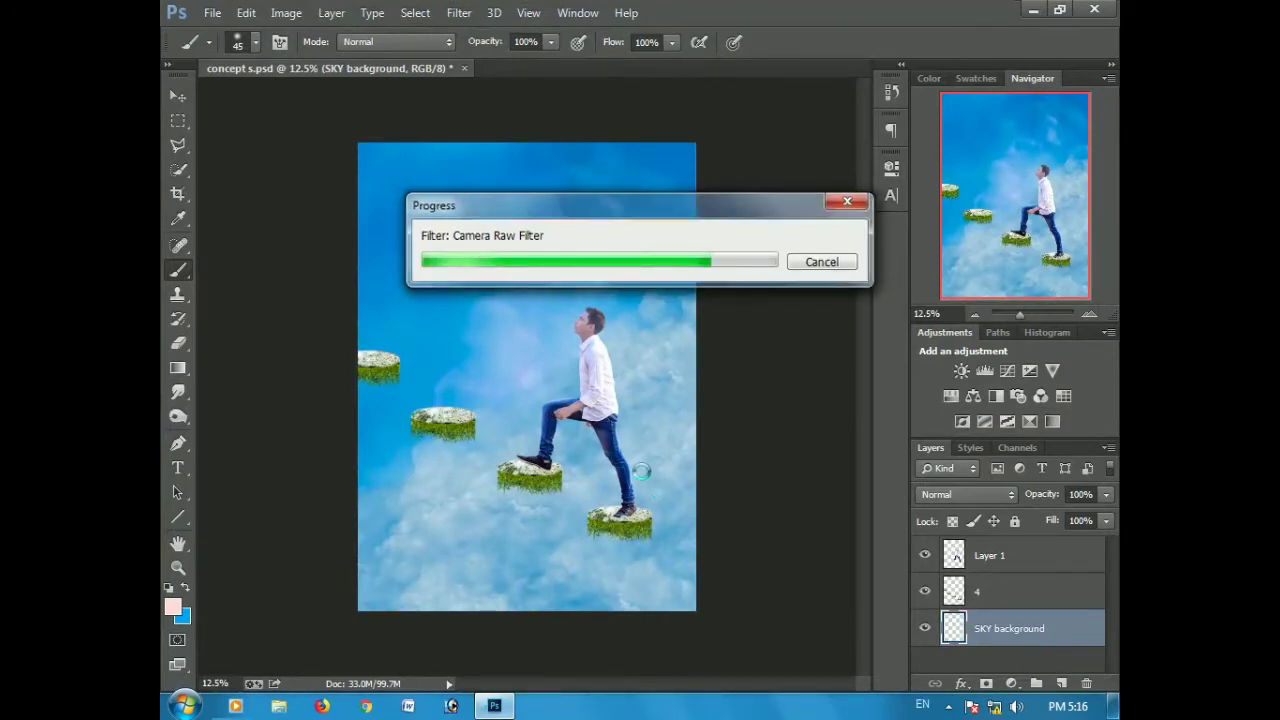
- On a new Layer 2, paint a soft white (#ffffff) glow with a 600px brush
left_click(1010, 560)
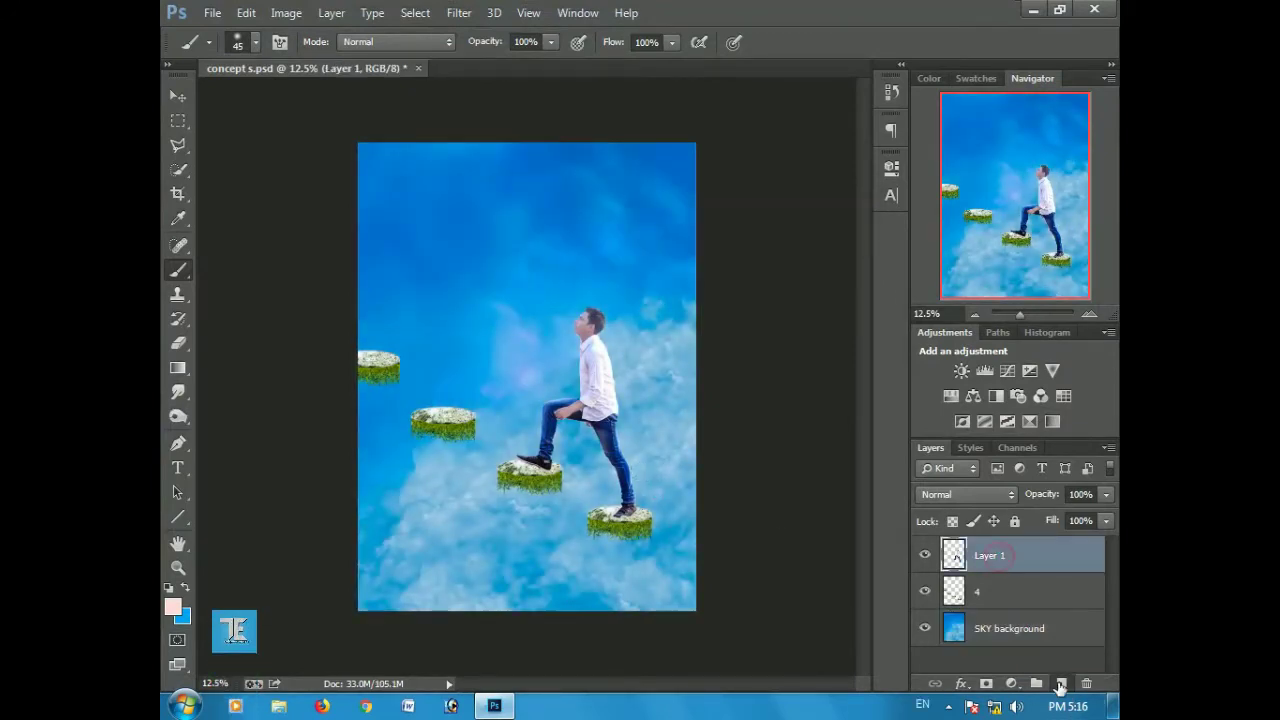
left_click(1061, 683)
left_click(174, 607)
type("ffffff")
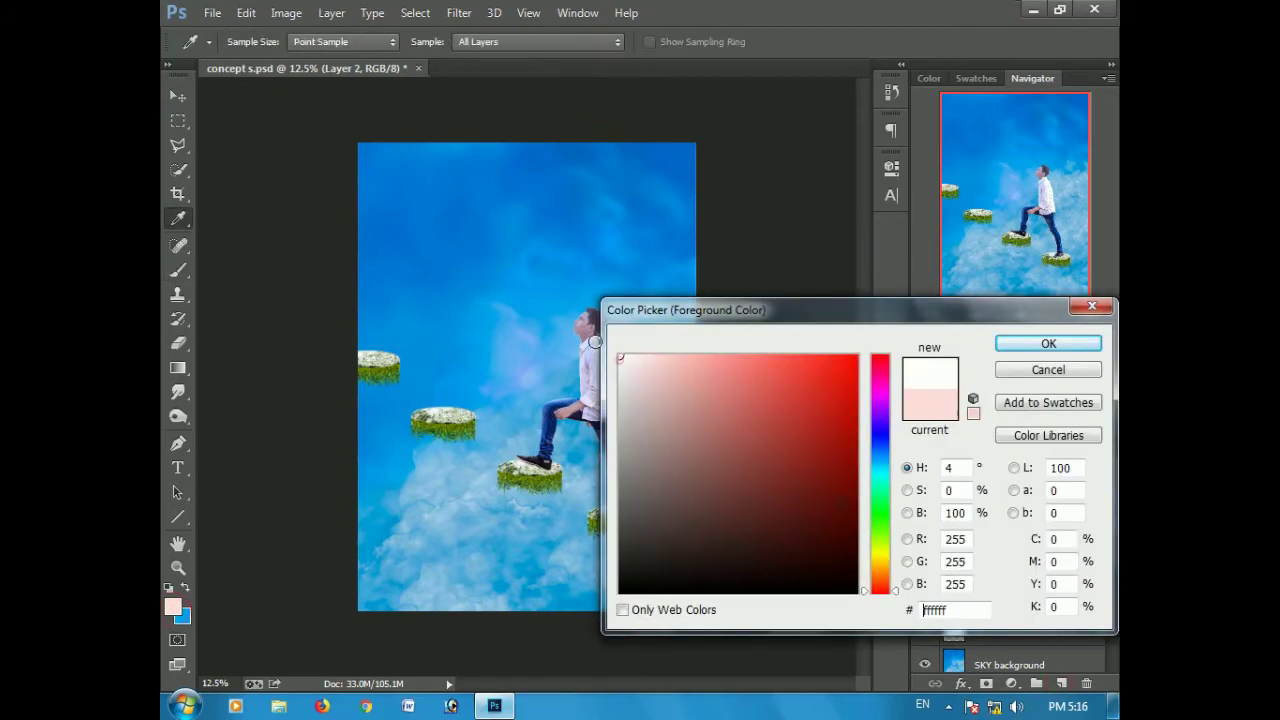
left_click(1022, 344)
key("b")
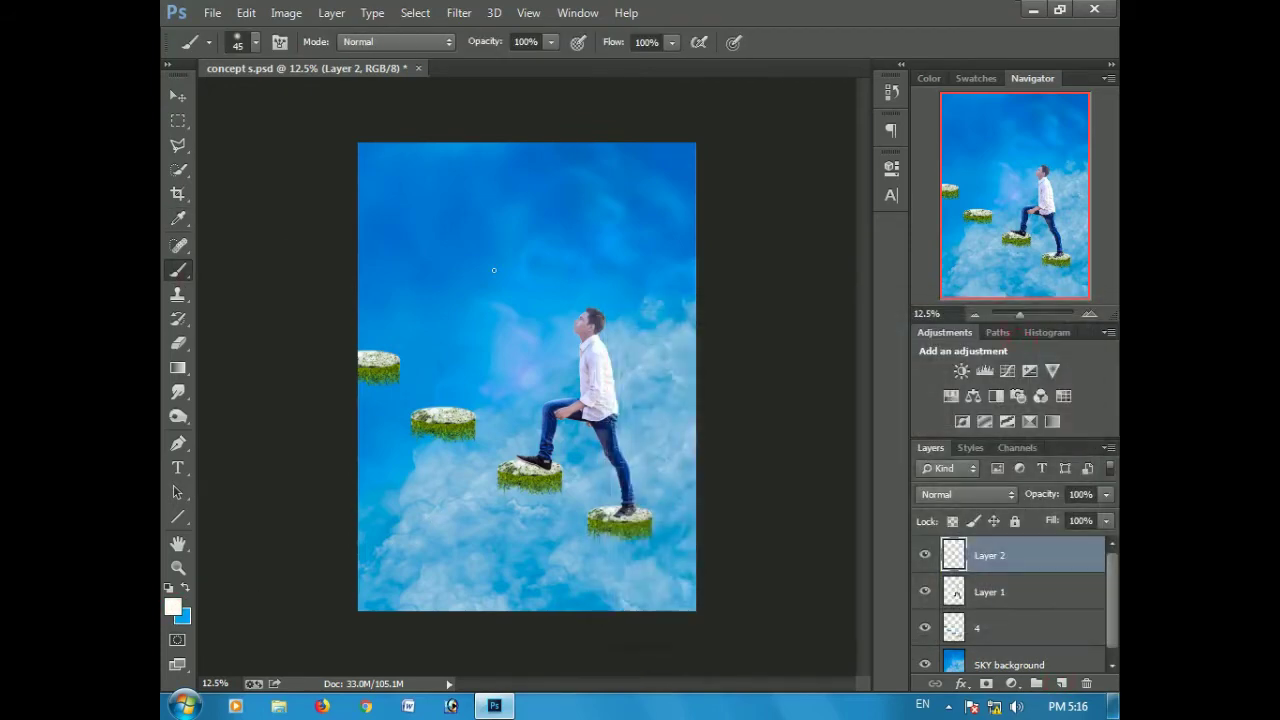
key("bracketright")
key("bracketright")
key("bracketright")
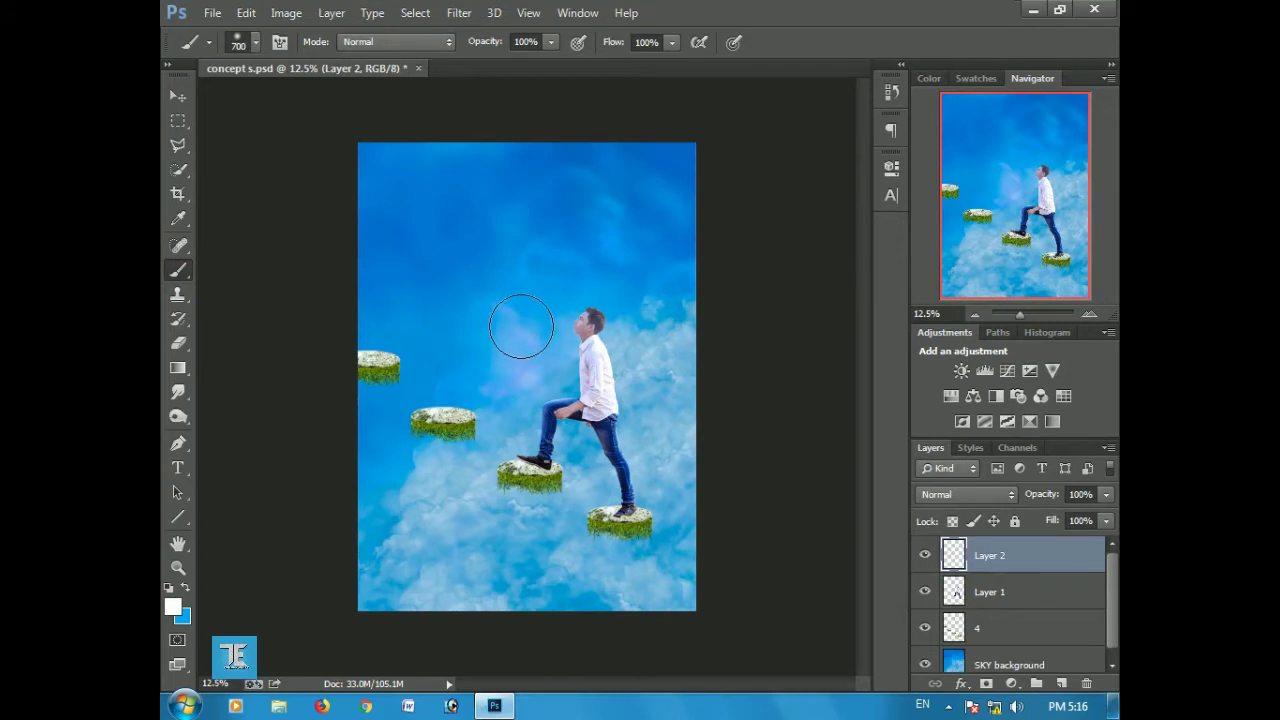
left_click(520, 326)
- Scale the glow to about 484% and move its layer below the man and ledges
key("ctrl+t")
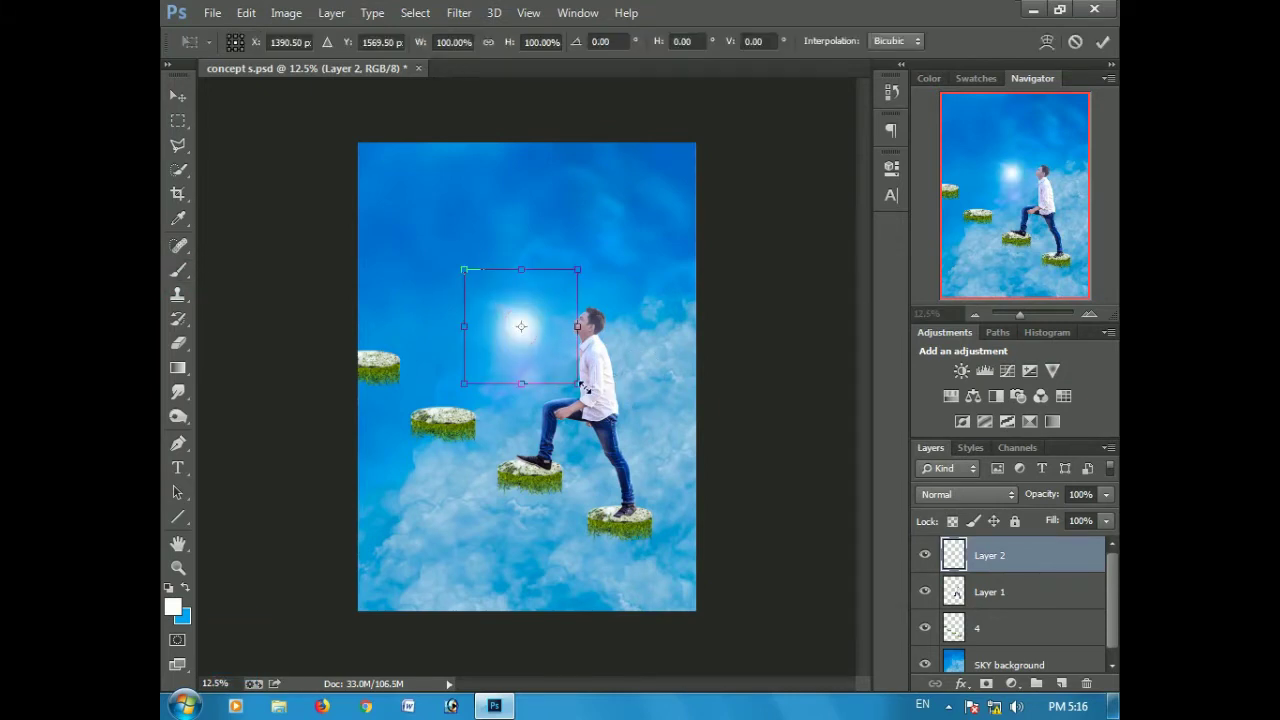
left_click_drag(578, 383, 796, 603)
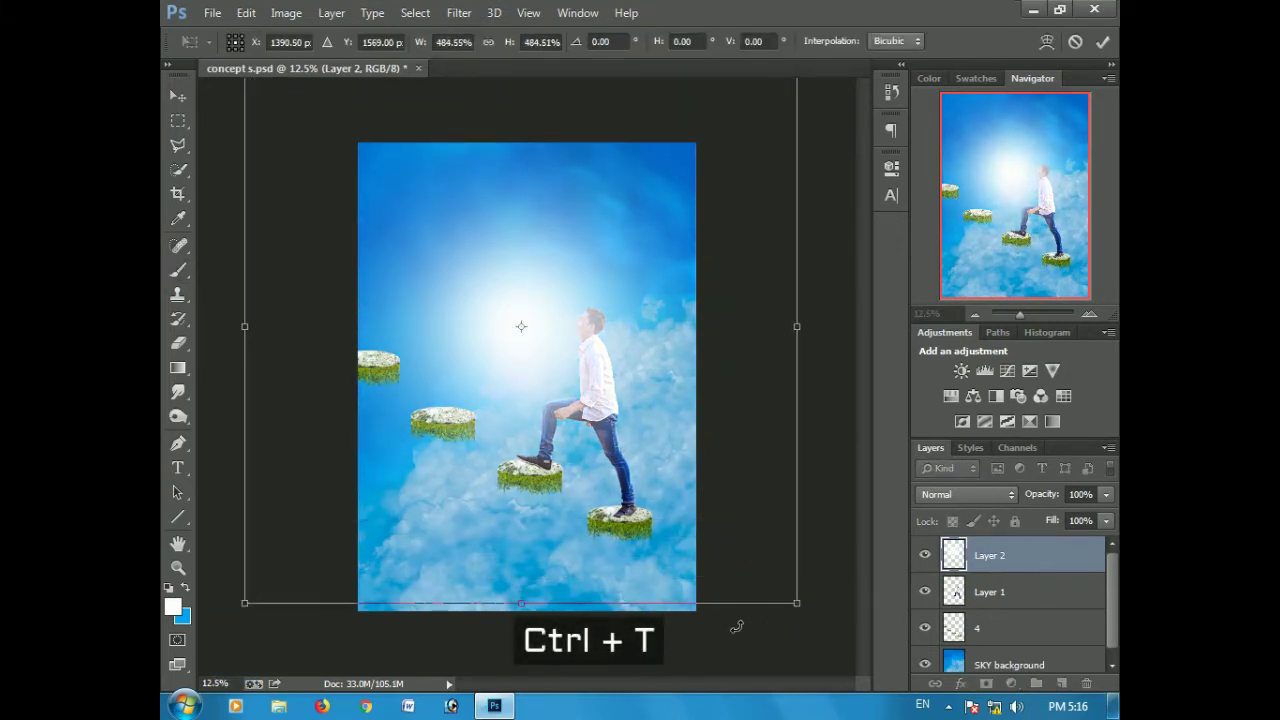
double_click(673, 475)
left_click_drag(580, 358, 615, 448)
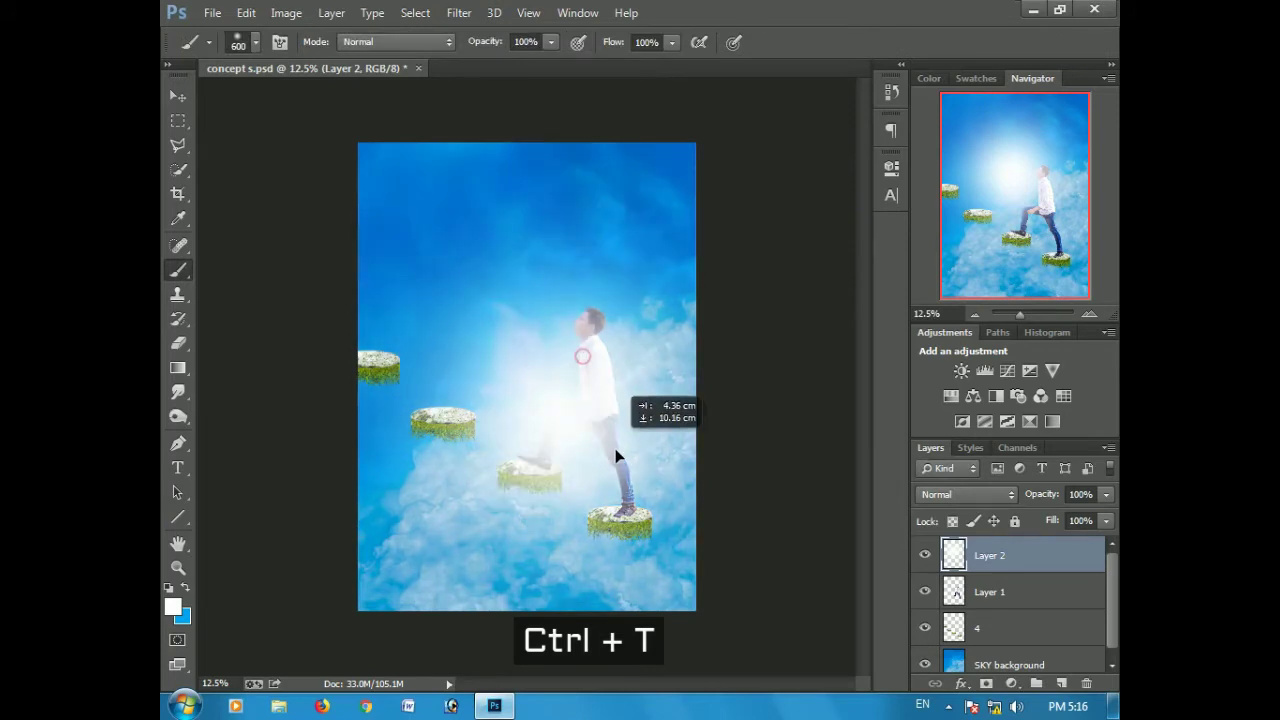
left_click_drag(990, 592, 990, 628)
left_click_drag(727, 545, 745, 564)
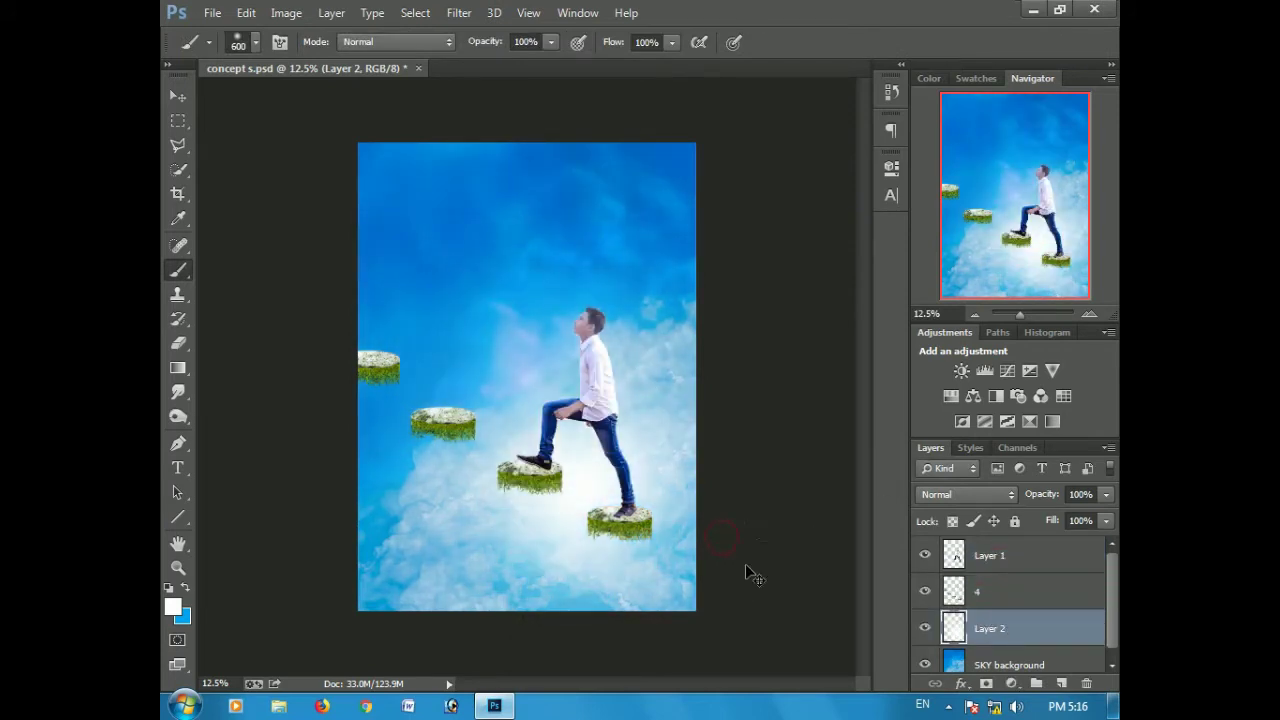
- Enlarge the glow a further 120% and reposition it over the figure
key("ctrl+t")
key("ctrl+minus")
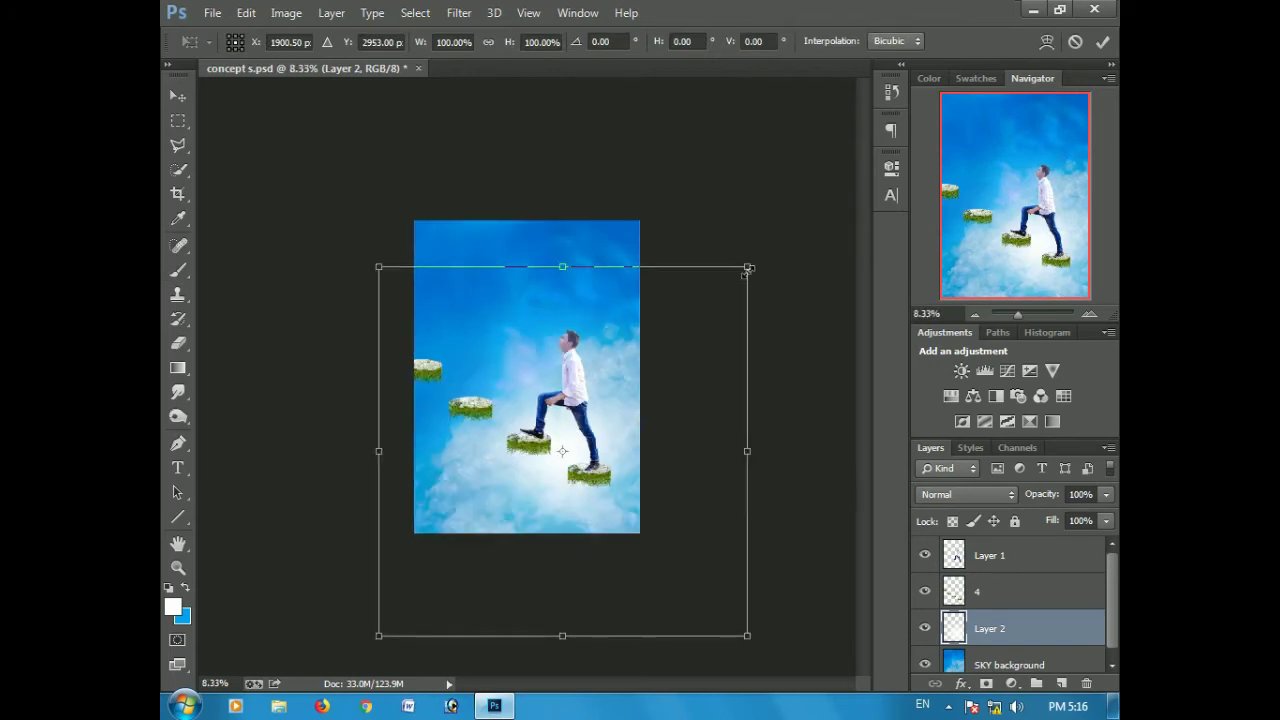
left_click_drag(749, 266, 789, 229)
mouse_move(622, 401)
left_mouse_down()
mouse_move(627, 371)
mouse_move(627, 384)
left_mouse_up()
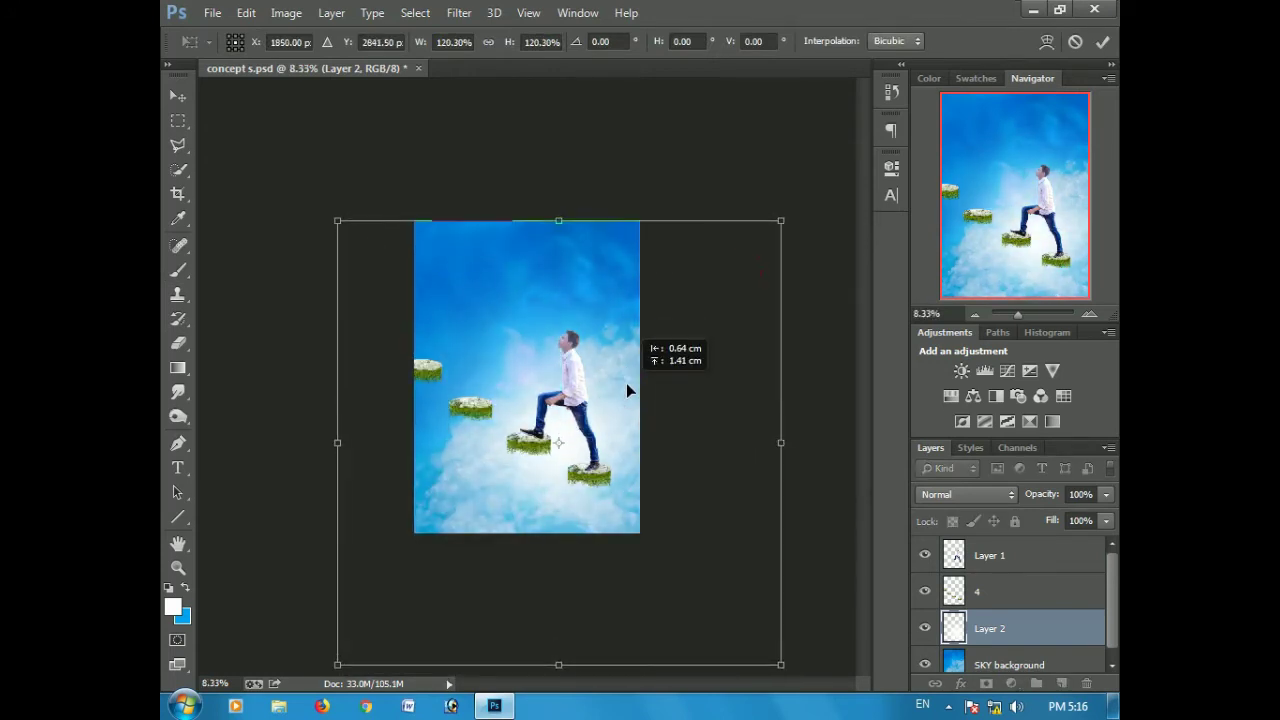
key("b")
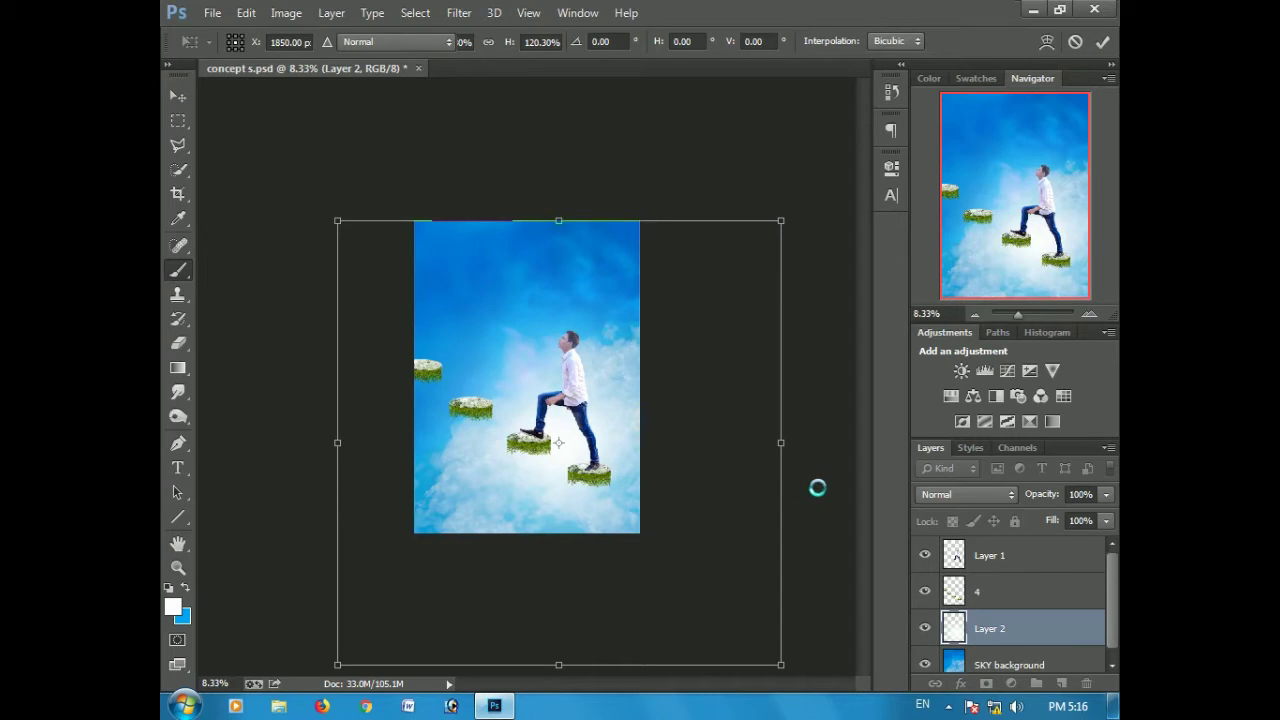
- Set the glow layer to Lighten blend mode with 71% fill
left_click(1107, 520)
left_click_drag(1082, 544, 1079, 545)
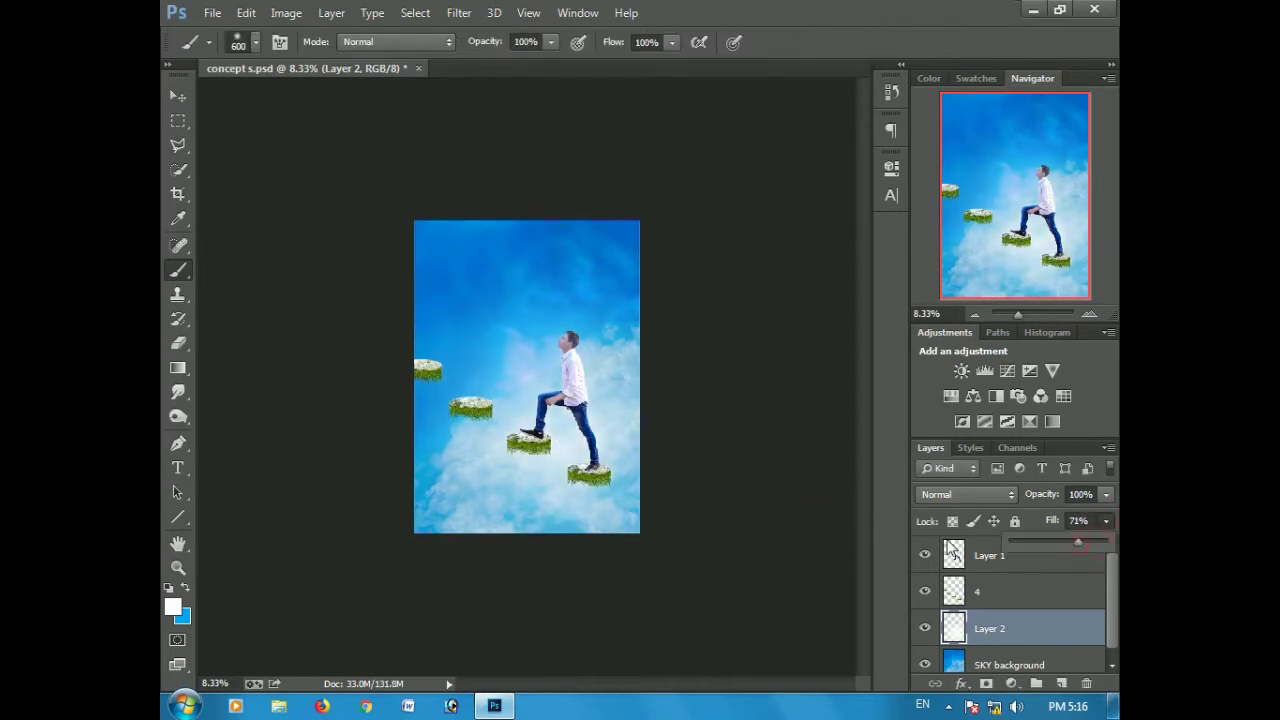
key("ctrl+plus")
left_click(978, 494)
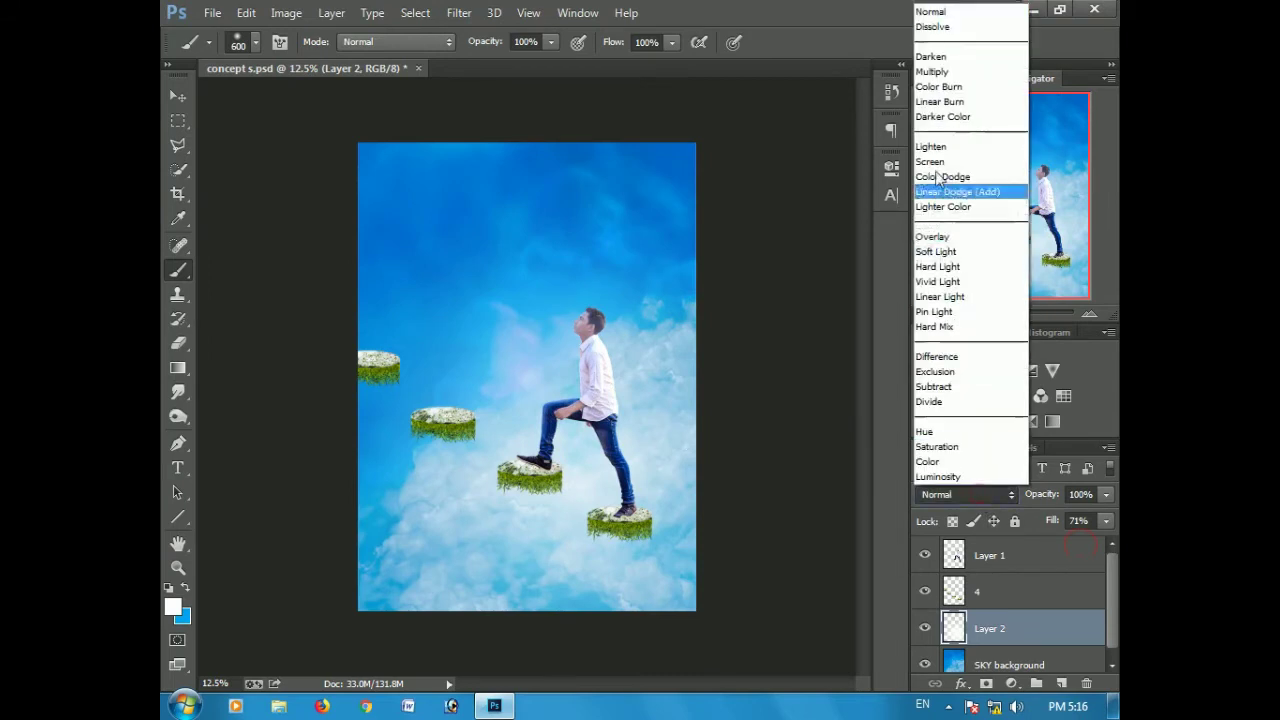
left_click(932, 146)
left_click(1106, 520)
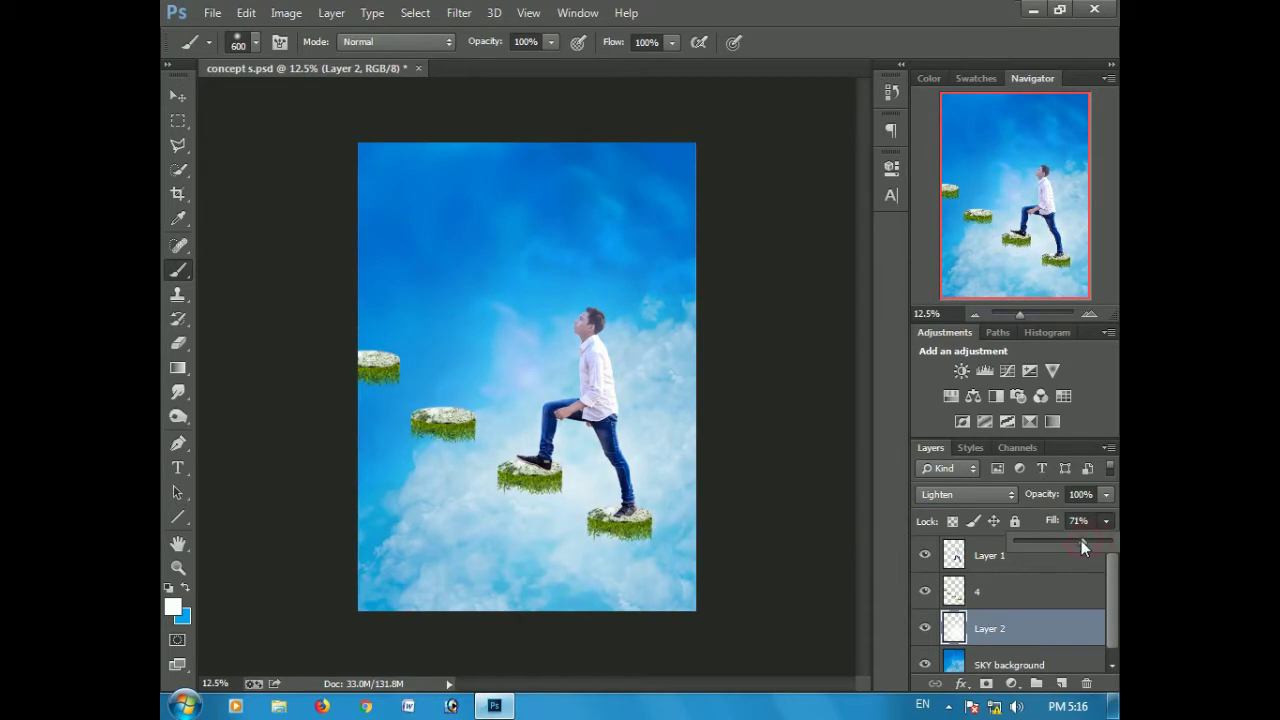
- Select the man's Layer 1 and open the Camera Raw filter on it
left_click(990, 555)
left_click(469, 20)
left_click(489, 127)
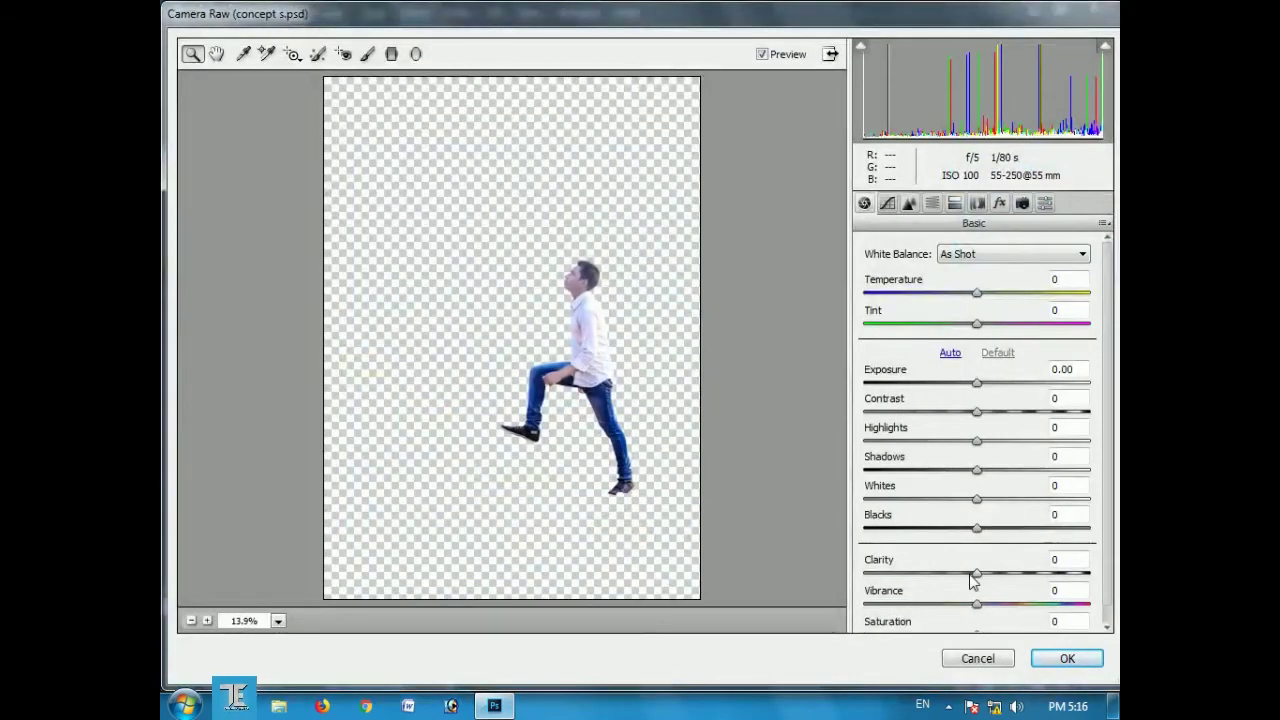
- Give Layer 1 Clarity +7 and Tone Curve Lights +9 in Camera Raw
left_click_drag(975, 576, 985, 576)
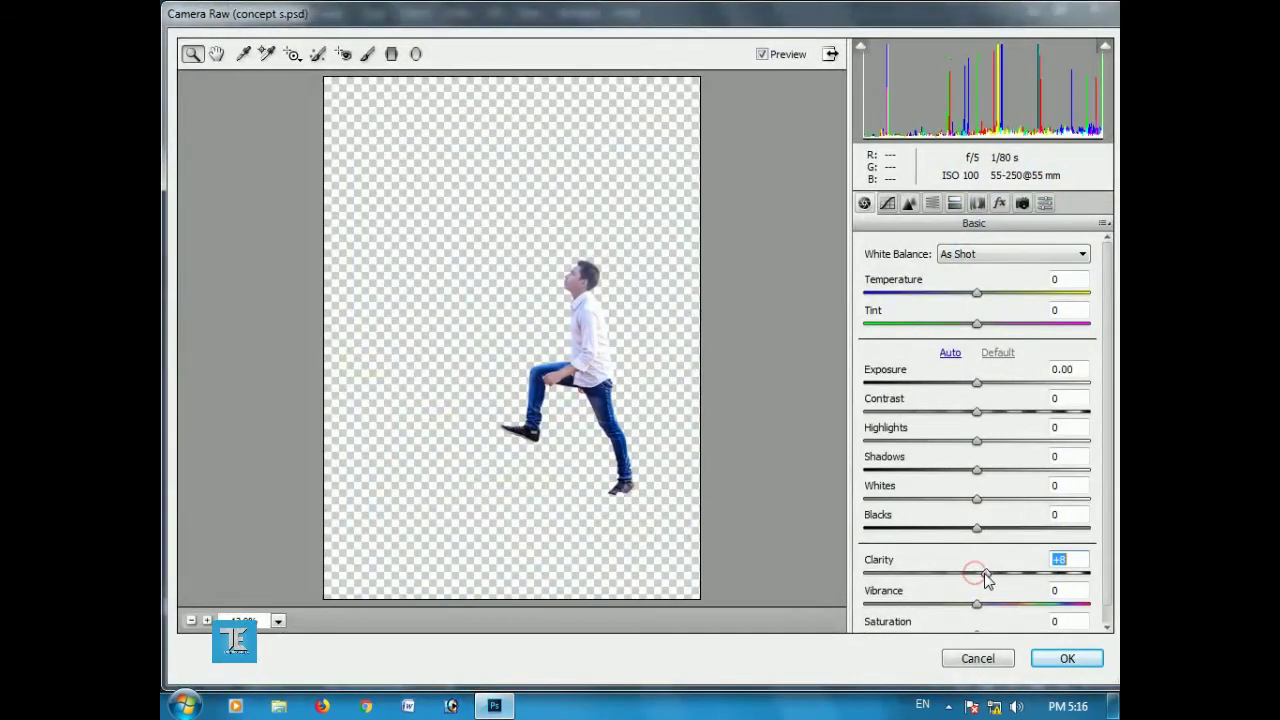
left_click(985, 575)
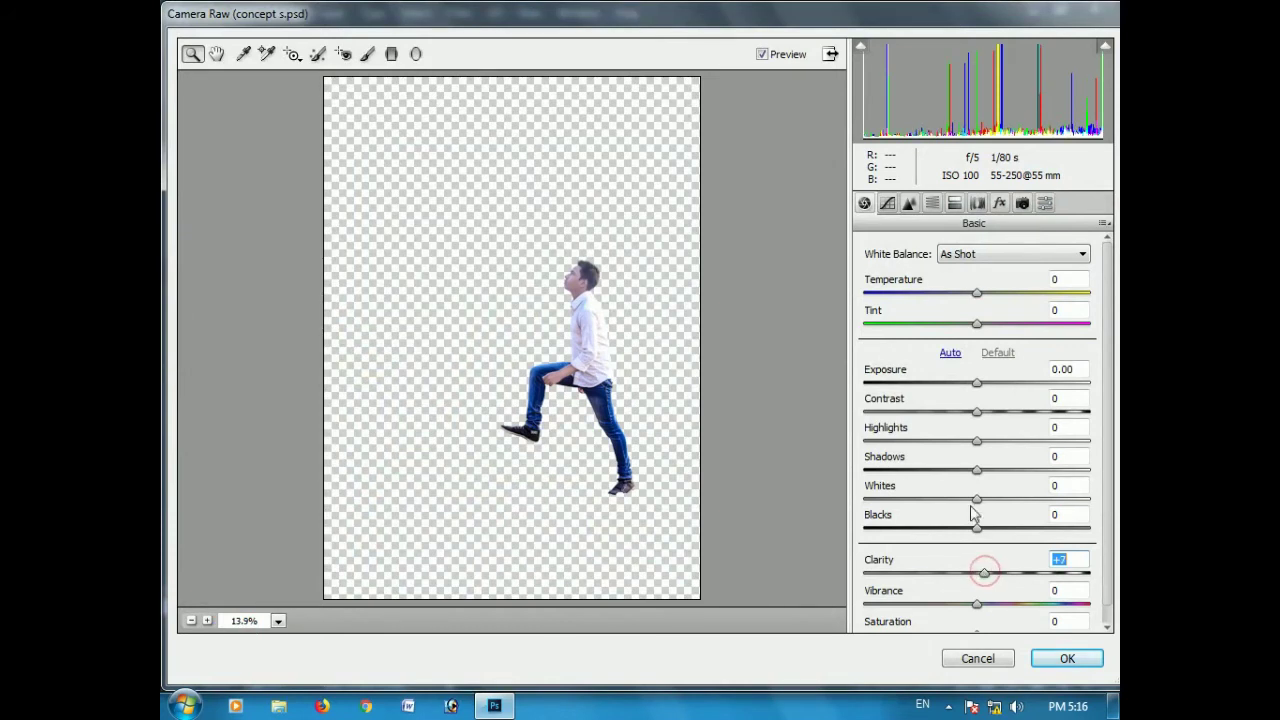
left_click(887, 204)
left_click(985, 574)
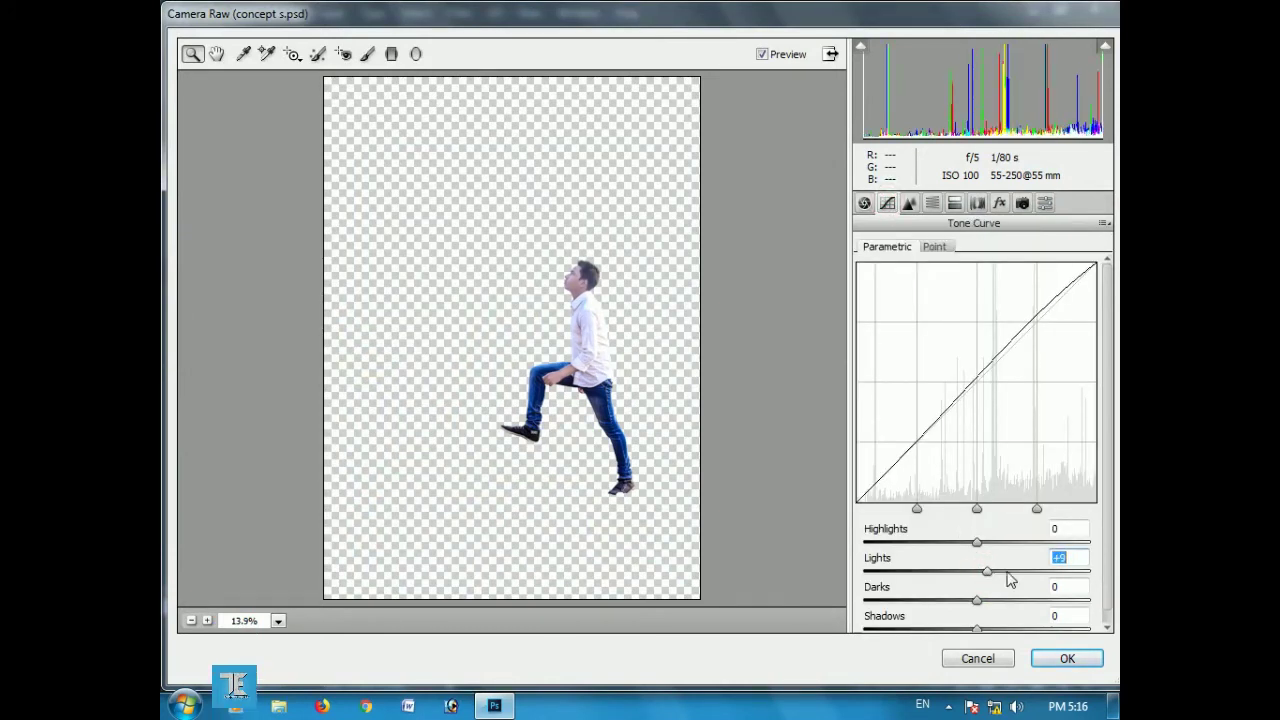
left_click(1064, 657)
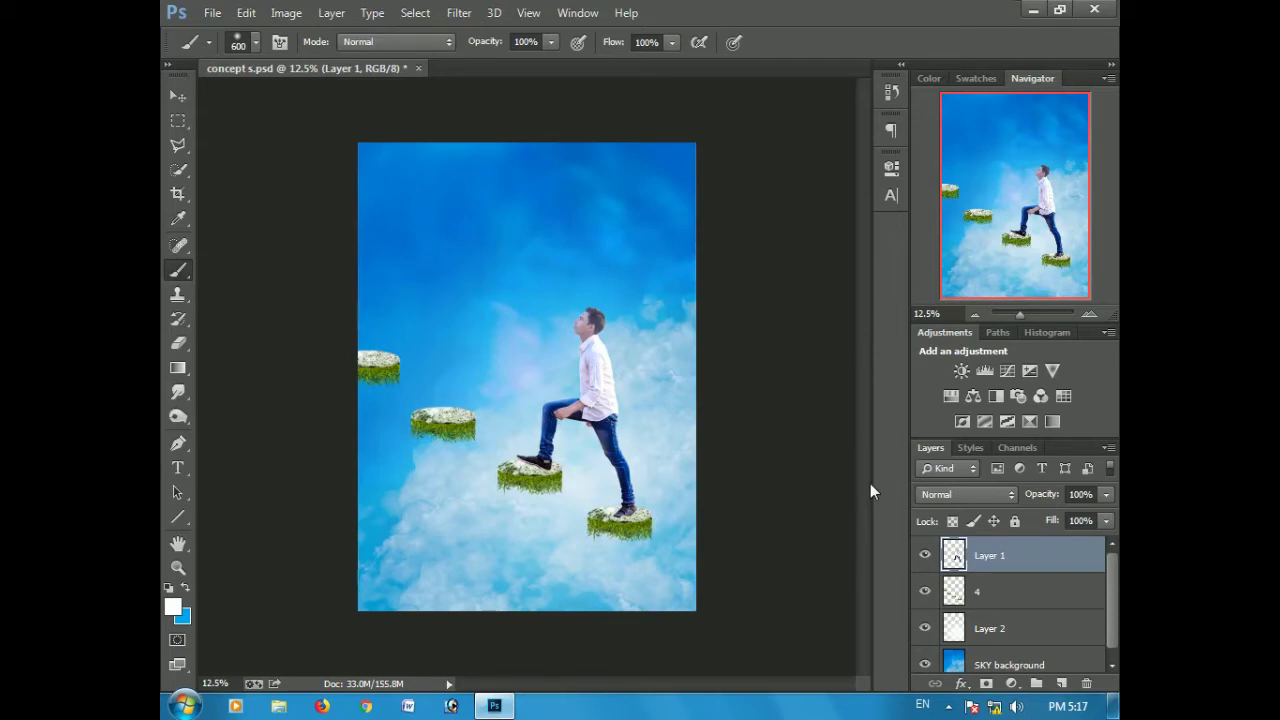
- Load the man's outline as a selection and set the foreground colour to #000000
left_click(957, 562, "ctrl")
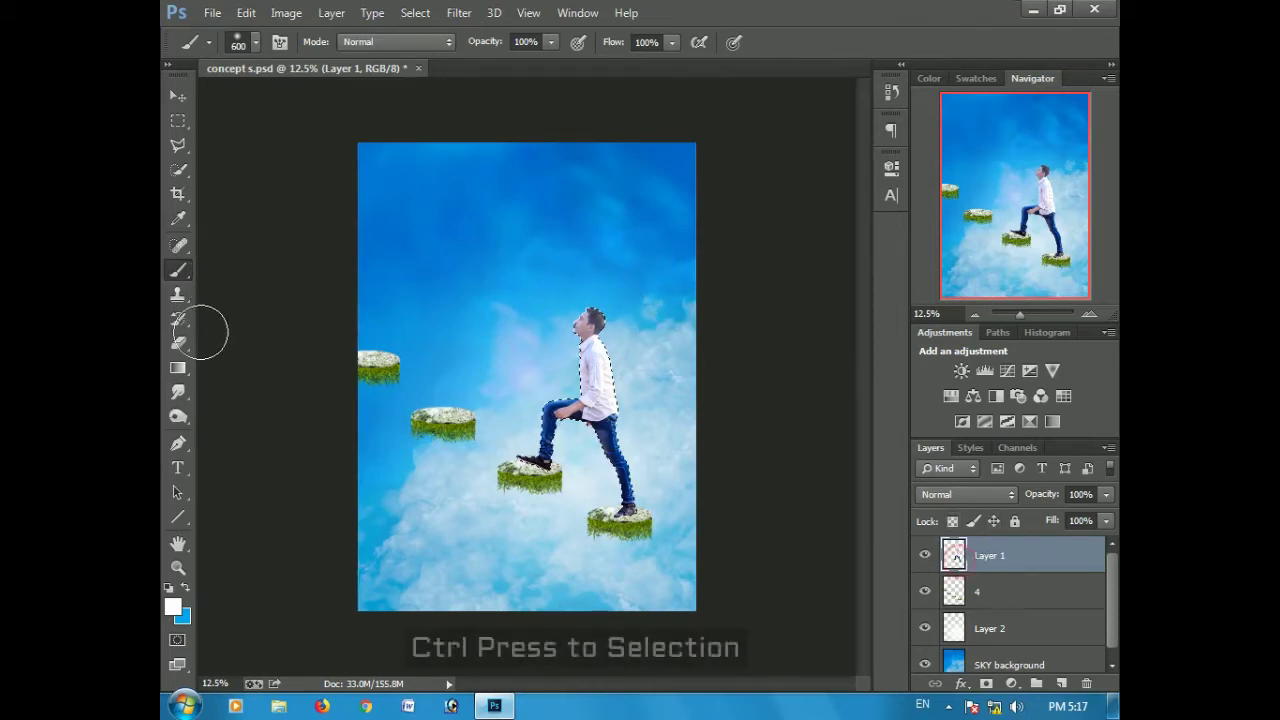
left_click(173, 606)
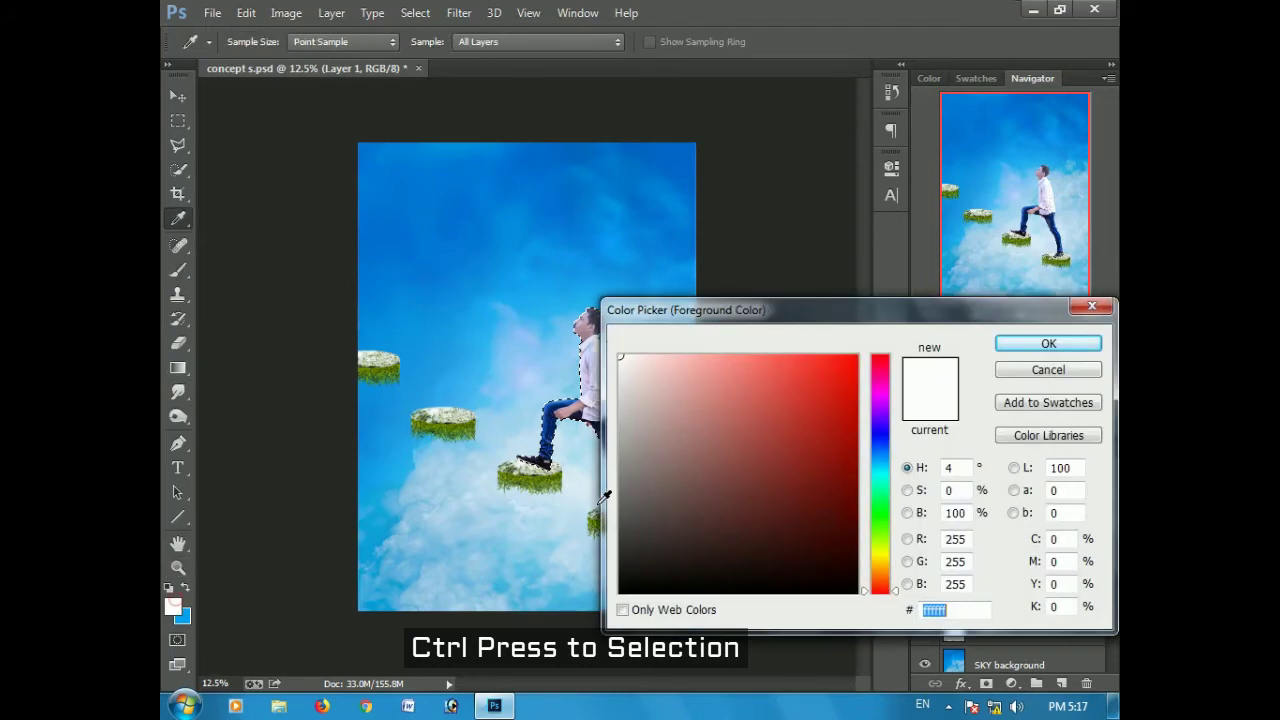
type("000000")
left_click(1048, 343)
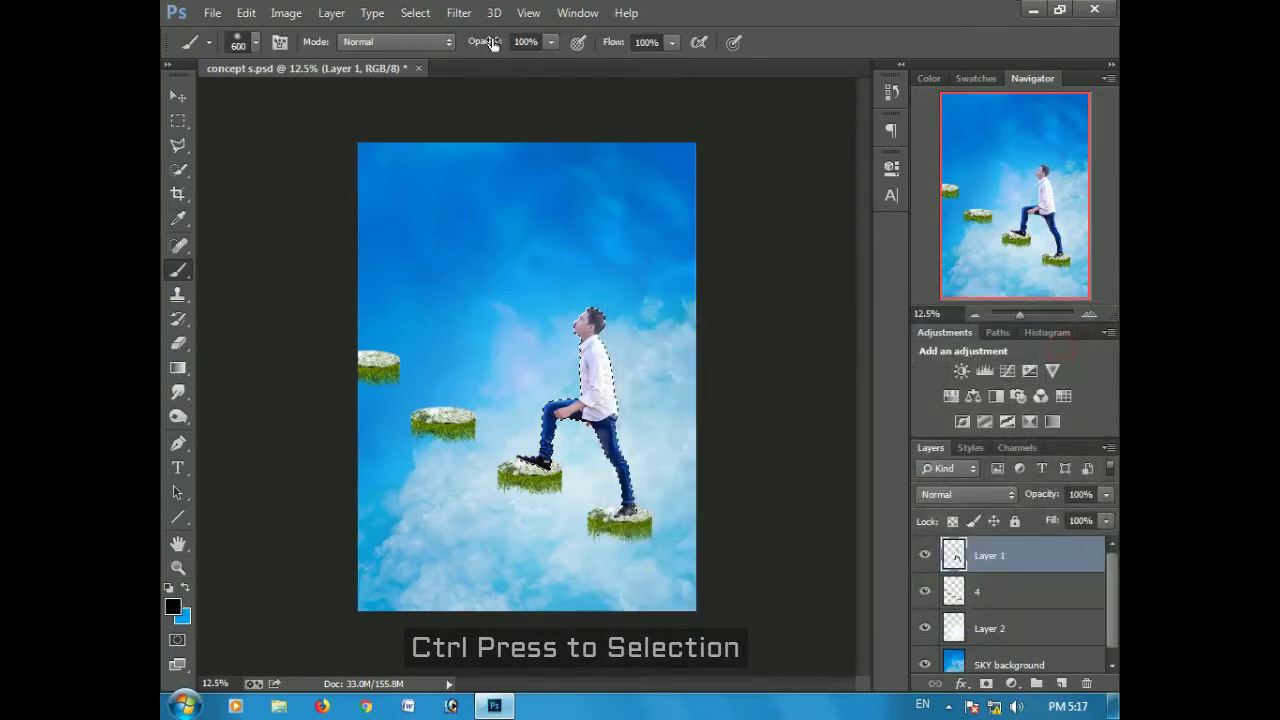
- Set the brush to 20% opacity, 20% flow and smaller size, then deselect and zoom out
type("20")
key("Tab")
type("20")
key("Return")
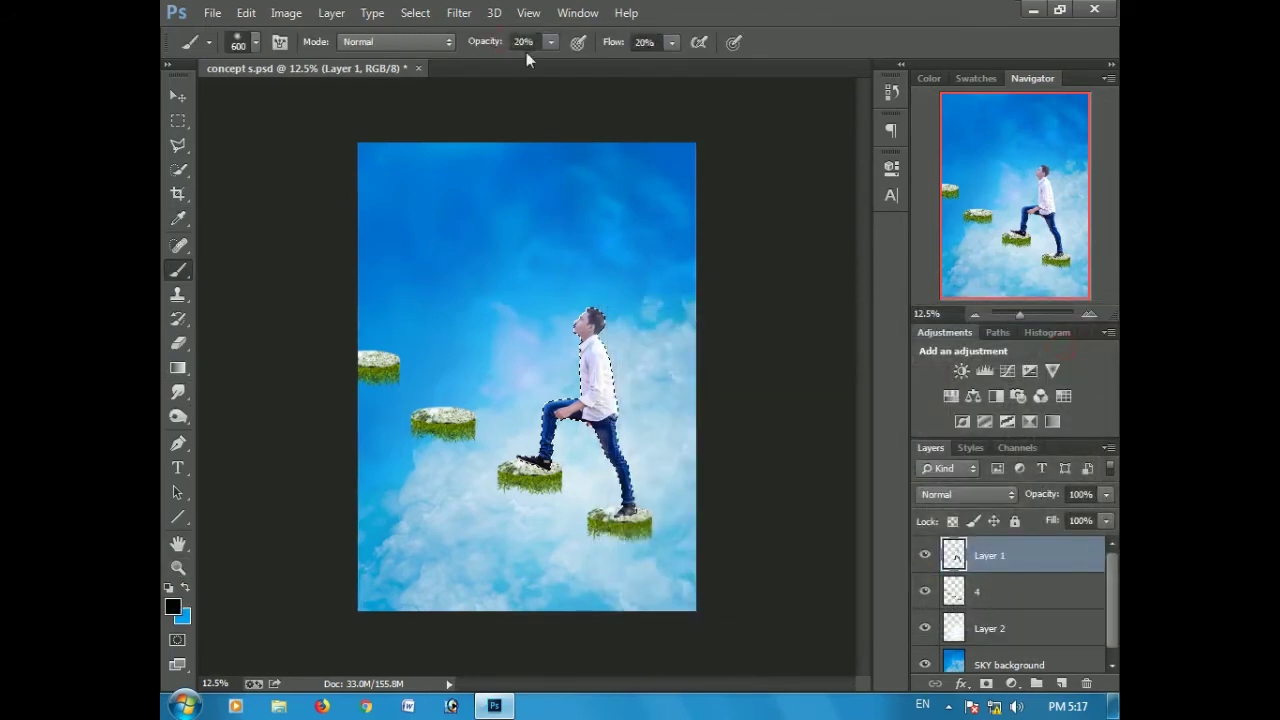
key("ctrl+plus")
key("ctrl+plus")
key("bracketleft")
key("bracketleft")
key("bracketleft")
key("bracketleft")
key("bracketleft")
key("bracketleft")
key("bracketleft")
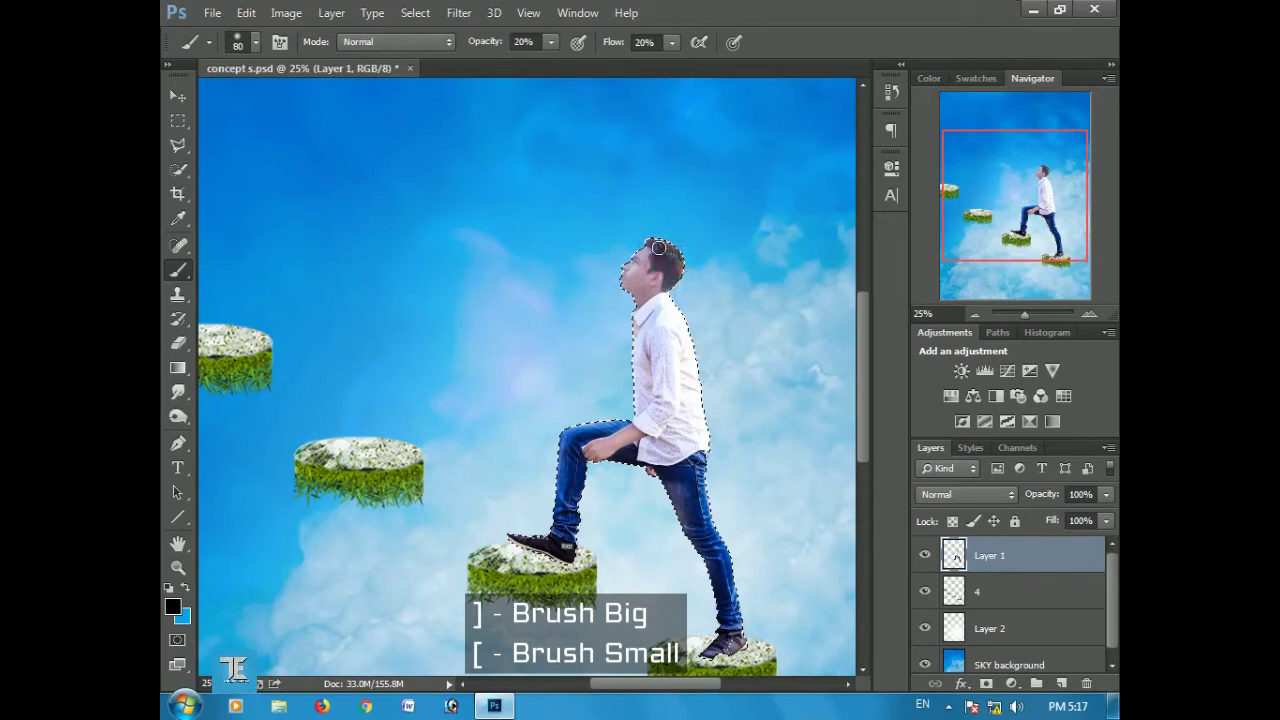
key("ctrl+d")
key("ctrl+minus")
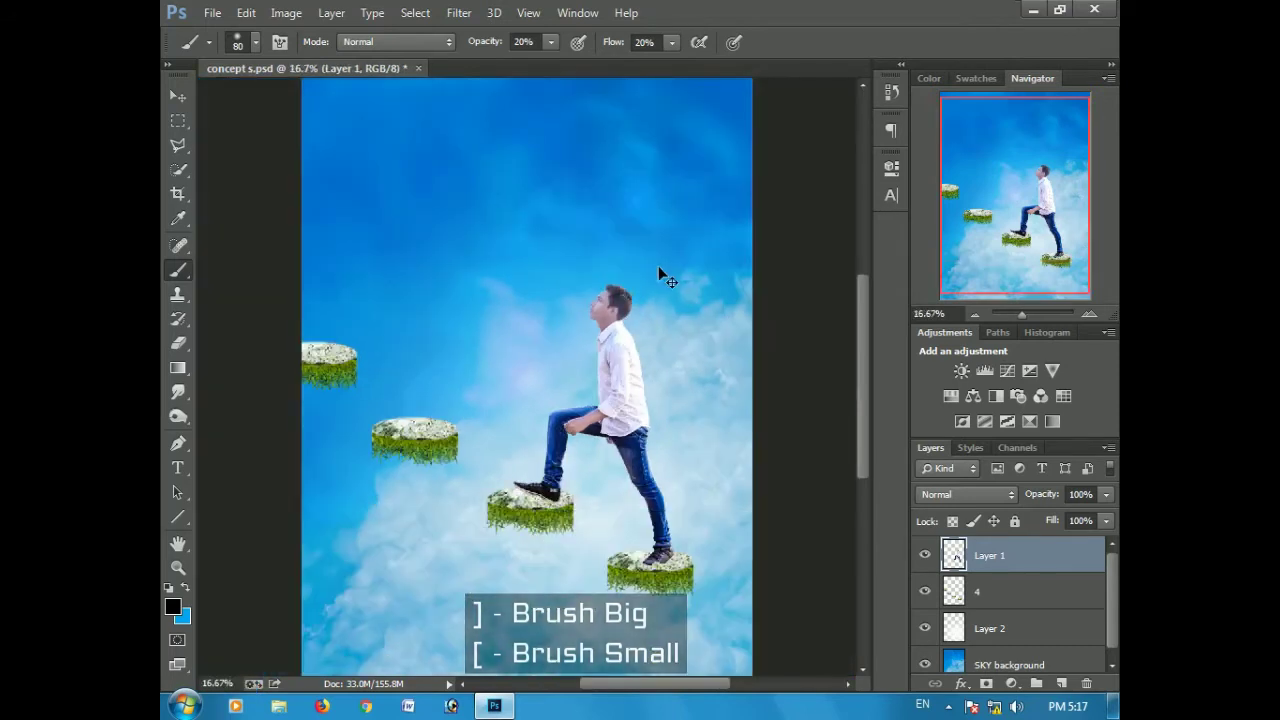
key("ctrl+minus")
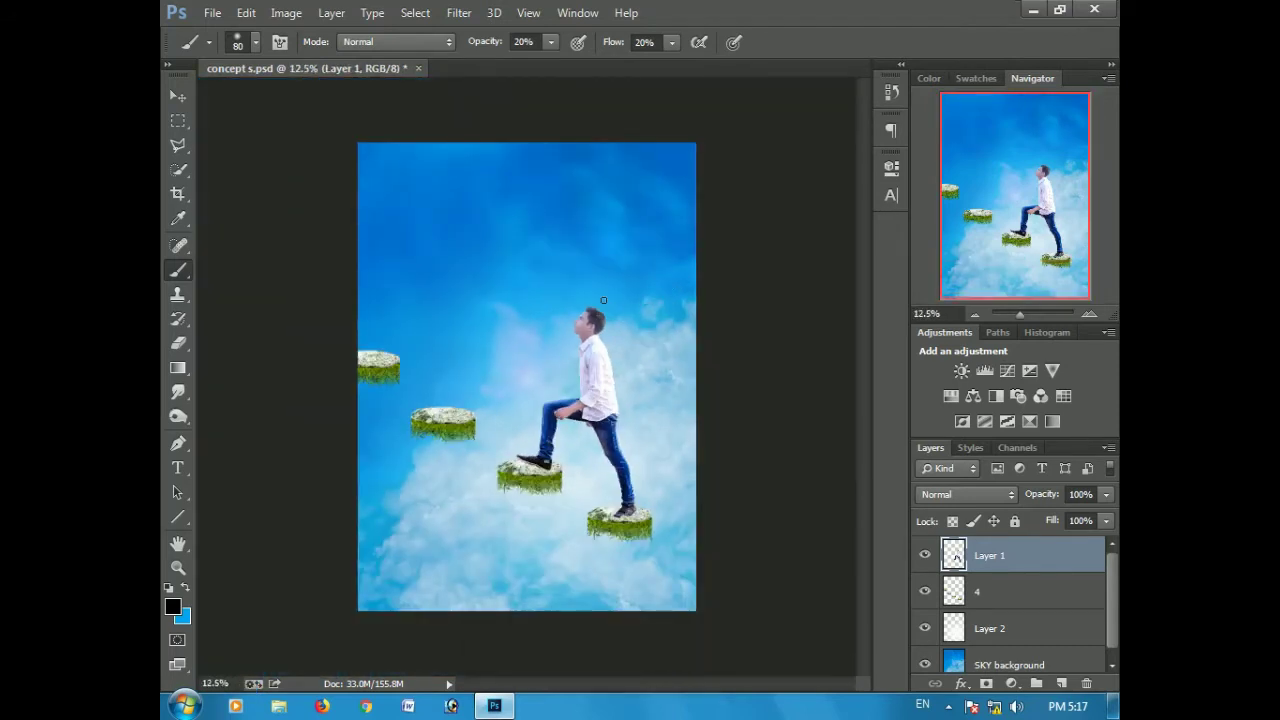
left_click(212, 12)
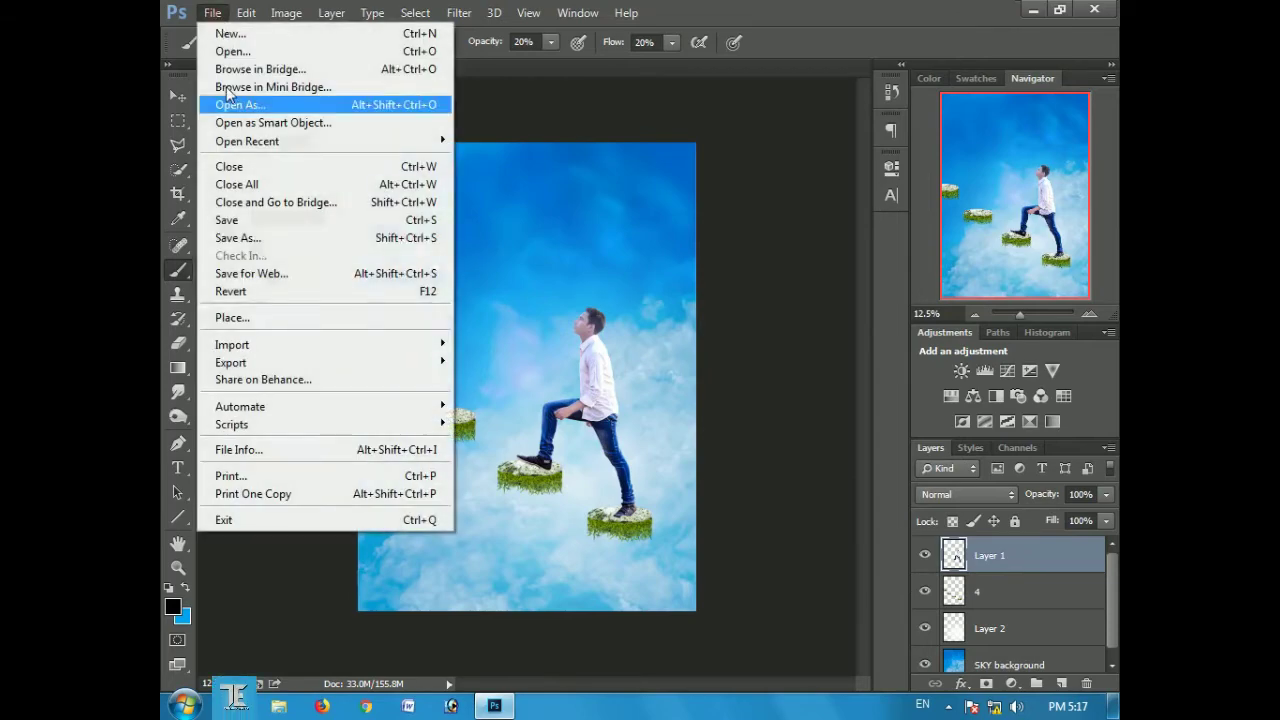
- Place 'PicsArt vs Photoshop 023' from E:\STOCK\1K SPECIAL GIFT\animals and enlarge it
left_click(232, 318)
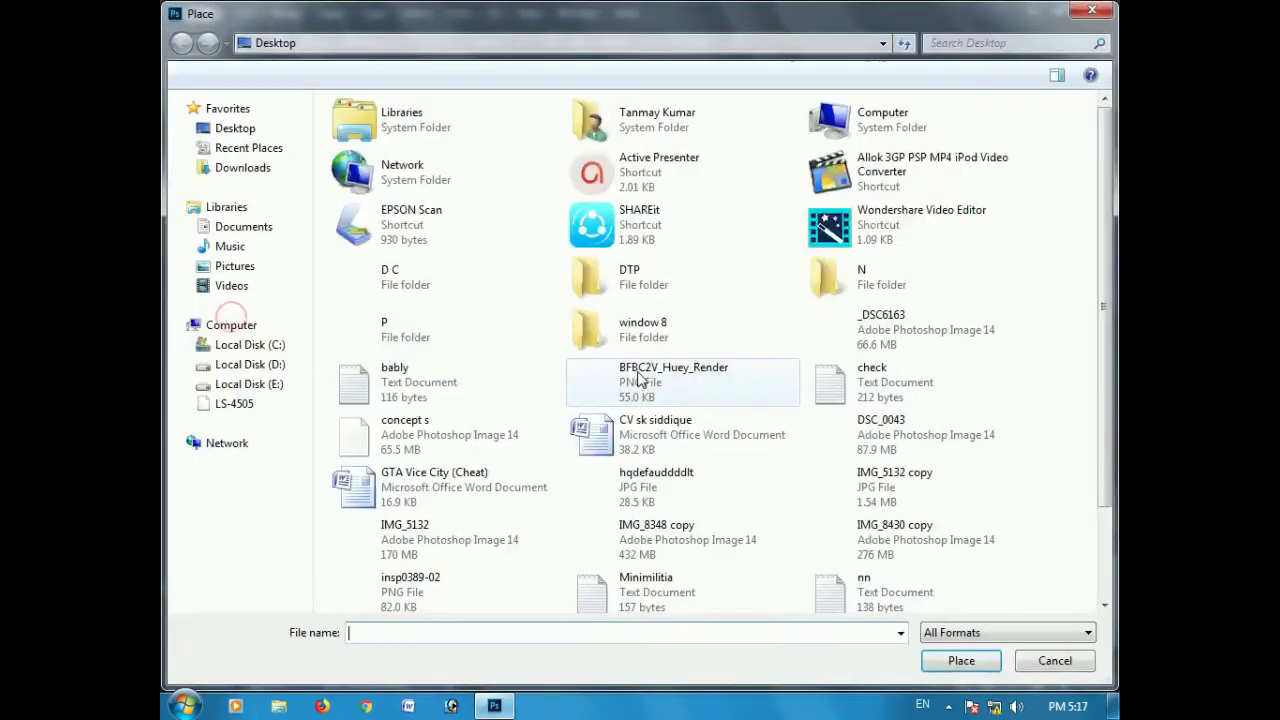
left_click(272, 388)
double_click(368, 405)
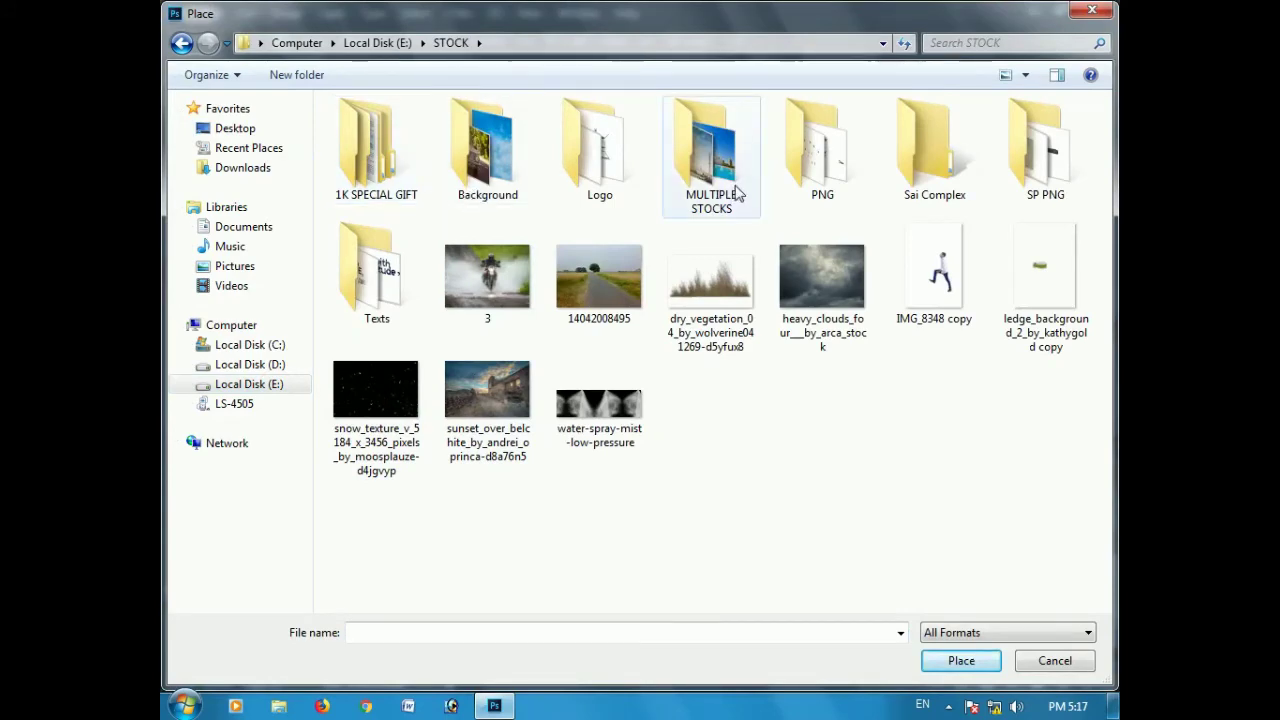
double_click(410, 150)
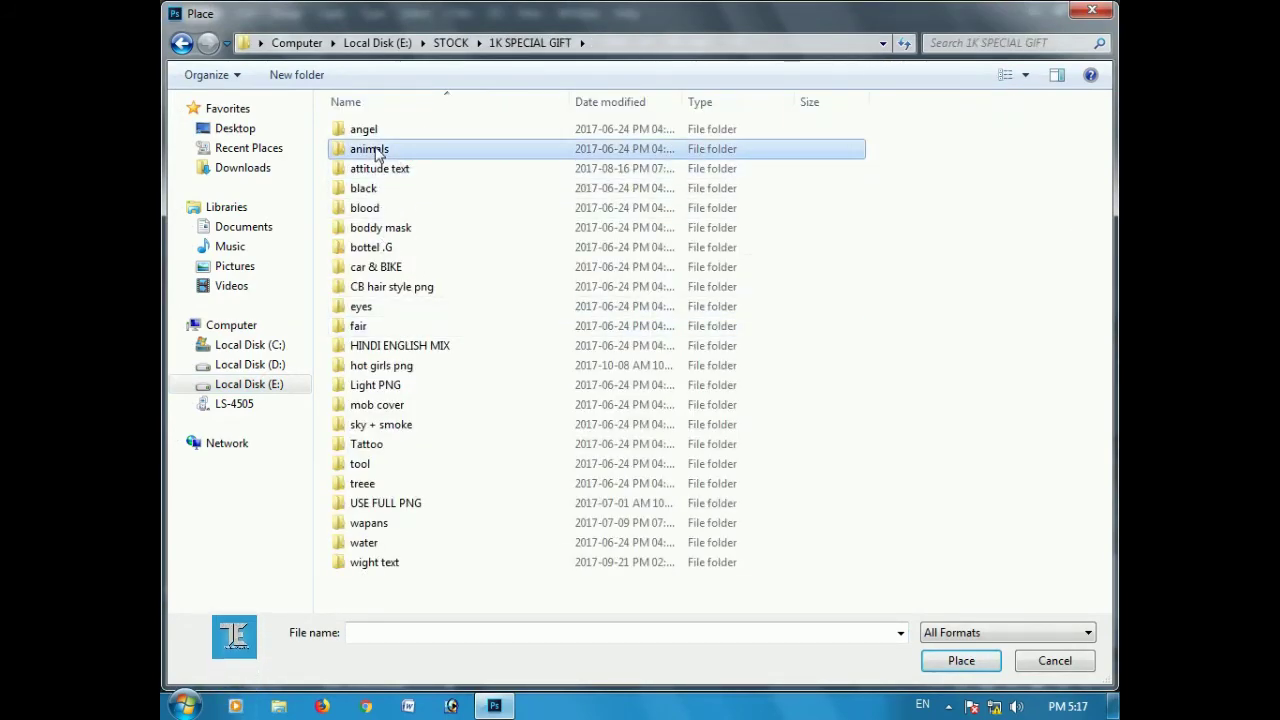
double_click(370, 149)
left_click(497, 518)
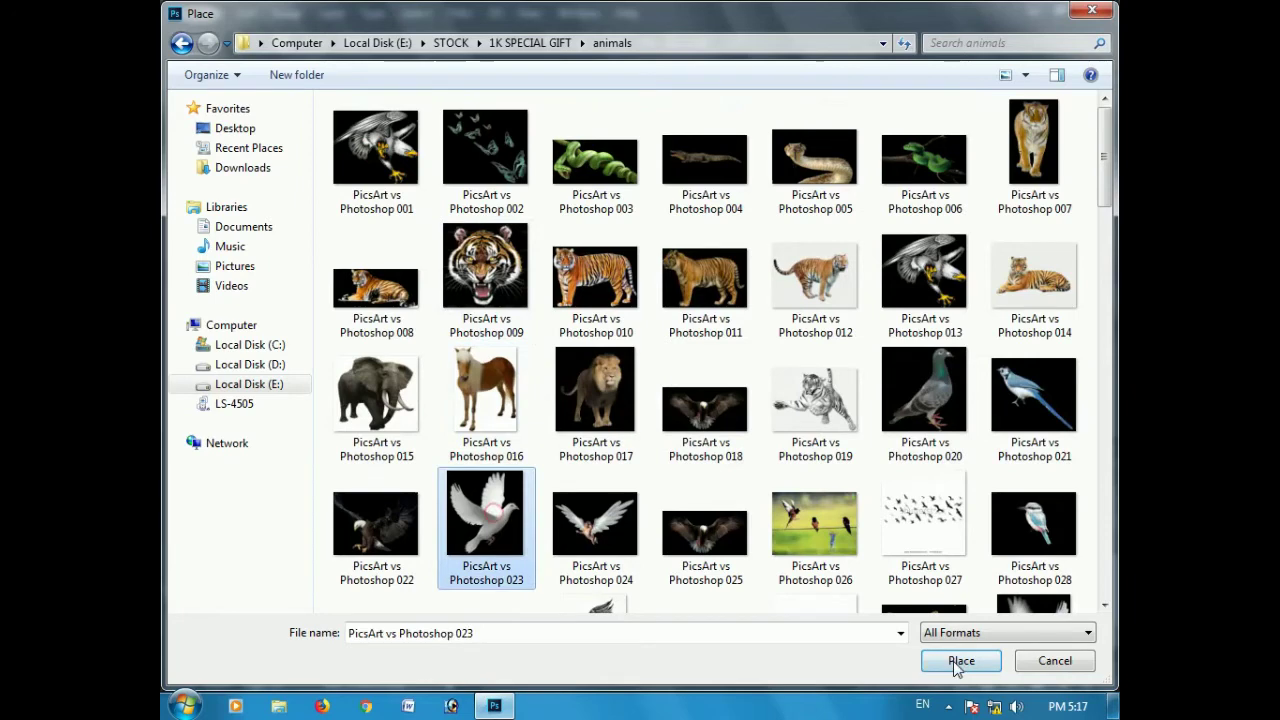
left_click(960, 661)
left_click_drag(604, 460, 614, 472)
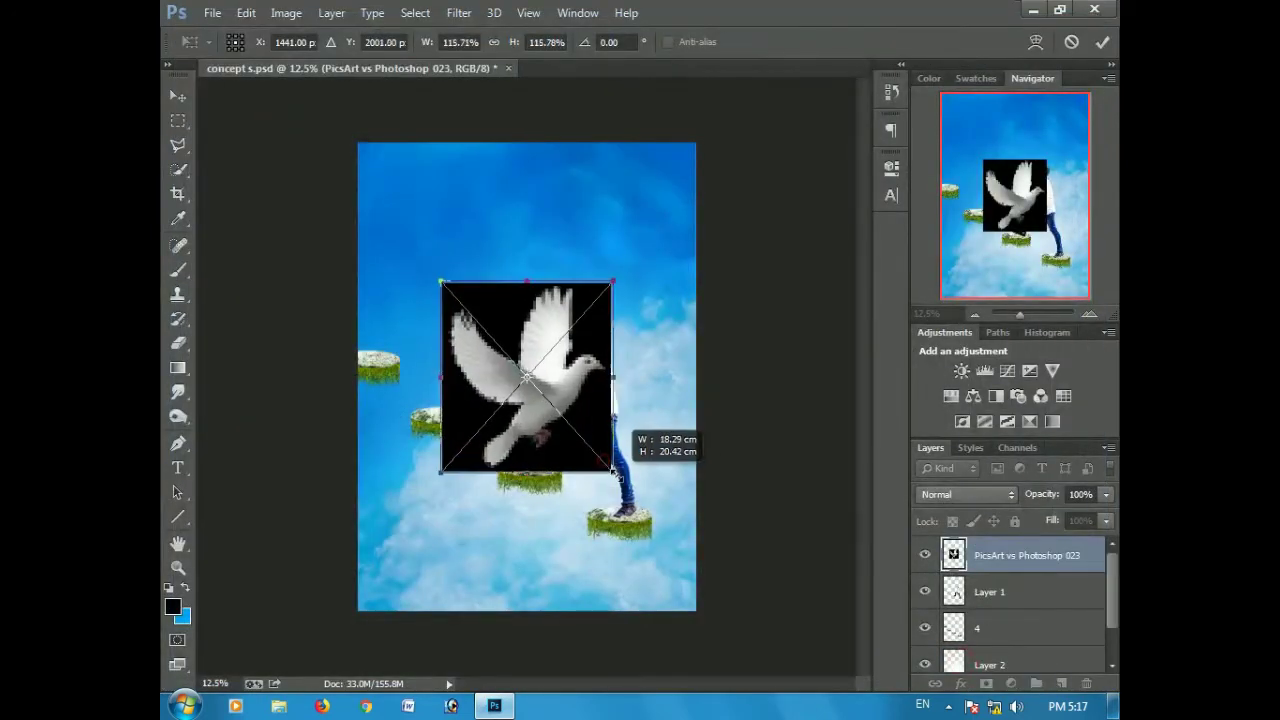
- Rasterize the dove layer, set it to Screen, and move it toward the upper left
key("b")
left_click(558, 365)
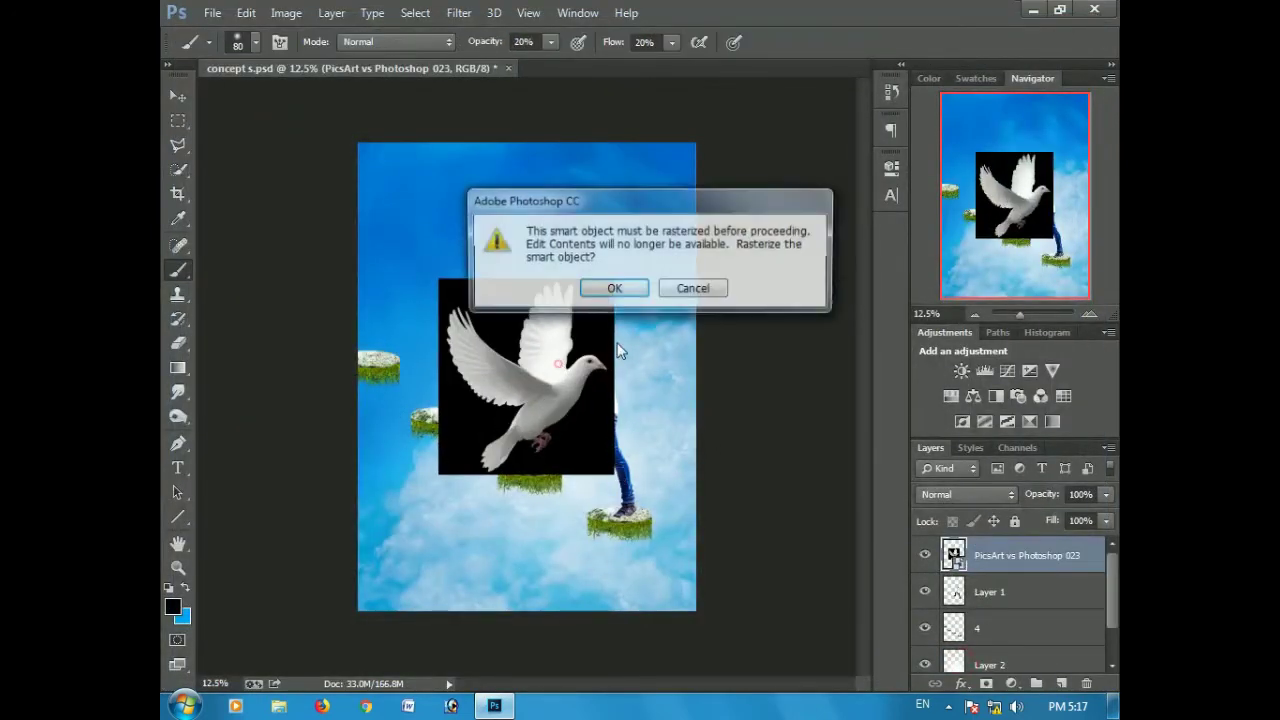
left_click(612, 288)
left_click_drag(548, 433, 468, 346)
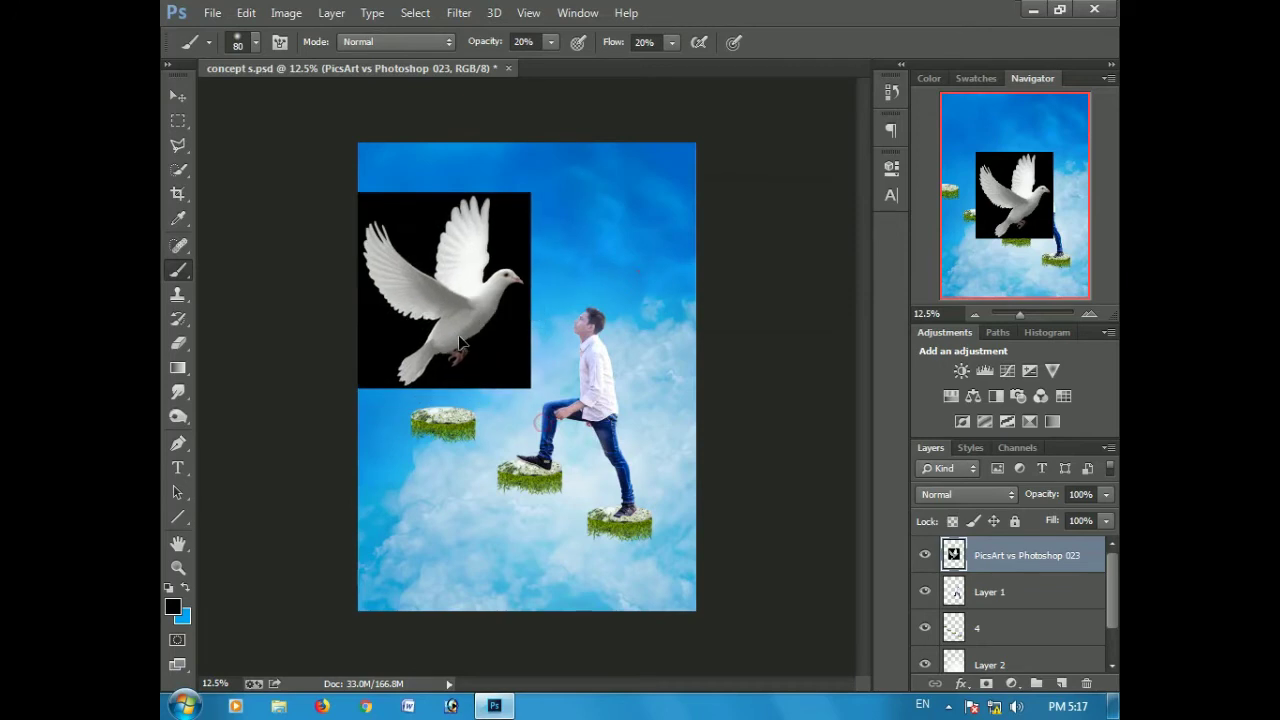
left_click(950, 494)
left_click(930, 161)
left_click_drag(477, 355, 446, 309)
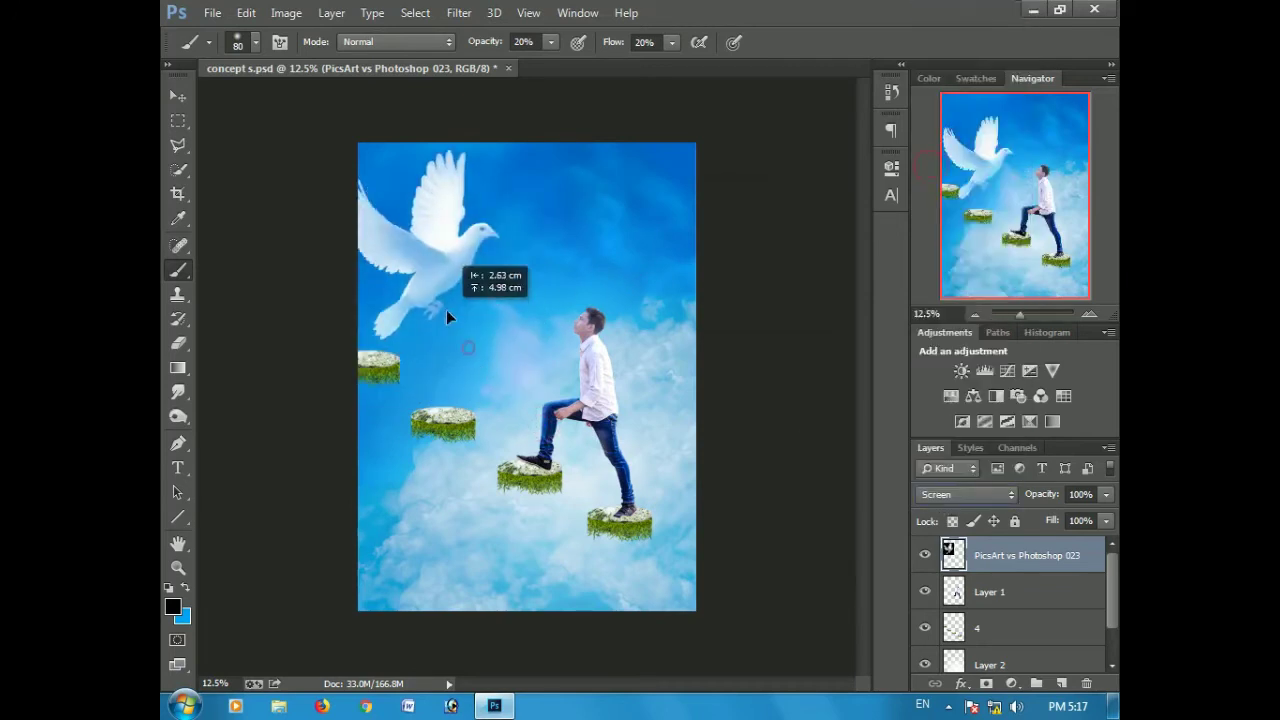
- Flip the dove horizontally, shrink it, and tuck it into the top-left corner
key("ctrl+t")
right_click(504, 175)
left_click(530, 483)
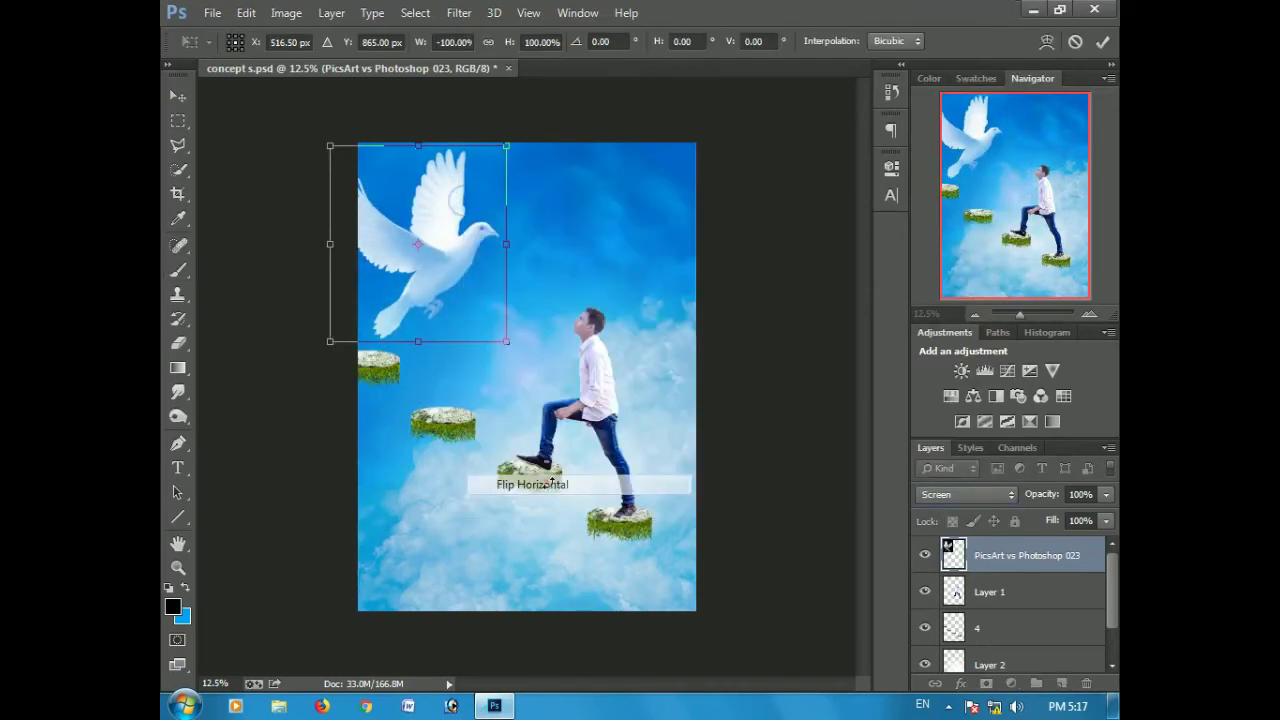
left_click_drag(503, 147, 472, 182)
left_click(178, 270)
mouse_move(448, 265)
left_mouse_down()
mouse_move(415, 220)
mouse_move(465, 290)
mouse_move(431, 271)
mouse_move(508, 357)
left_mouse_up()
key("ctrl+t")
key("Return")
key("ctrl+t")
- Mirror and rotate a dove copy and place it at the lower-right edge
right_click(490, 322)
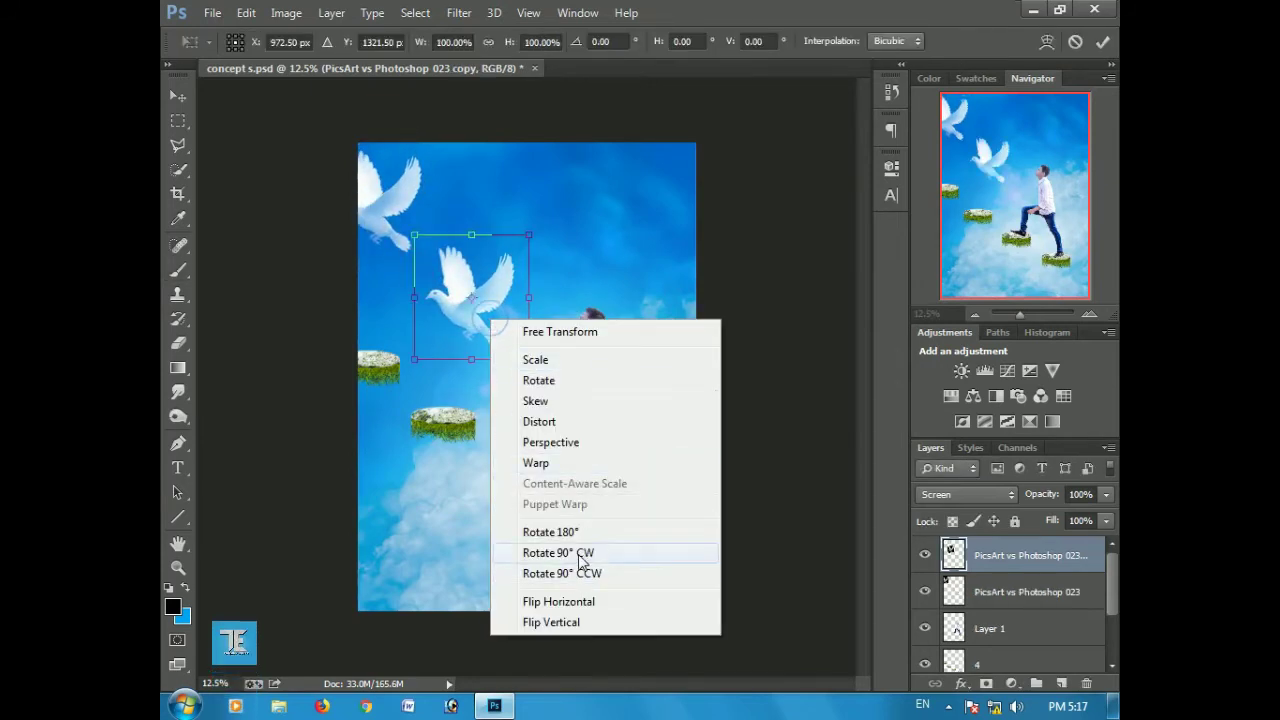
left_click(558, 602)
left_click_drag(514, 219, 552, 204)
key("Return")
key("b")
left_click_drag(472, 300, 715, 575)
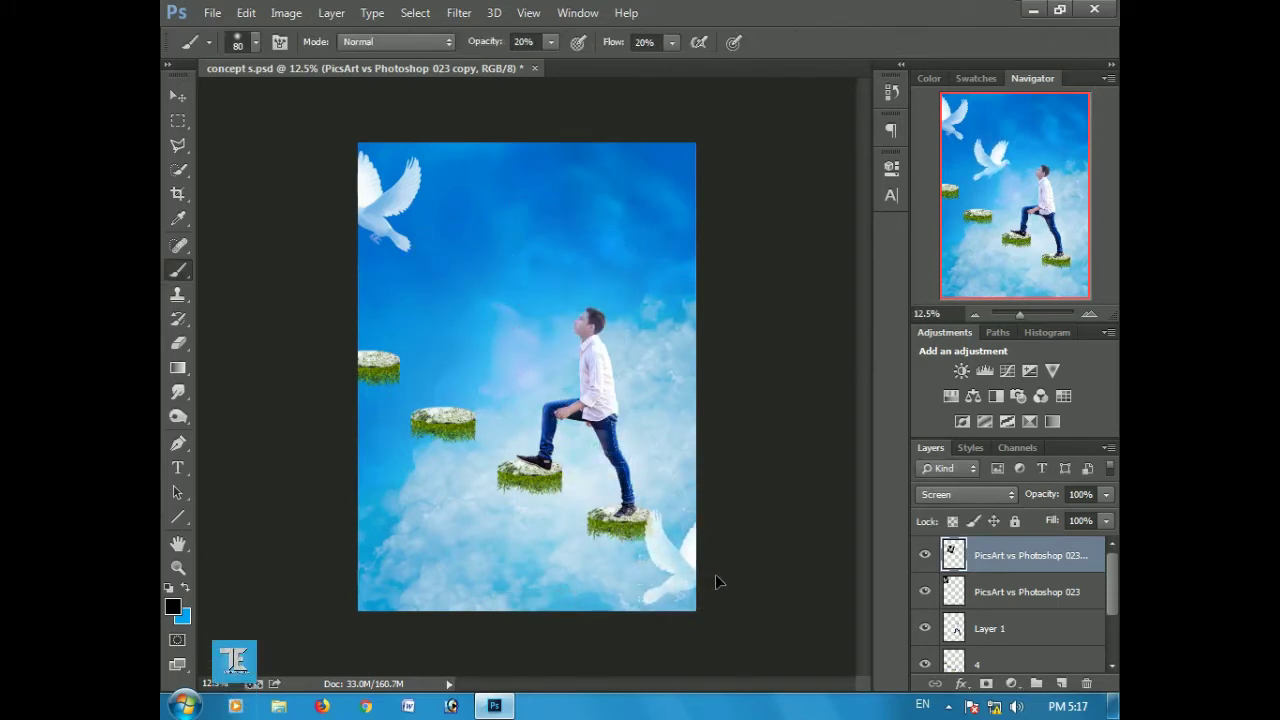
- Copy another dove, rotate it, and move it into the top-right corner
left_click_drag(715, 578, 658, 275)
key("ctrl+t")
right_click(646, 295)
left_click(690, 570)
right_click(626, 300)
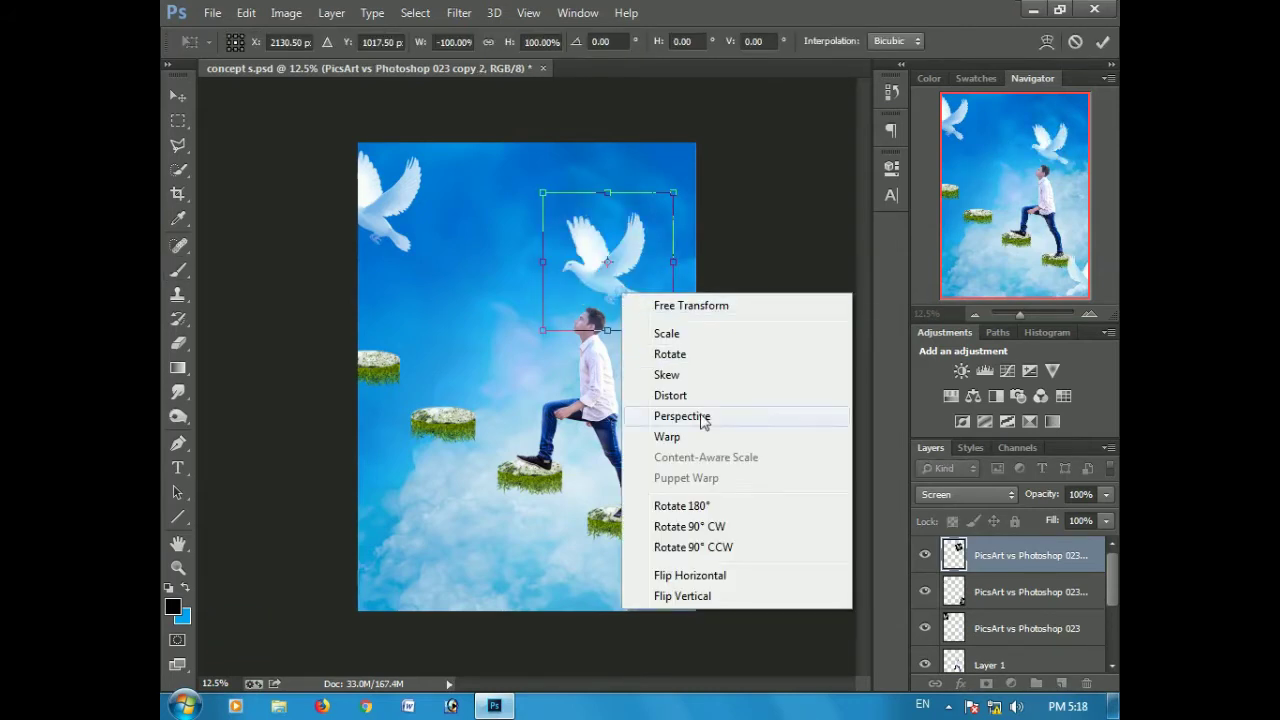
left_click(690, 575)
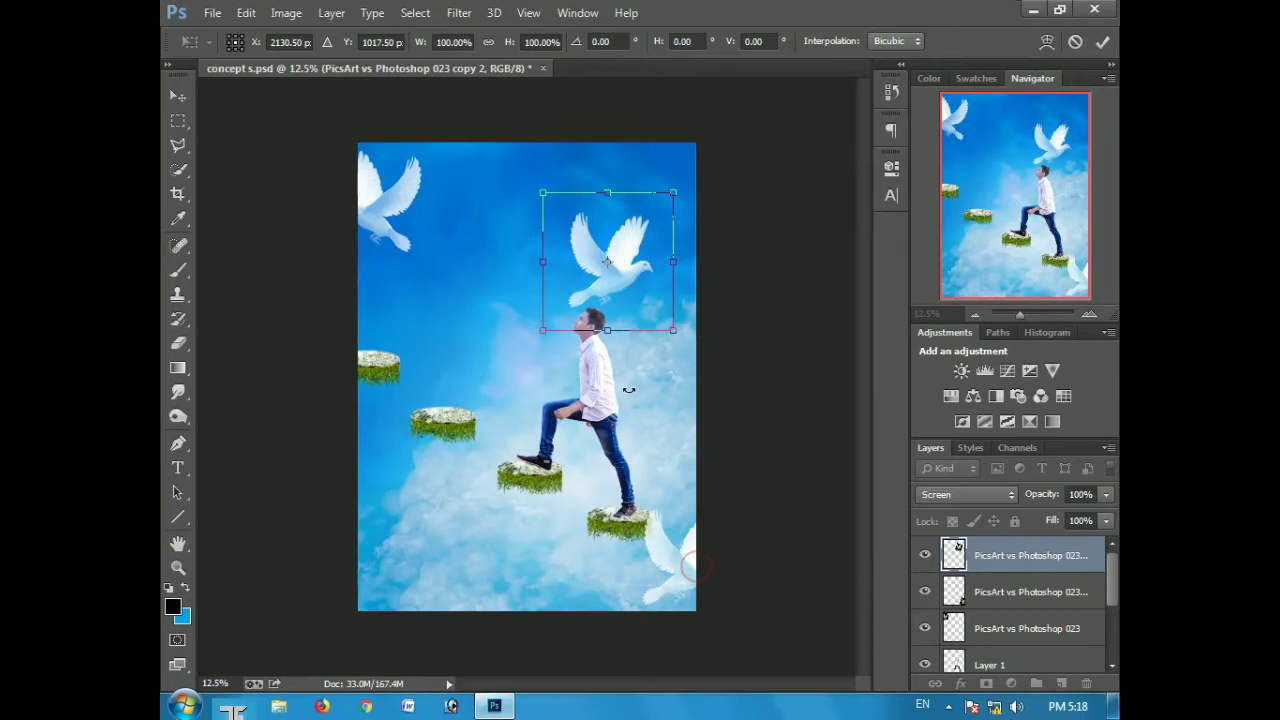
left_click_drag(677, 334, 705, 296)
key("Return")
key("b")
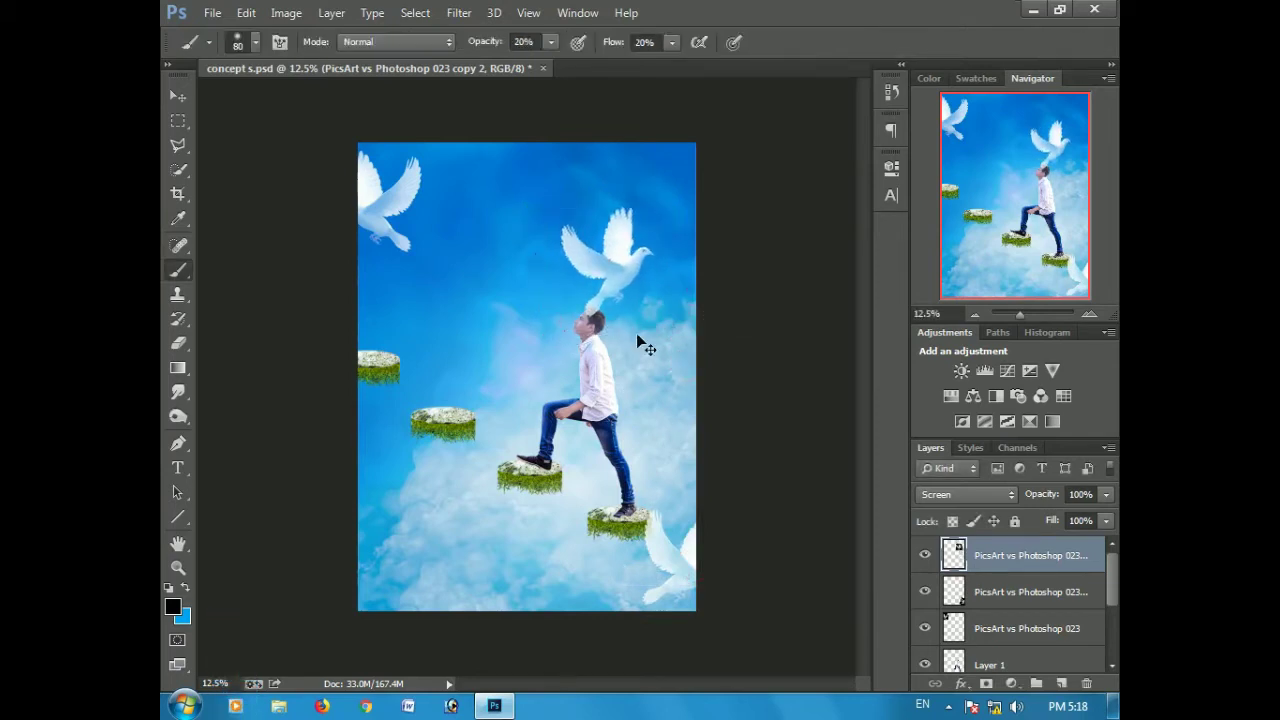
left_click_drag(643, 343, 703, 238)
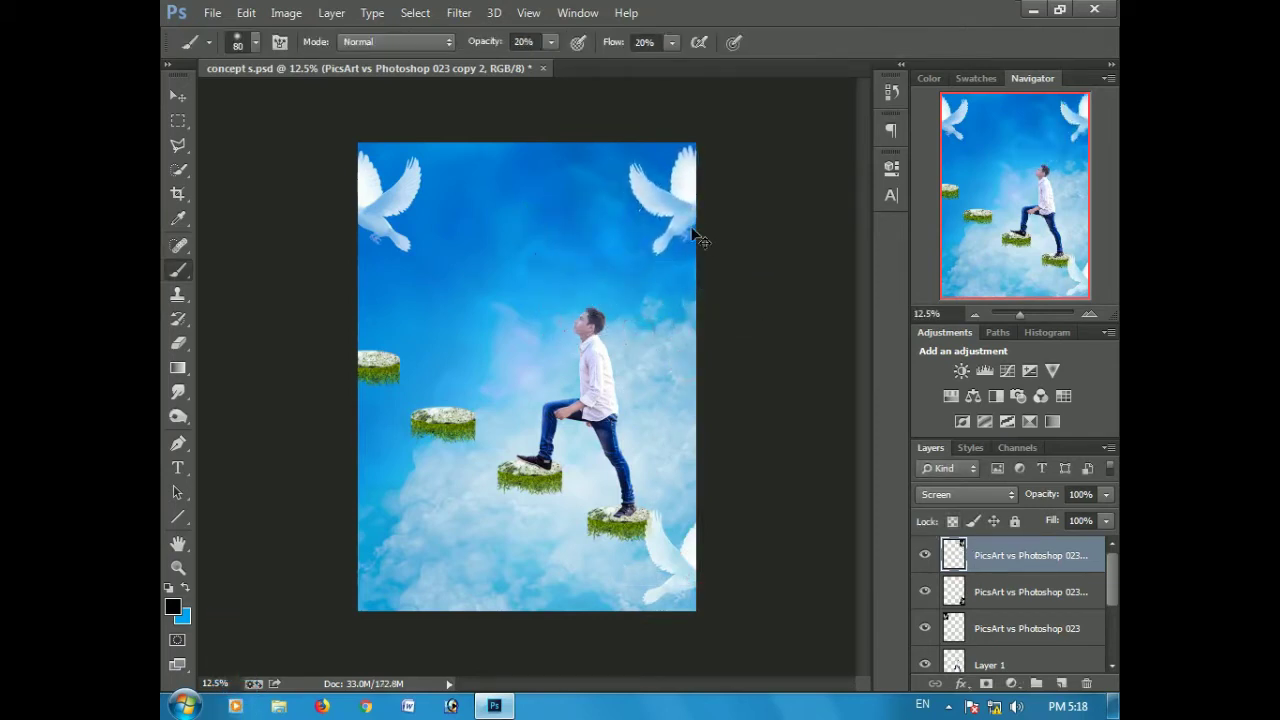
- Add a mirrored dove shrunk to about 58% at the lower-left edge, then merge the dove layers
left_click_drag(705, 238, 422, 510)
key("ctrl+t")
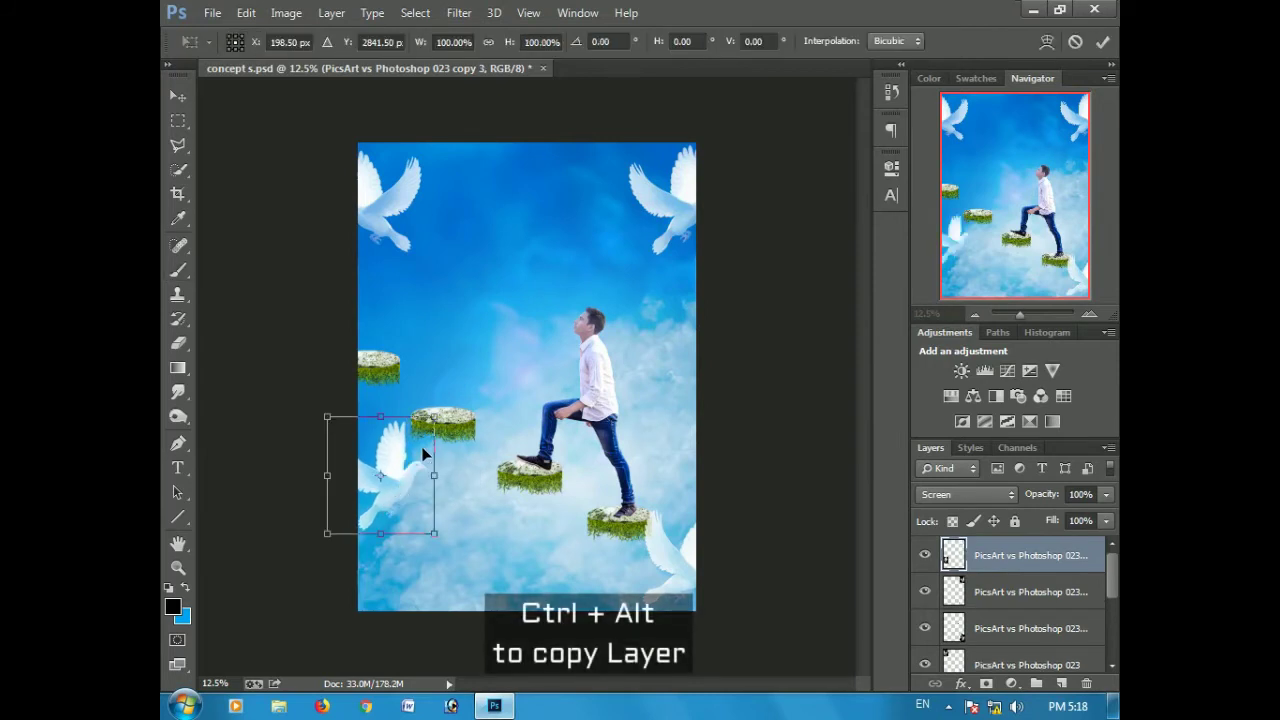
left_click_drag(430, 417, 411, 441)
right_click(384, 470)
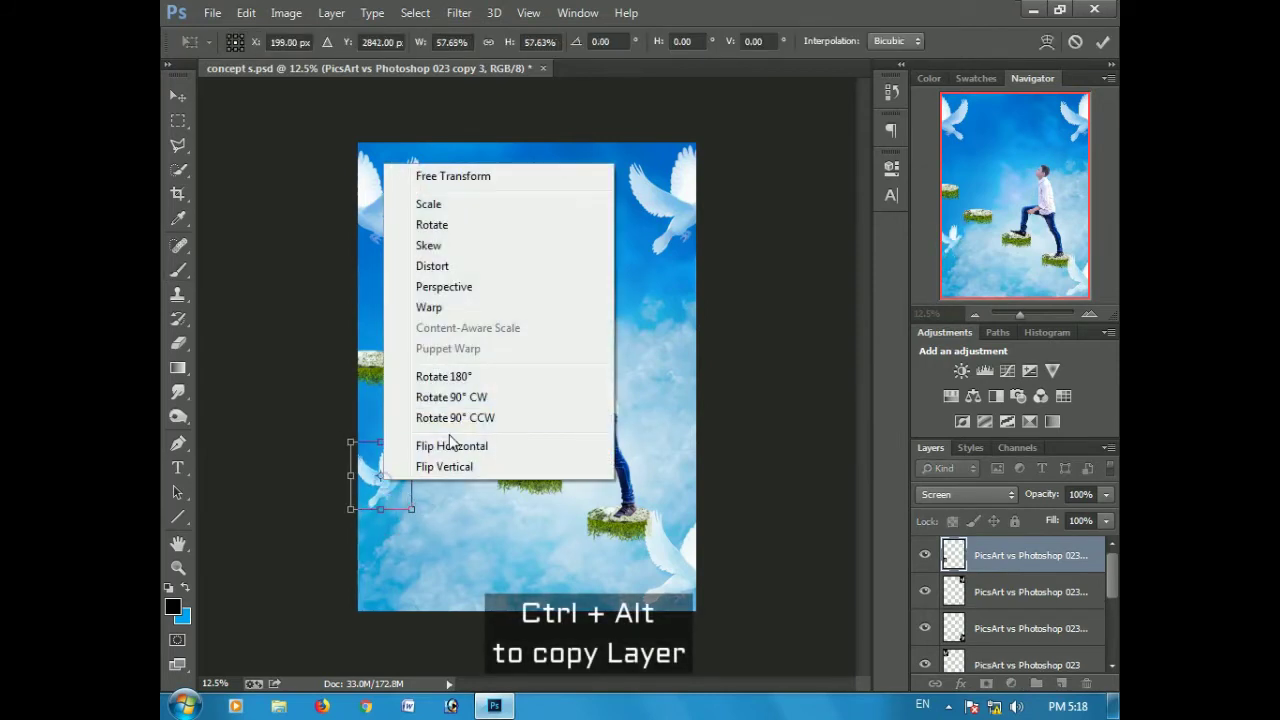
left_click(452, 446)
left_click_drag(395, 476, 383, 553)
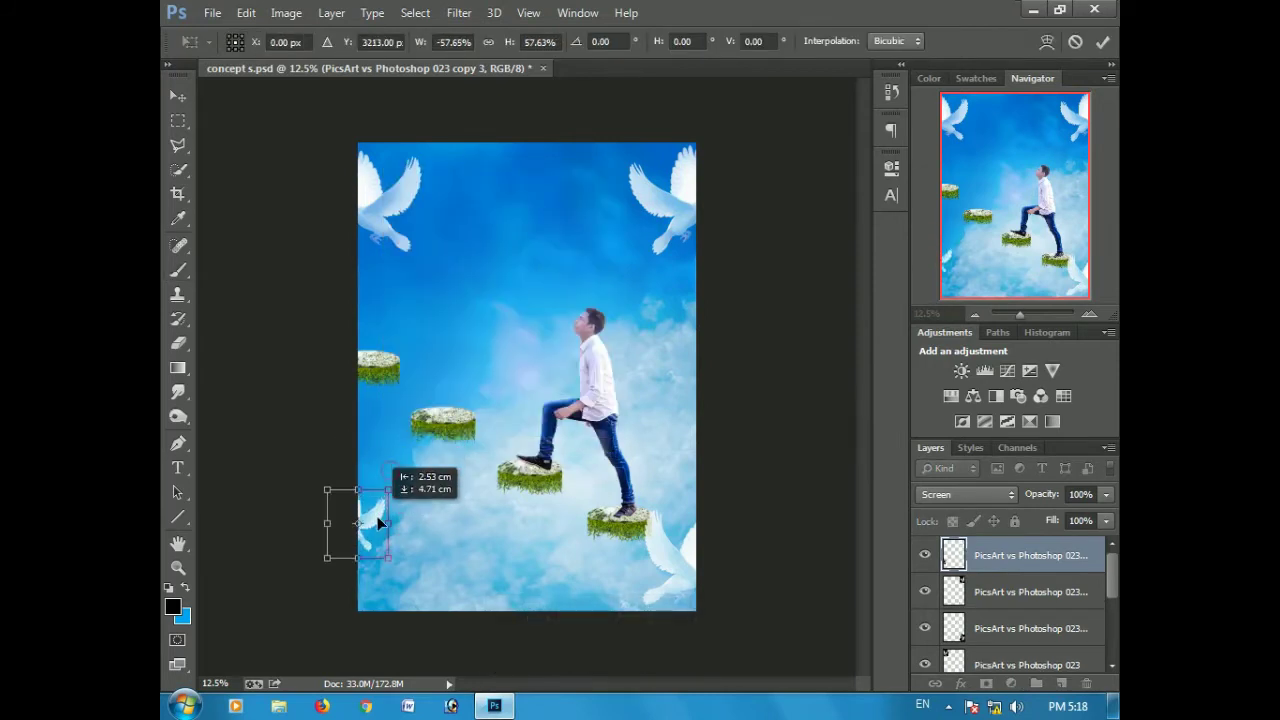
left_click_drag(449, 583, 455, 588)
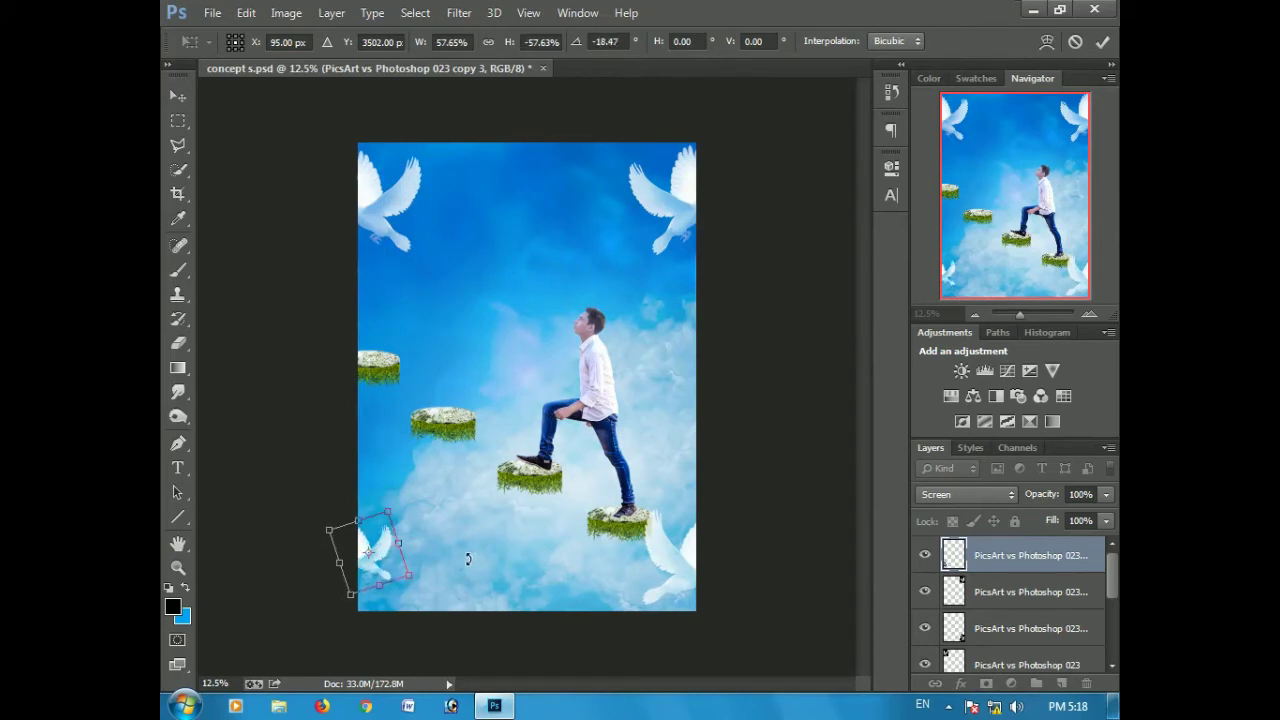
key("Return")
key("b")
key("ctrl+e")
key("ctrl+e")
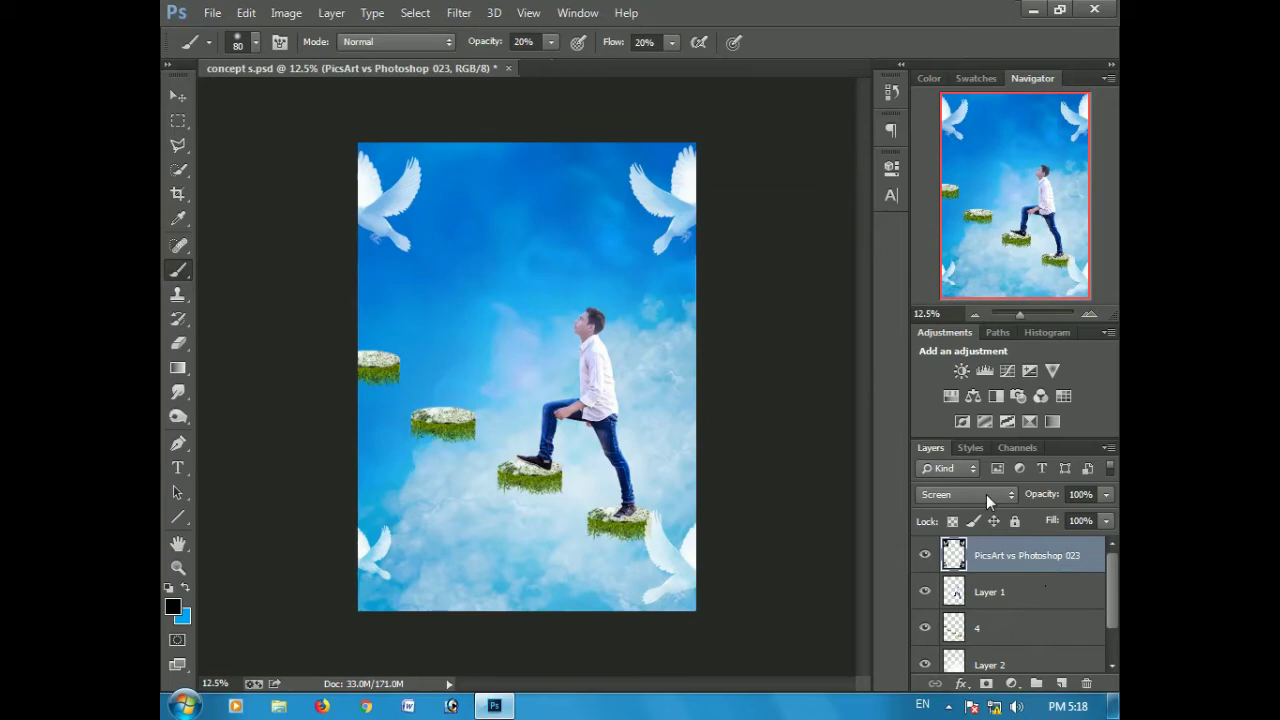
- Soften the merged dove layer with a 15.5-pixel Gaussian Blur
left_click(459, 12)
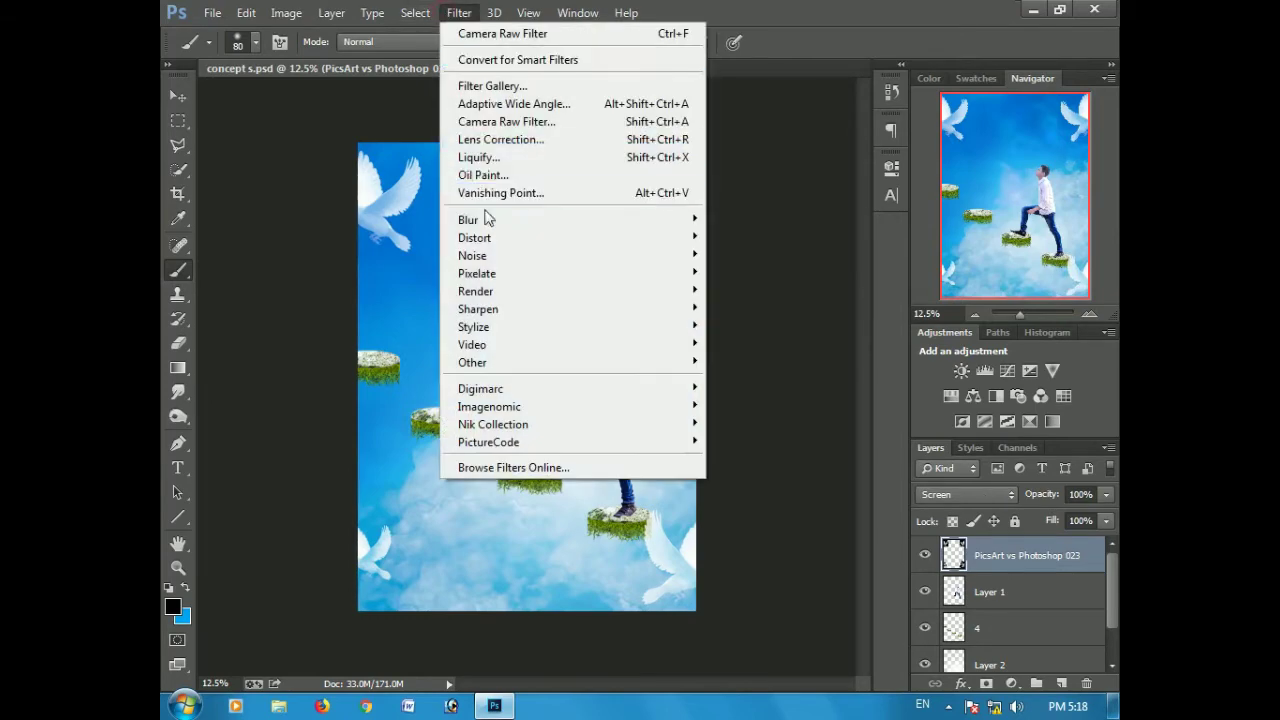
mouse_move(468, 219)
left_click(768, 352)
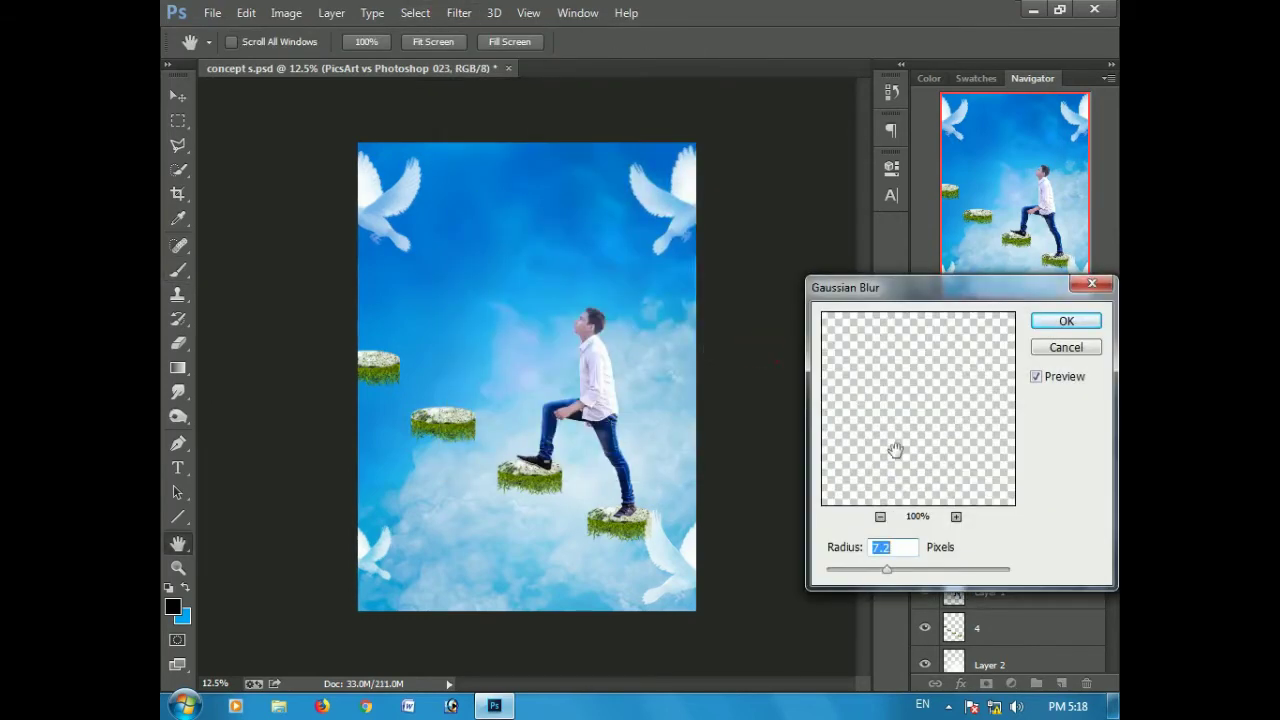
left_click_drag(898, 567, 904, 572)
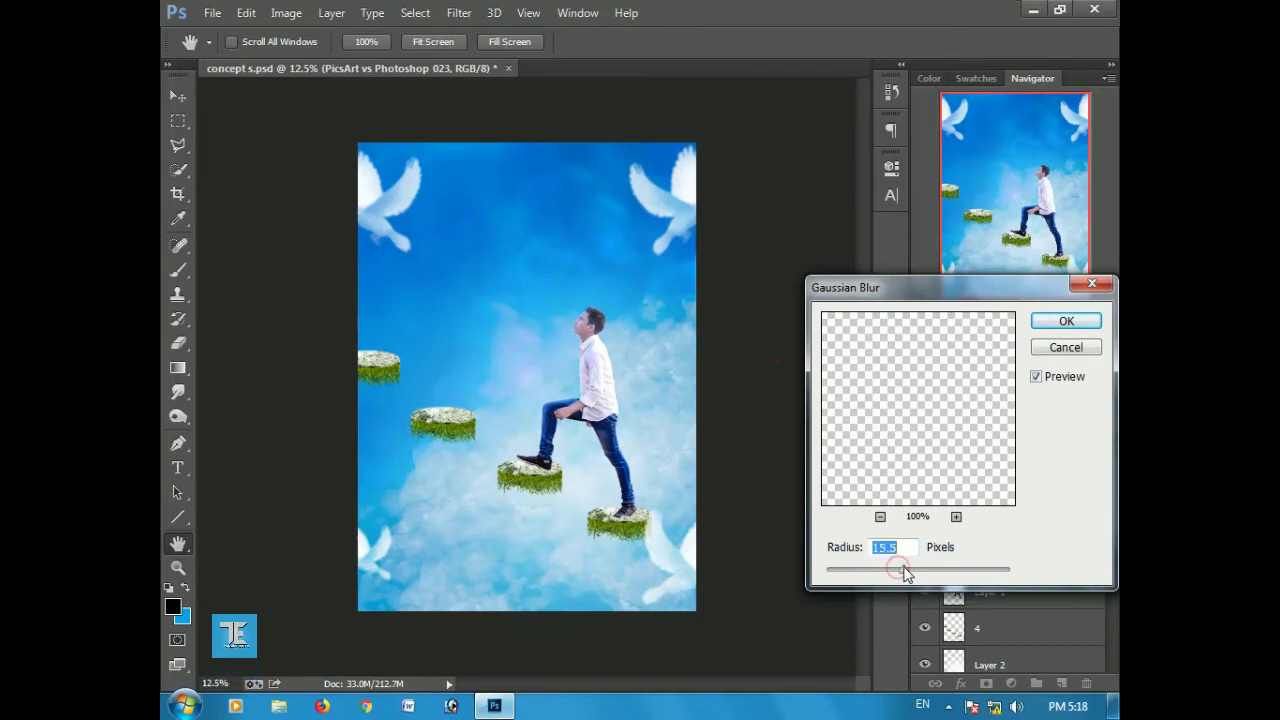
left_click(1063, 325)
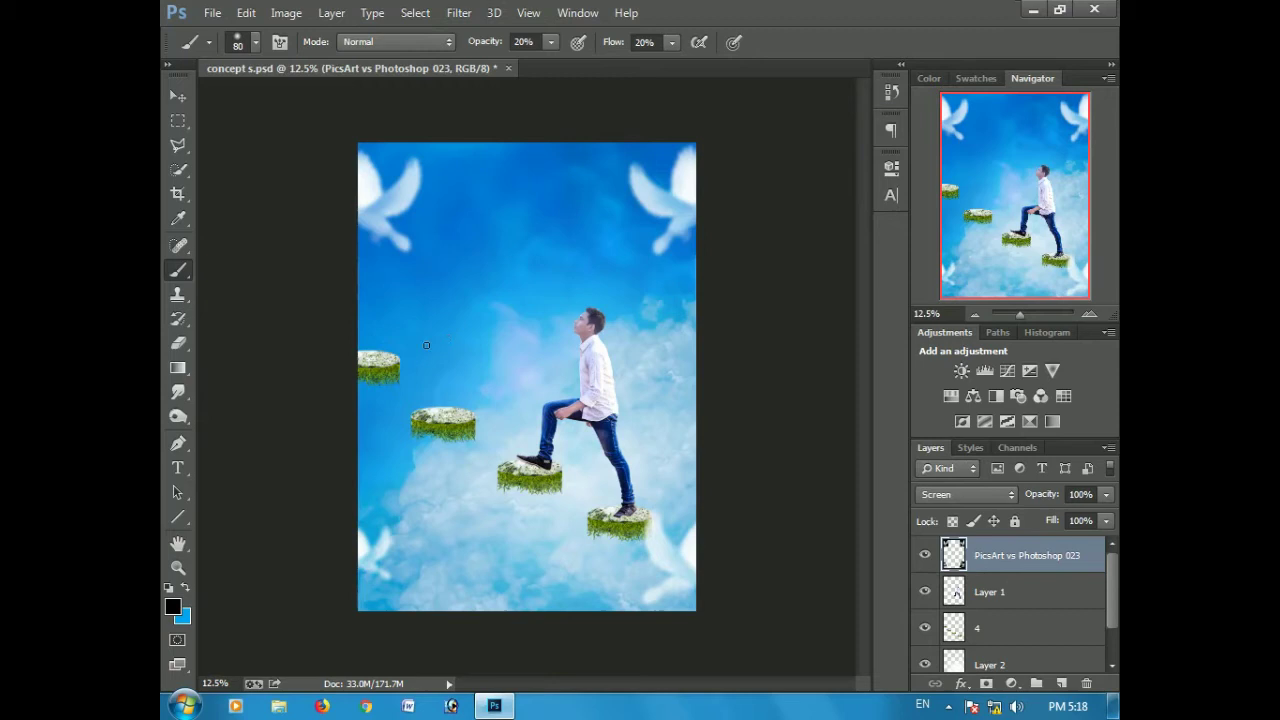
right_click(992, 567)
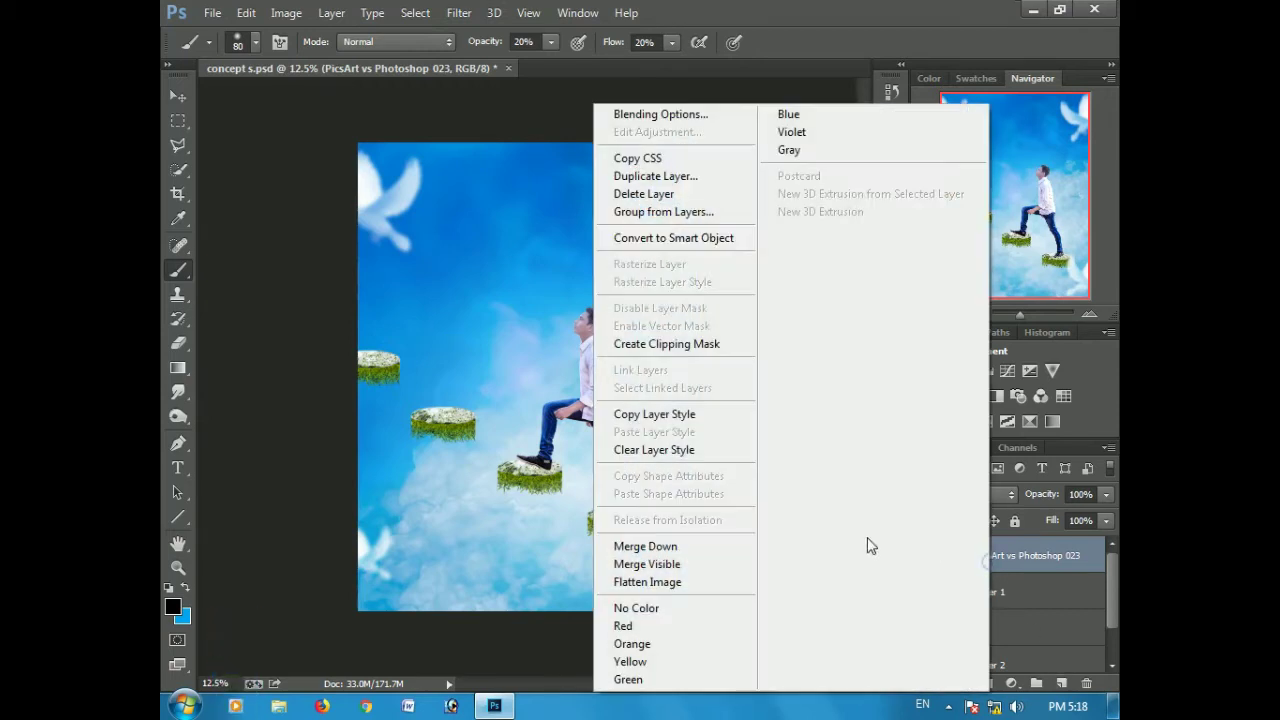
- Undo the accidental merge, then stamp the visible composition into a new Layer 3 via Apply Image
left_click(700, 545)
key("ctrl+z")
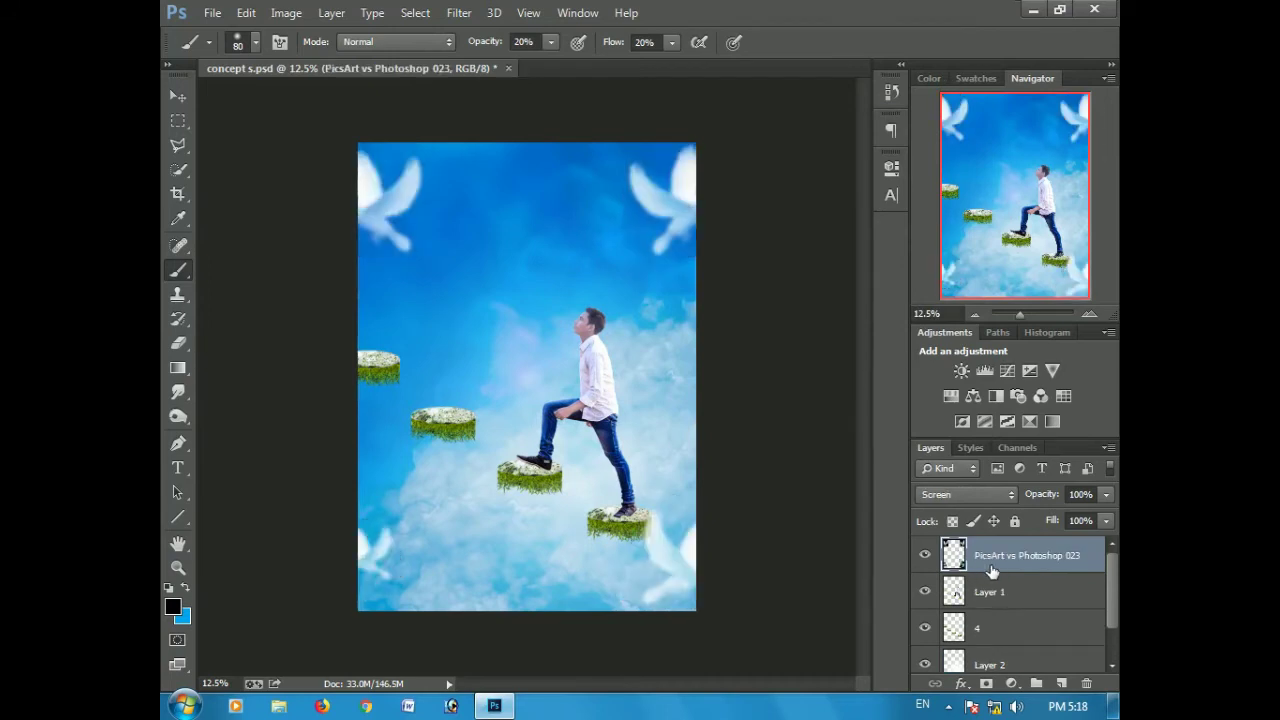
left_click(1062, 685)
left_click(287, 13)
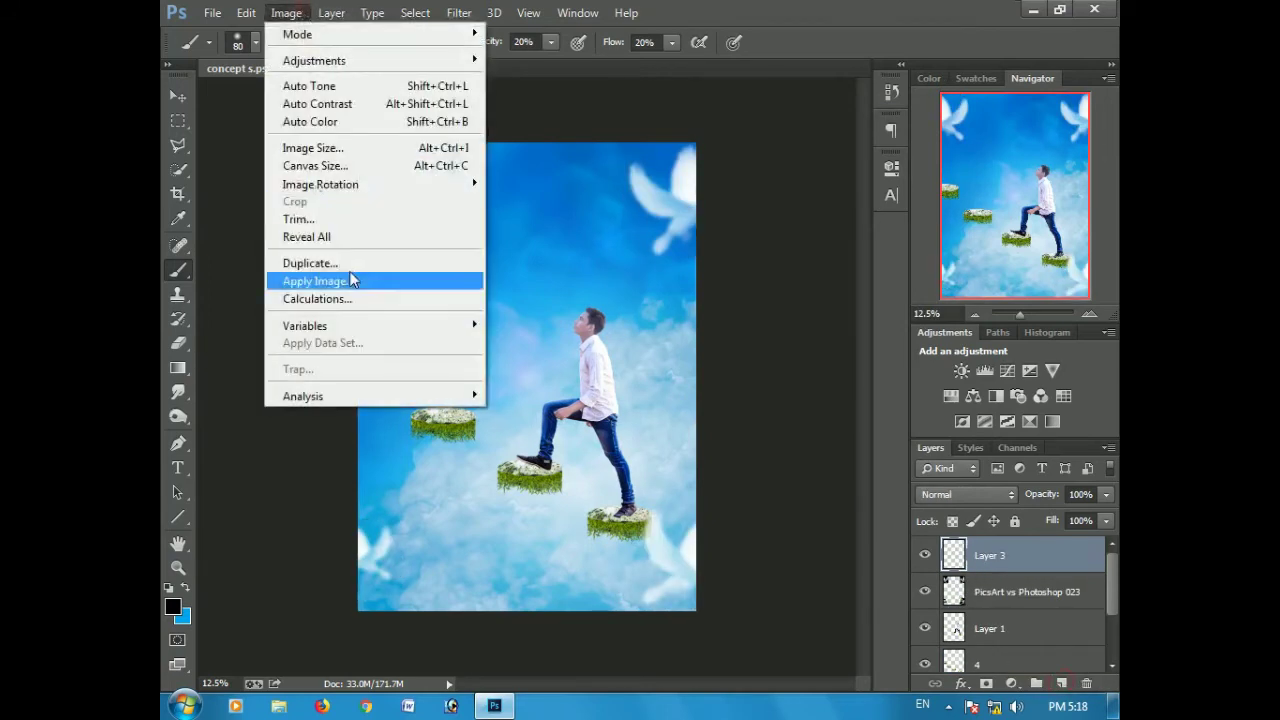
left_click(343, 281)
left_click(790, 190)
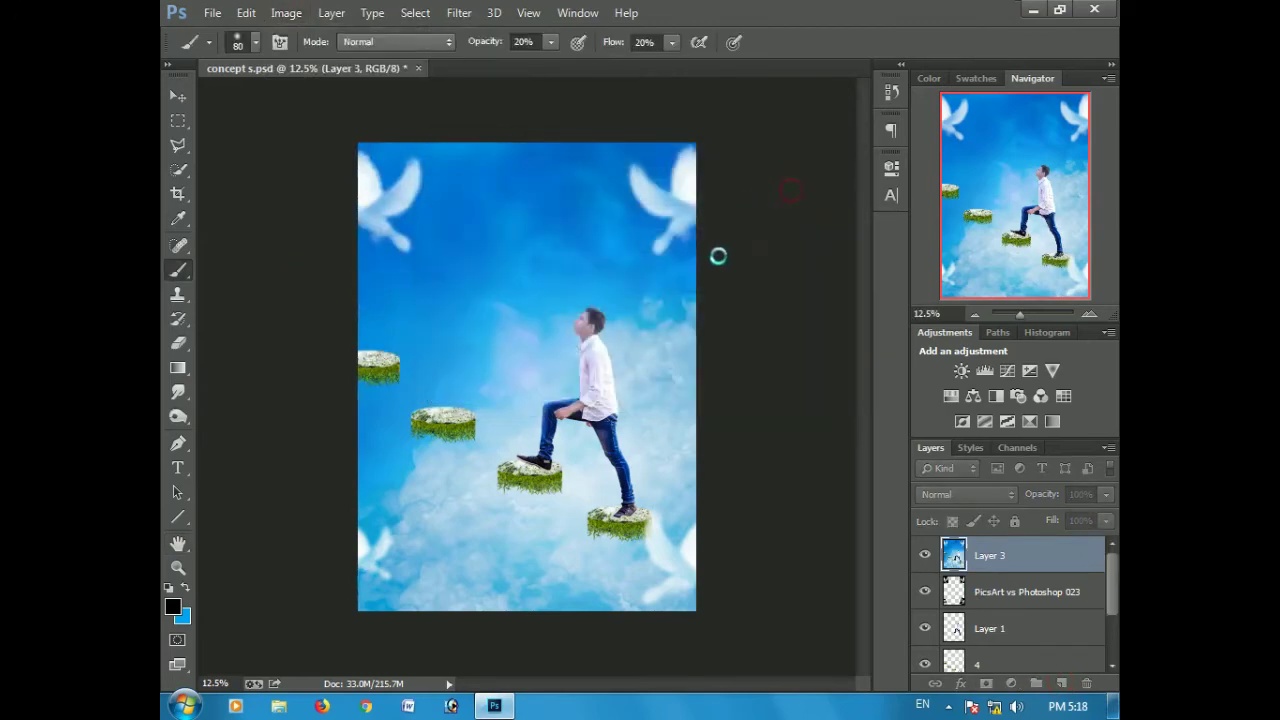
left_click(459, 13)
left_click(480, 122)
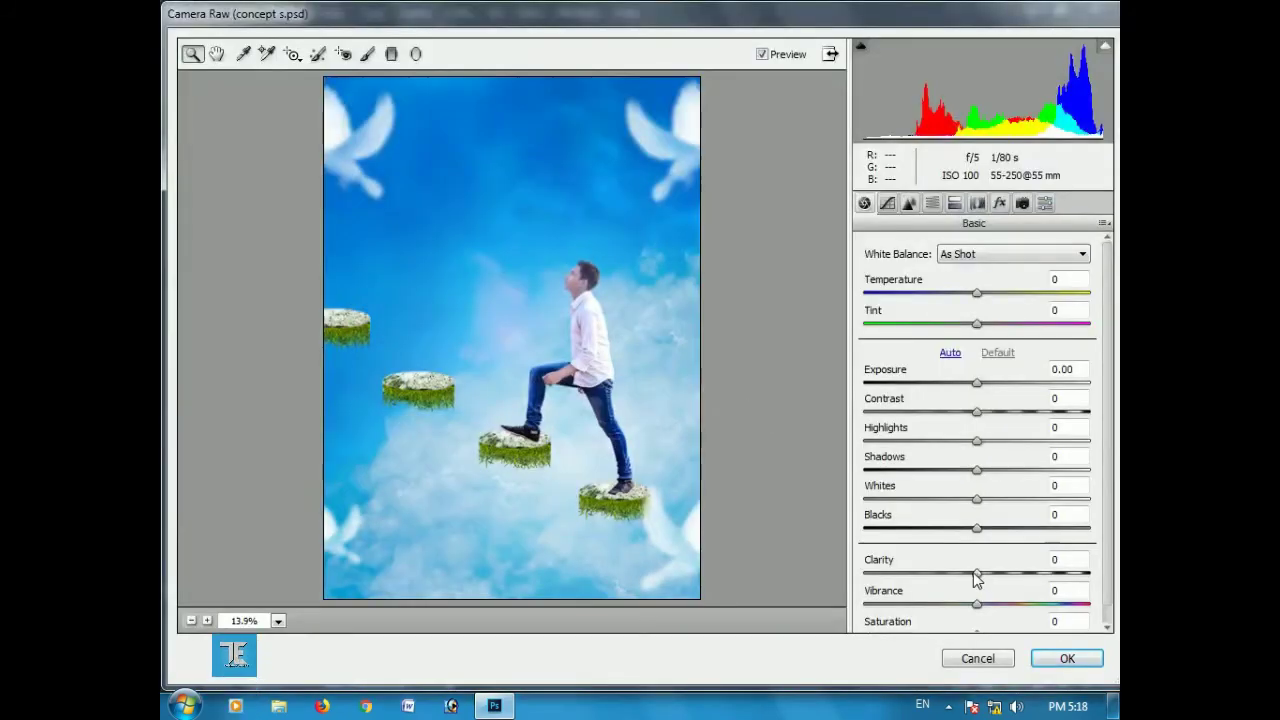
- Apply Camera Raw to Layer 3 with Clarity +15, Vibrance +21 and a -22 edge vignette
mouse_move(976, 574)
left_mouse_down()
mouse_move(993, 576)
mouse_move(1000, 604)
left_mouse_up()
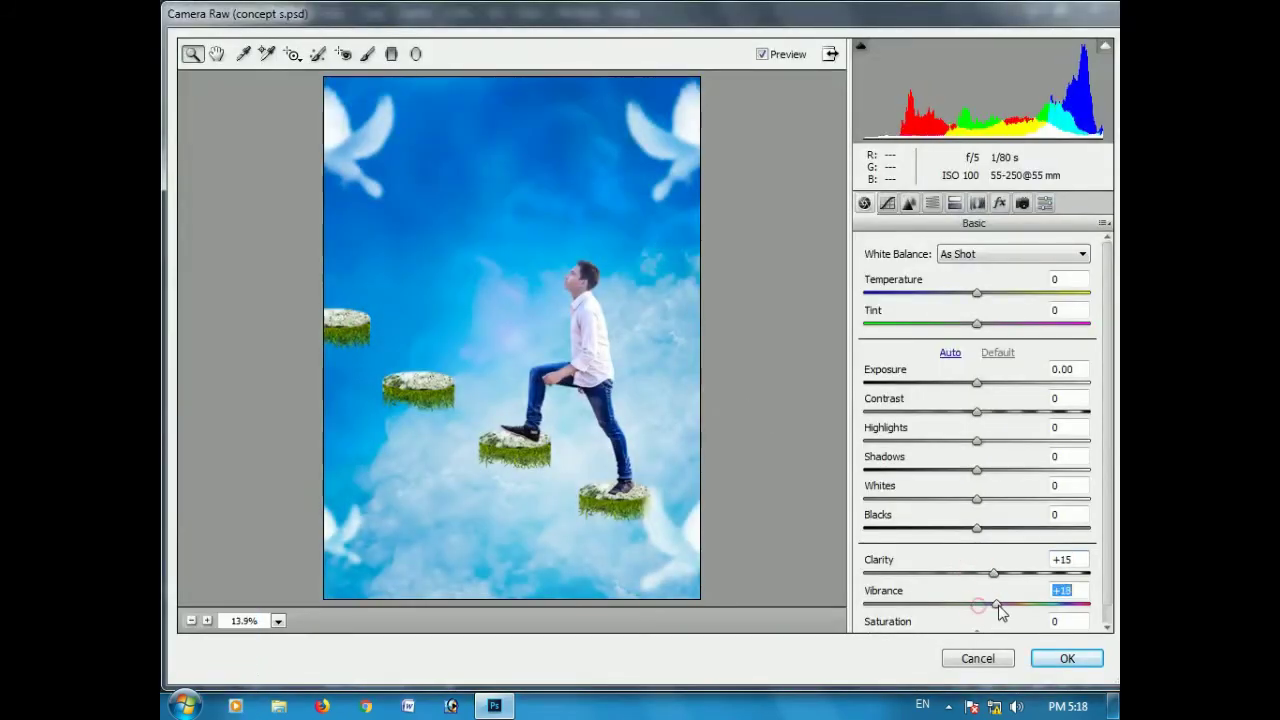
left_click(999, 204)
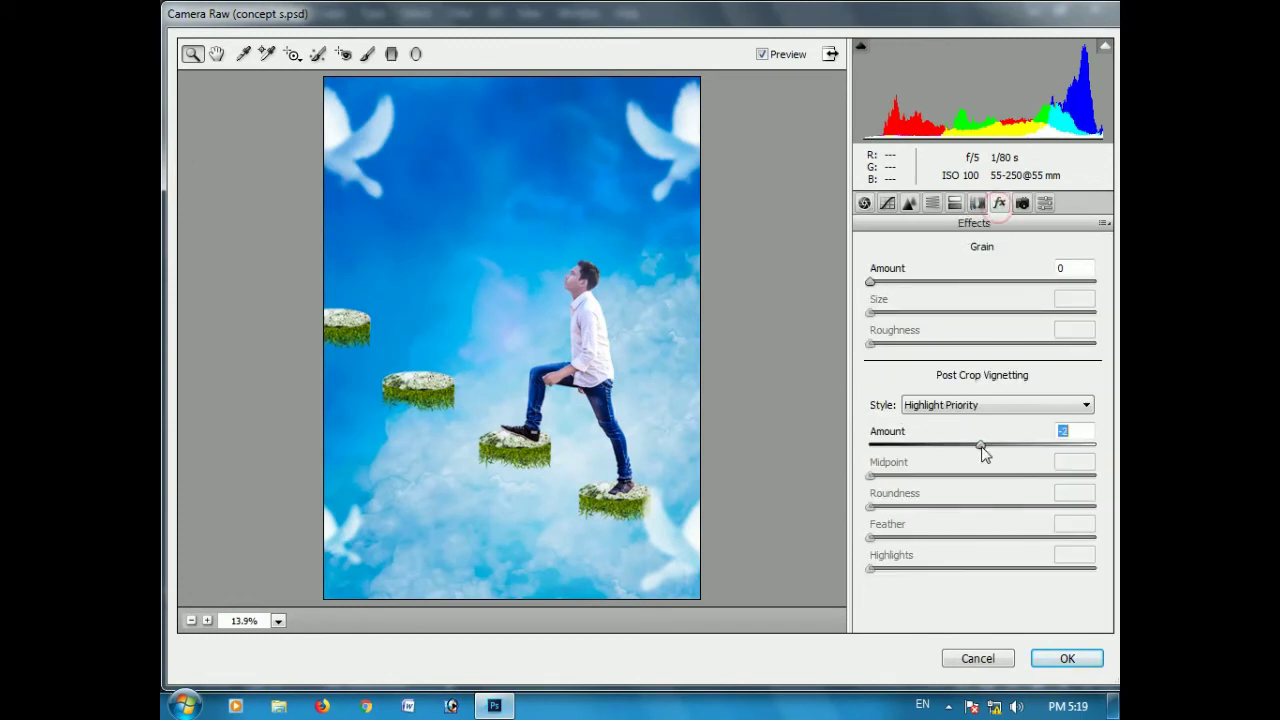
left_click_drag(983, 453, 958, 453)
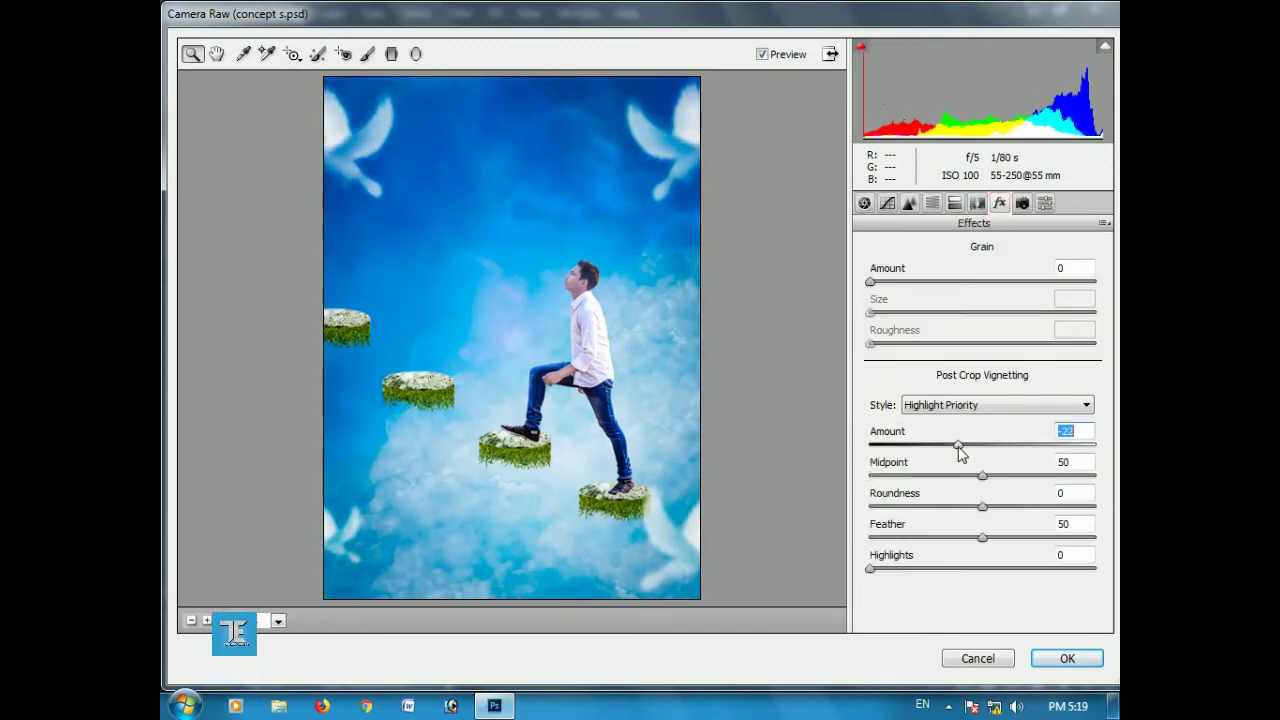
left_click(1067, 658)
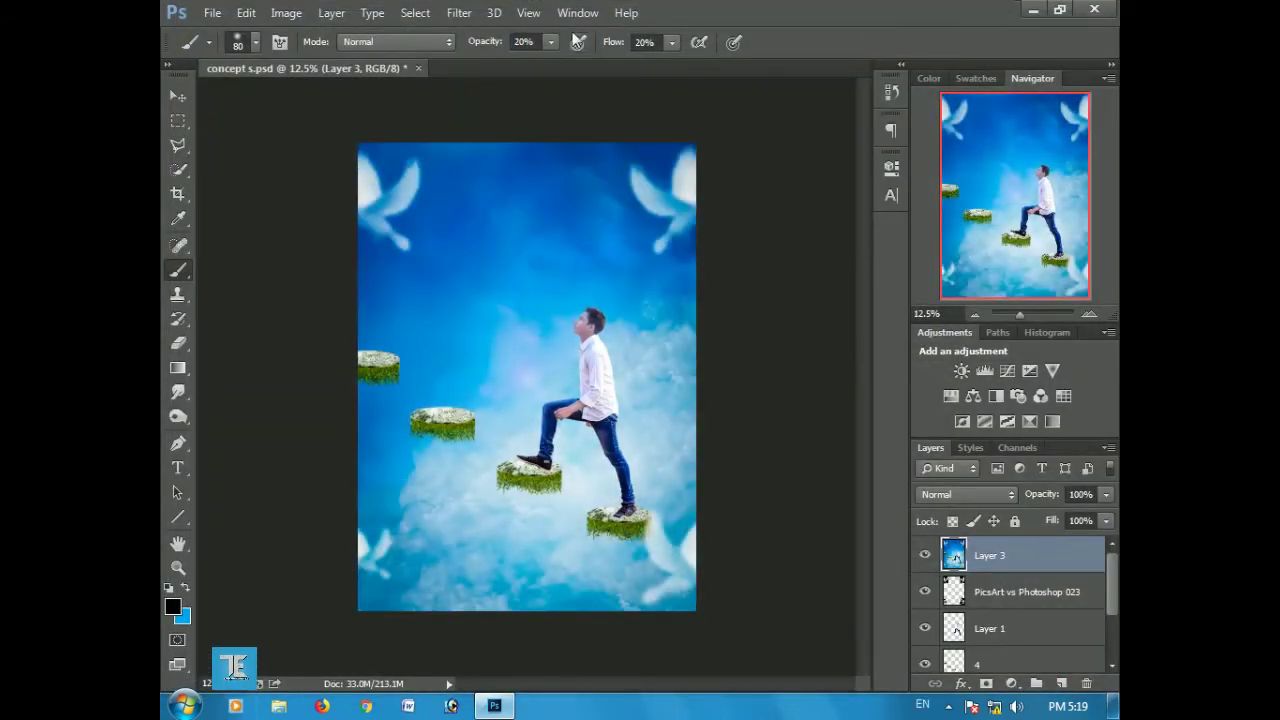
- Apply Color Efex Pro 4's Dark Contrasts with brightness at 23%
left_click(459, 12)
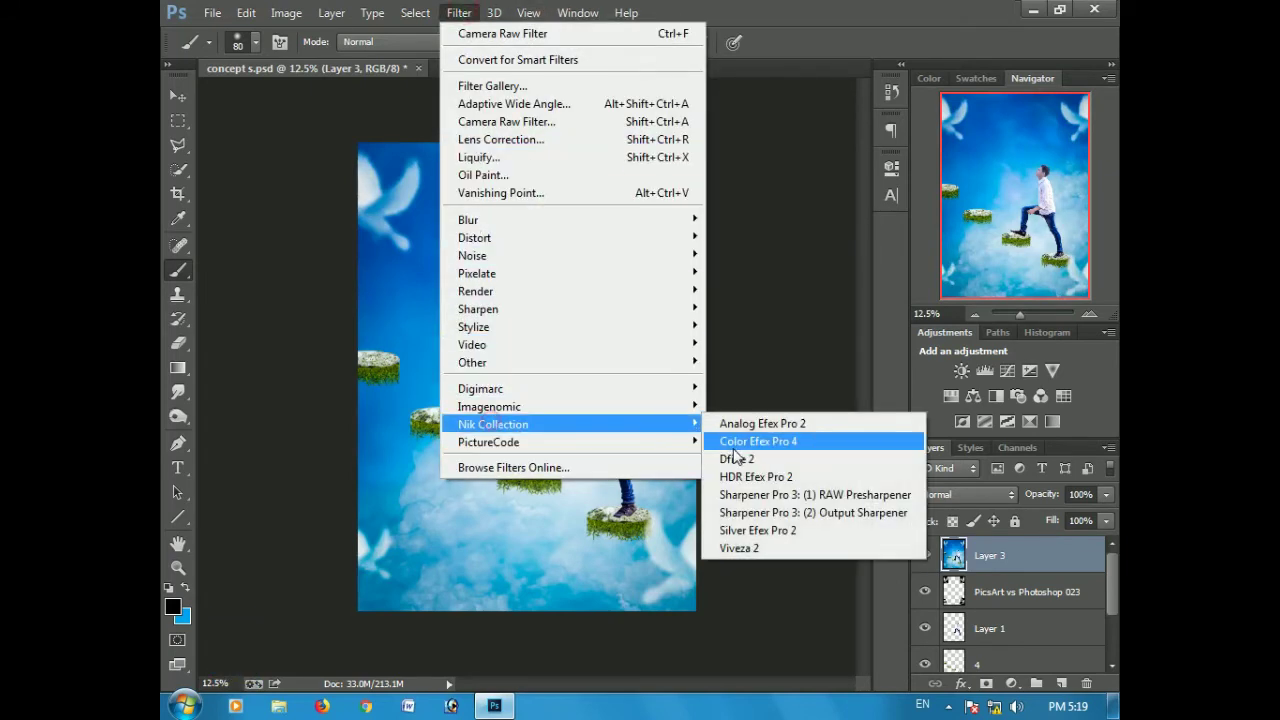
mouse_move(493, 424)
left_click(732, 444)
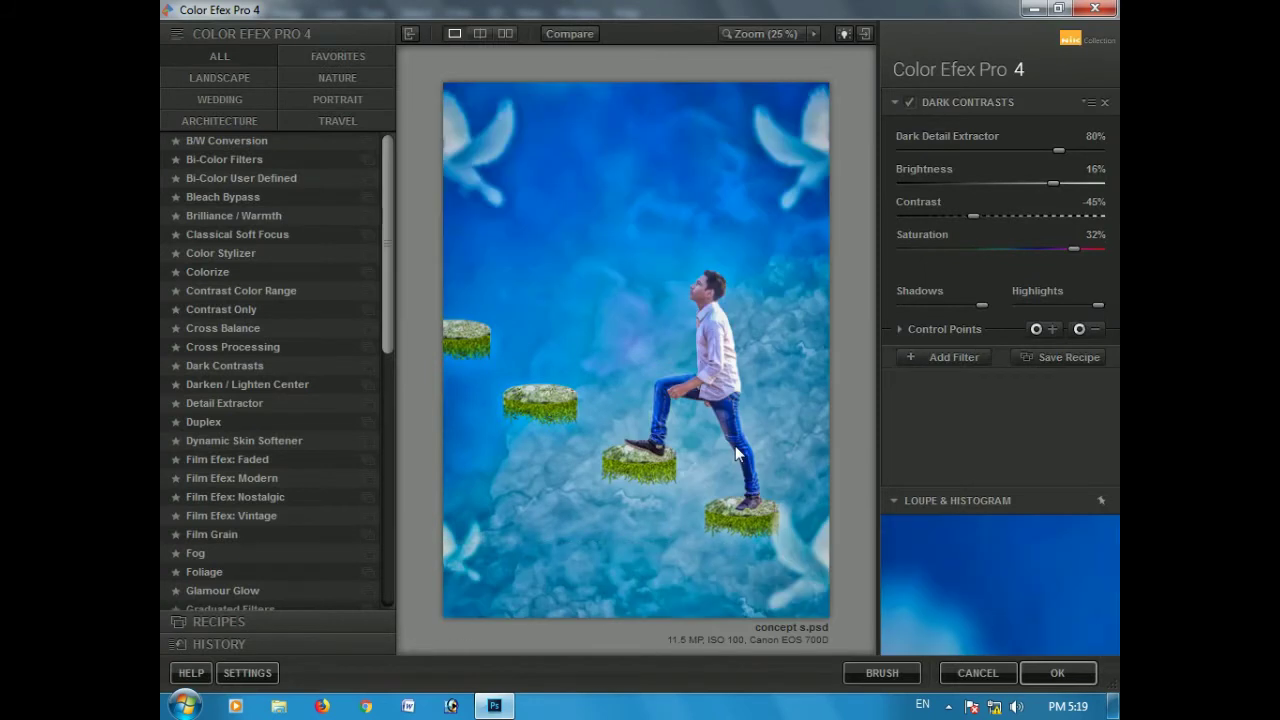
left_click_drag(1053, 183, 1063, 183)
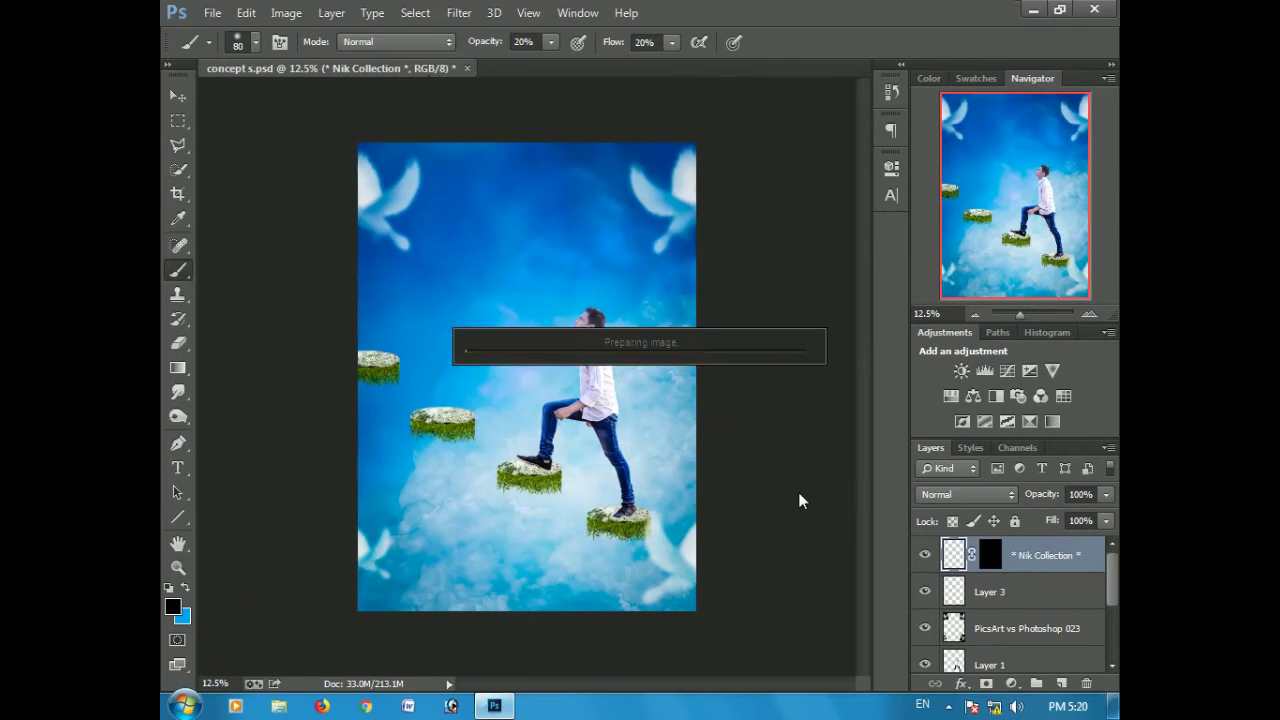
- Finish the Dark Contrasts filter and add a white layer mask to its layer
left_click(949, 704)
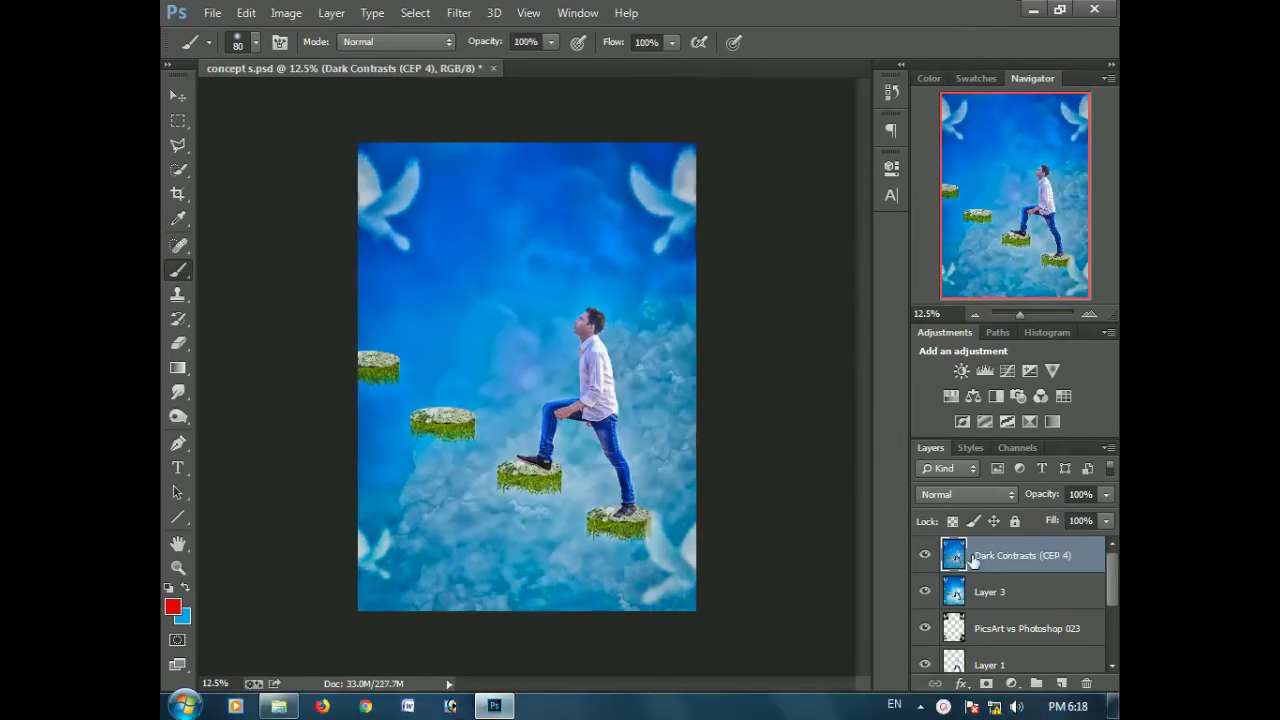
left_click(986, 683)
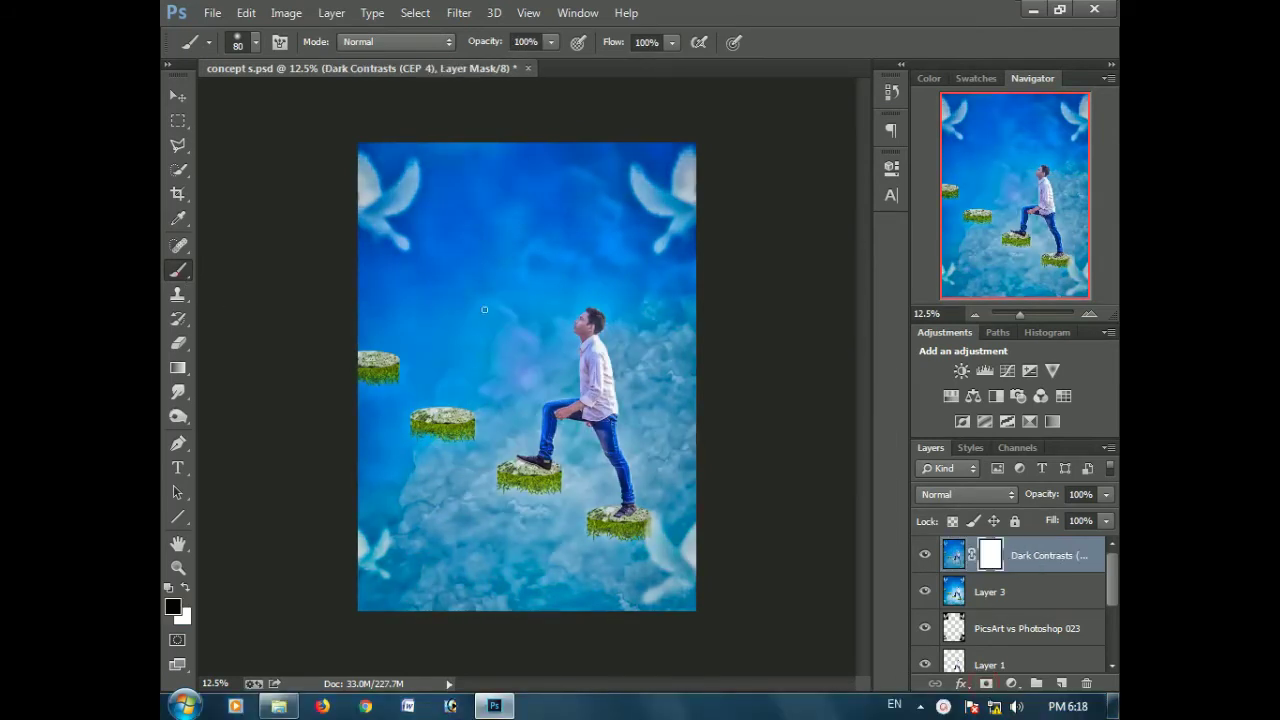
key("ctrl+plus")
left_click_drag(680, 272, 645, 312)
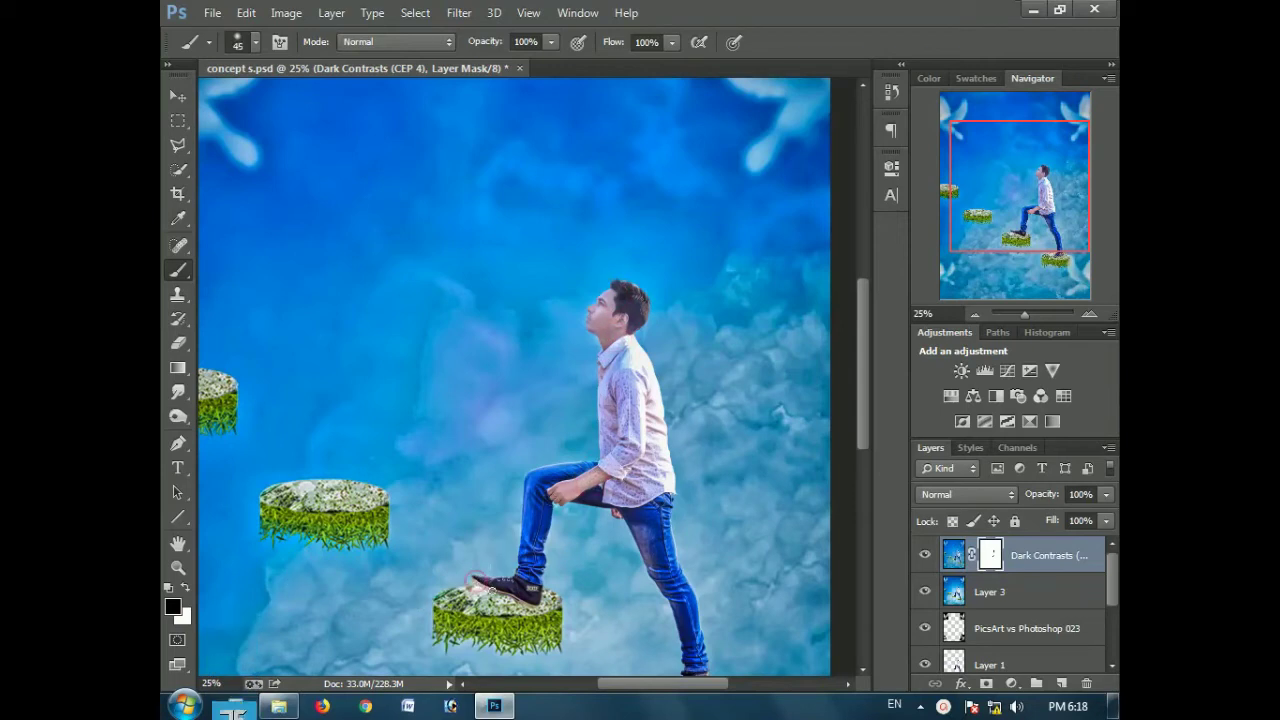
left_click_drag(512, 579, 427, 474)
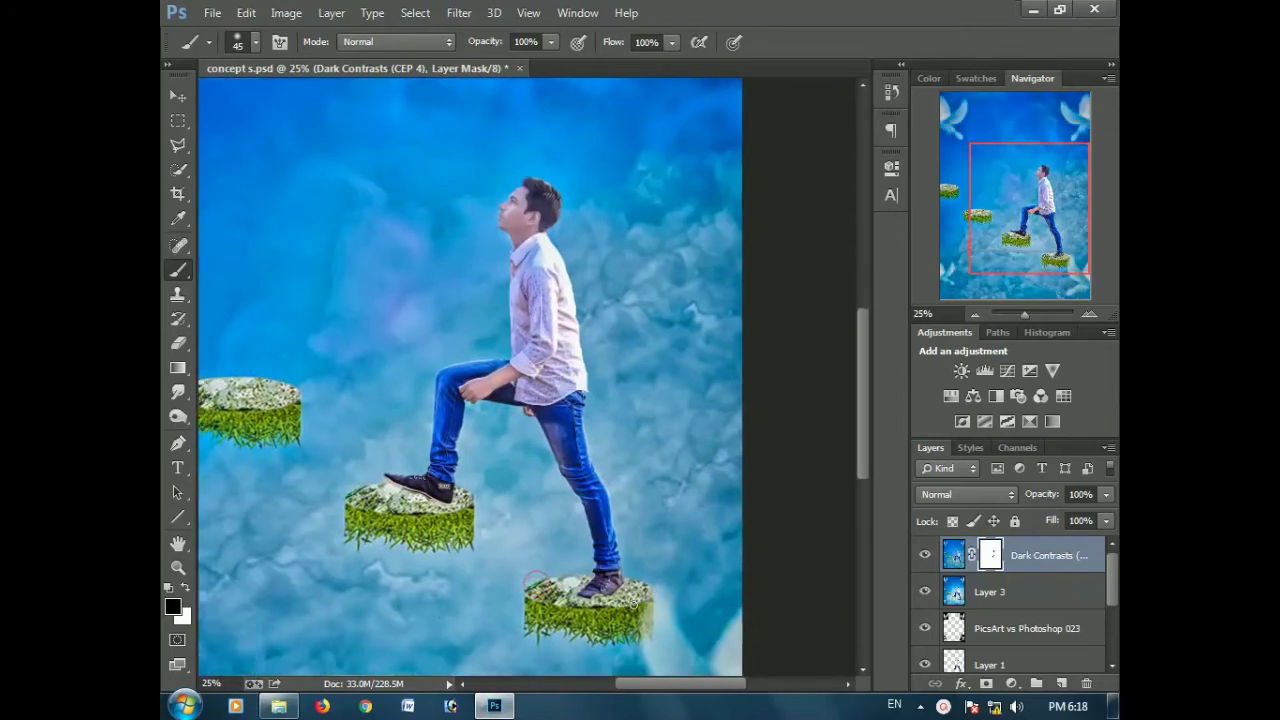
scroll(555, 548, "down", 1)
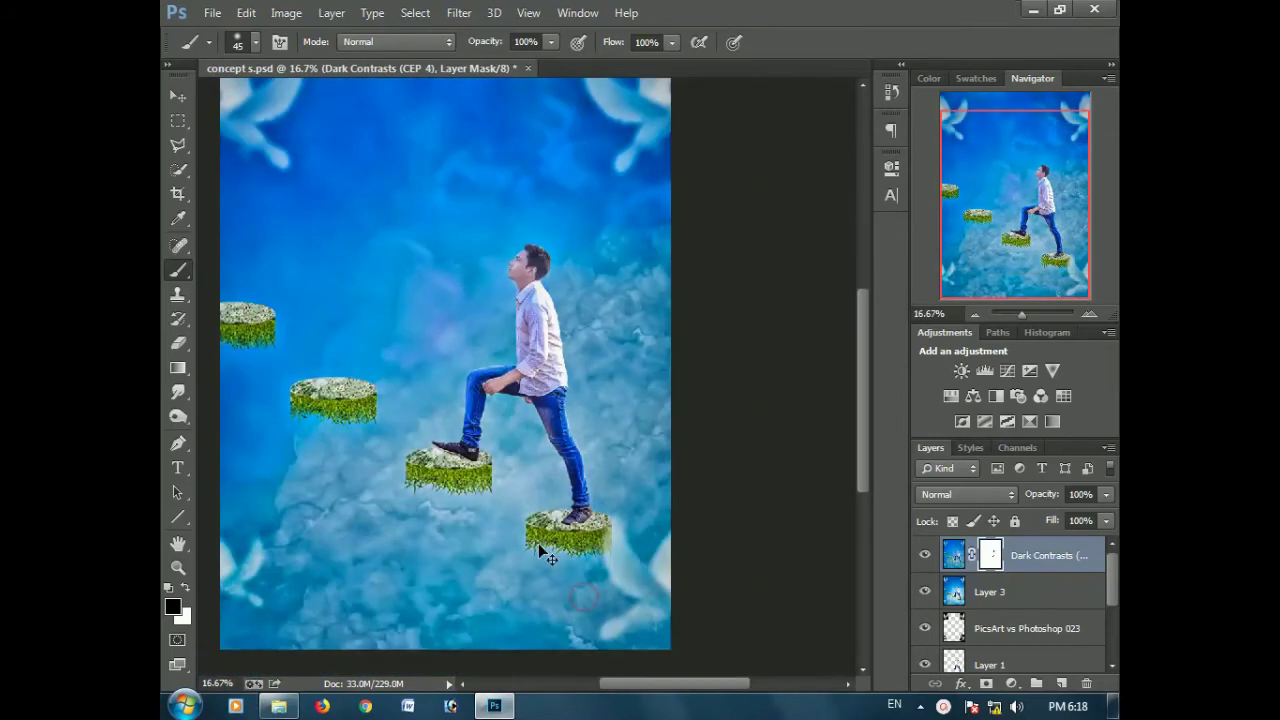
- Apply the Dark Contrasts mask and merge the layer down into Layer 3
right_click(990, 556)
left_click(964, 419)
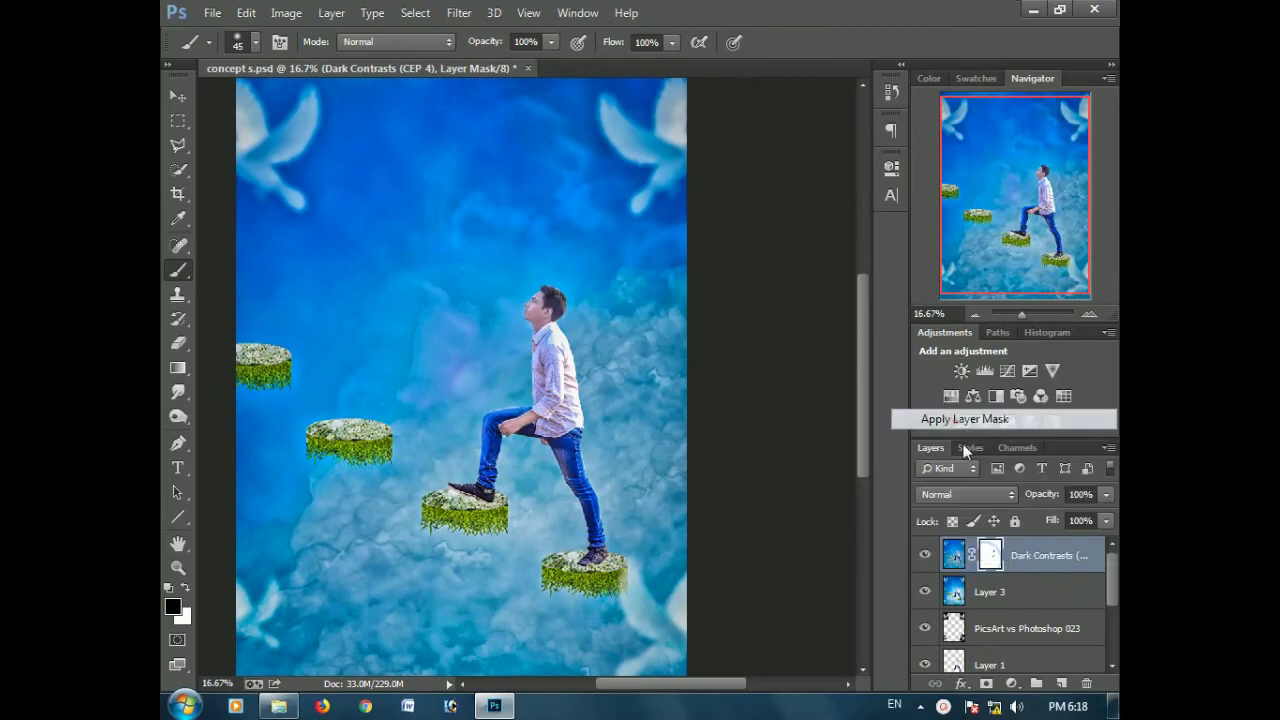
left_click_drag(1050, 641, 990, 582)
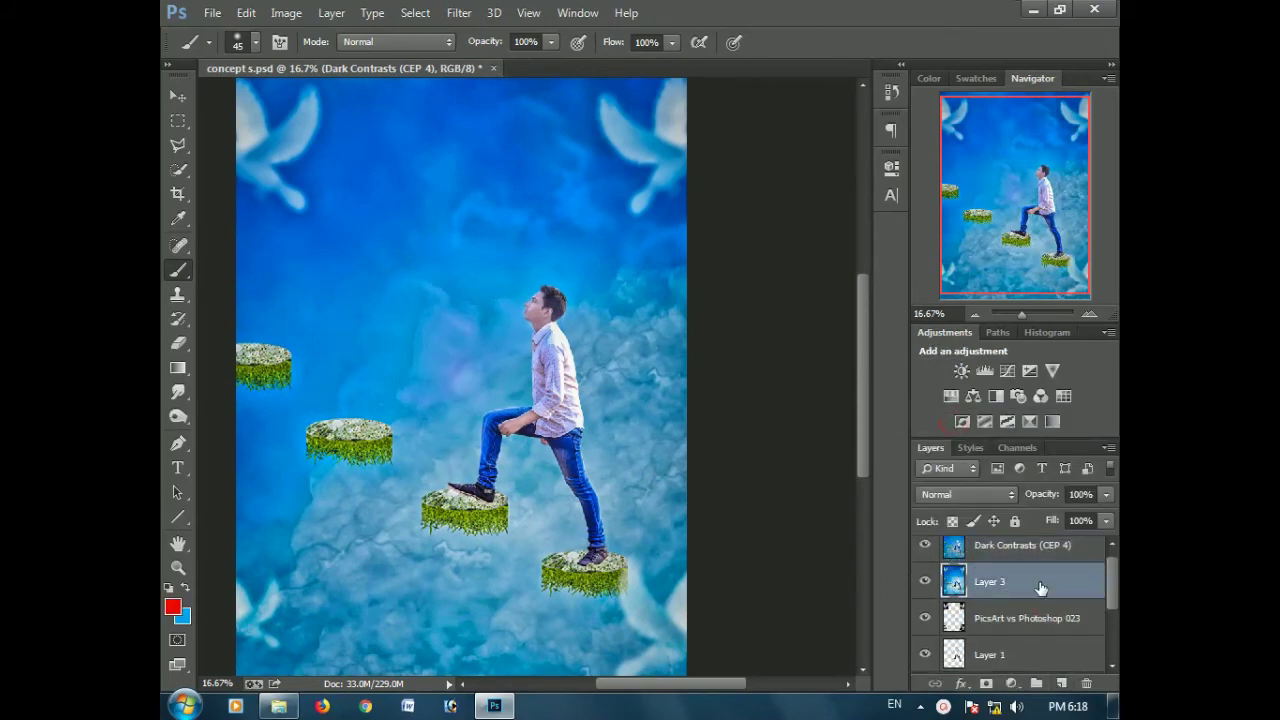
right_click(1013, 558)
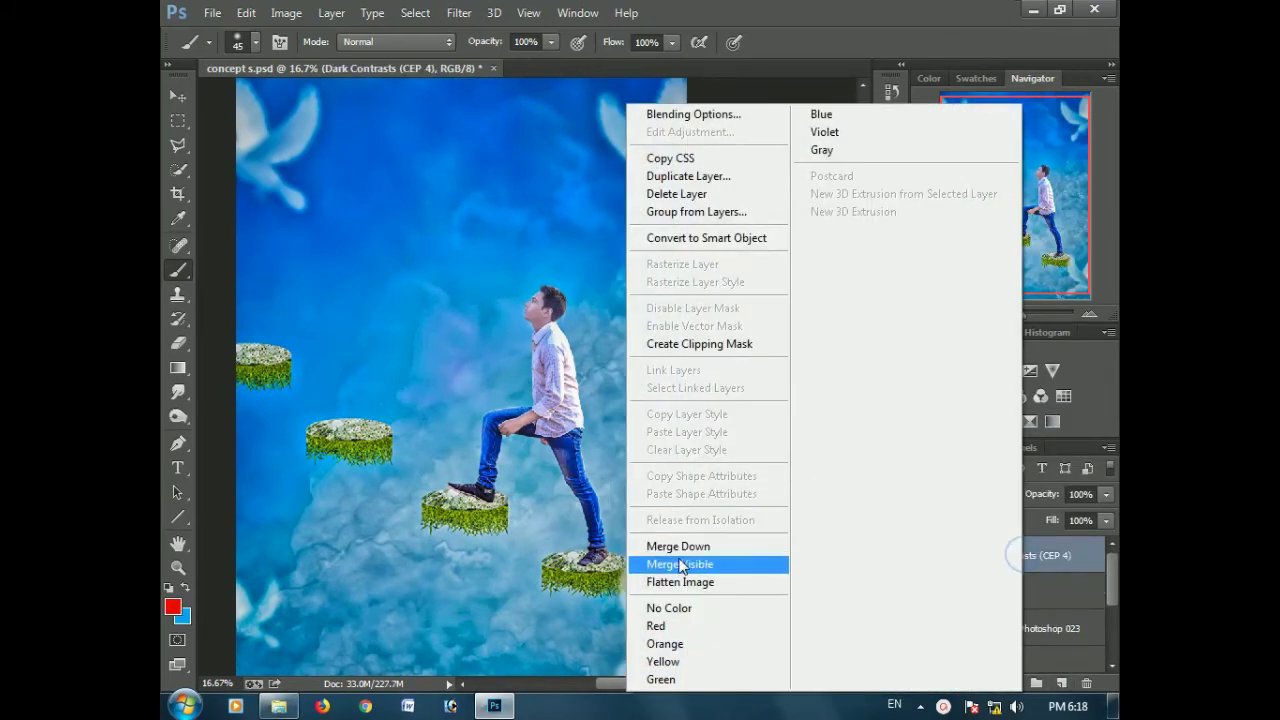
left_click(684, 547)
key("ctrl+minus")
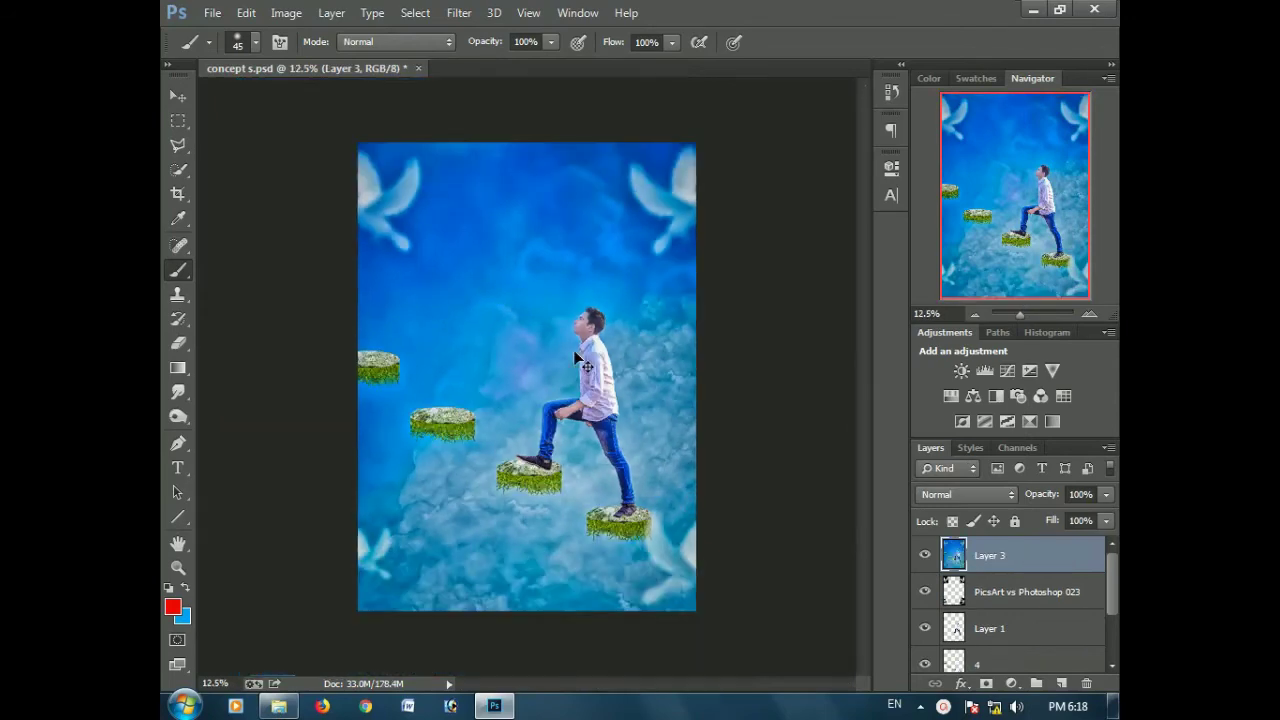
- Set the foreground to white (ffffff) and paint a soft glow on a new Layer 4
left_click(173, 606)
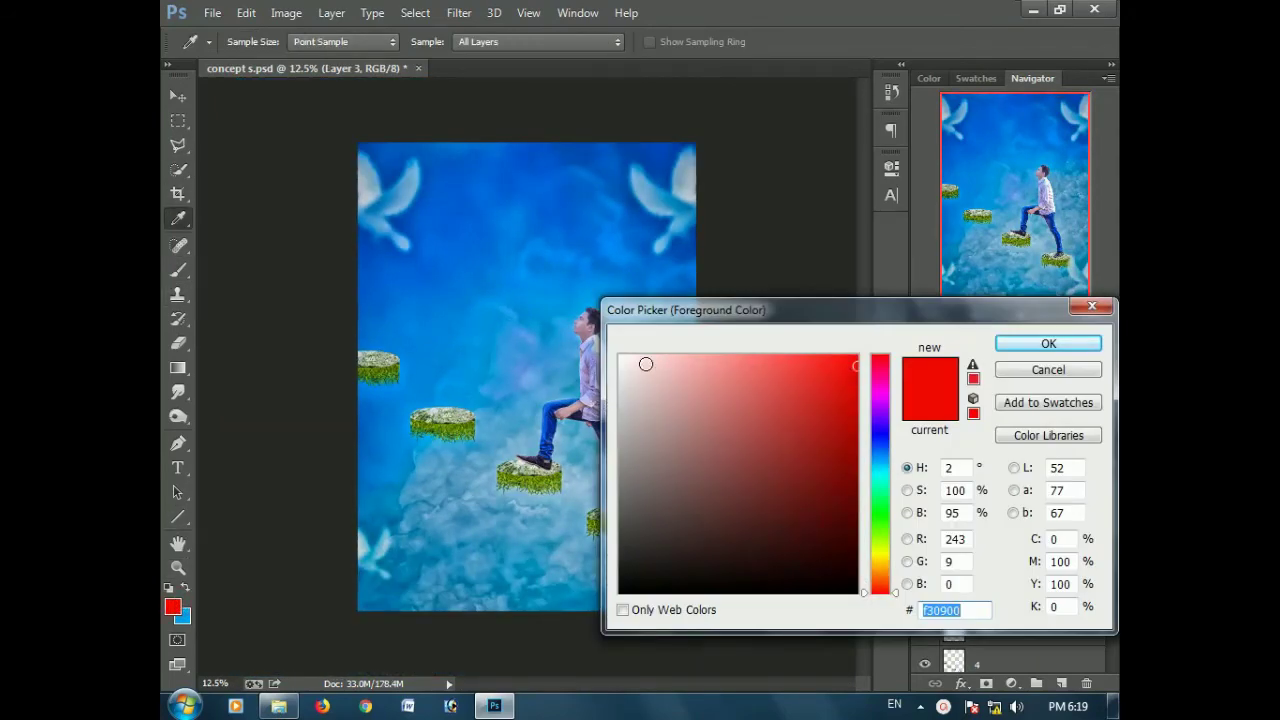
type("ffffff")
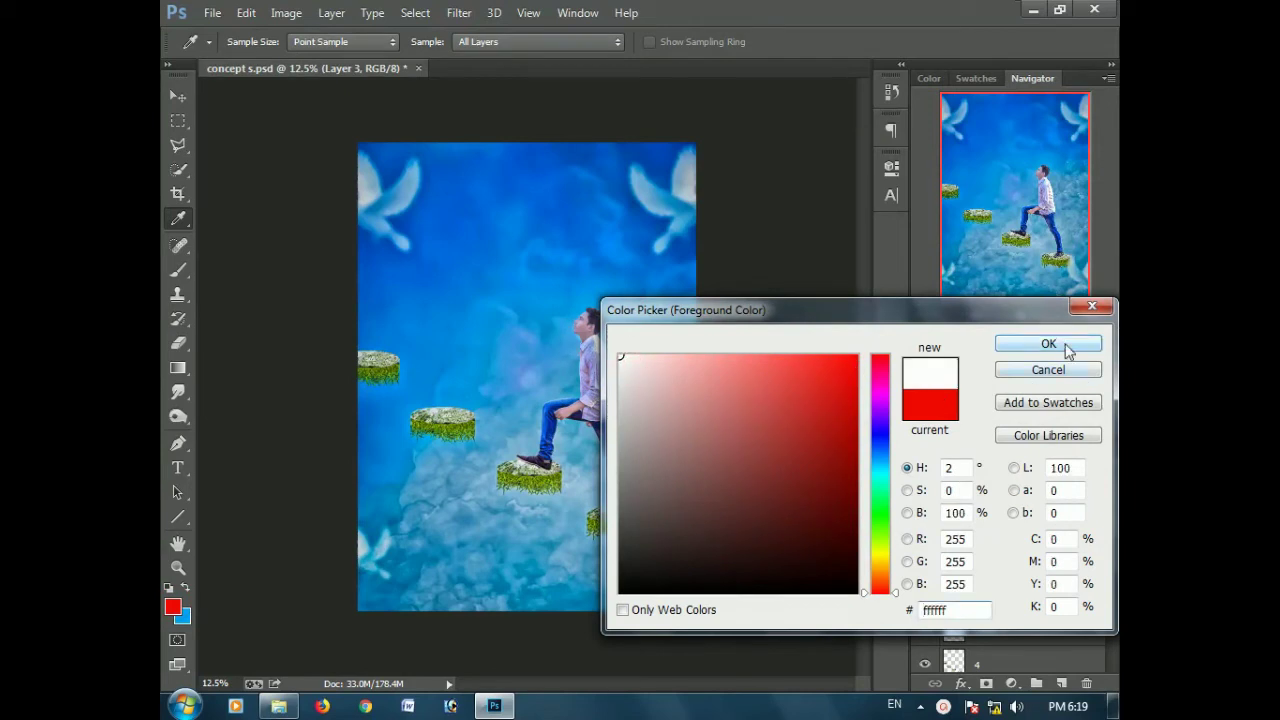
left_click(1066, 345)
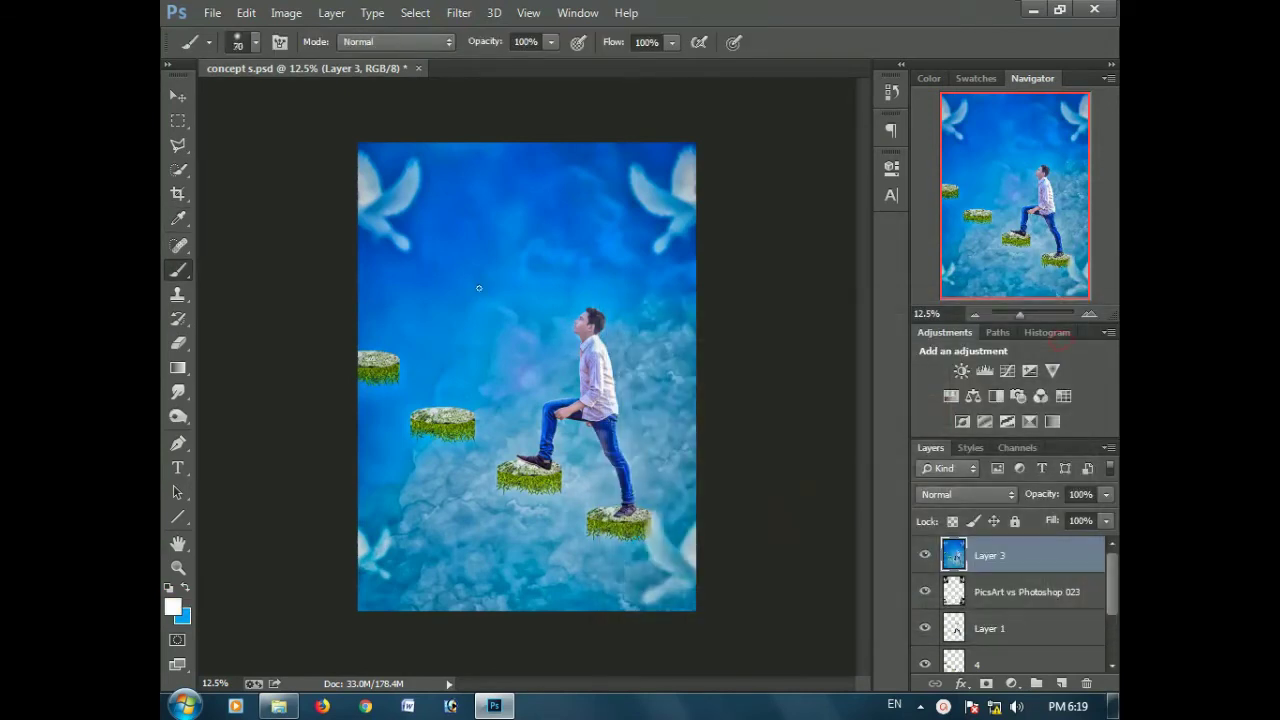
left_click(464, 313)
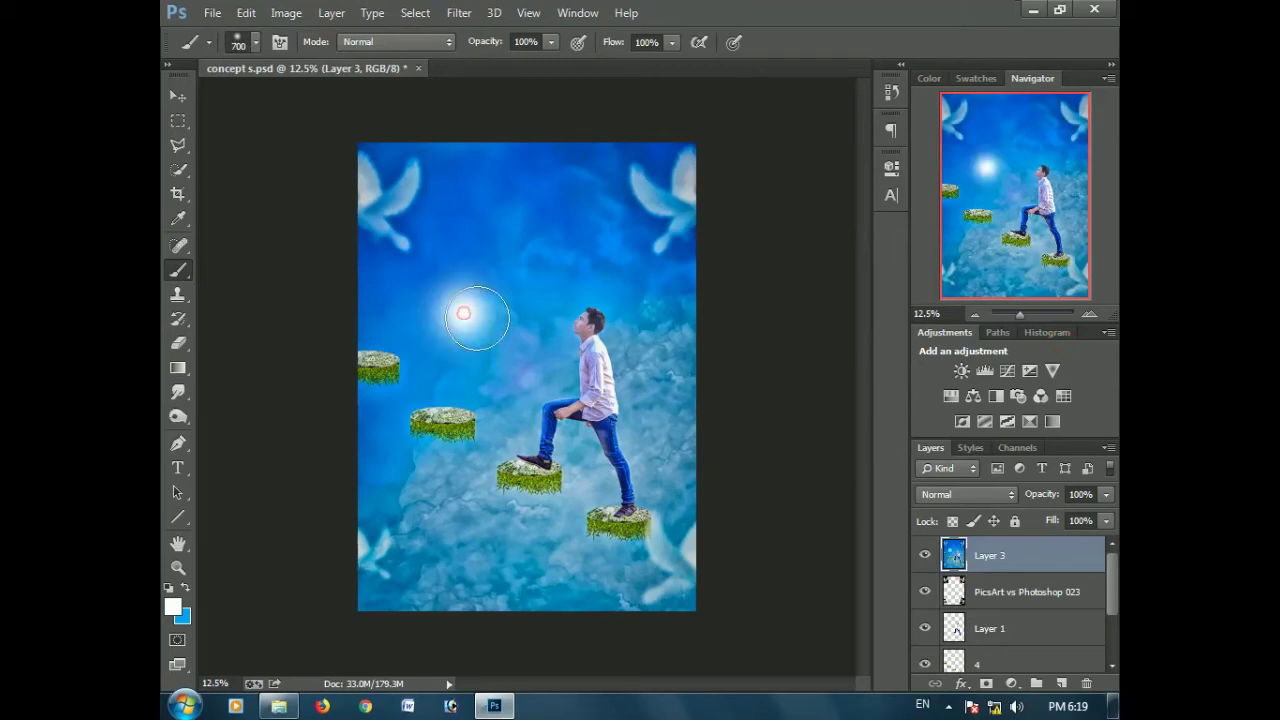
key("ctrl+z")
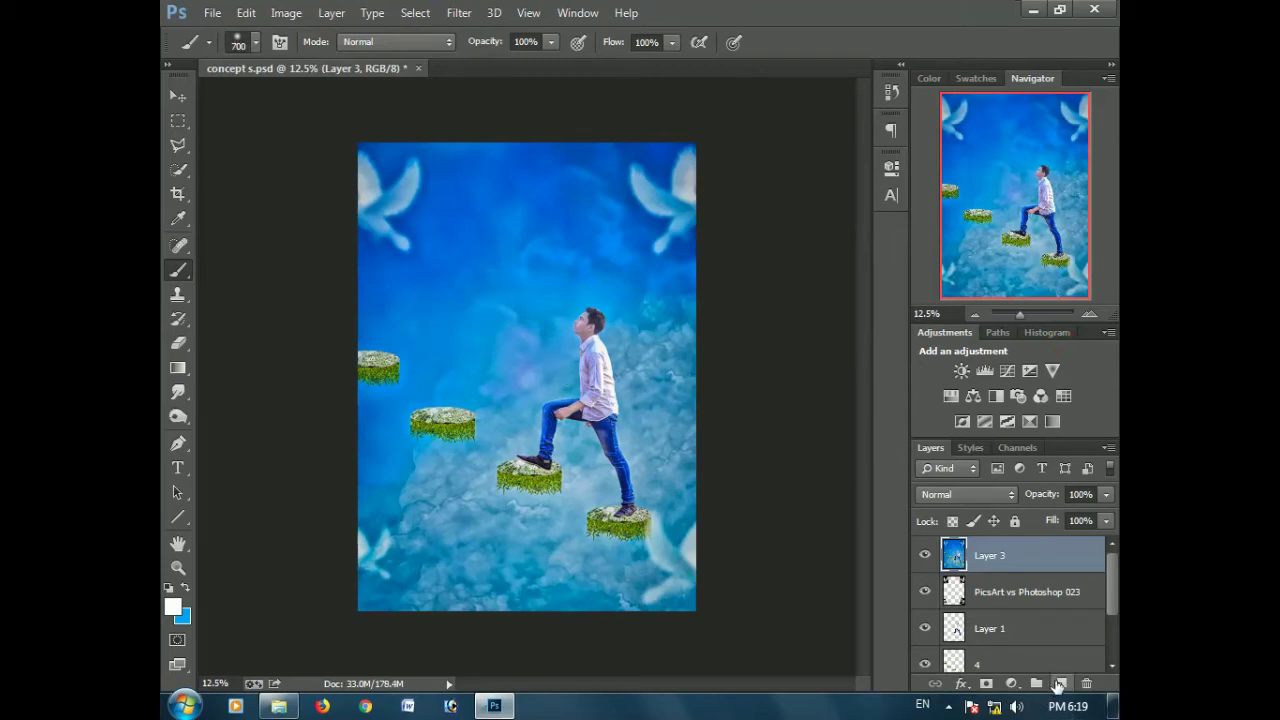
left_click(1060, 684)
left_click(475, 304)
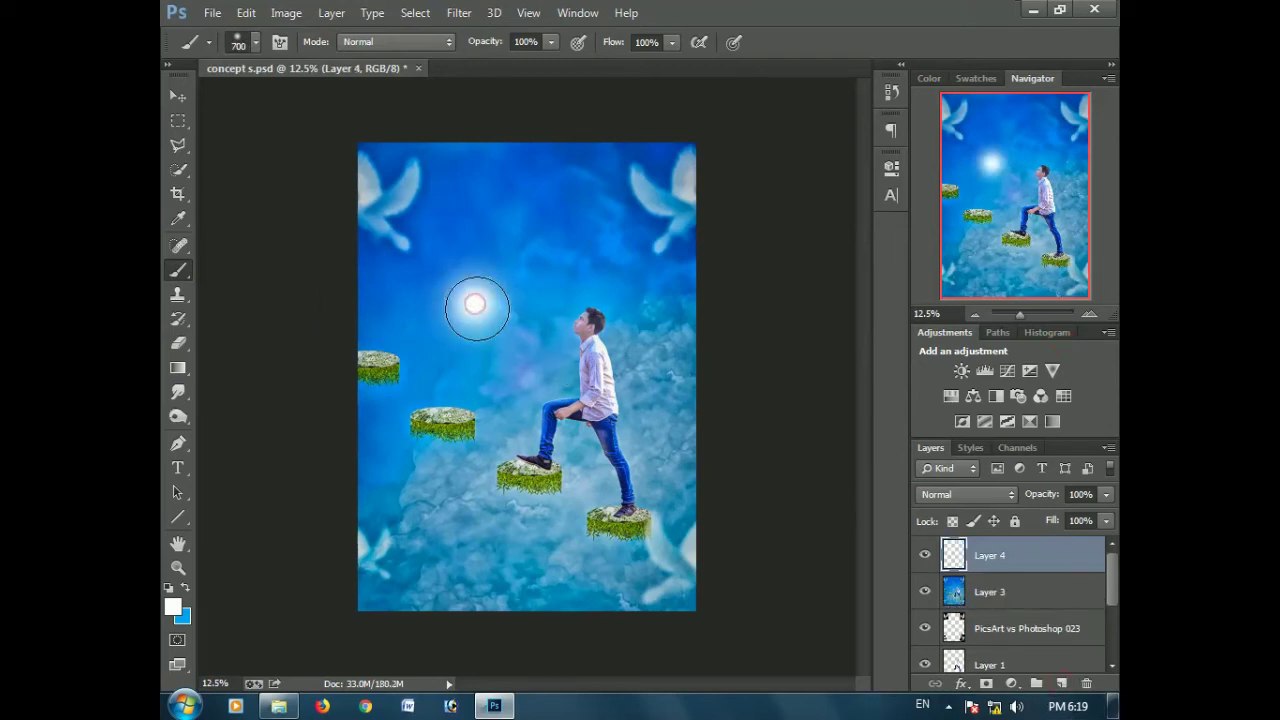
- Enlarge the white glow from its centre and reposition it high in the sky
key("ctrl+t")
left_click_drag(541, 370, 607, 436)
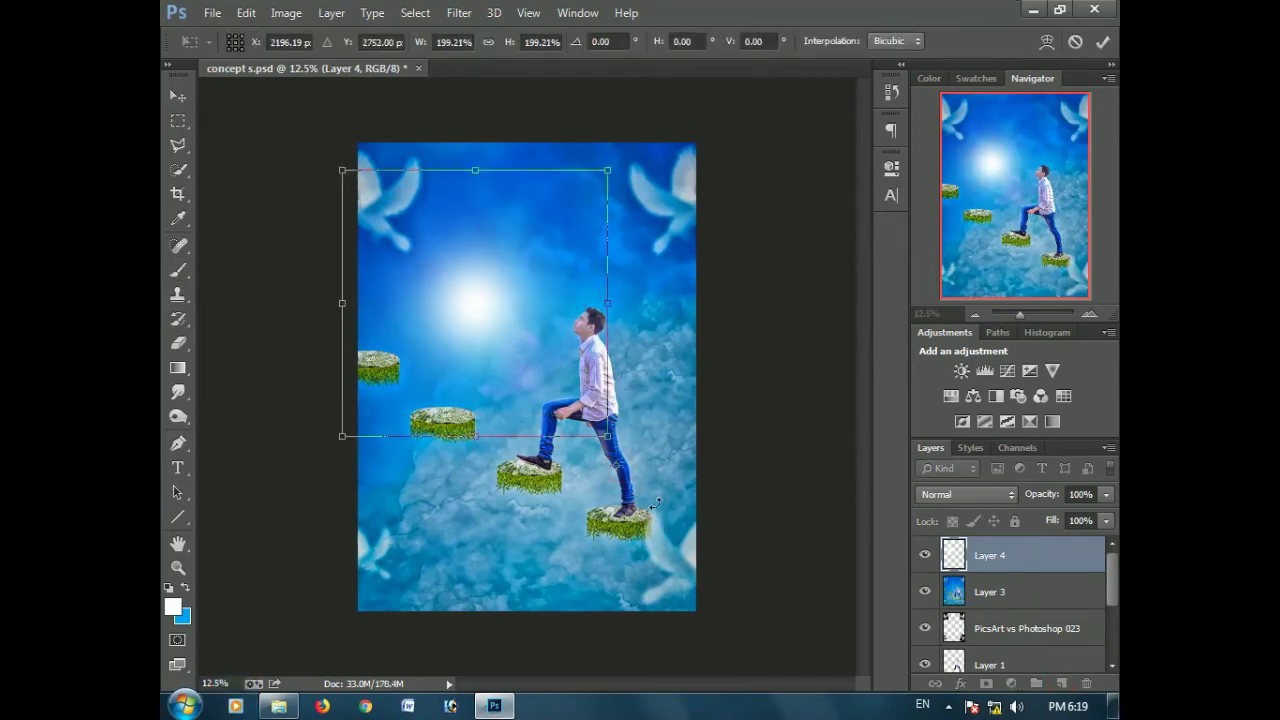
left_click_drag(607, 436, 622, 467)
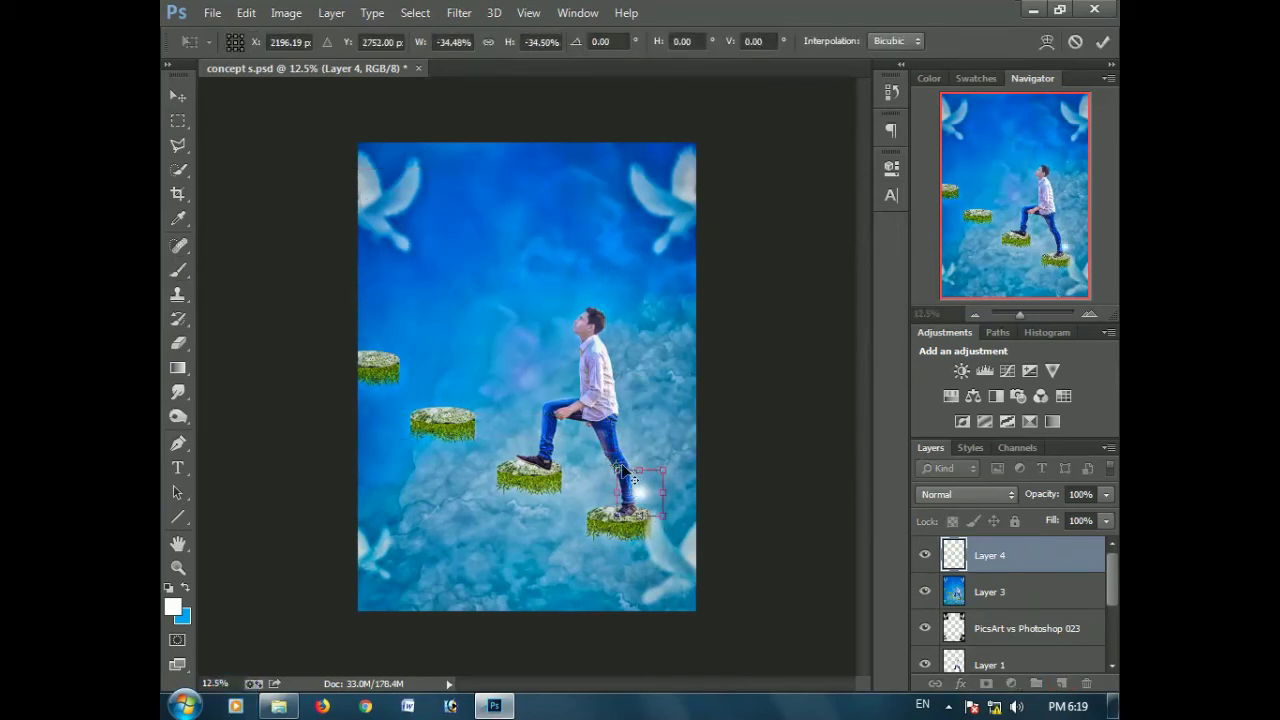
key("Return")
key("b")
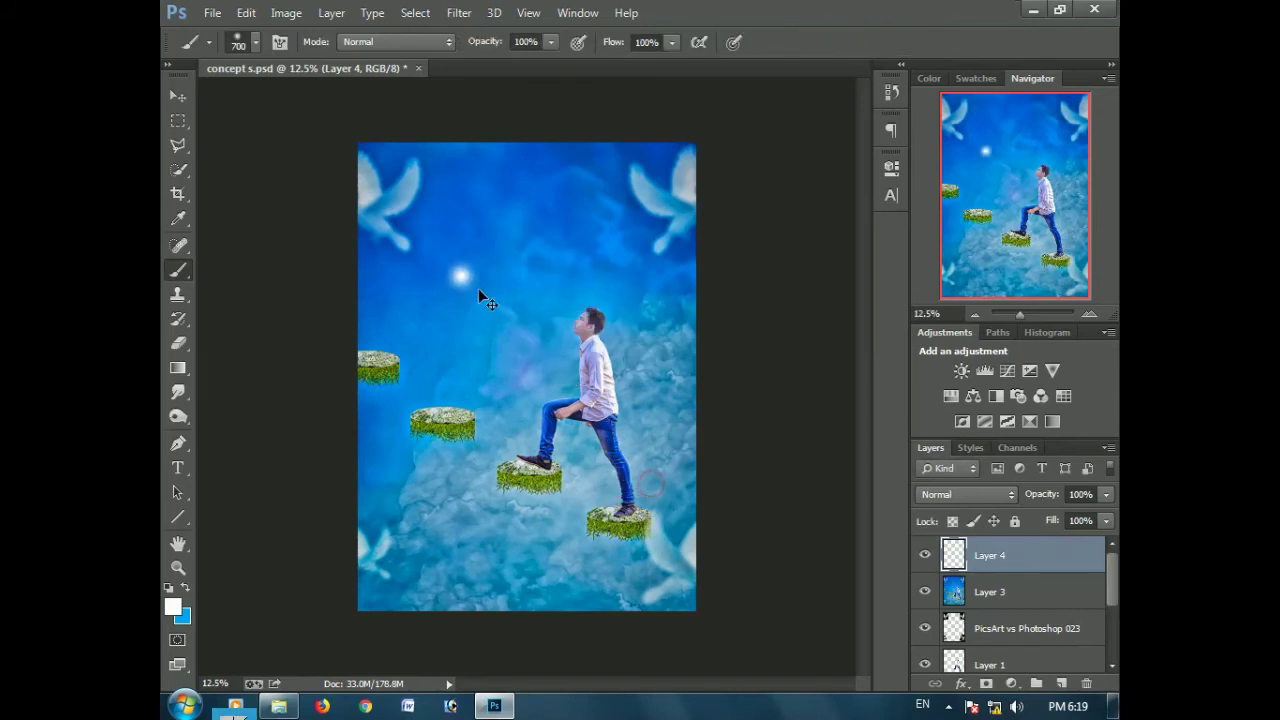
key("ctrl+t")
left_click_drag(488, 300, 614, 497)
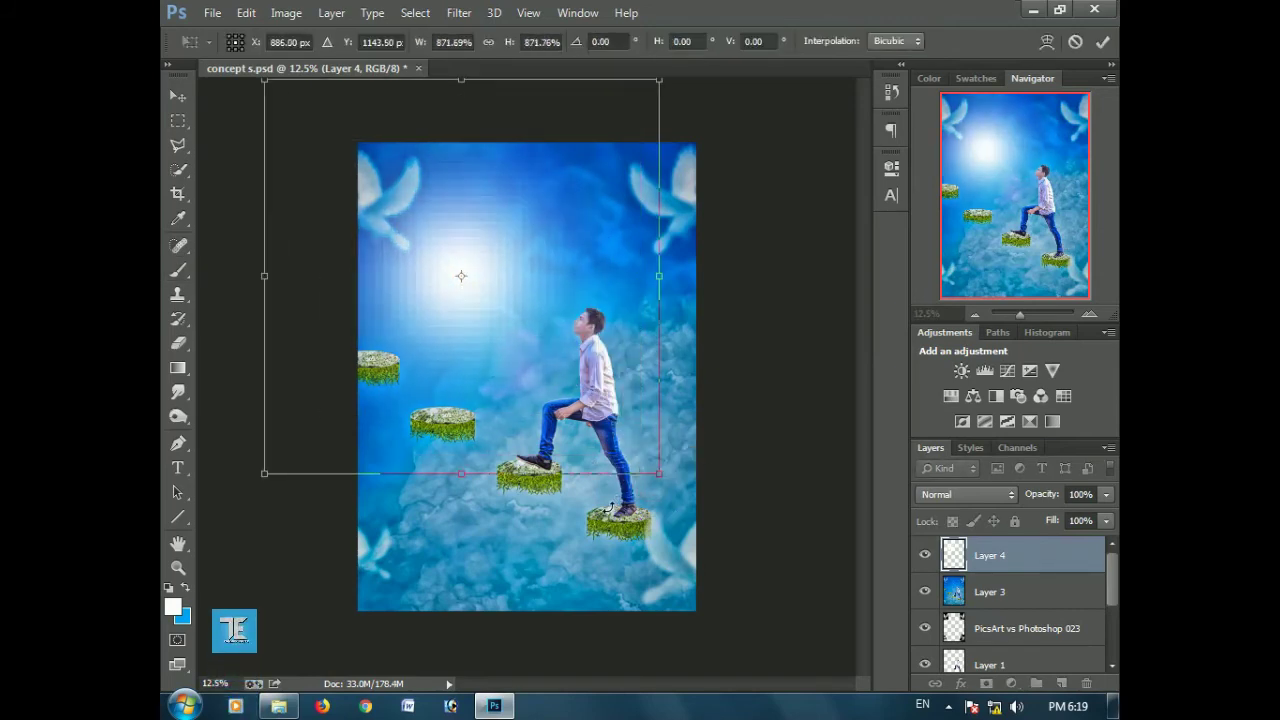
key("Return")
left_click_drag(521, 345, 530, 388)
key("ctrl+t")
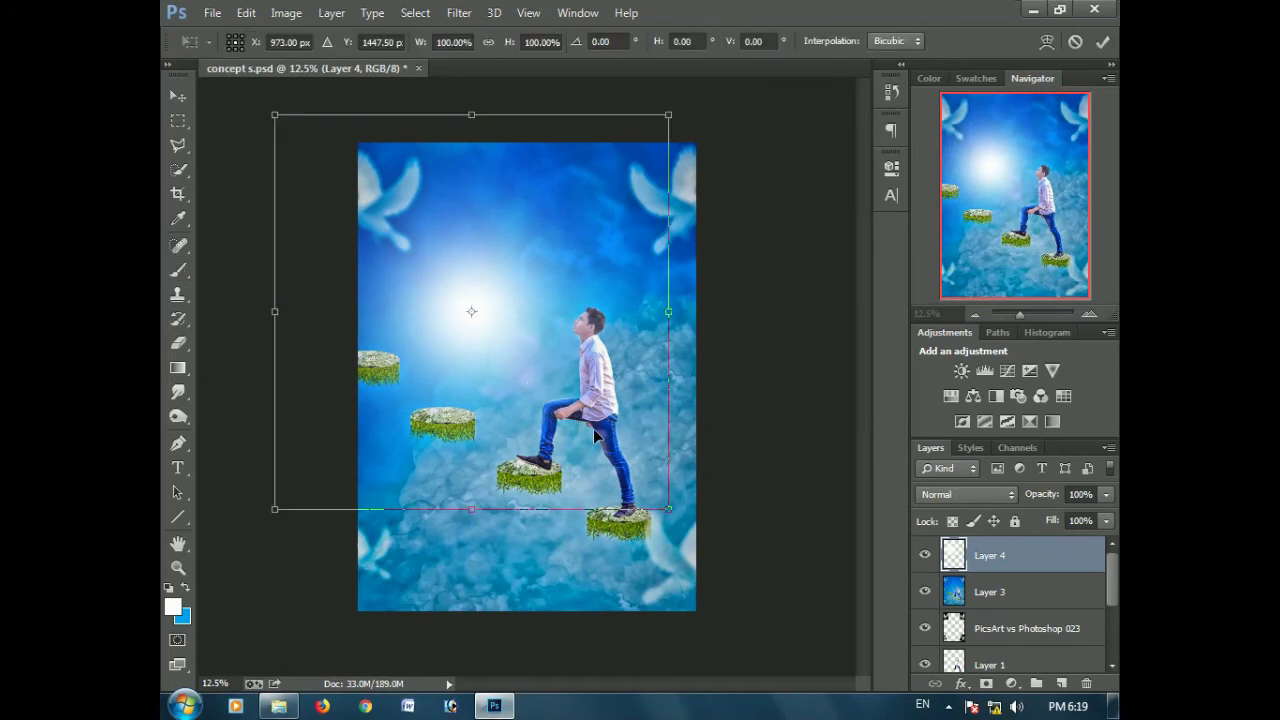
left_click_drag(669, 510, 695, 536)
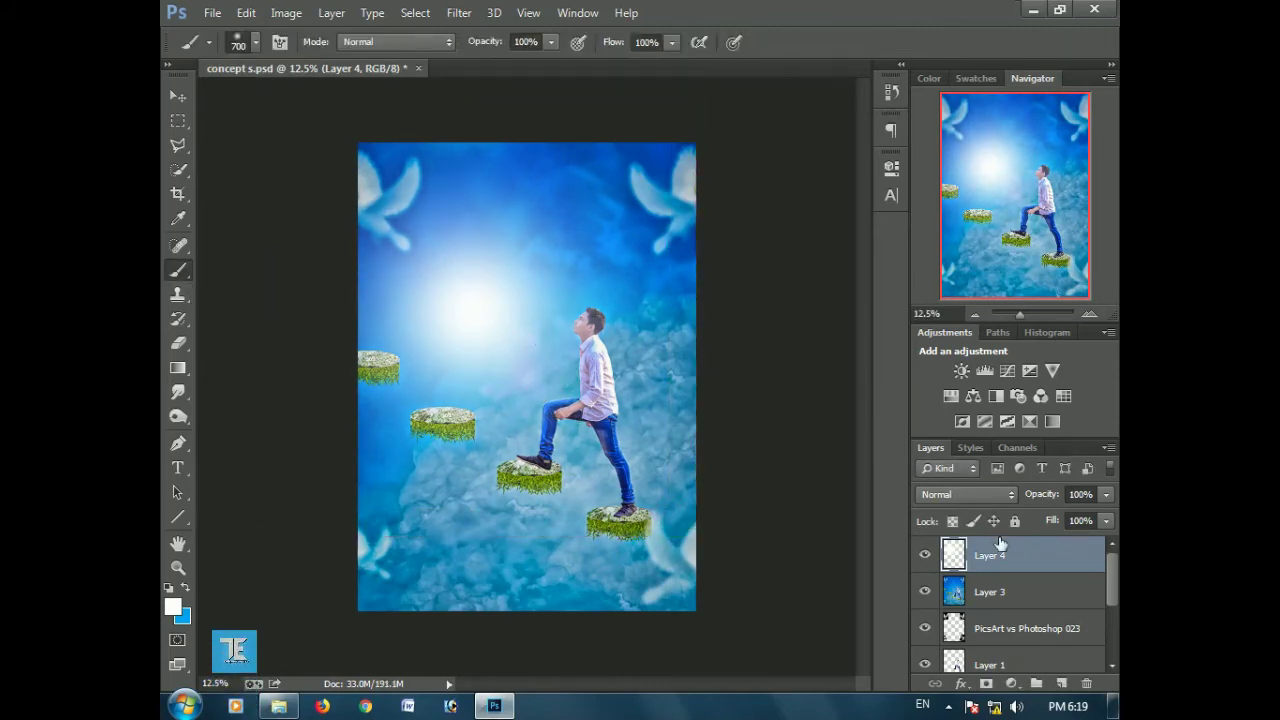
- Lower the glow layer's opacity to about 86%
left_click(1106, 494)
mouse_move(1103, 517)
left_mouse_down()
mouse_move(1064, 515)
mouse_move(1087, 511)
left_mouse_up()
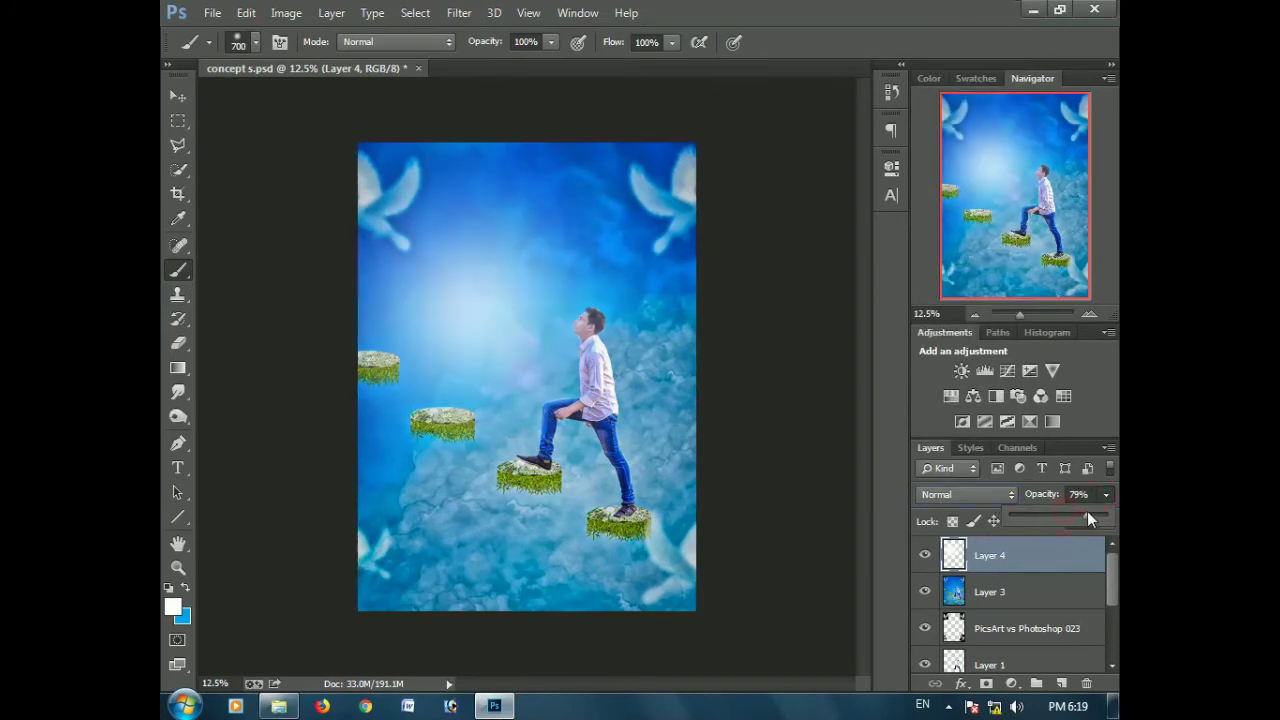
left_click_drag(630, 395, 578, 420)
left_click(1106, 494)
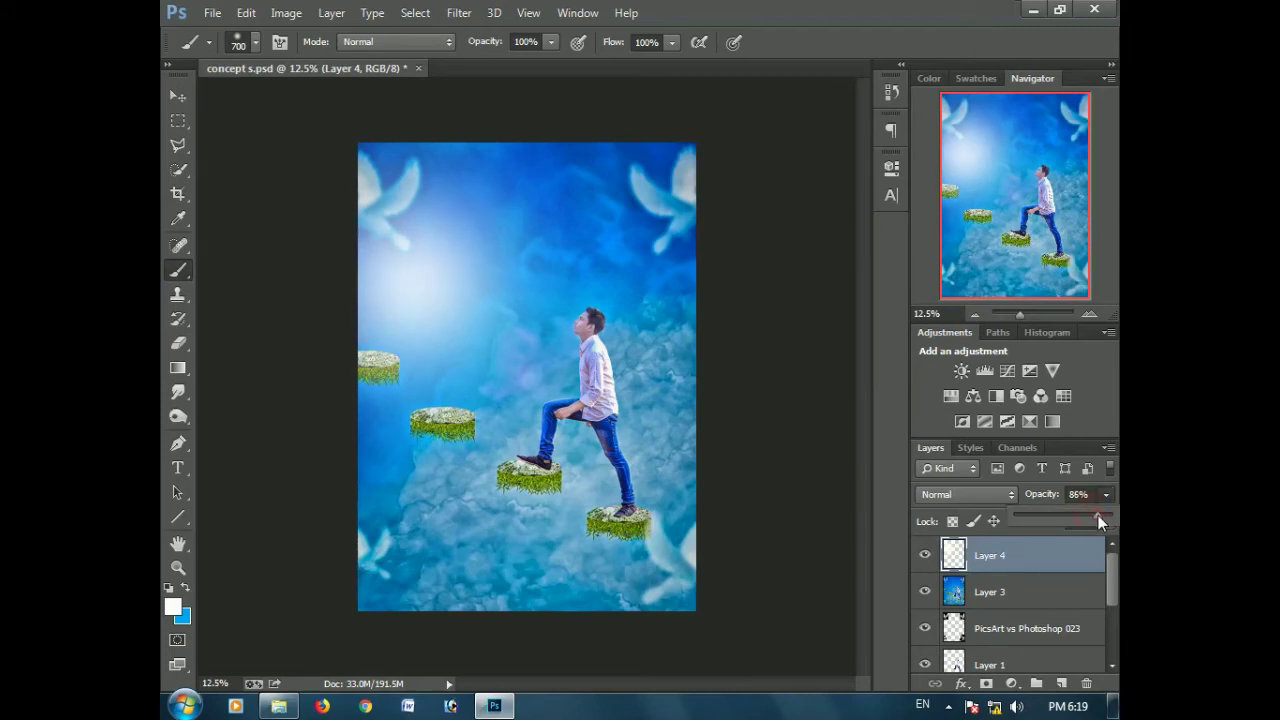
left_click(992, 592)
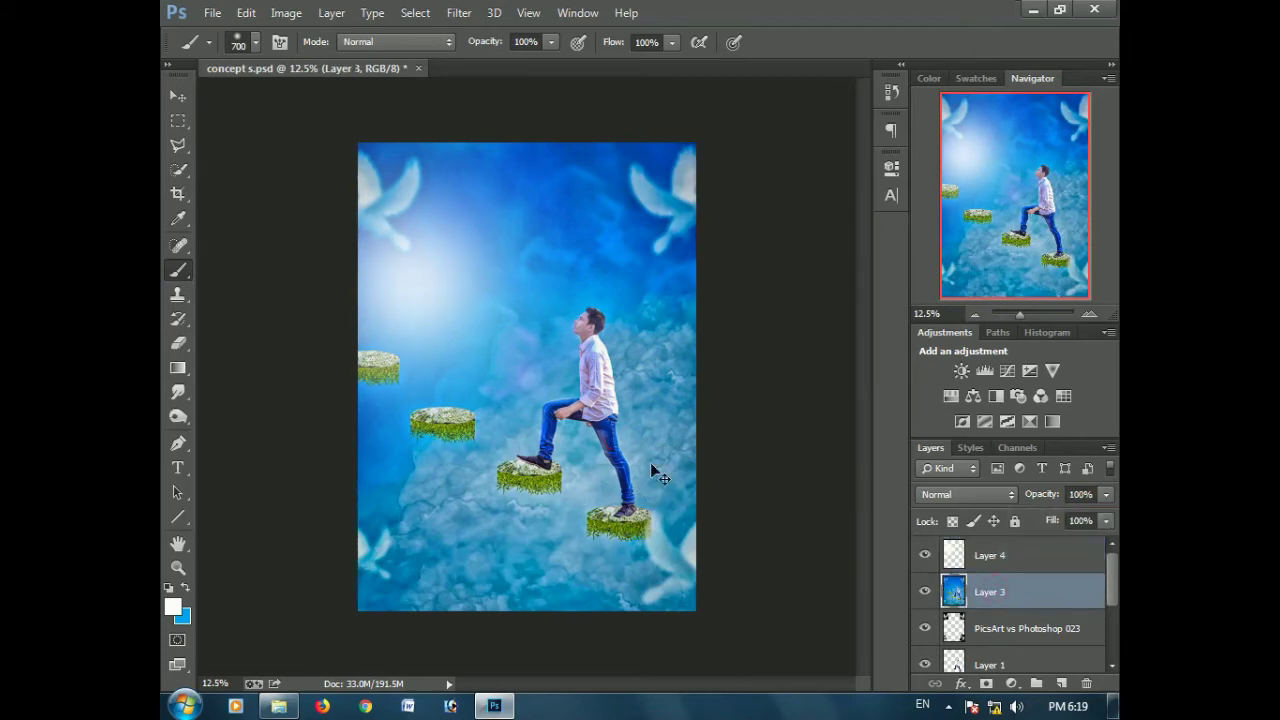
- Add Layer 5 above Layer 3 with its blend mode set to Color
key("ctrl+plus")
key("ctrl+plus")
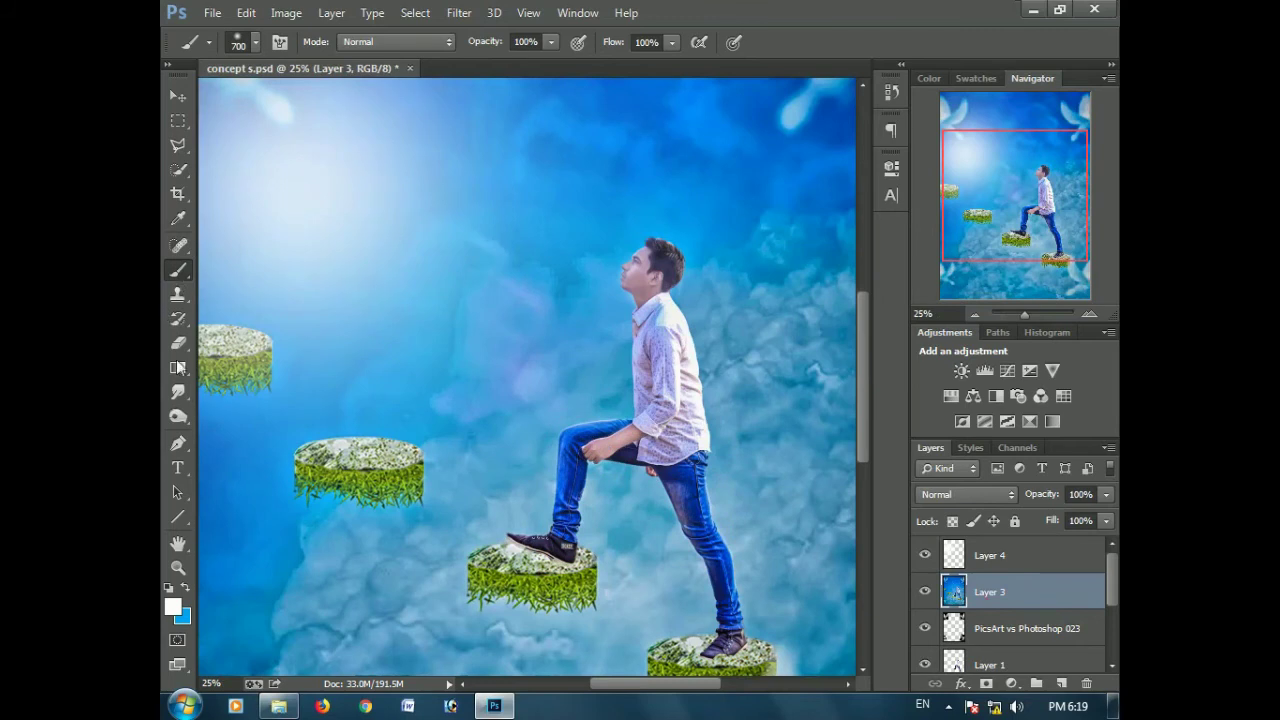
left_click(978, 494)
left_click(1062, 683)
left_click(978, 494)
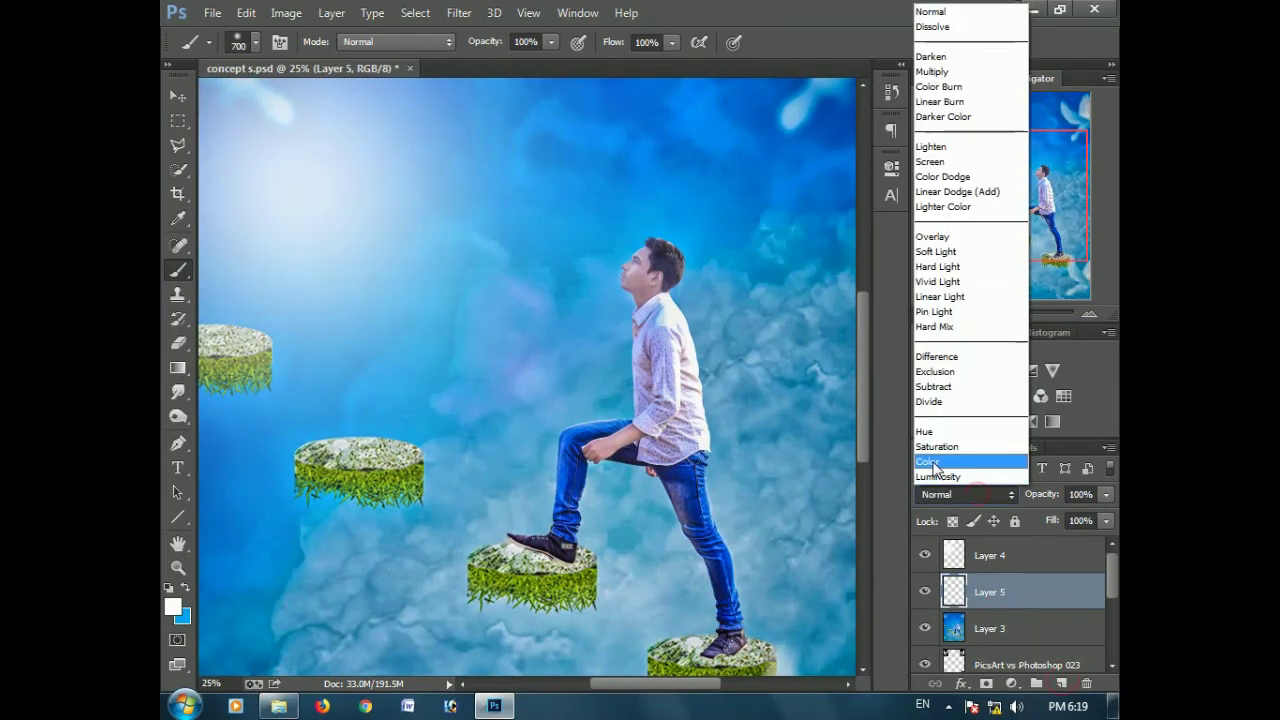
left_click(950, 460)
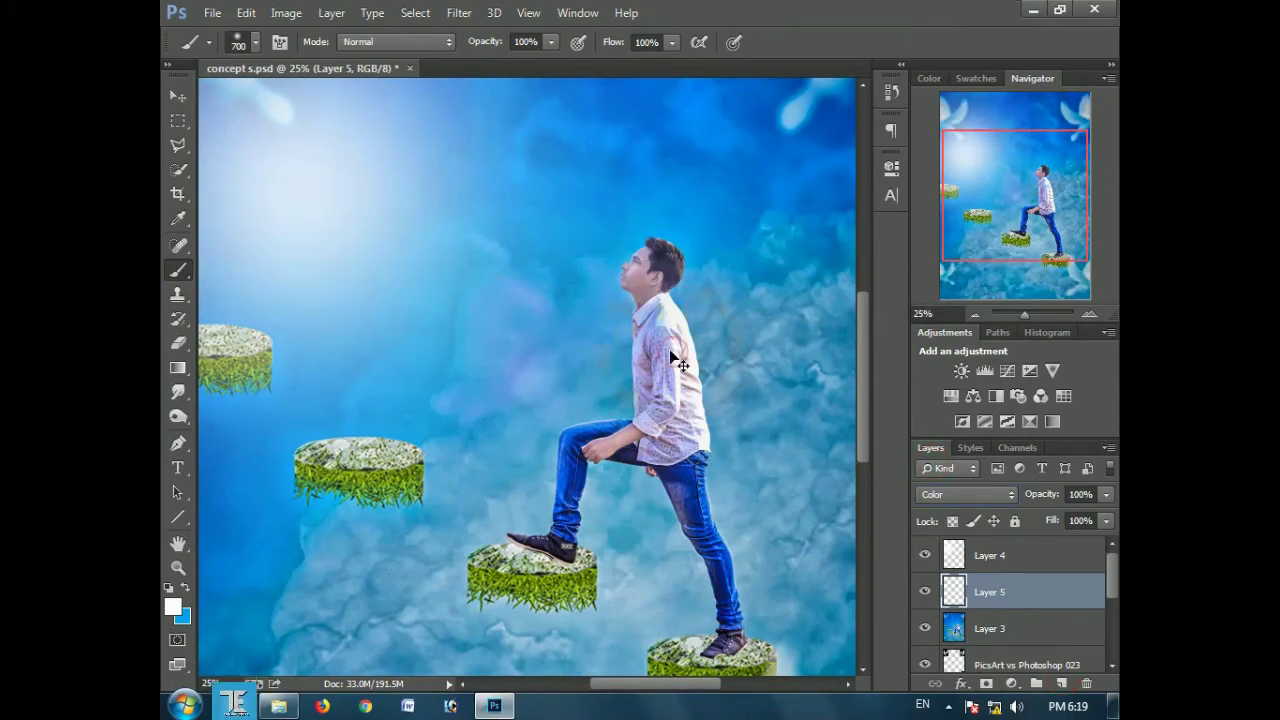
- Set the brush to 8% opacity, 11% flow and size 60 for tinting the man
key("bracketleft")
key("bracketleft")
key("bracketleft")
left_click(551, 42)
left_click_drag(548, 62, 463, 67)
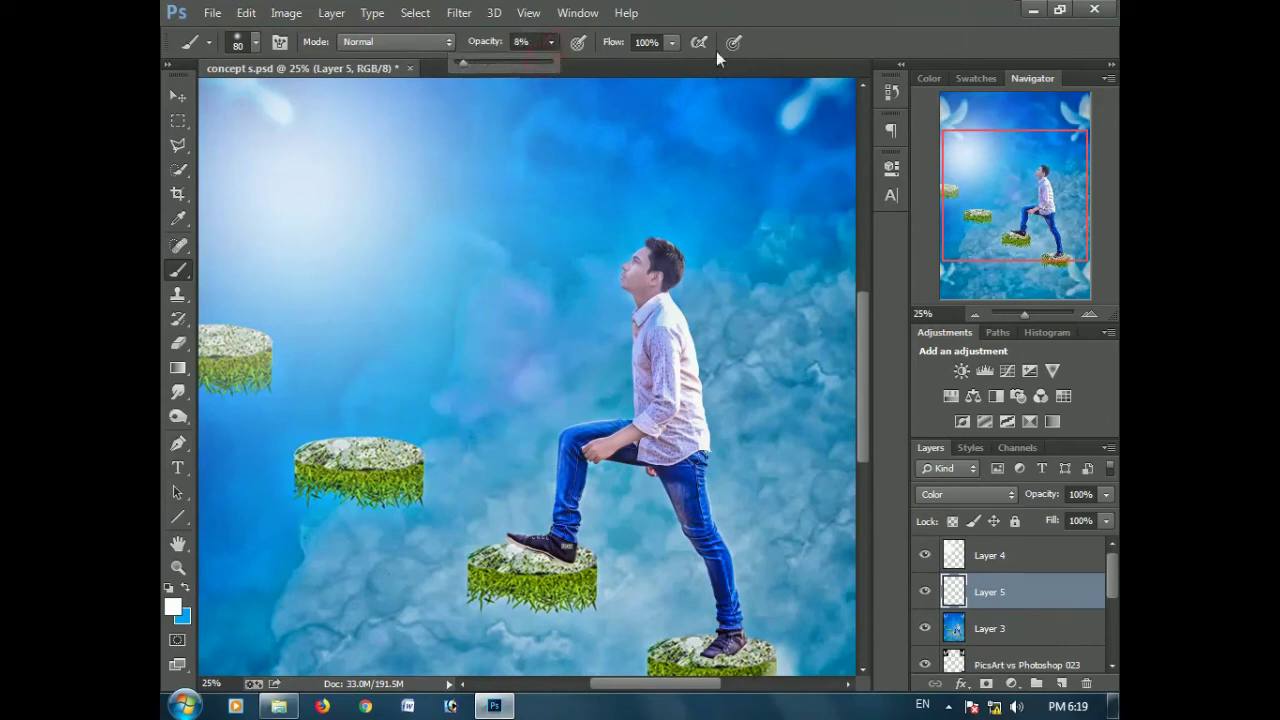
left_click(672, 42)
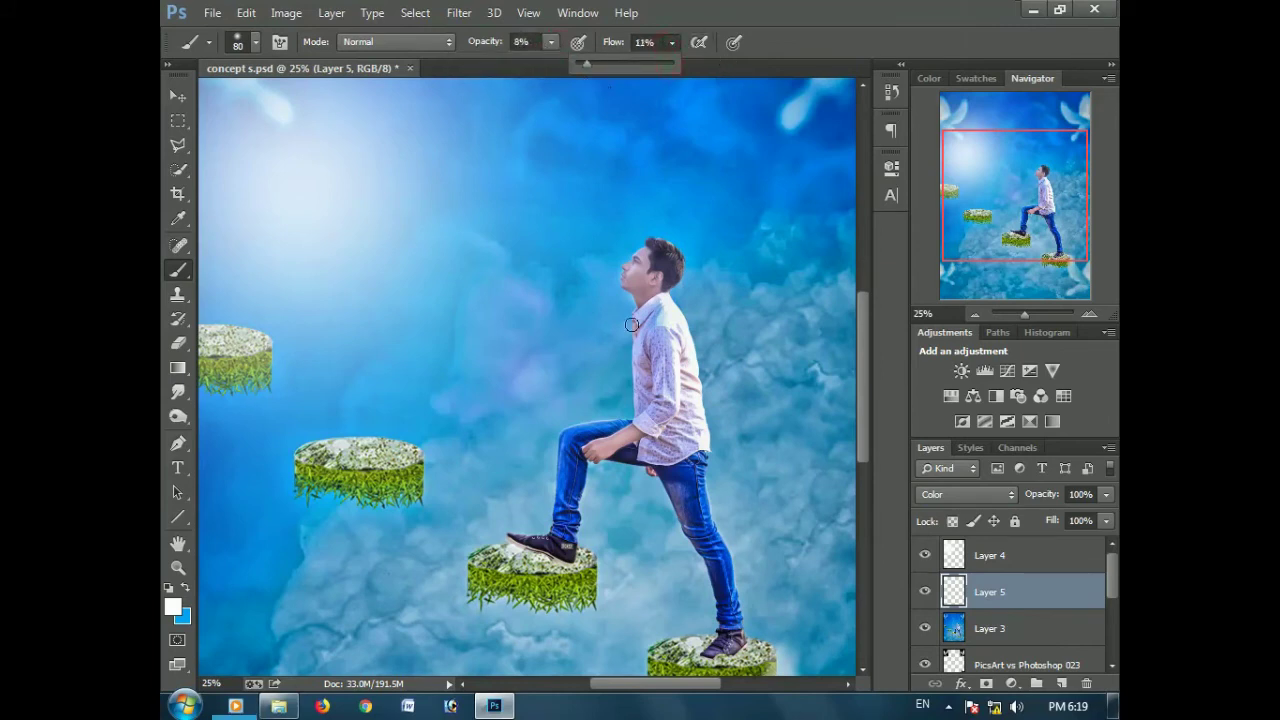
key("bracketleft")
key("bracketleft")
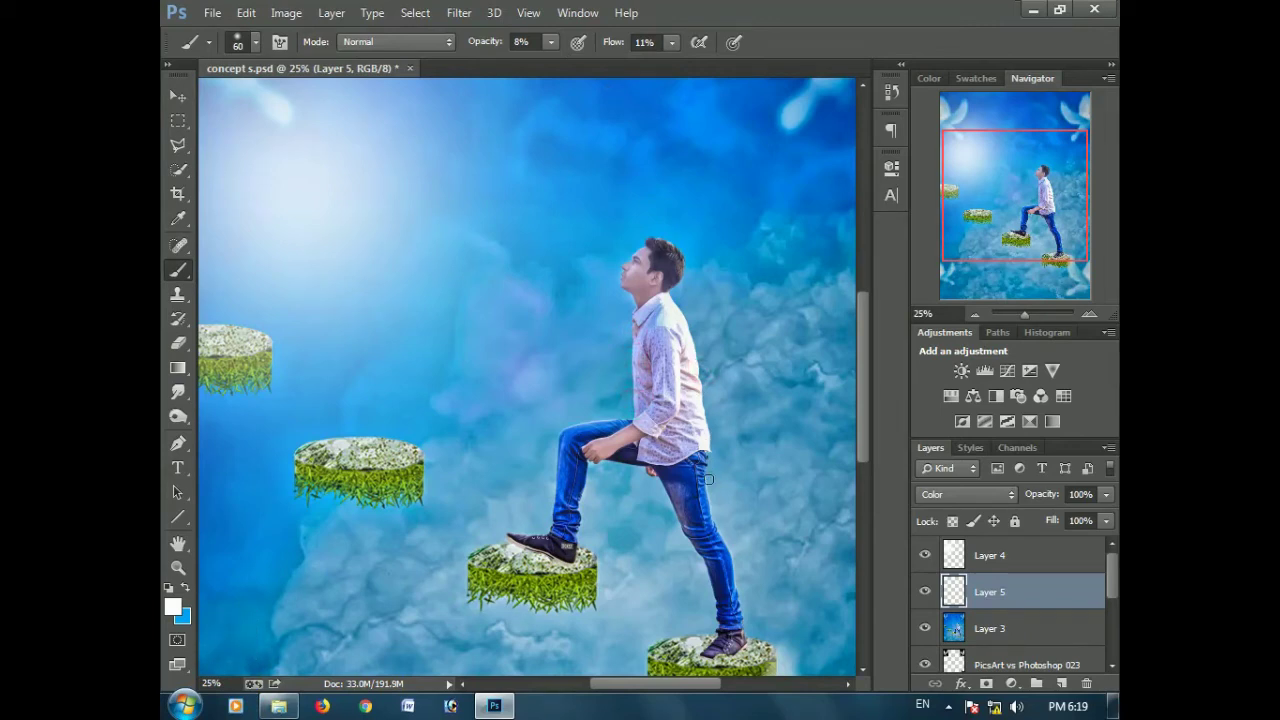
- Merge the Color-tinted Layer 5 down into Layer 3
right_click(957, 597)
right_click(957, 597)
left_click(777, 448)
key("ctrl+minus")
key("ctrl+minus")
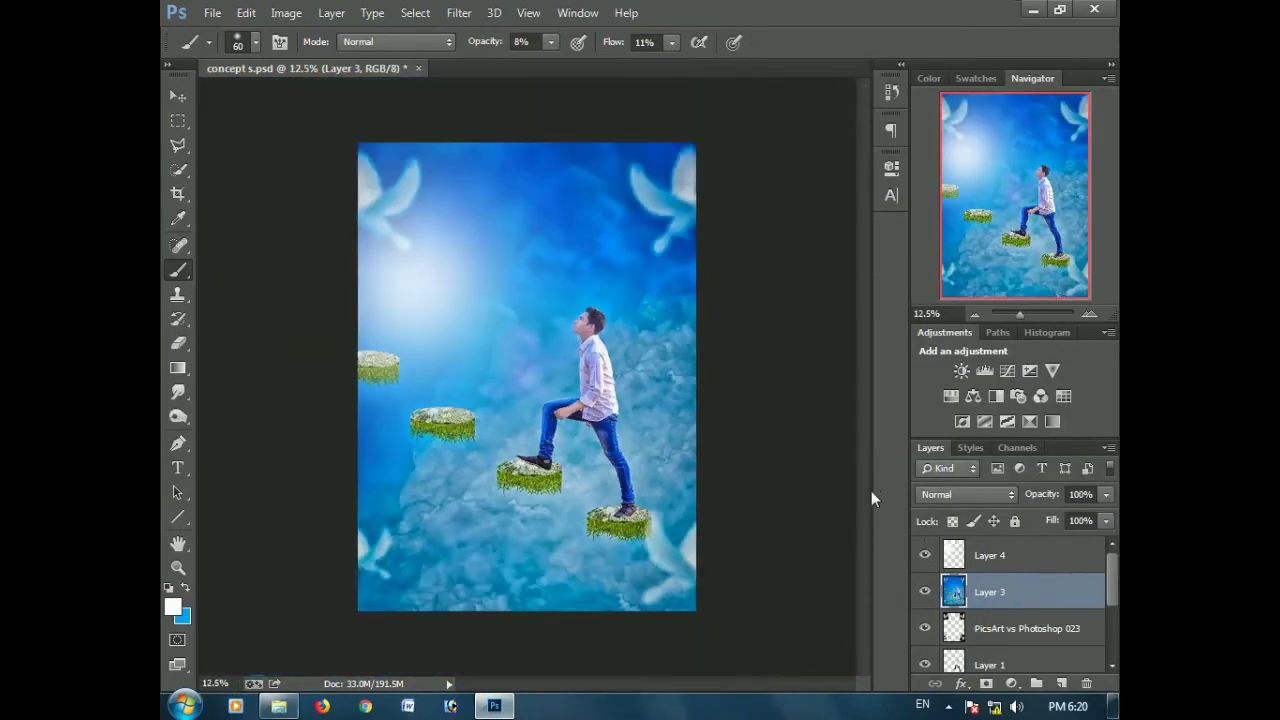
- Enlarge the Layer 4 glow slightly, set its fill to 69%, and reposition it
left_click(925, 556)
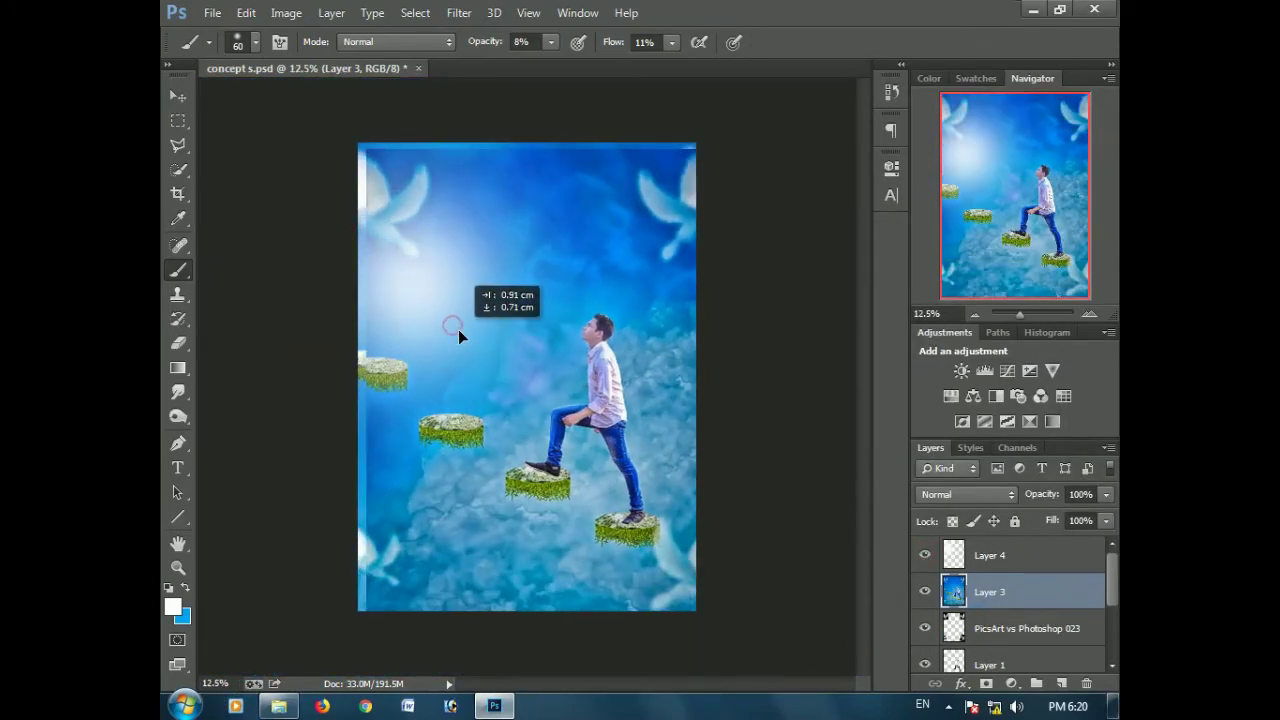
left_click(990, 555)
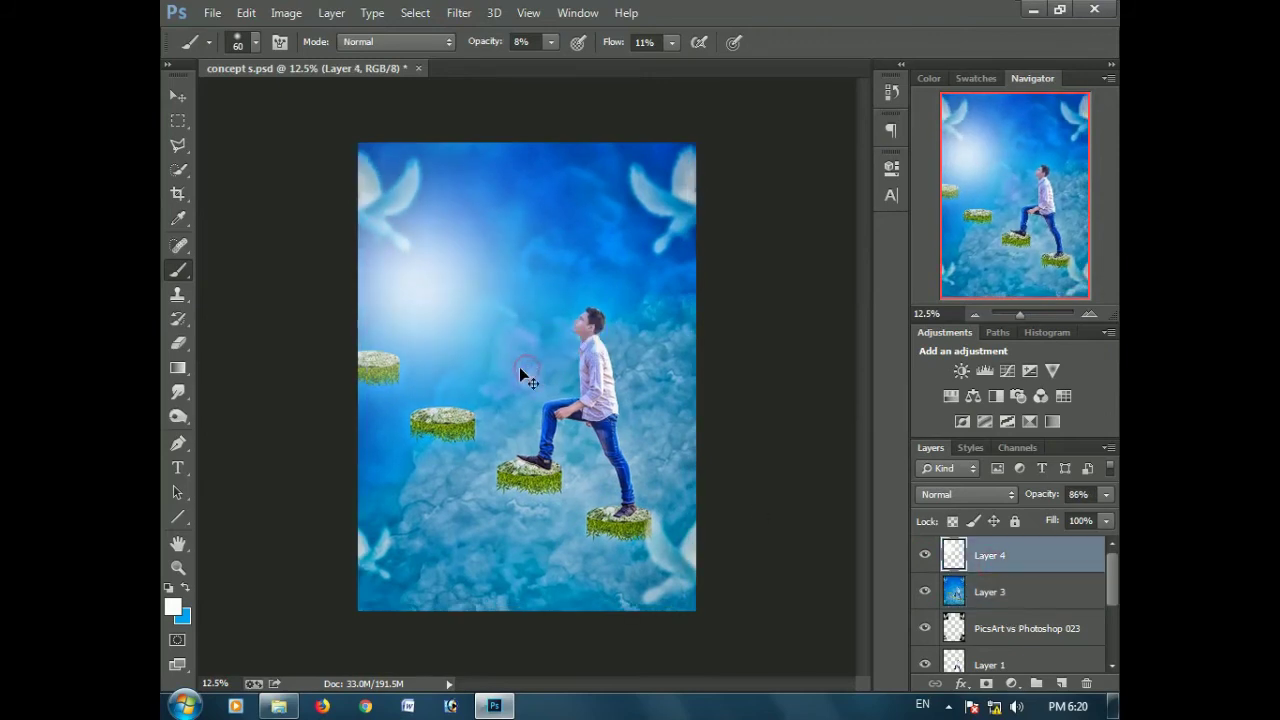
key("ctrl+t")
left_click_drag(641, 511, 667, 537)
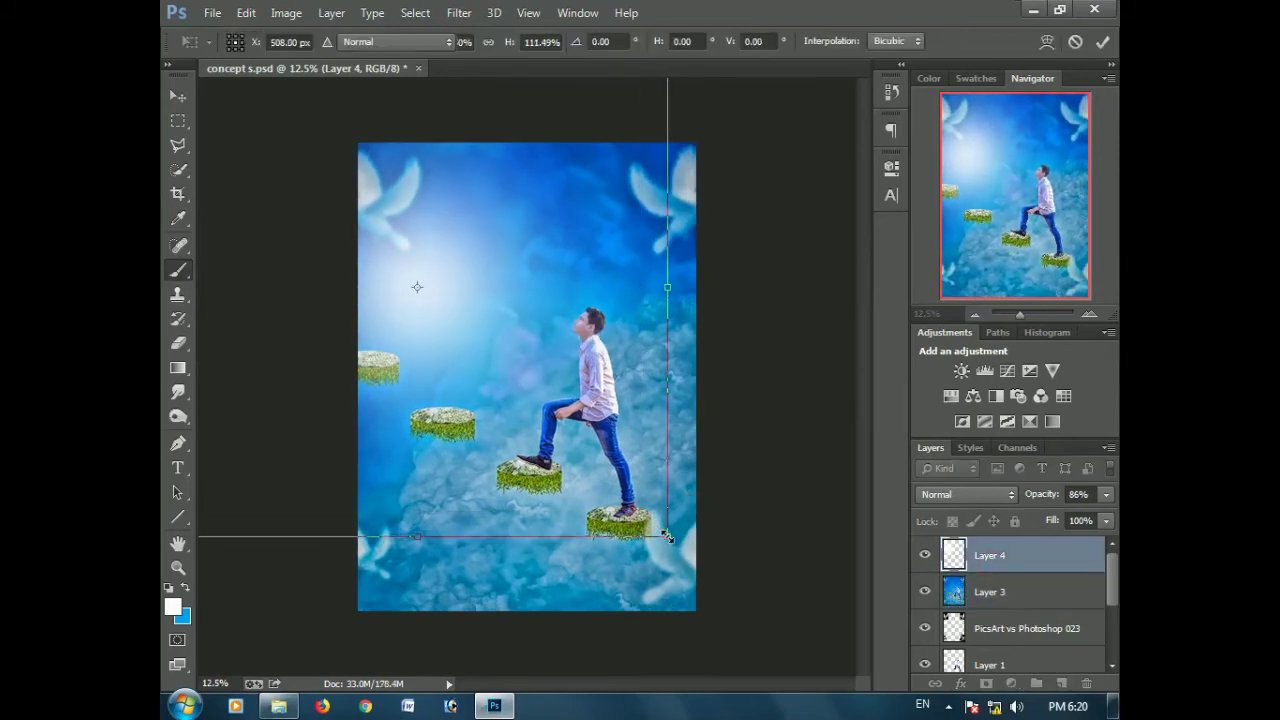
key("Return")
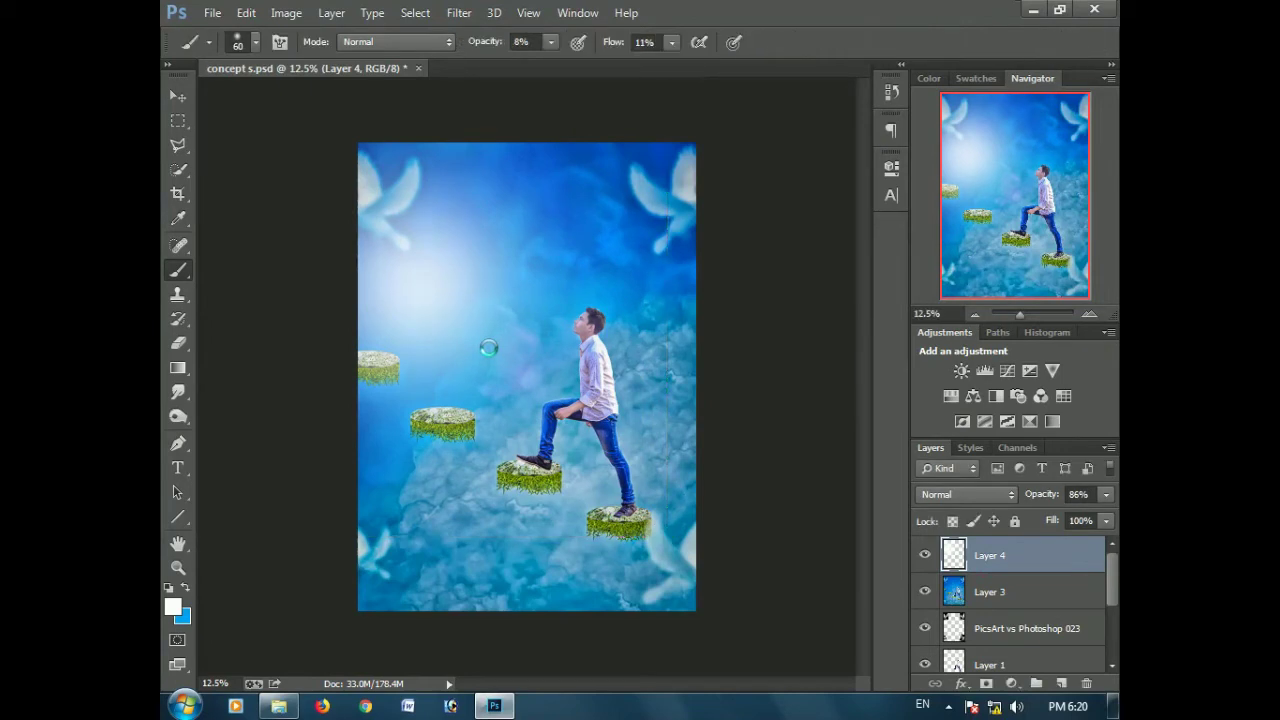
left_click_drag(480, 343, 492, 355)
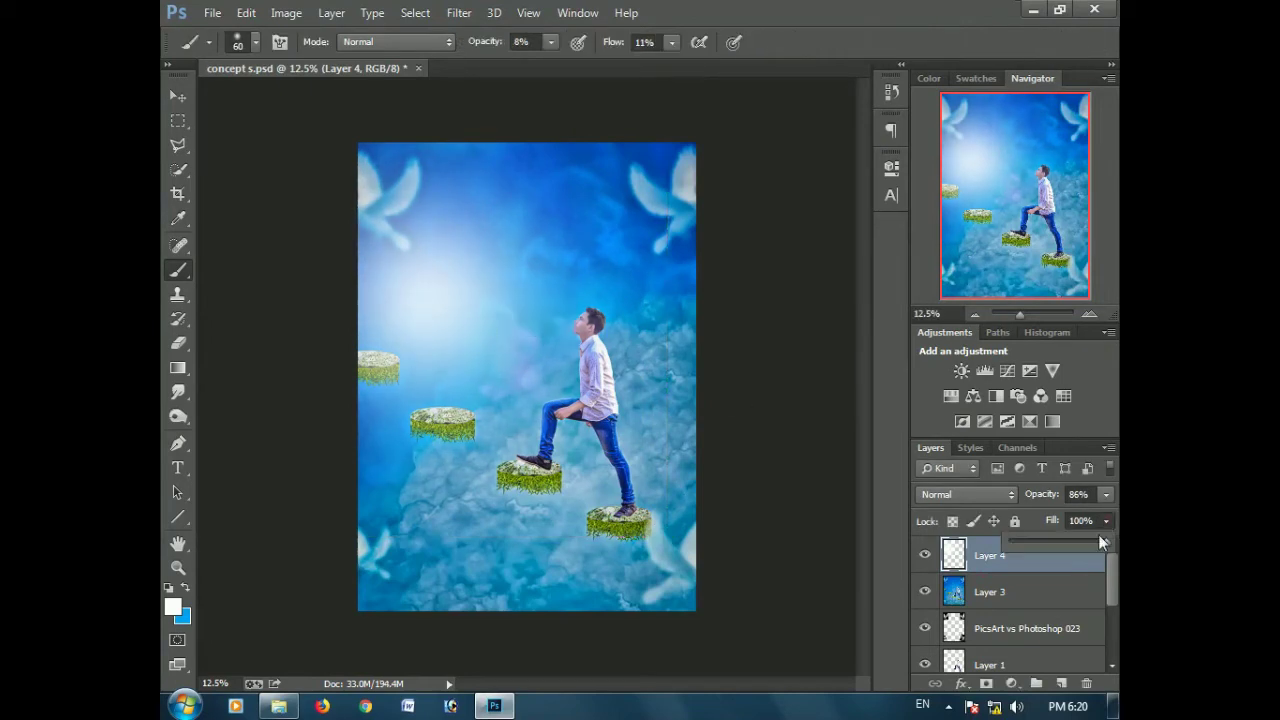
left_click_drag(1088, 543, 1084, 544)
left_click_drag(525, 427, 568, 455)
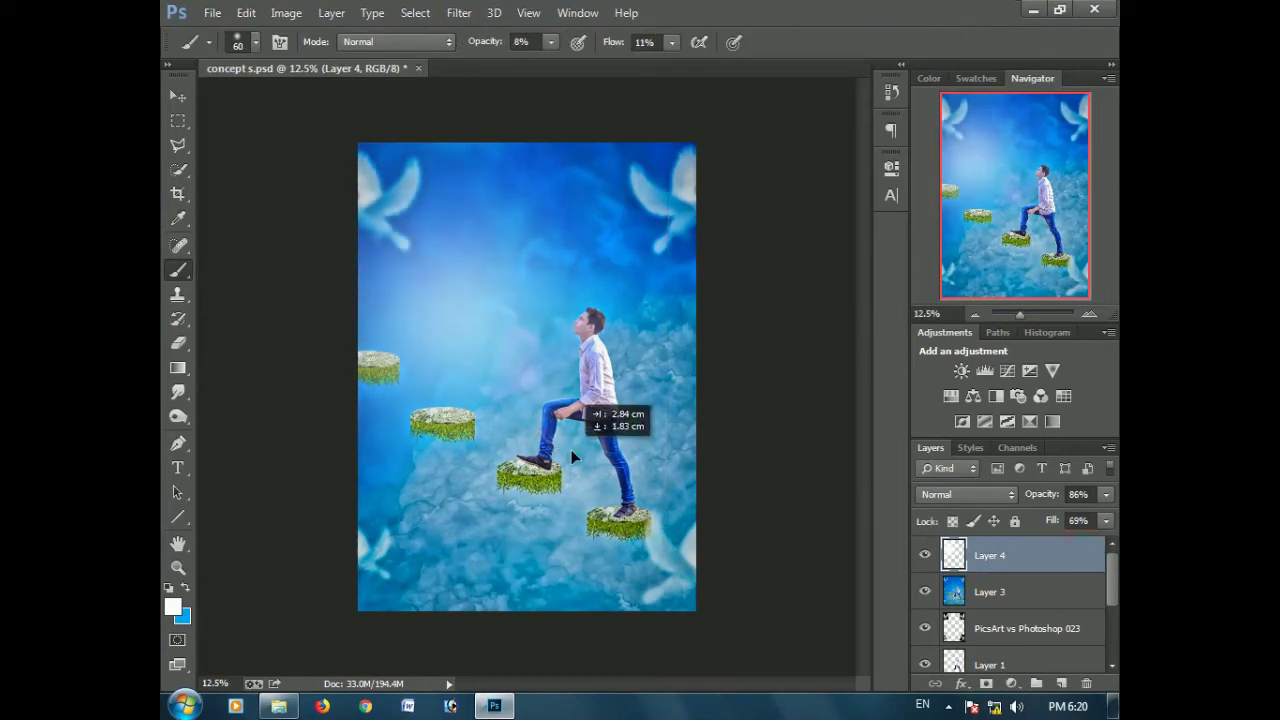
left_click_drag(567, 449, 531, 433)
- Merge the glow into Layer 3 and crop away pixels beyond the canvas
right_click(1015, 557)
left_click(715, 548)
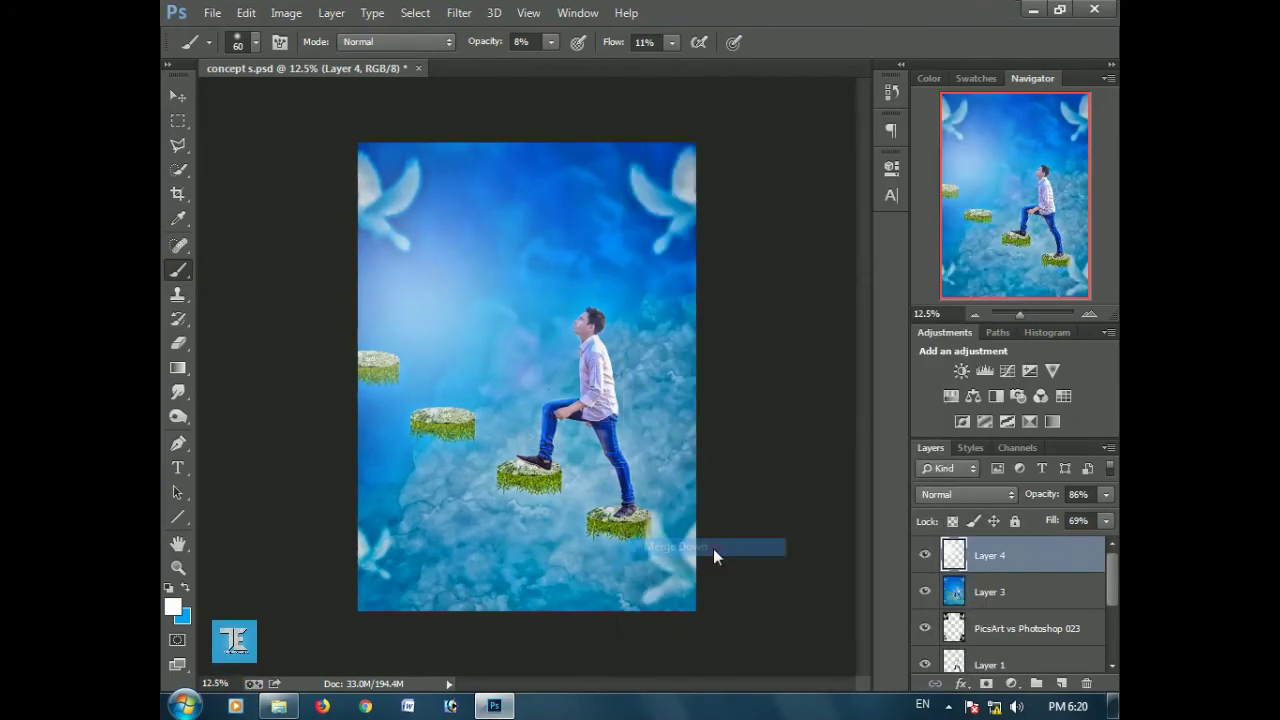
left_click(185, 205)
left_click(549, 354)
key("Return")
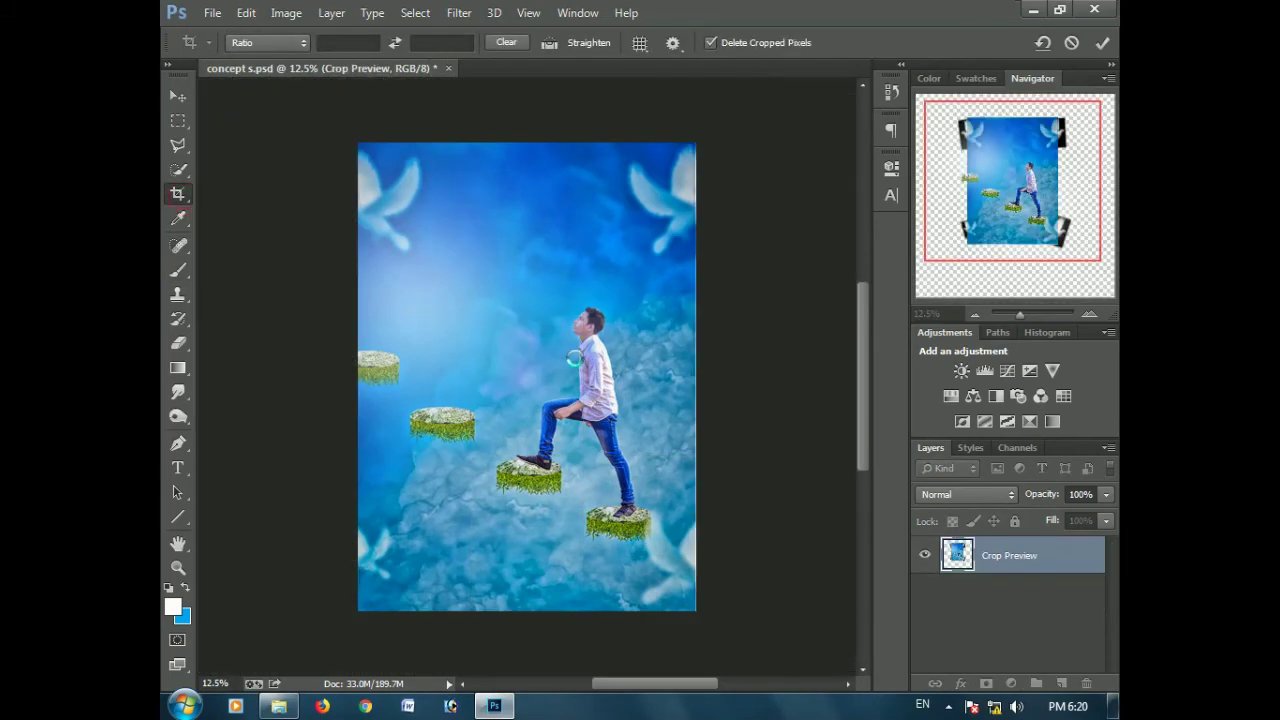
- Apply Camera Raw to Layer 3 with Clarity +18 and Vibrance +16
left_click(459, 12)
left_click(481, 121)
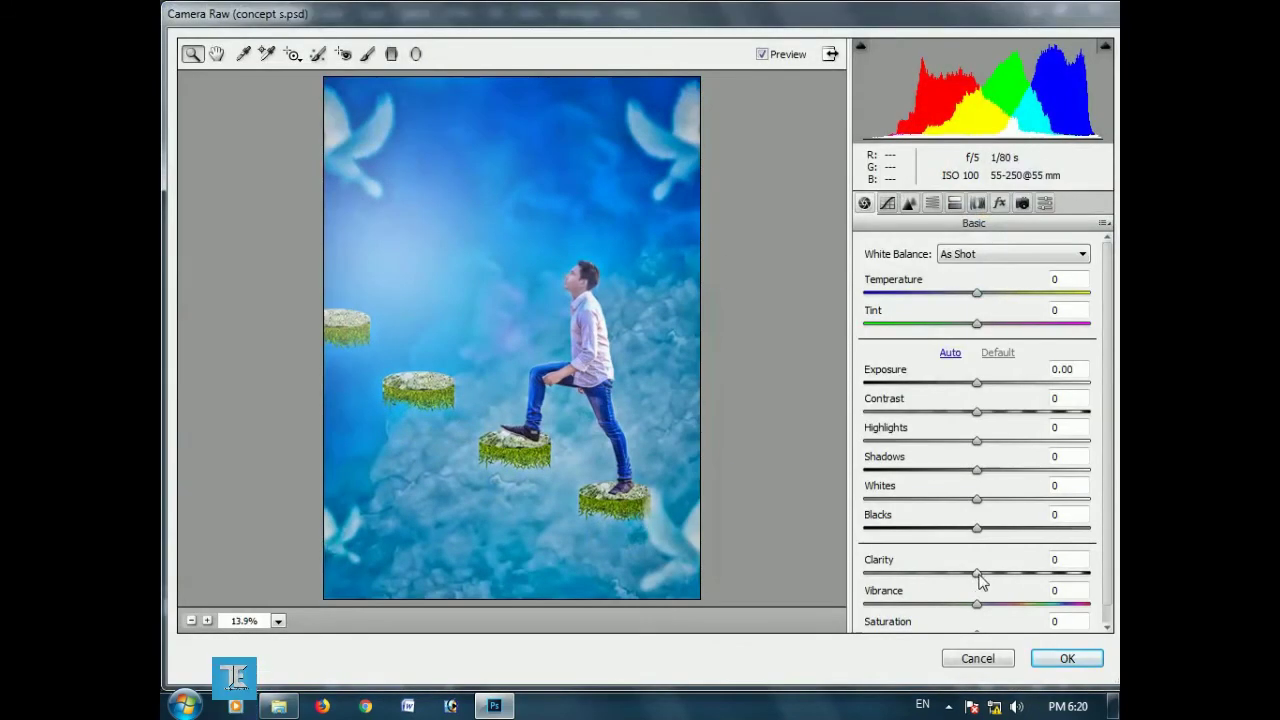
mouse_move(977, 572)
left_mouse_down()
mouse_move(996, 572)
mouse_move(1002, 606)
left_mouse_up()
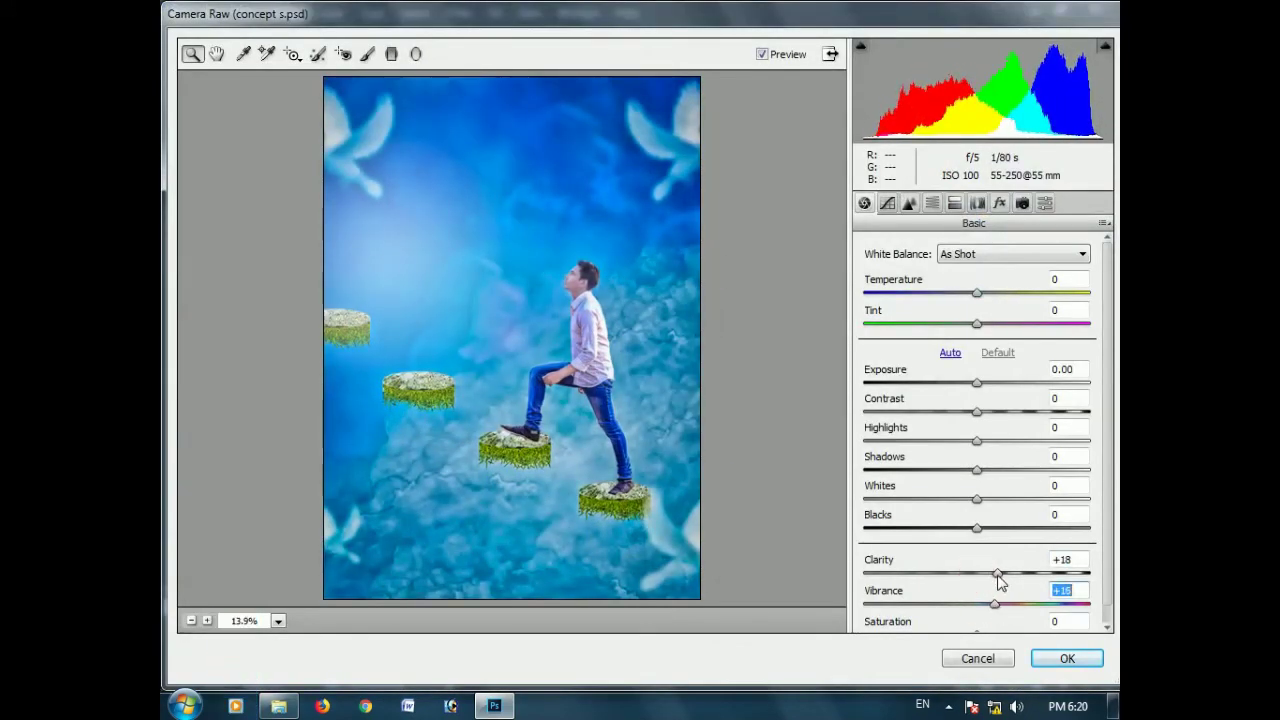
left_click(1043, 657)
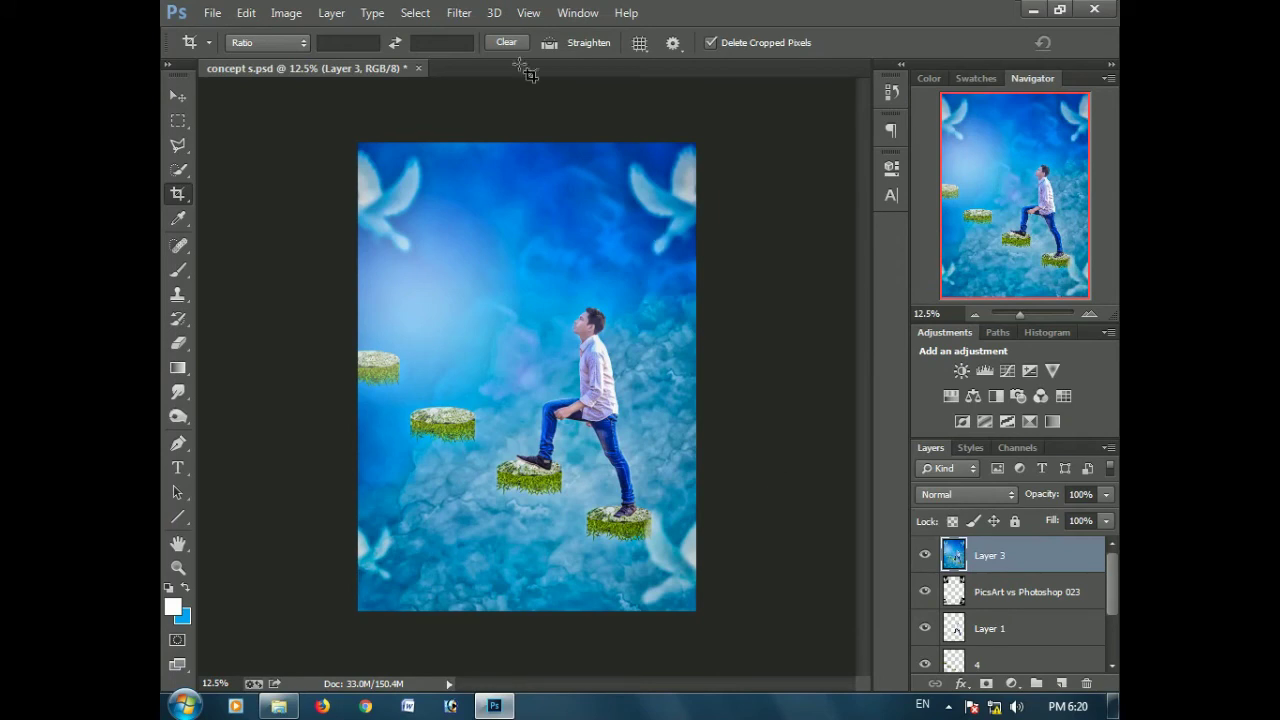
left_click(463, 12)
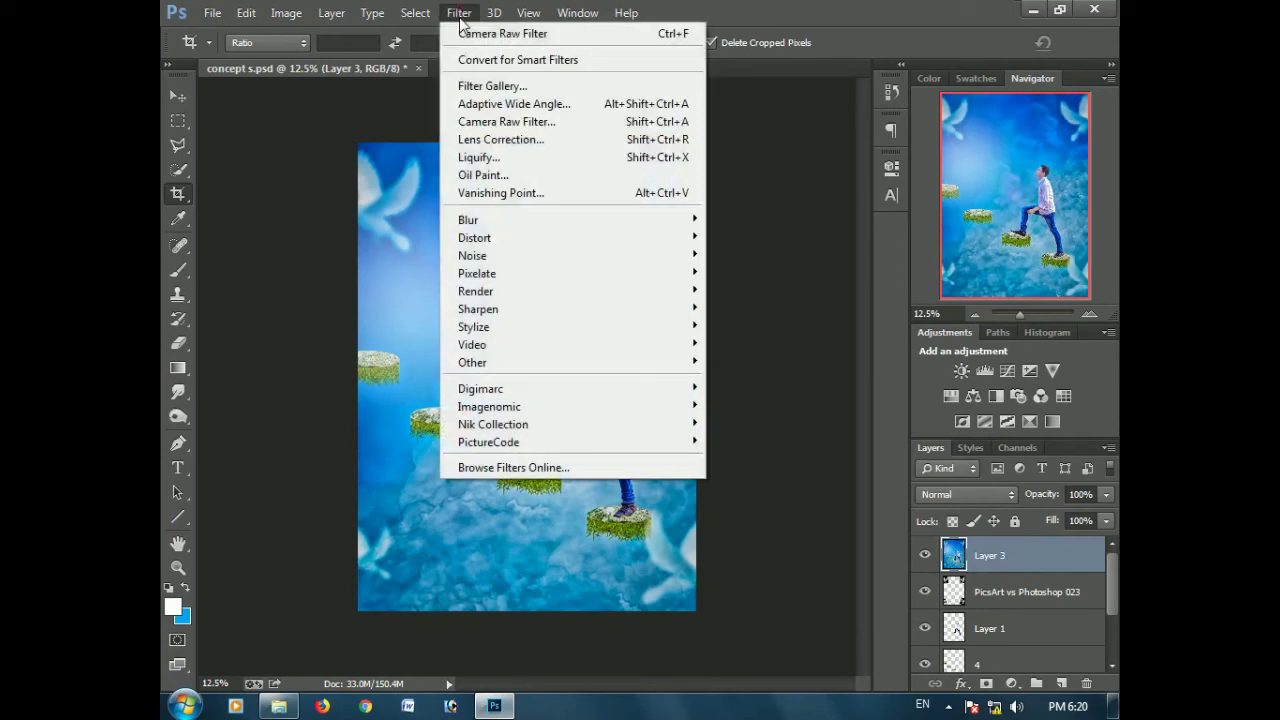
- Darken Layer 3's edges with a slightly negative Camera Raw post-crop vignette
left_click(515, 115)
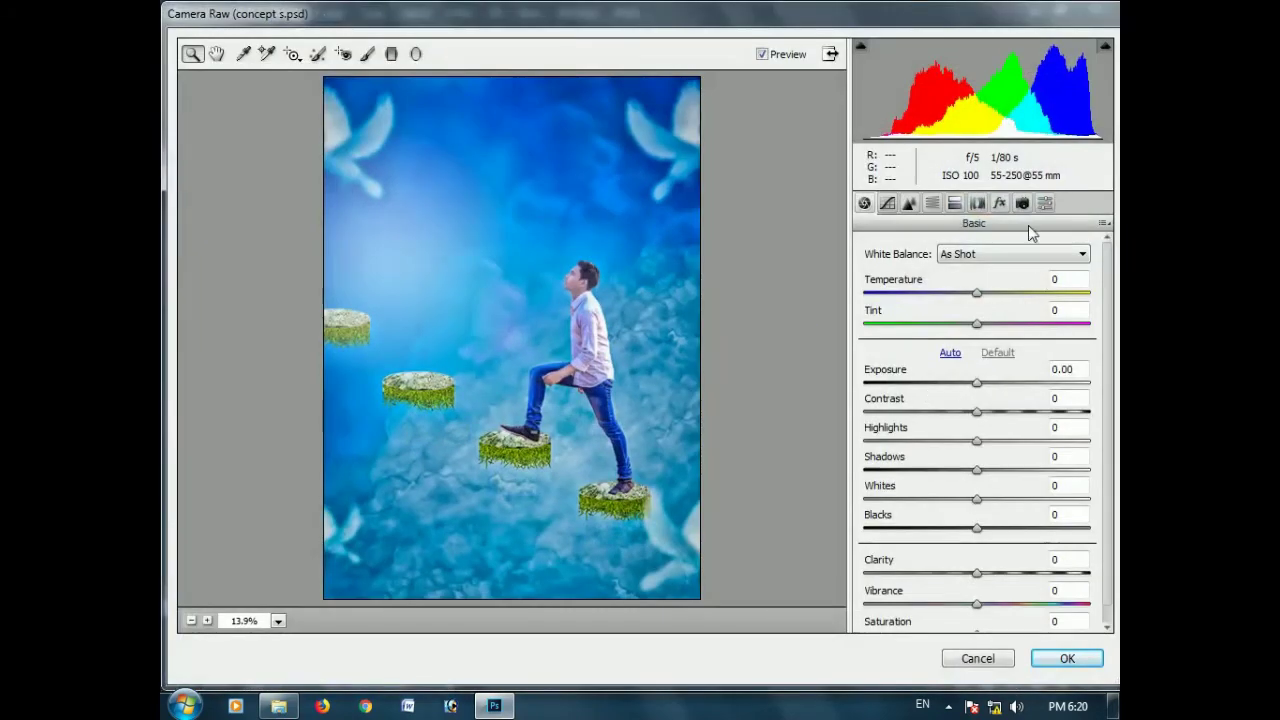
left_click(999, 203)
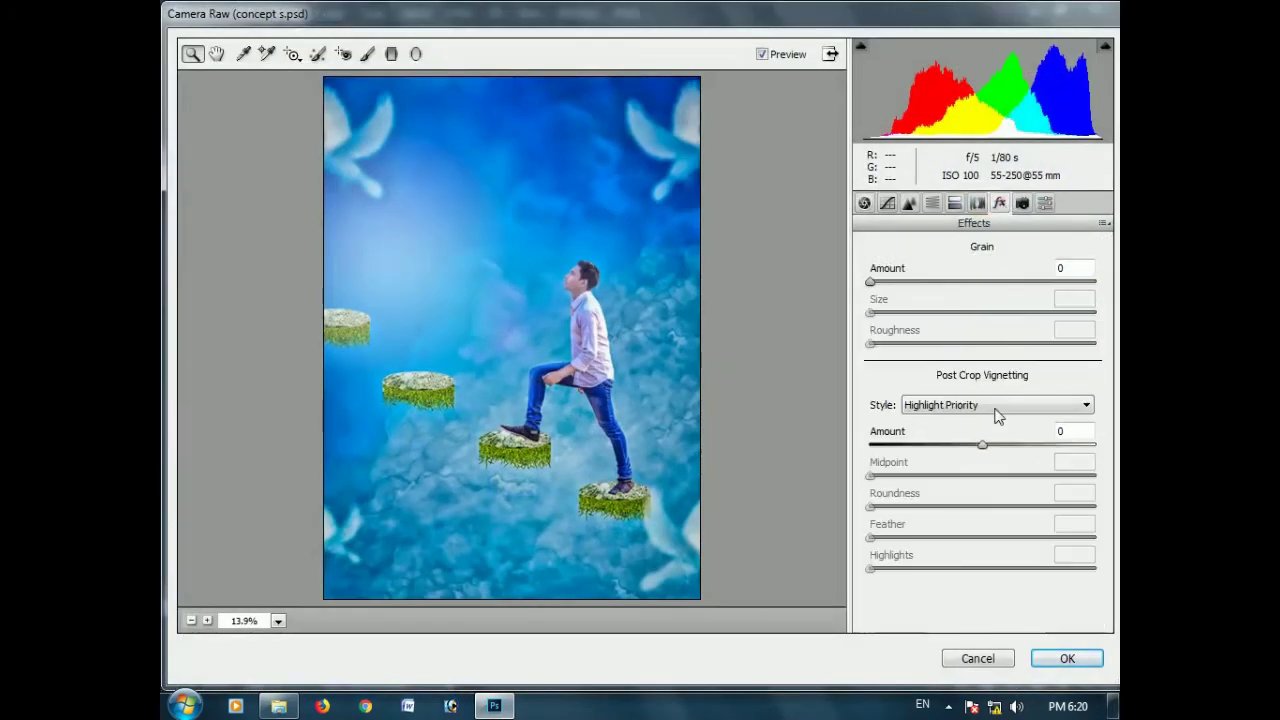
left_click_drag(982, 443, 972, 454)
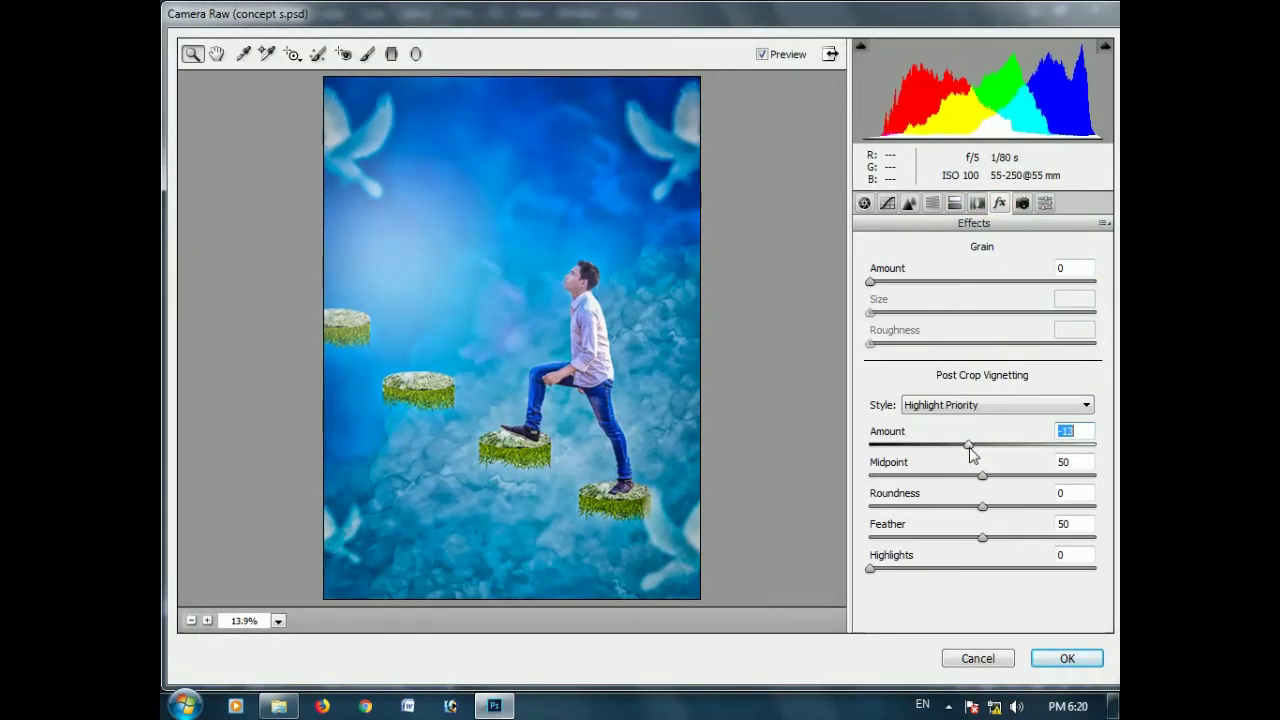
left_click(1058, 657)
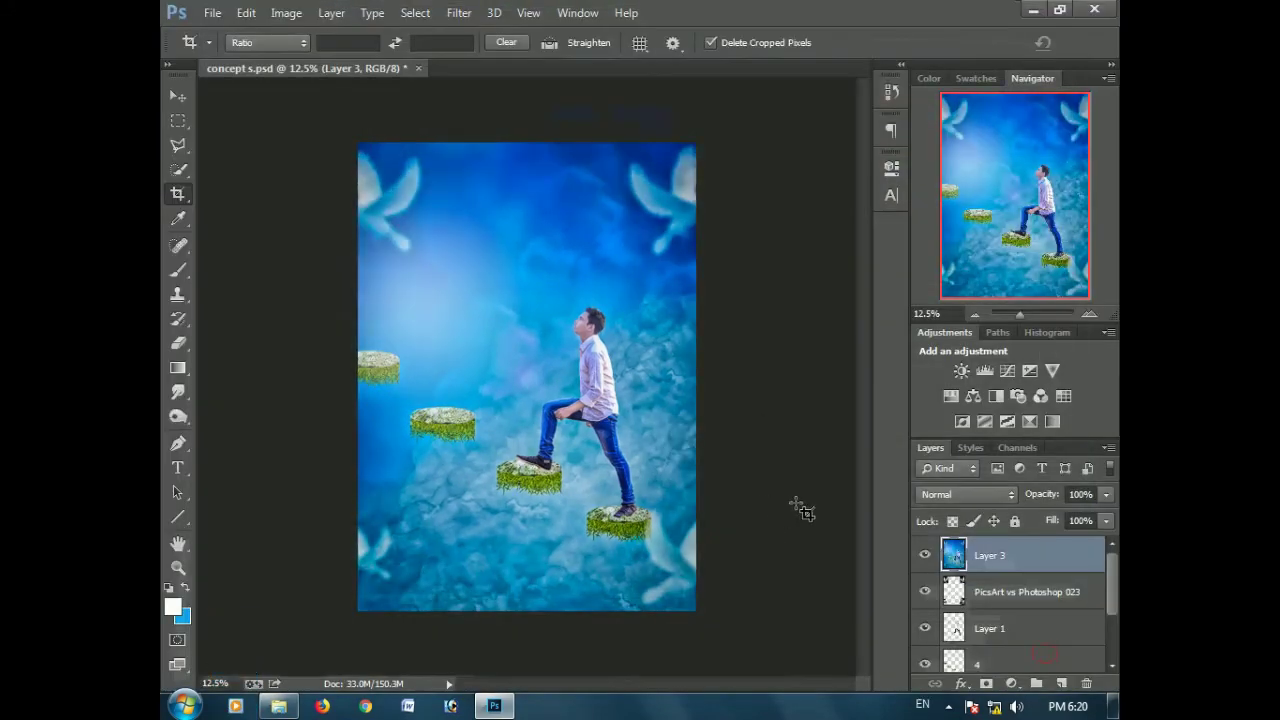
left_click(214, 14)
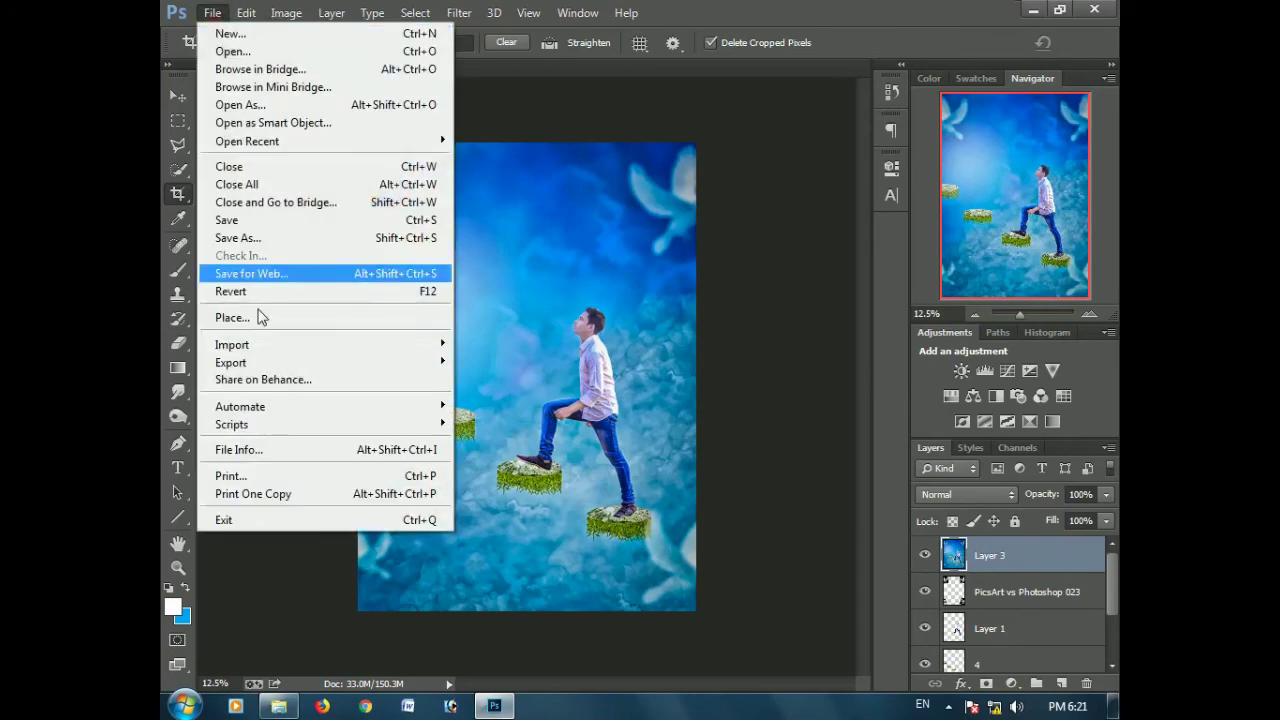
- Place the 'Untitled-1 copy' title image from the D: drive and enlarge it
left_click(230, 315)
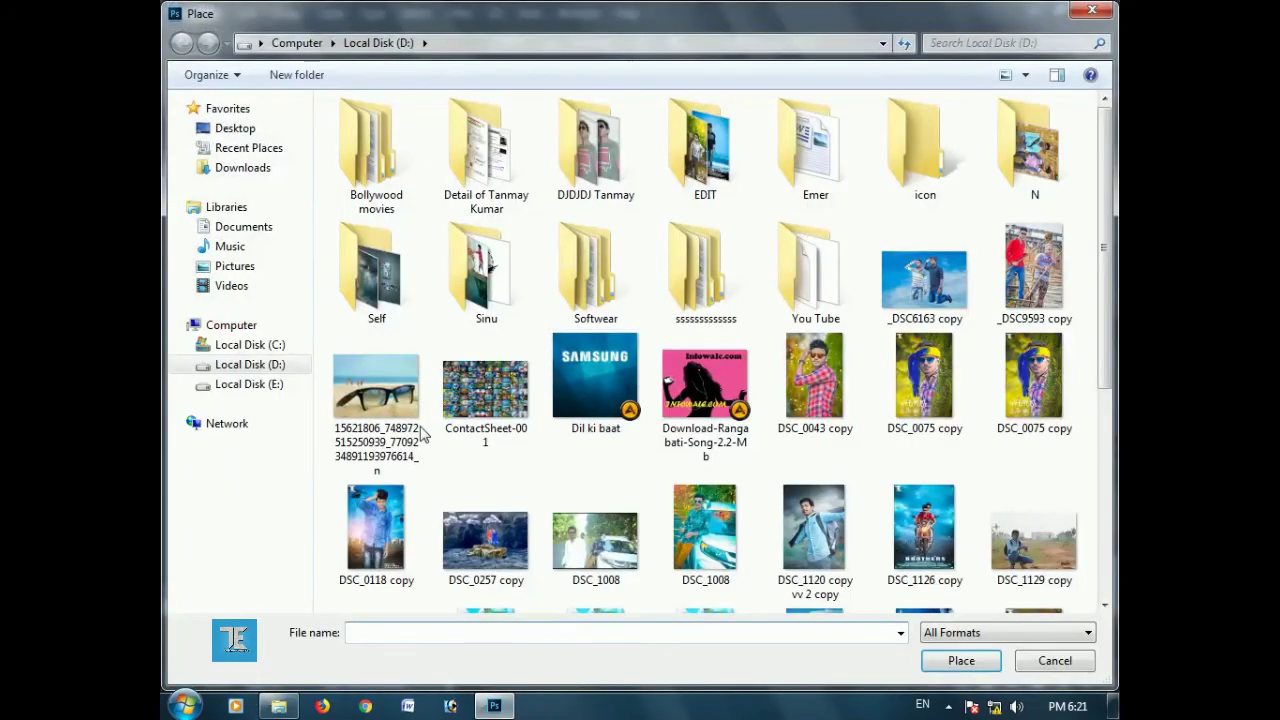
left_click(266, 365)
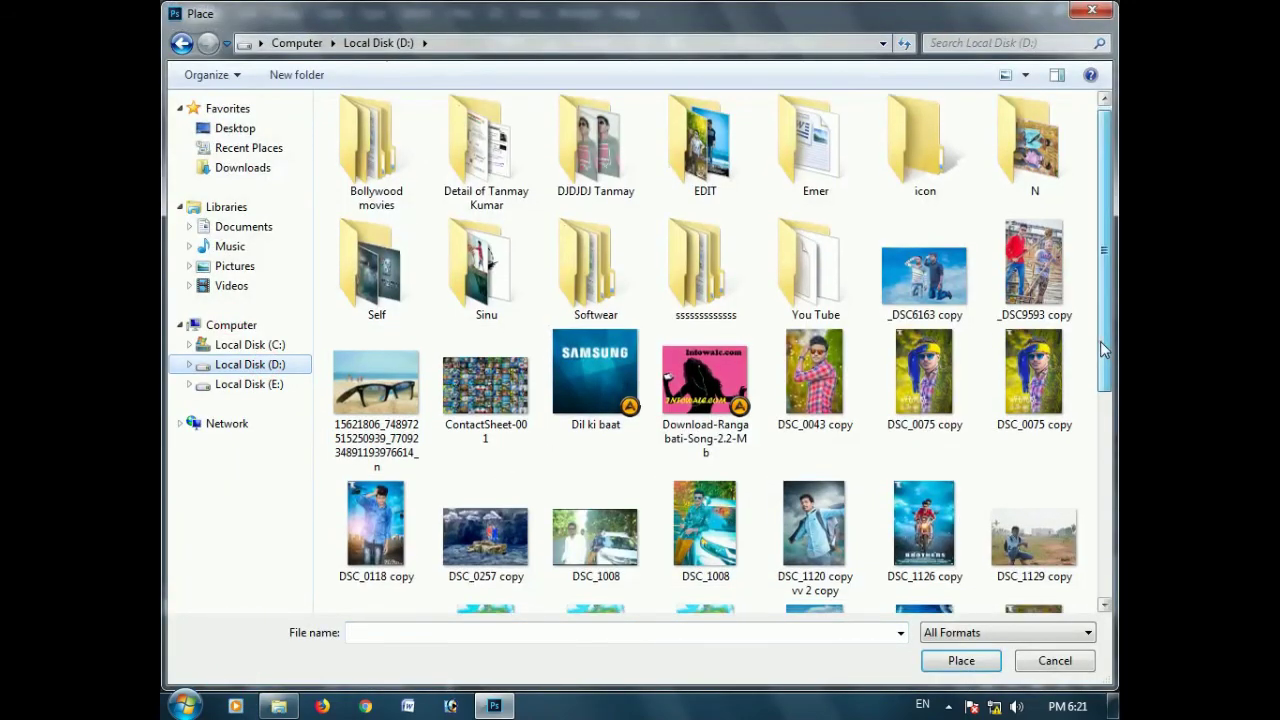
scroll(1060, 440, "down", 3)
scroll(1075, 480, "down", 2)
scroll(1079, 520, "down", 2)
scroll(1075, 560, "down", 1)
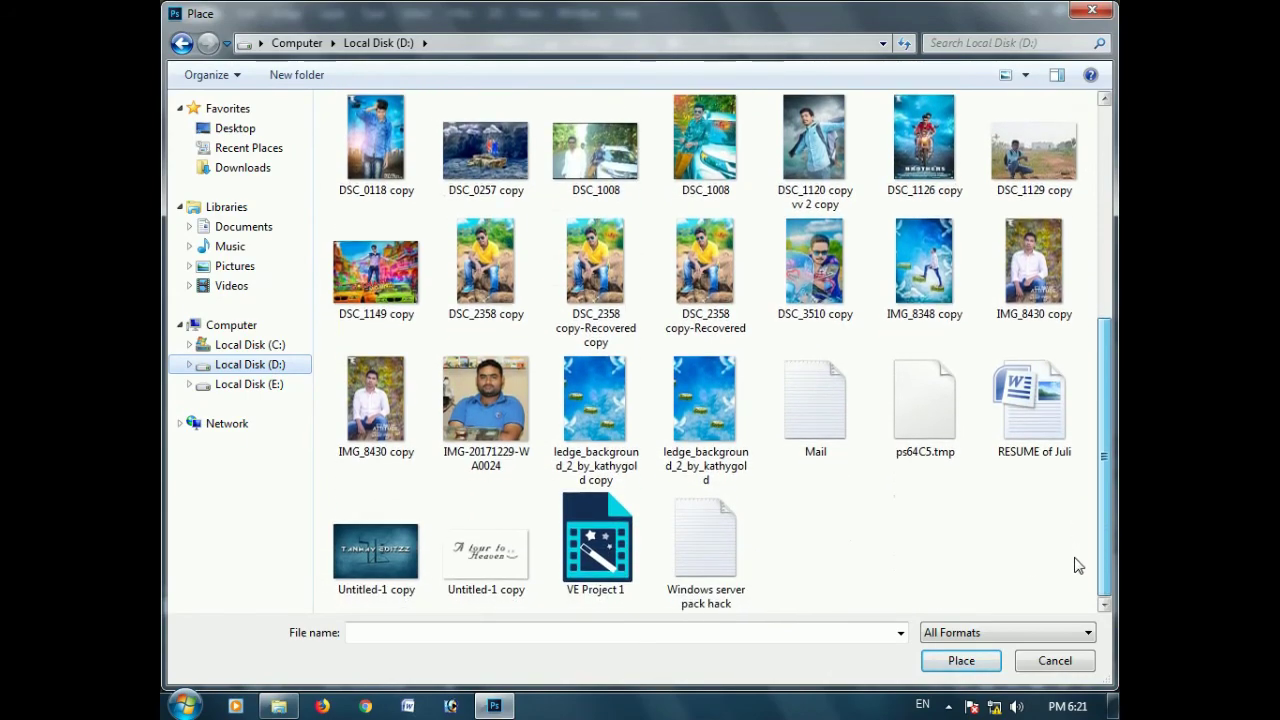
left_click(486, 550)
left_click(960, 661)
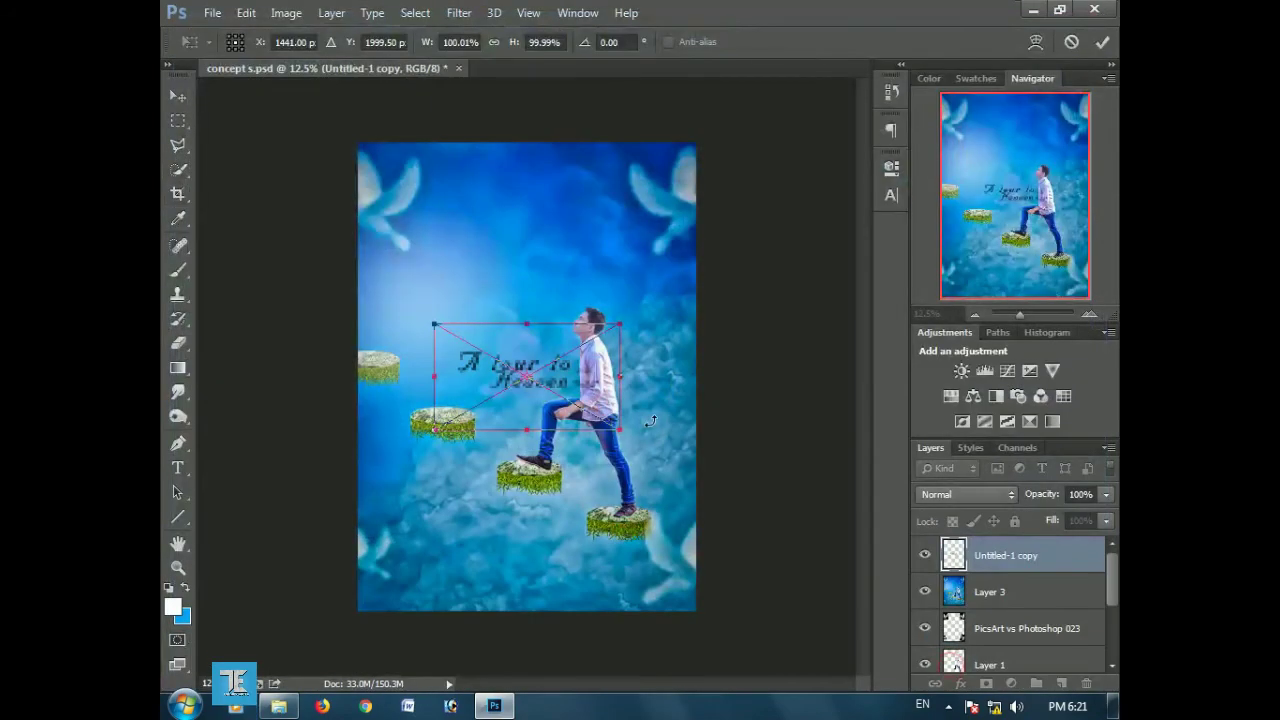
left_click_drag(620, 430, 646, 466)
key("Return")
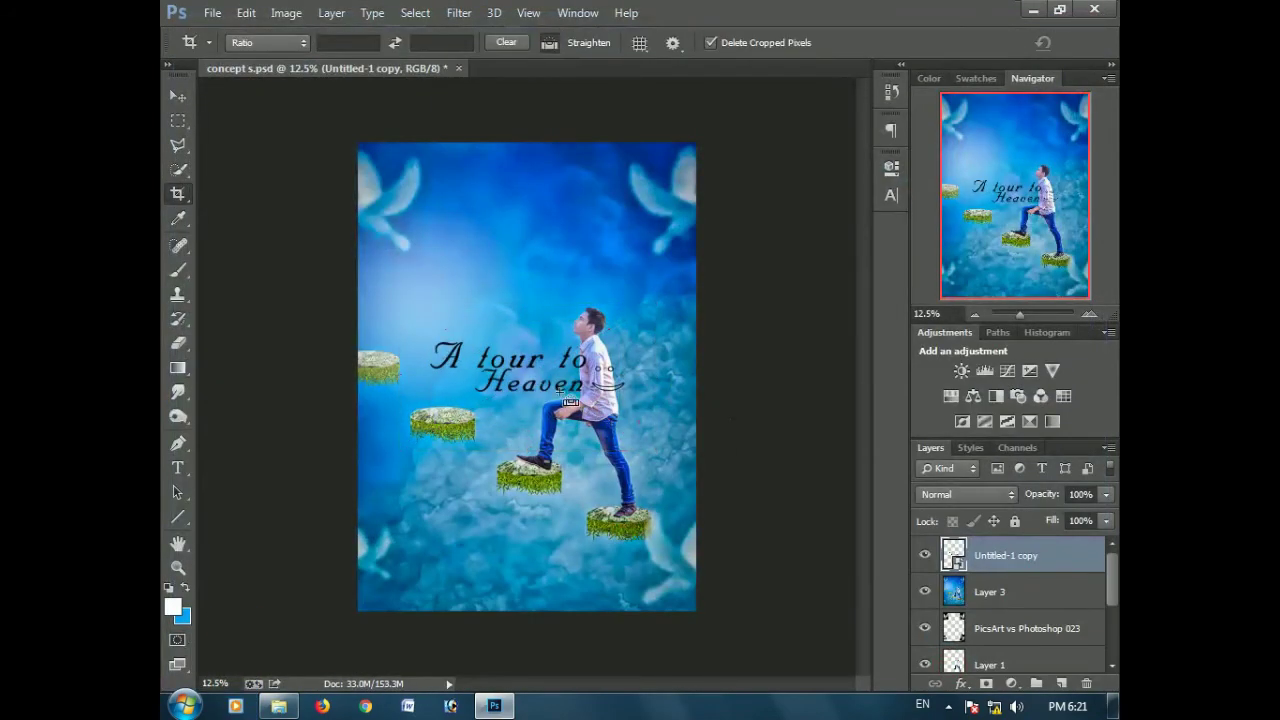
- Cancel the stray crop, then move the title near the top and shrink it slightly
left_click_drag(784, 223, 795, 241)
left_click(1071, 44)
left_click(178, 121)
left_click_drag(531, 400, 537, 268)
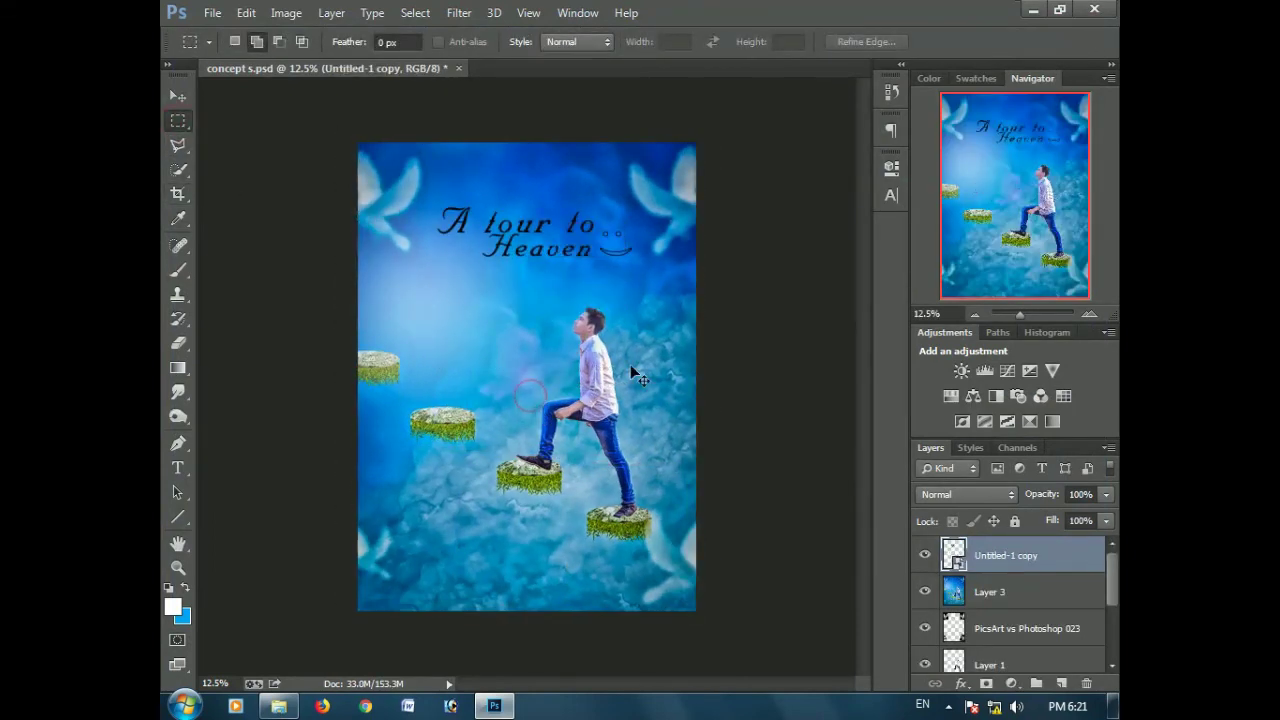
key("ctrl+t")
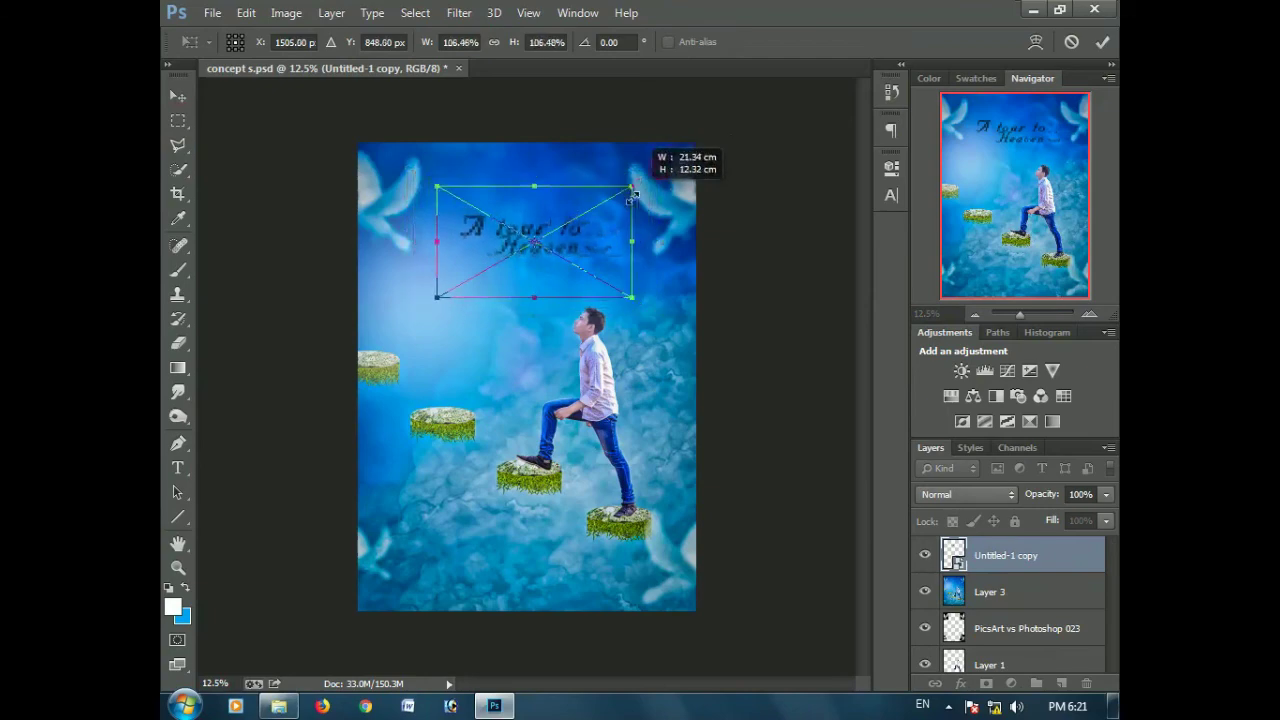
left_click_drag(652, 175, 560, 190)
key("Return")
left_click_drag(593, 280, 573, 288)
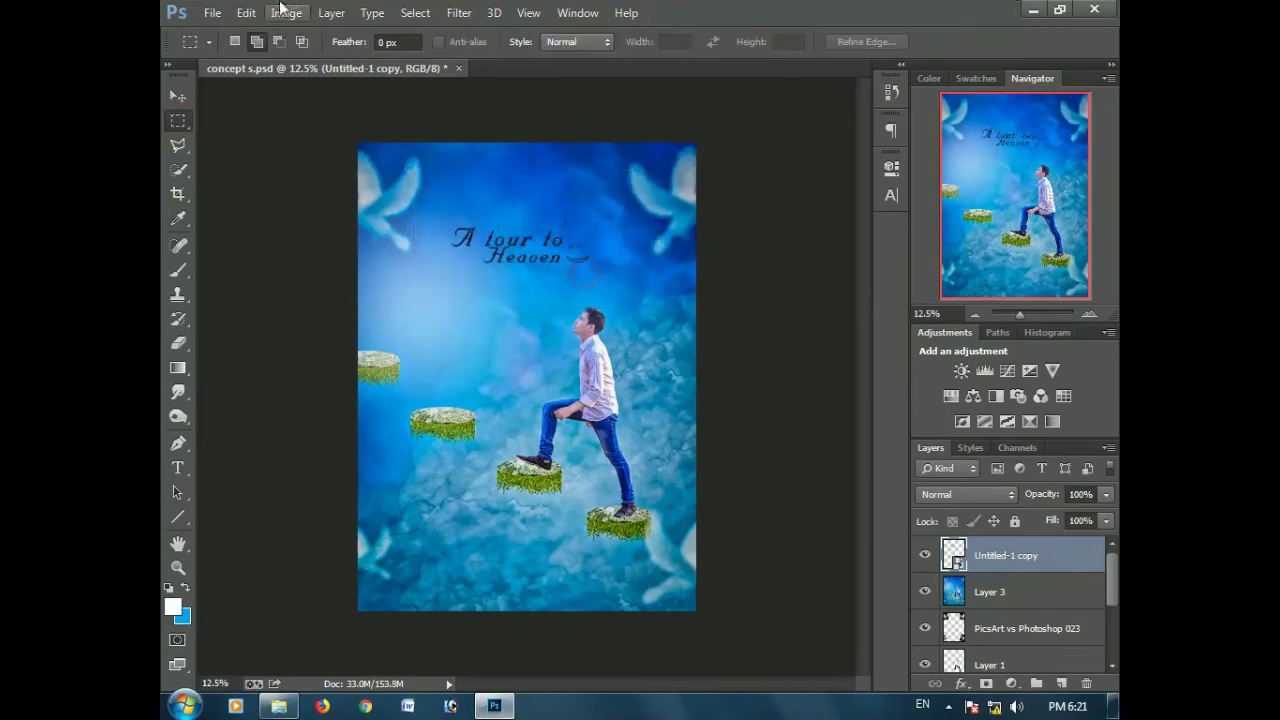
left_click(286, 12)
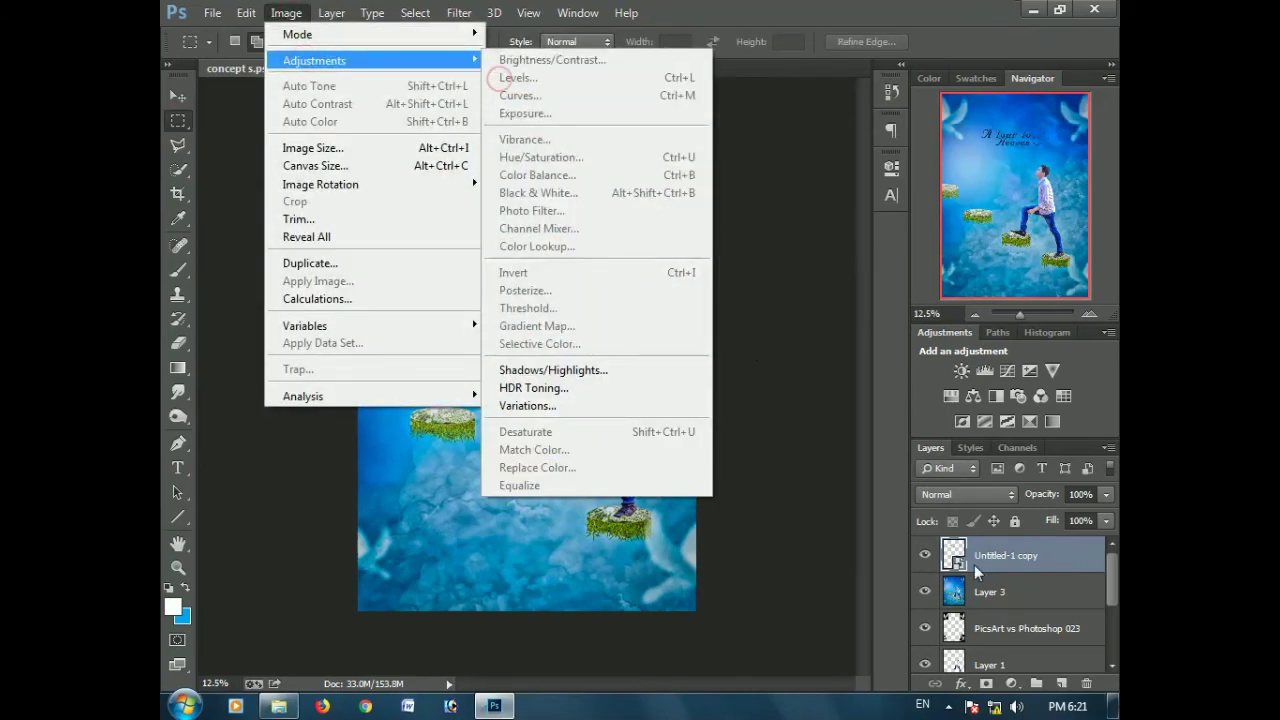
- Rasterize the title layer and turn it white with Levels output black set to 255
right_click(997, 560)
left_click(640, 291)
left_click(286, 12)
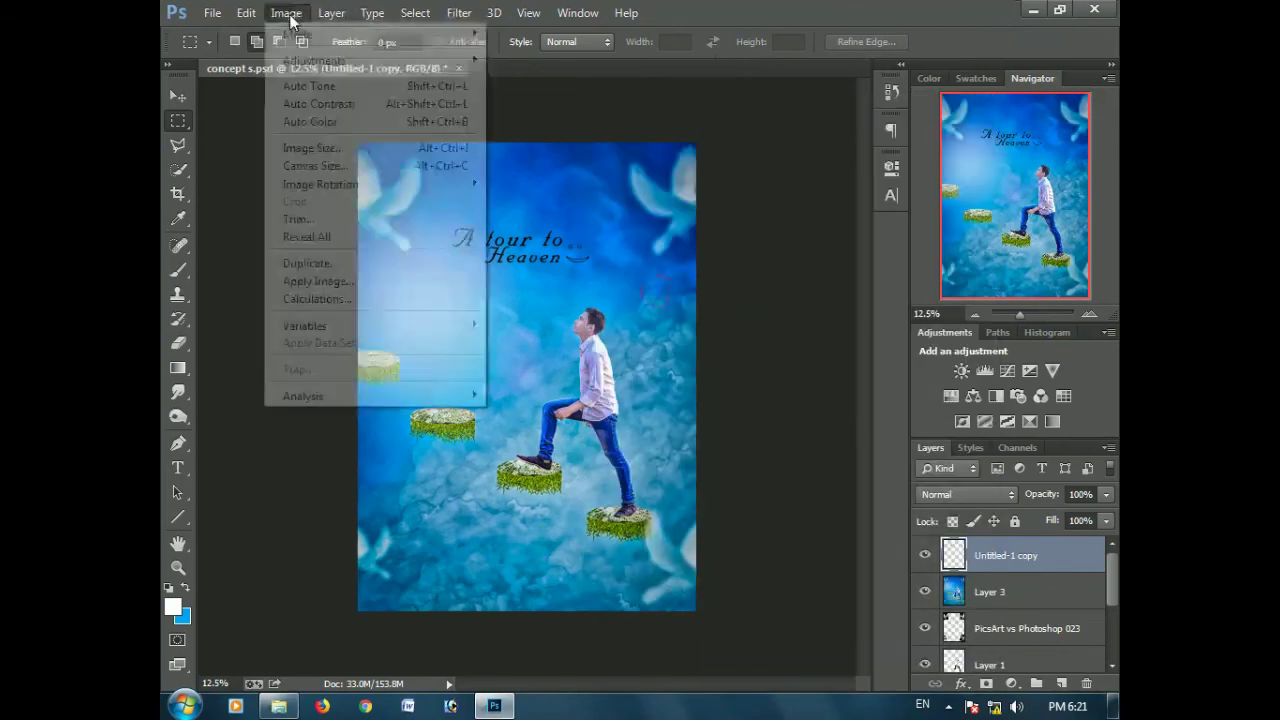
left_click(510, 79)
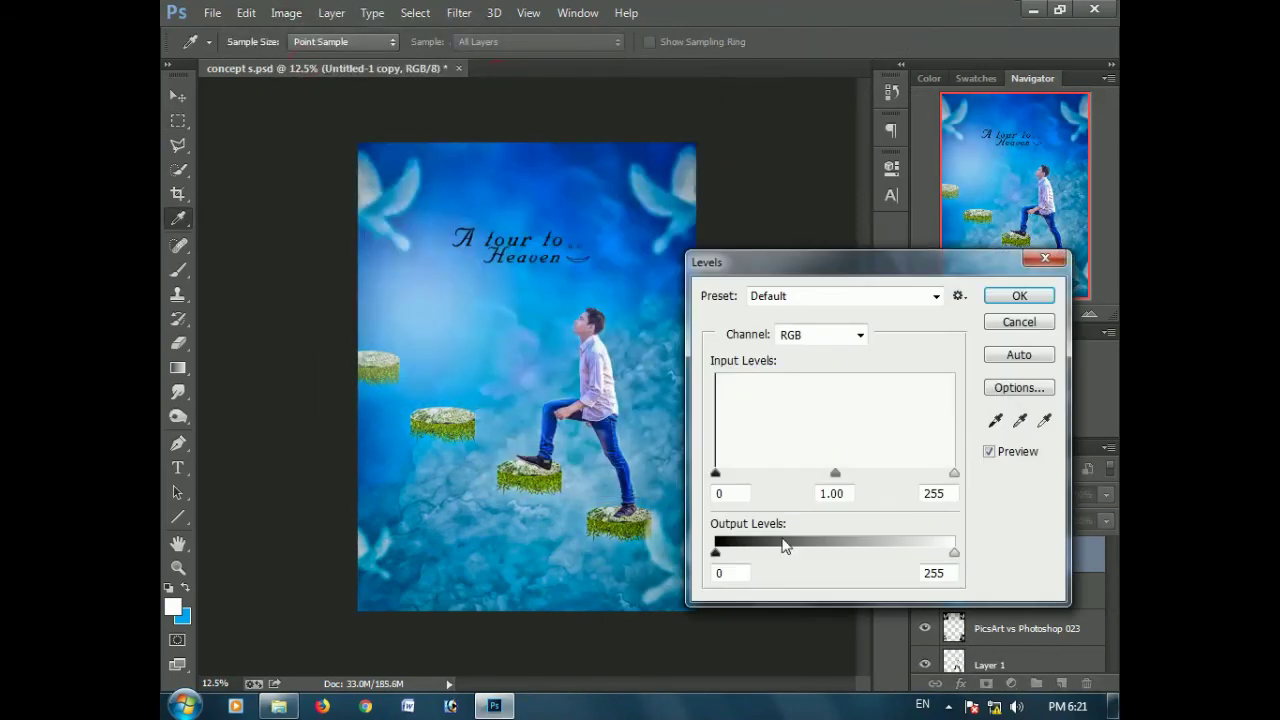
left_click_drag(716, 556, 1008, 535)
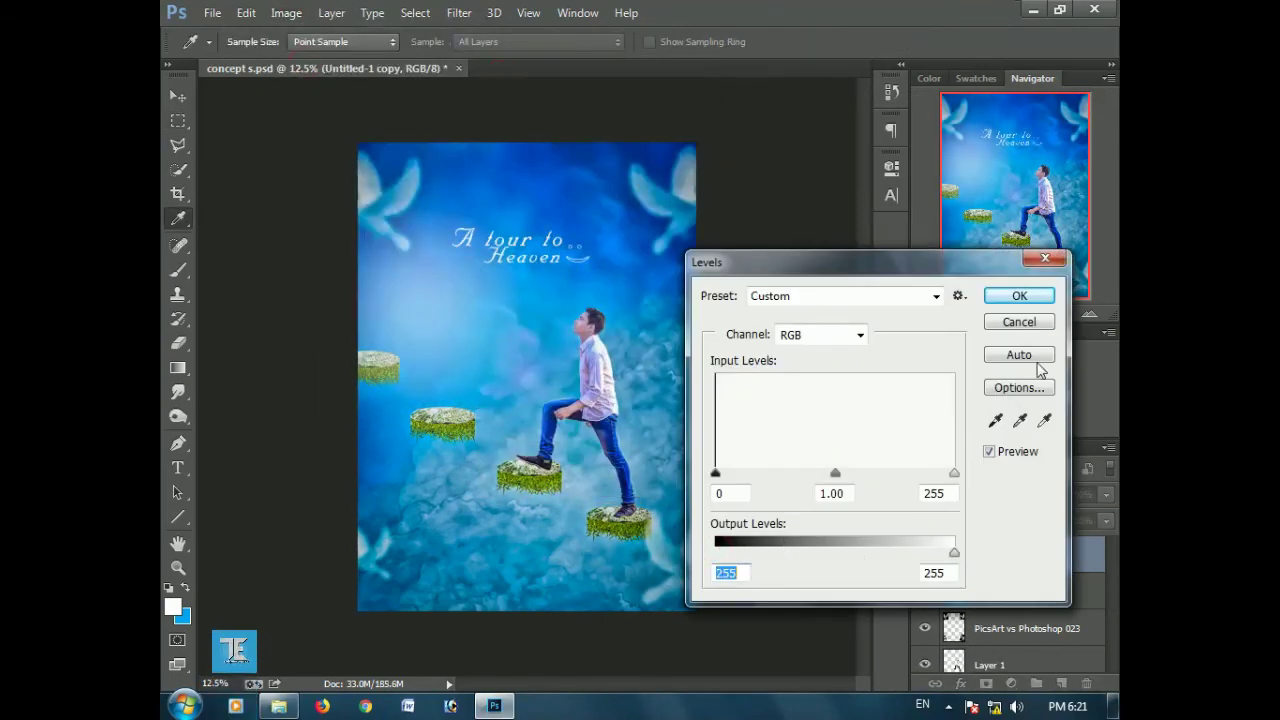
left_click(1003, 292)
- Enlarge the title slightly and reposition it above the climbing man
key("ctrl+t")
left_click_drag(586, 249, 606, 268)
key("Return")
key("m")
mouse_move(543, 298)
left_mouse_down()
mouse_move(545, 316)
mouse_move(554, 292)
left_mouse_up()
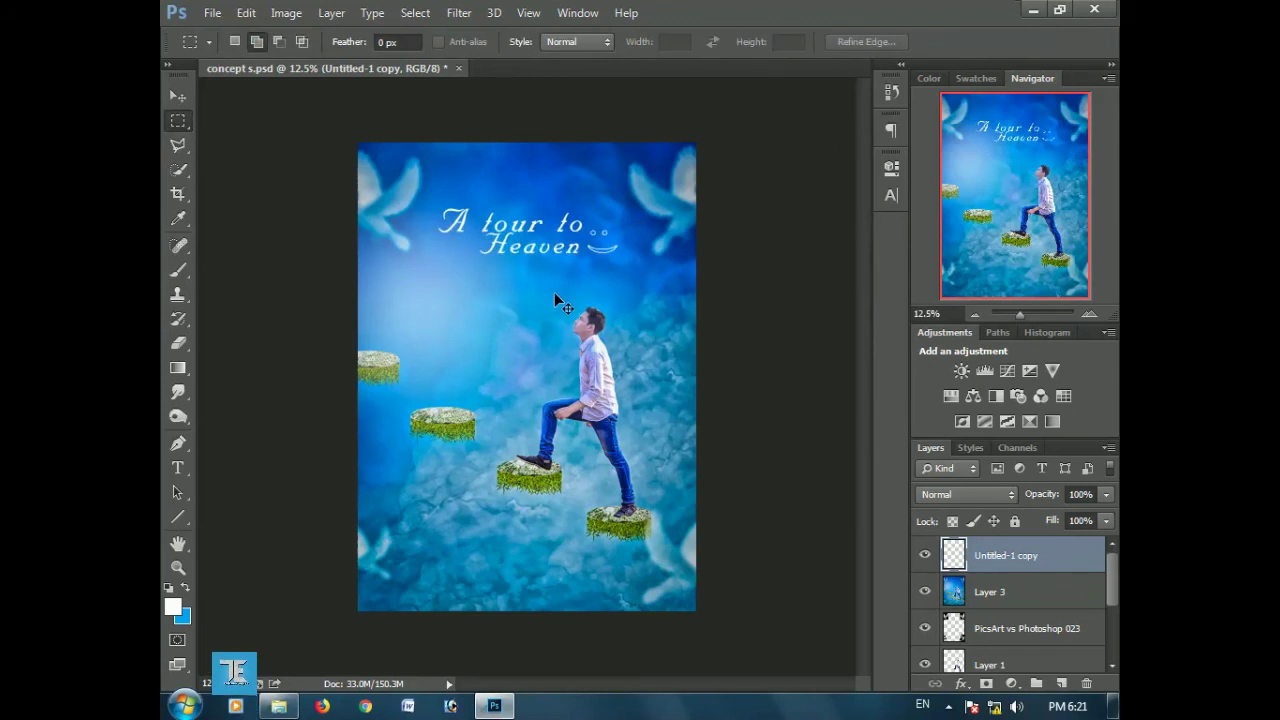
key("ctrl+t")
left_click_drag(626, 257, 636, 265)
key("Return")
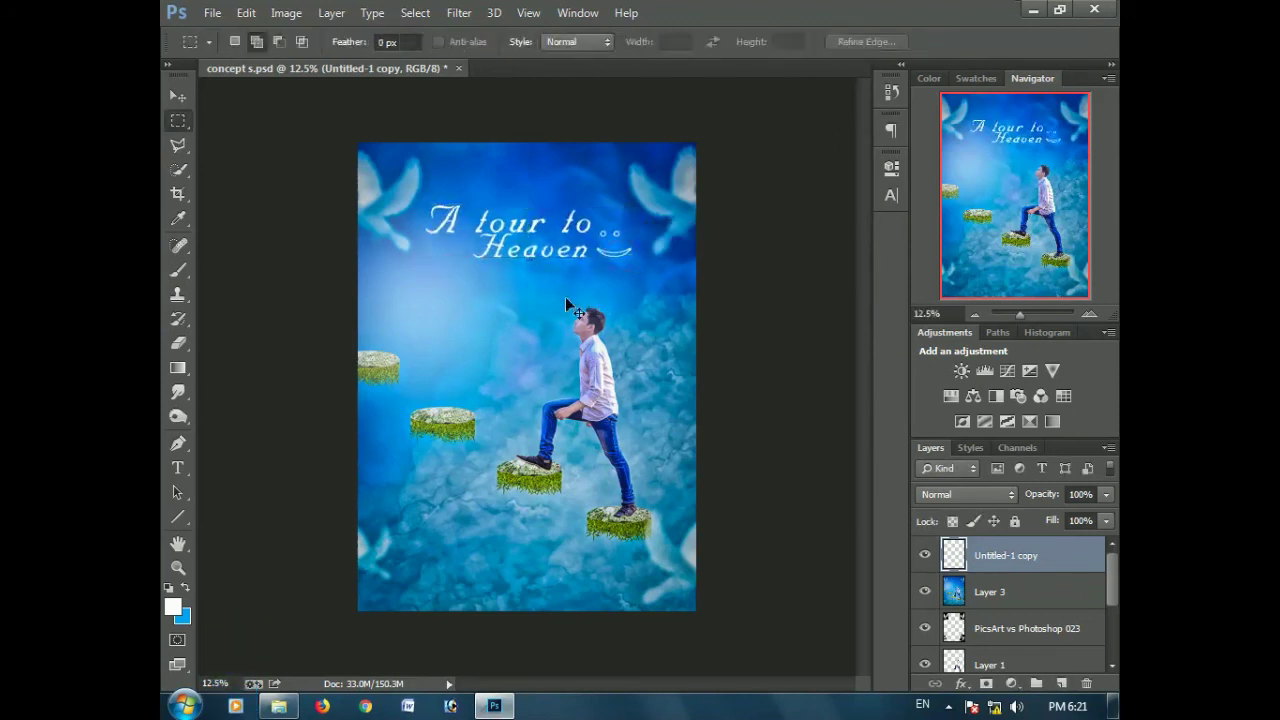
left_click_drag(566, 294, 569, 301)
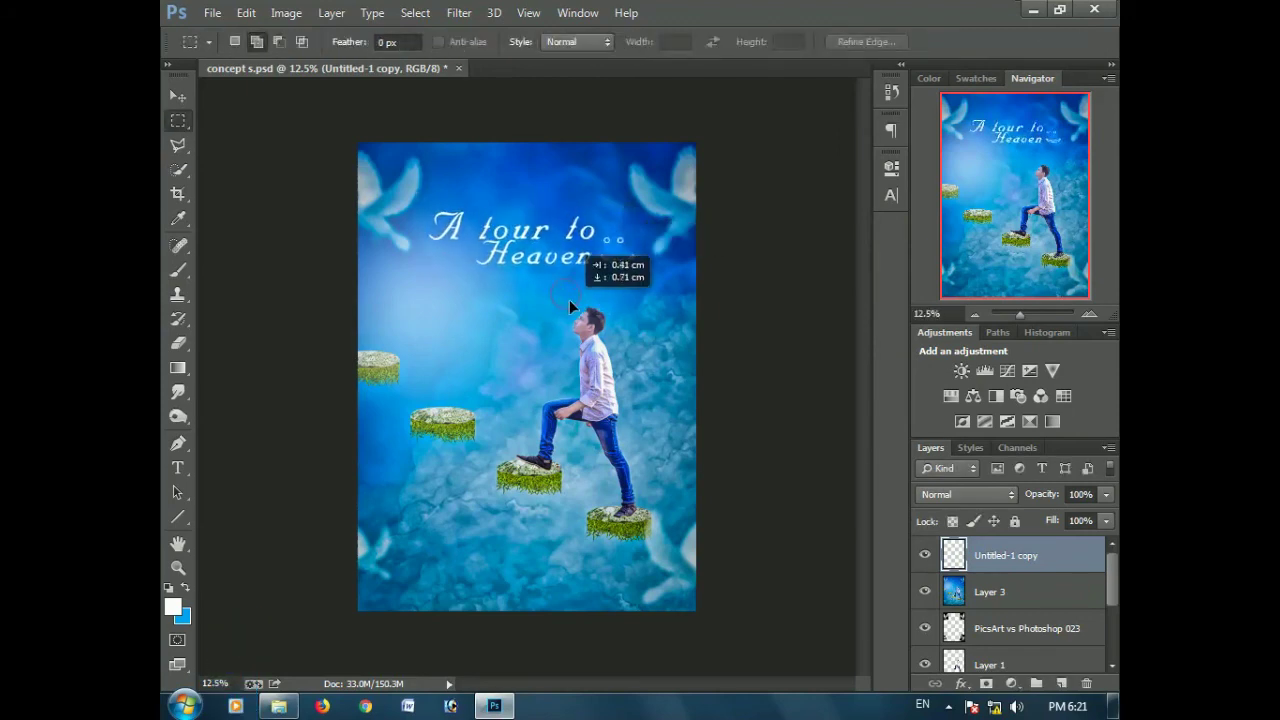
left_click(213, 13)
- Place the 'TE NEW copy copye' logo from E:\STOCK\Logo and shrink it
left_click(242, 311)
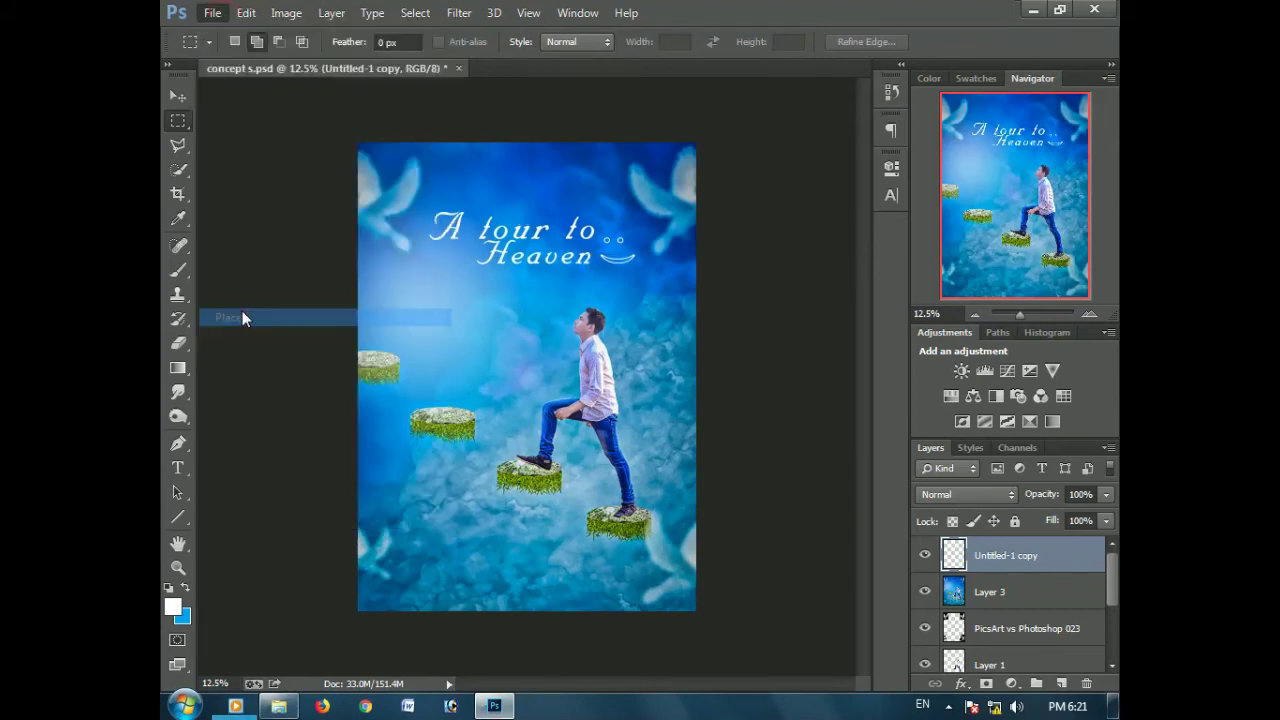
left_click(271, 389)
double_click(368, 406)
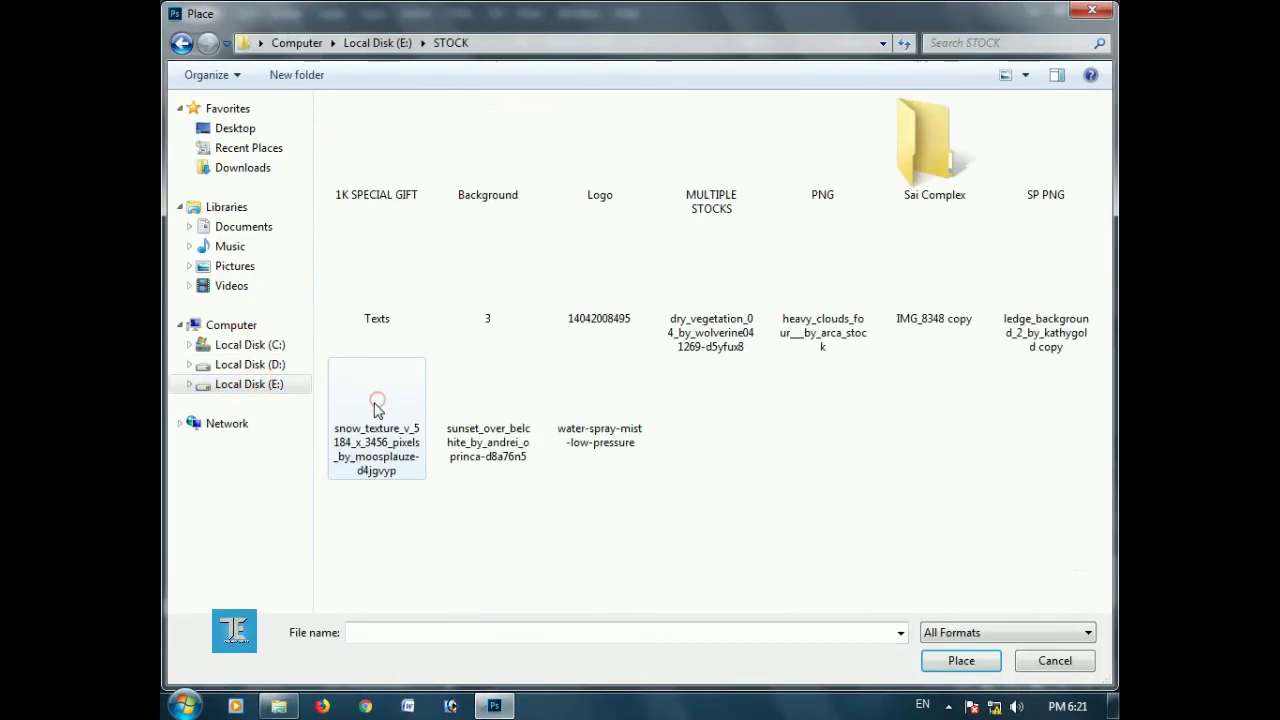
double_click(603, 185)
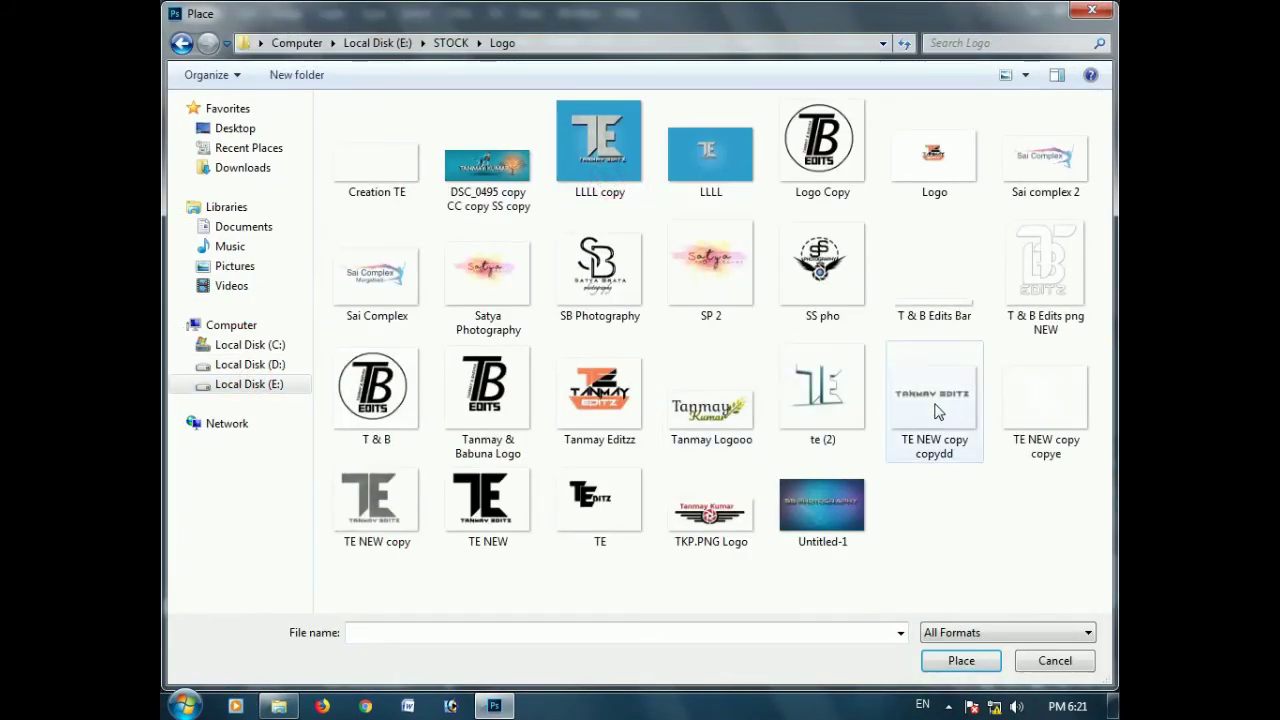
left_click(1032, 418)
left_click(967, 663)
left_click_drag(690, 250, 571, 391)
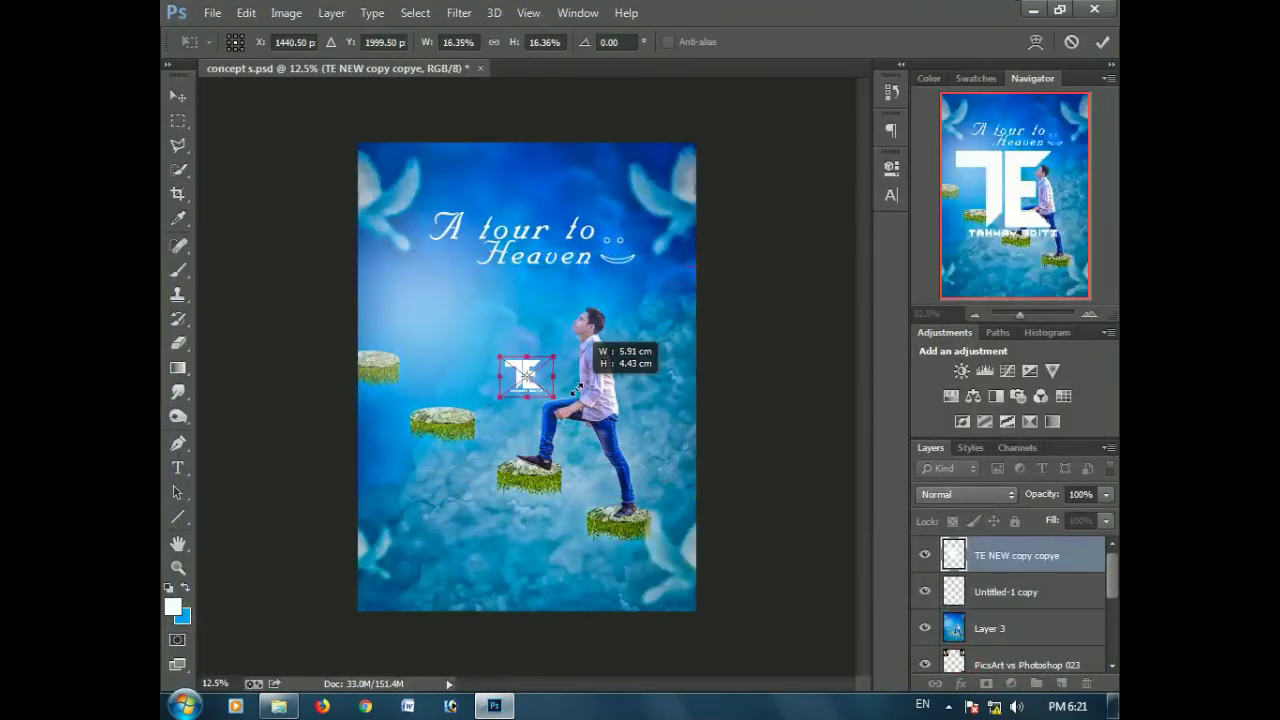
key("Return")
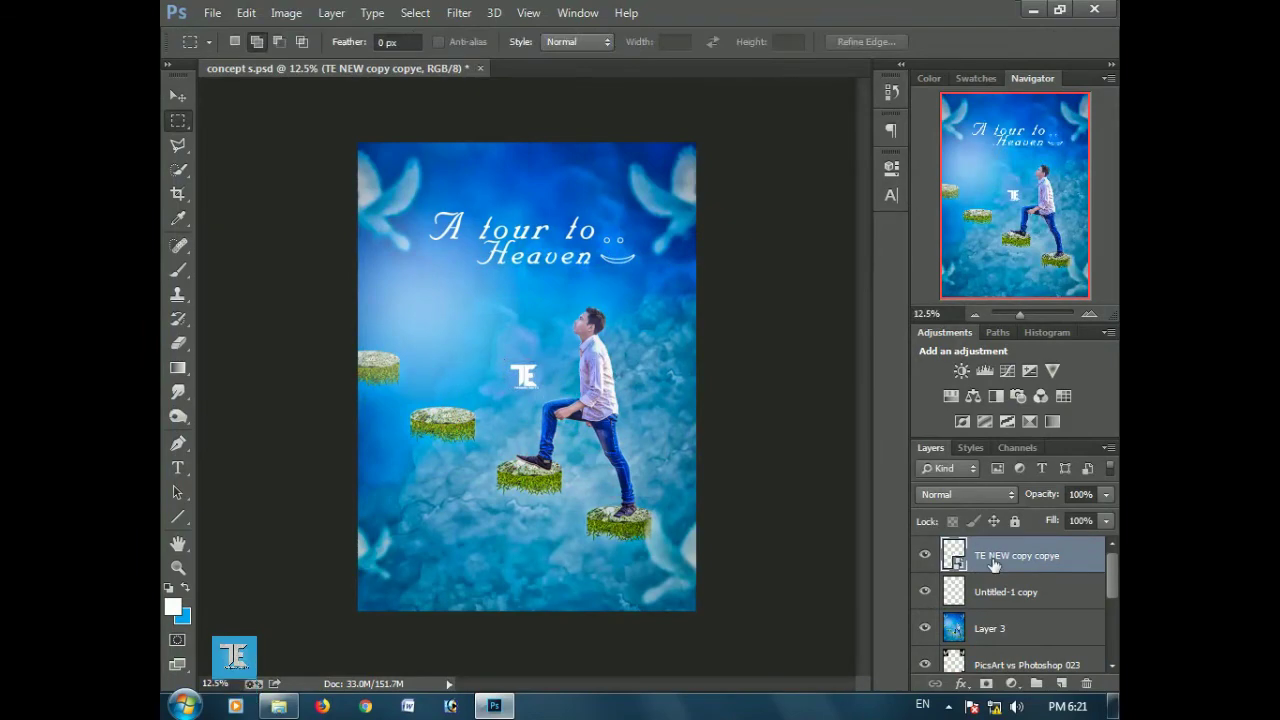
- Rasterize the TE logo, move it to the top-left corner, and fine-tune its size
right_click(986, 558)
left_click(635, 290)
left_click_drag(523, 375, 410, 196)
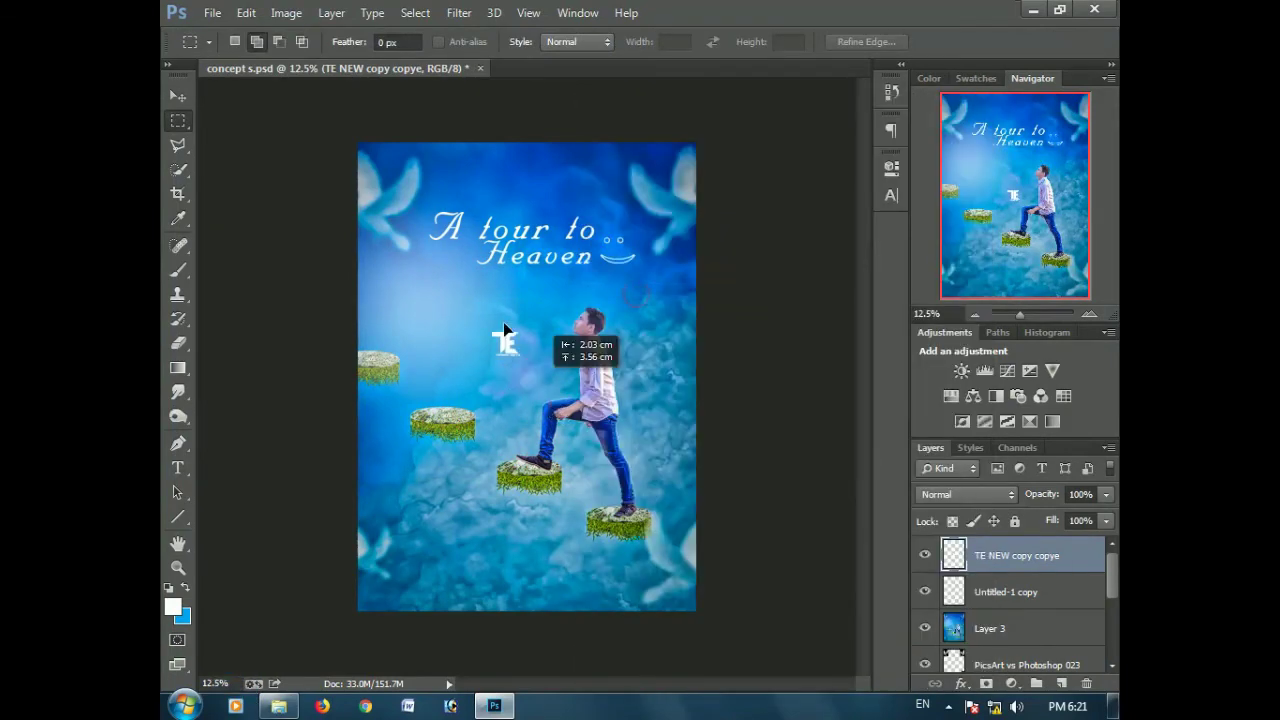
key("ctrl+t")
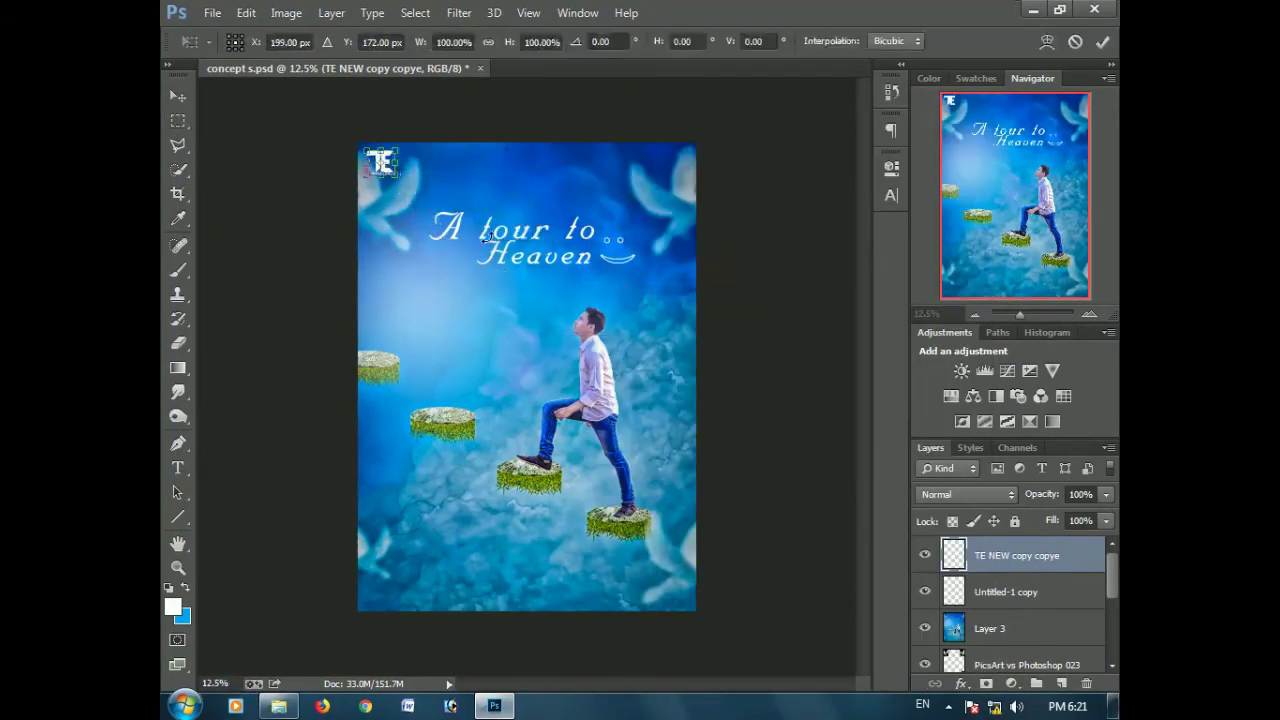
left_click_drag(398, 176, 410, 192)
key("Return")
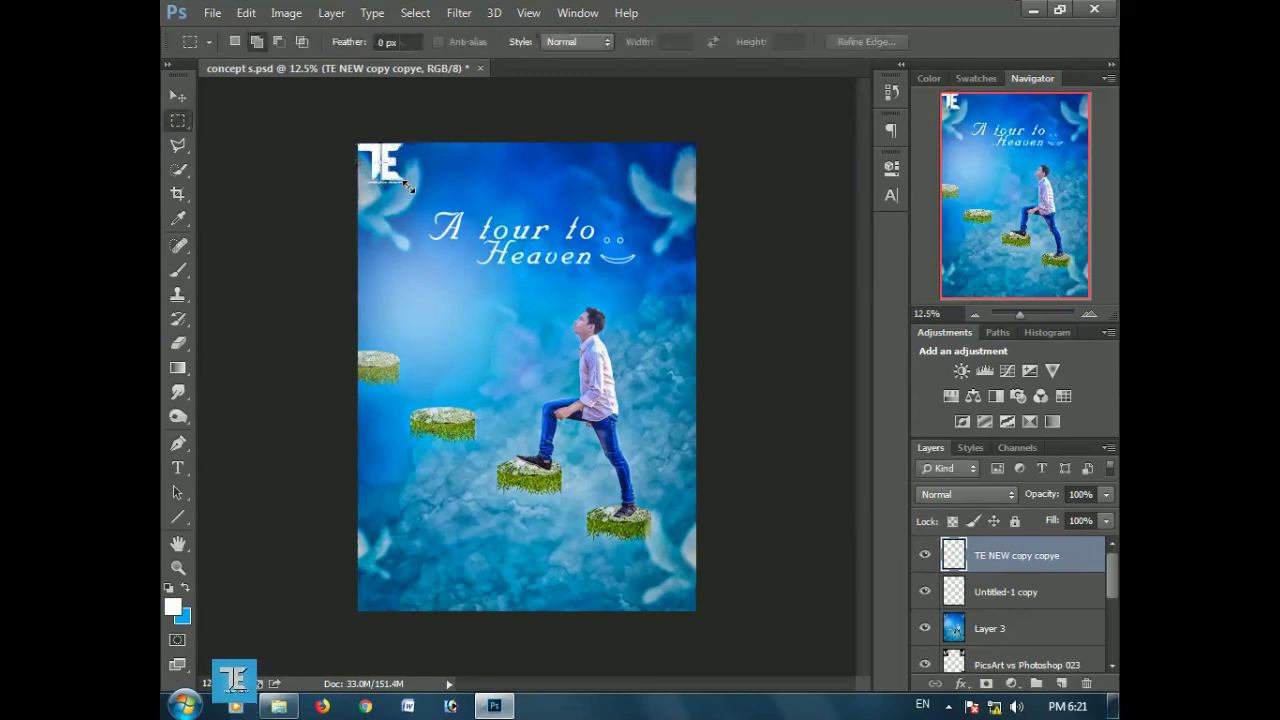
key("ctrl+t")
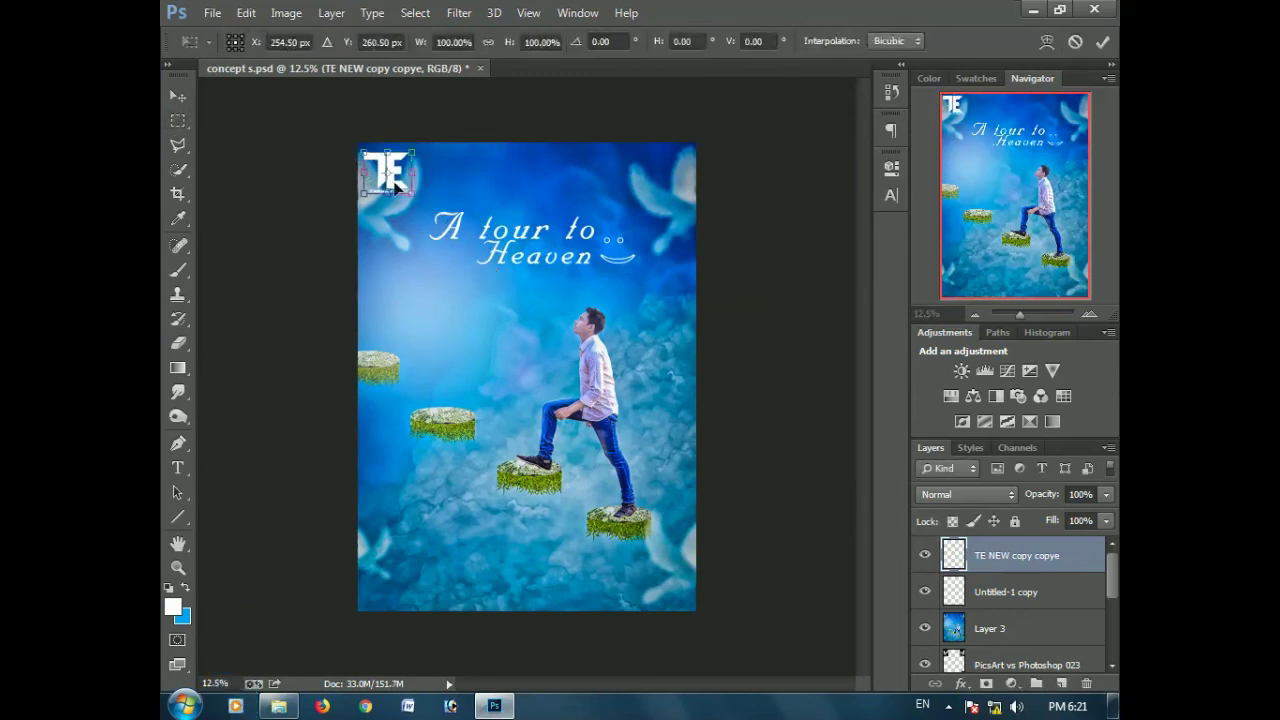
left_click_drag(403, 187, 391, 196)
key("Return")
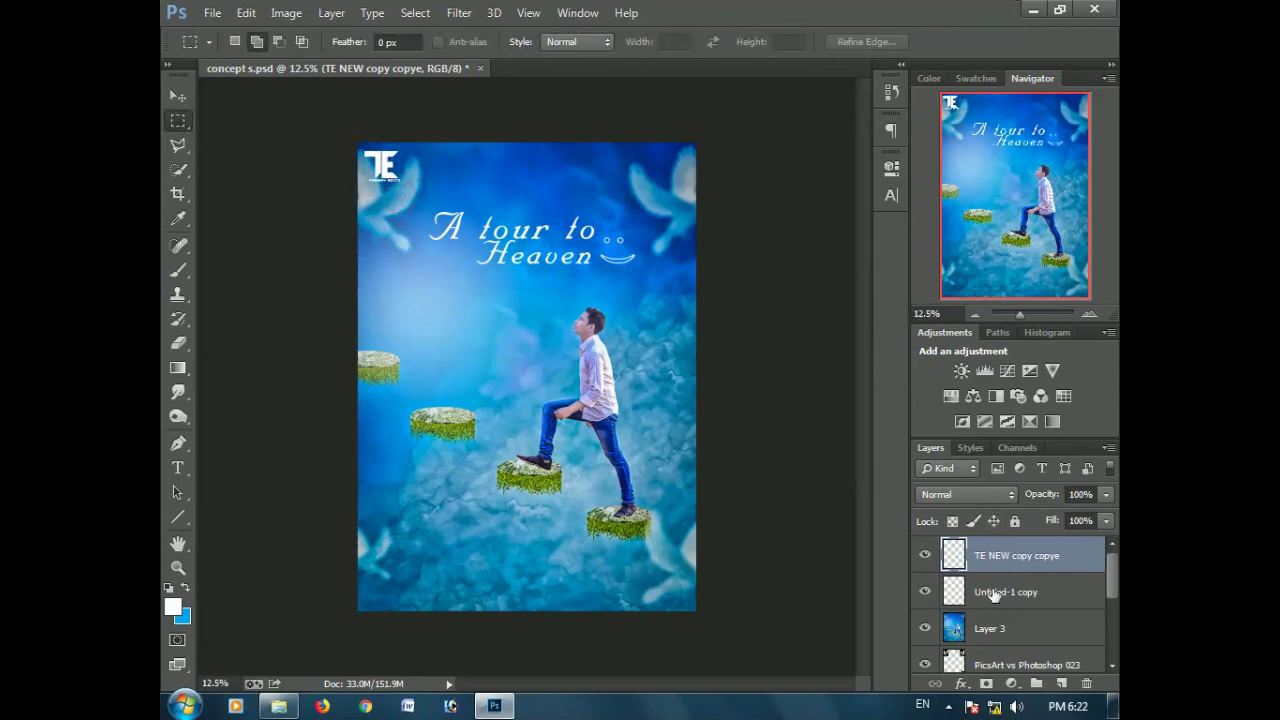
- Shift the title layer slightly right and down
left_click(993, 594)
left_click_drag(595, 278, 618, 288)
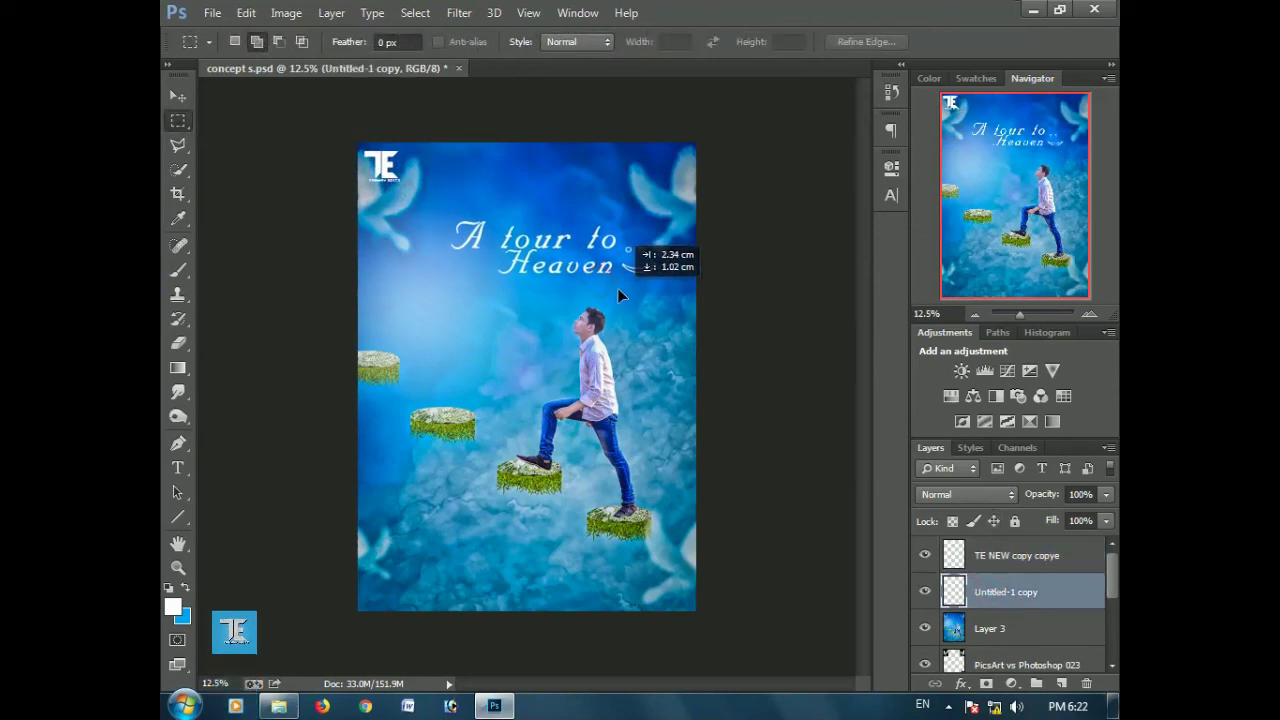
left_click_drag(618, 288, 618, 288)
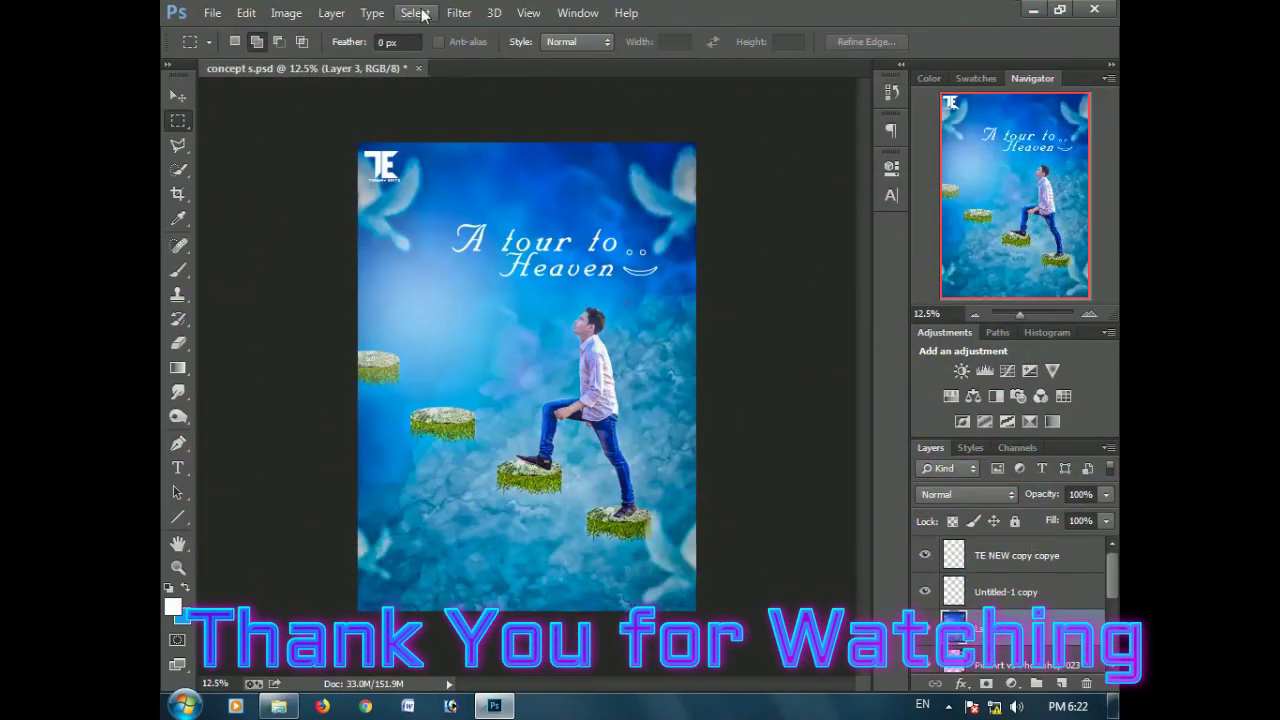
- Apply a -9 Post Crop Vignetting Amount to Layer 3 via the Camera Raw Filter
left_click(459, 13)
left_click(491, 122)
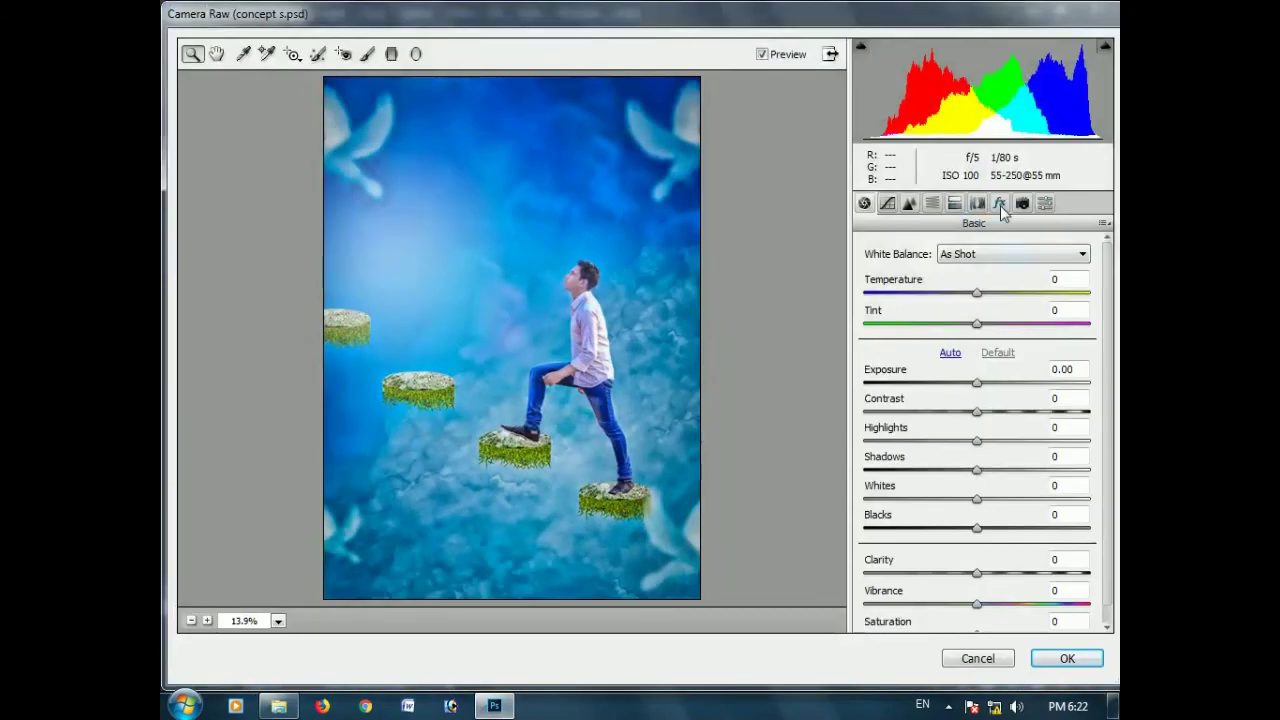
left_click(999, 203)
left_click_drag(982, 444, 976, 452)
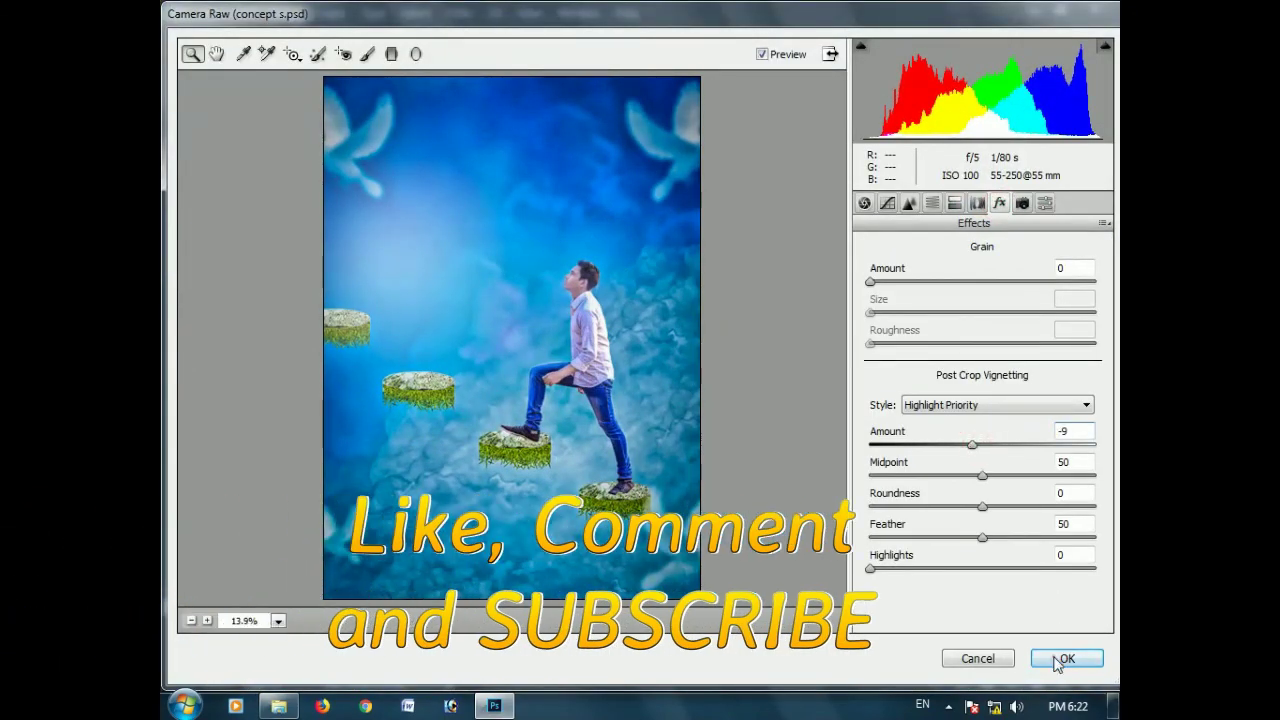
left_click(1064, 658)
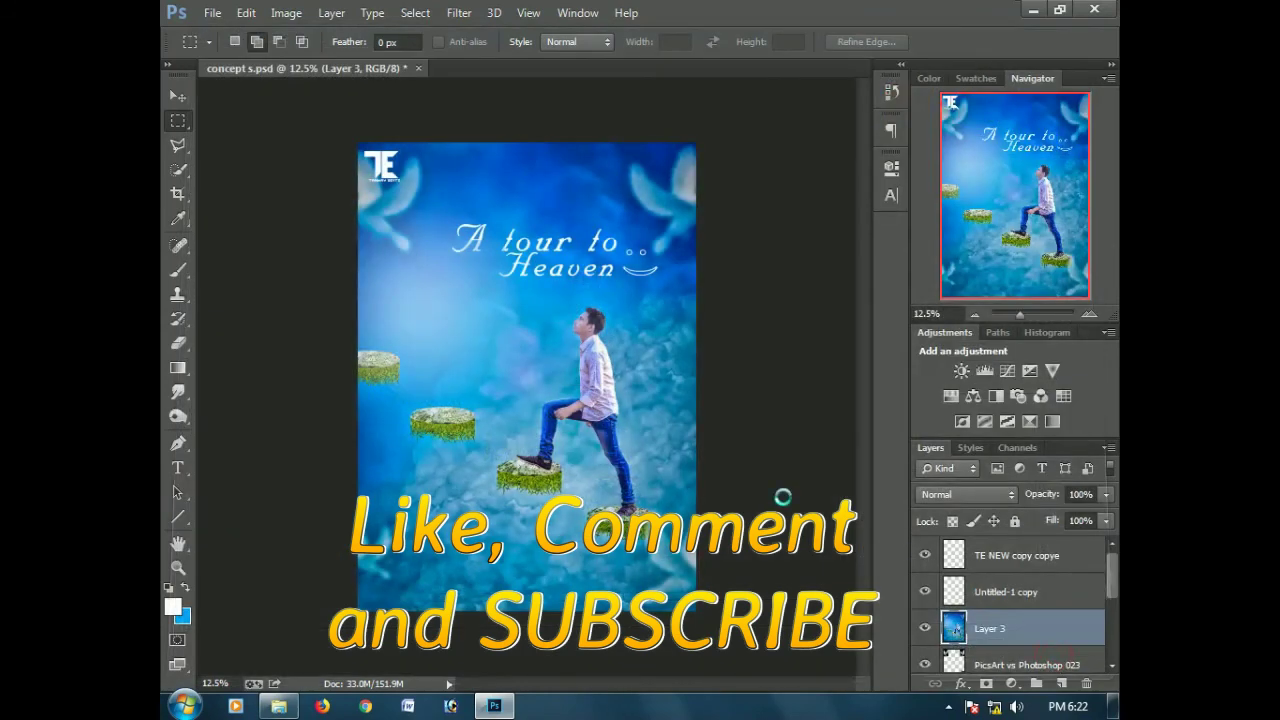